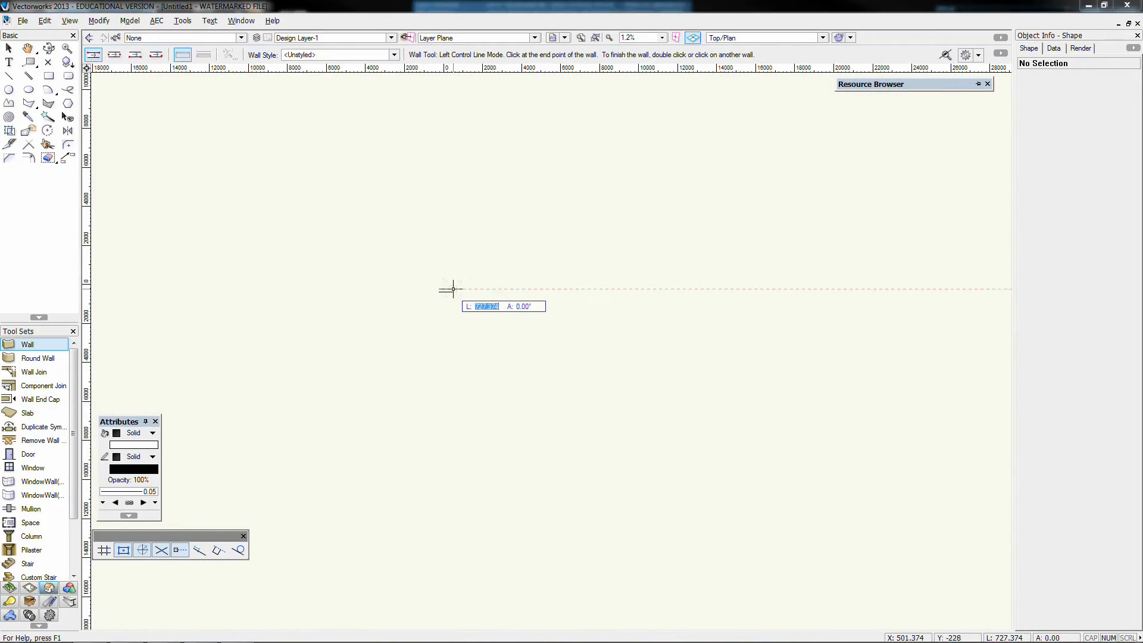
Draw a closed rectangle of walls 20000 mm long by 10000 mm wide
text(20000)
key(Return)
click(831, 290)
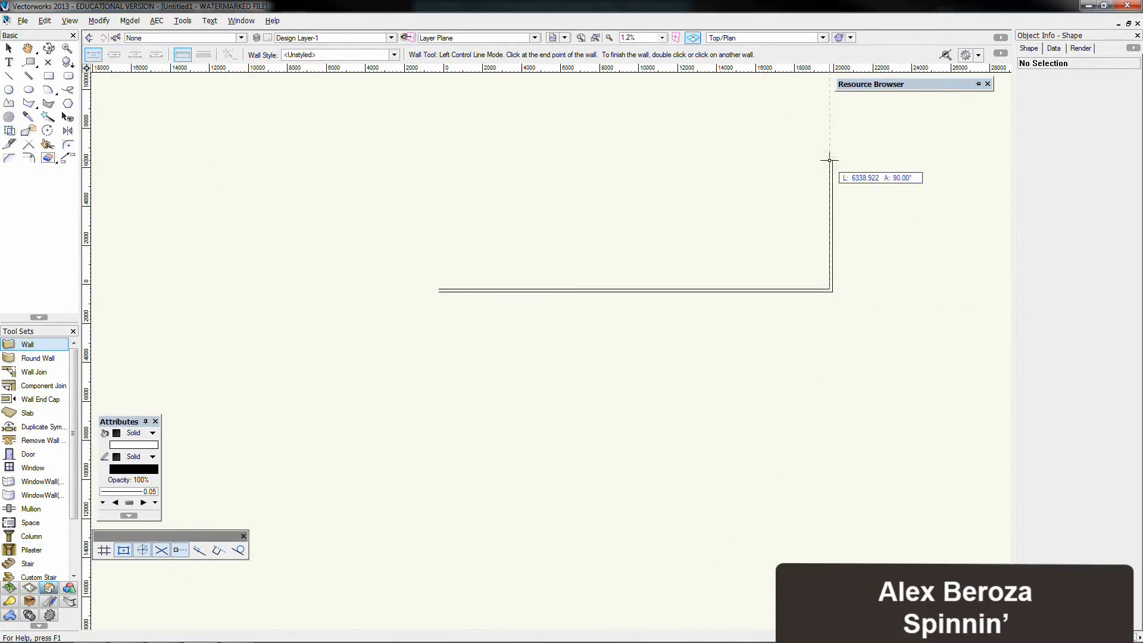
text(10000)
key(Return)
click(831, 93)
click(438, 93)
click(438, 290)
key(x)
click(156, 388)
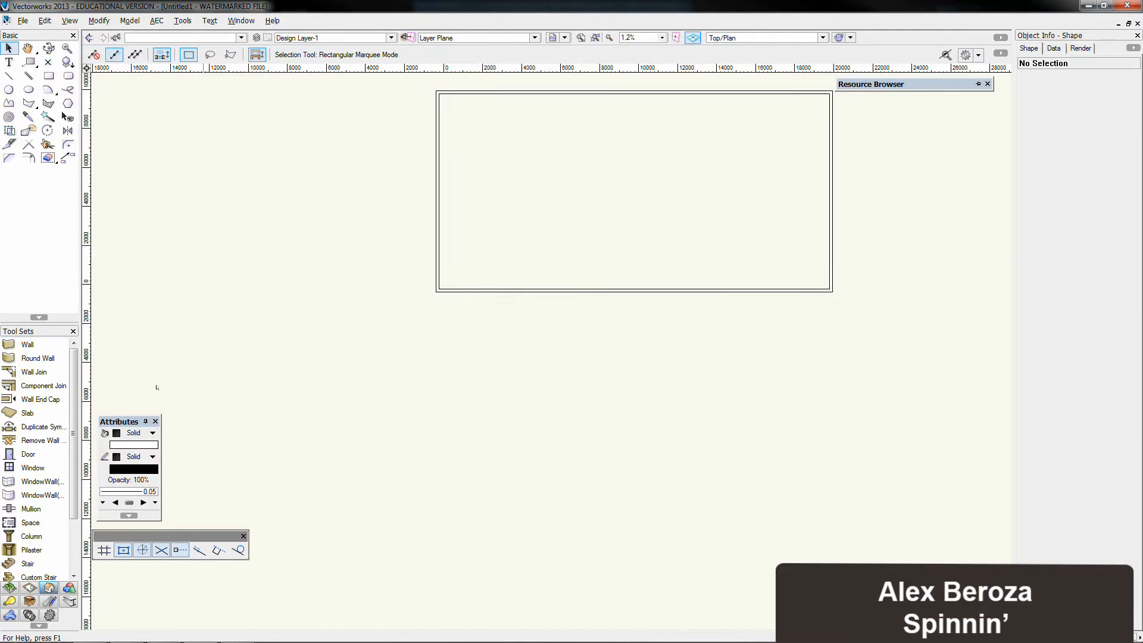
Create a slab filling the area enclosed by the four walls
click(27, 413)
click(520, 141)
key(x)
key(x)
scroll(35, 452, down, 1)
middle_drag(535, 208, 470, 293)
Select the four walls and create a roof with a double eave profile, 30° pitch, 2500 mm bearing height and 304.8 mm overhang
click(392, 179)
drag(347, 152, 789, 395)
shift+click(572, 280)
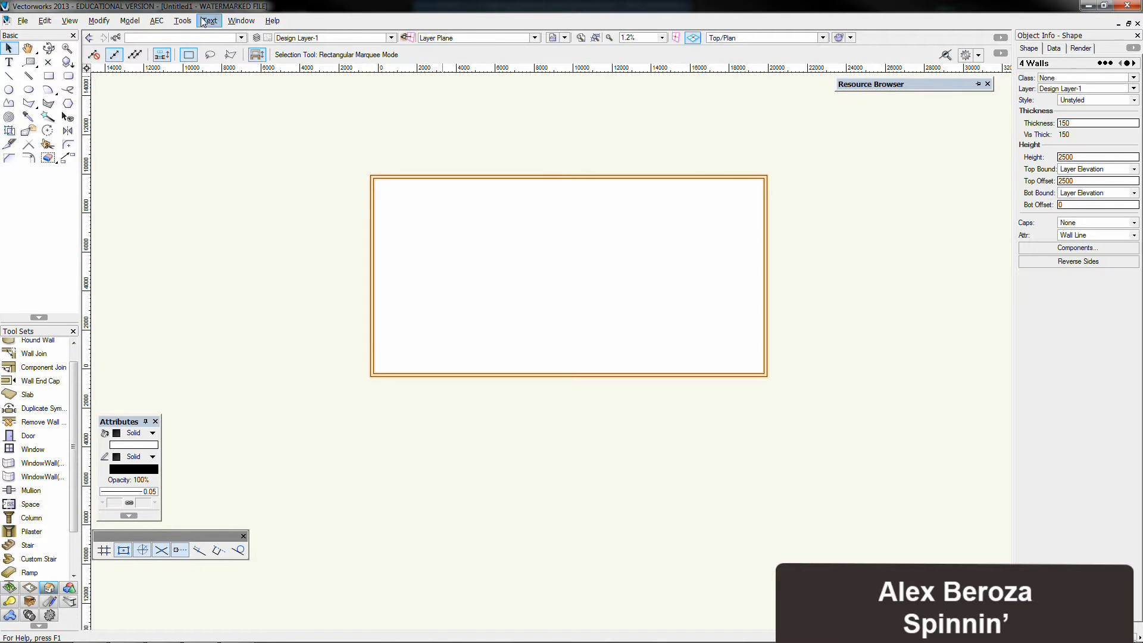
click(156, 20)
click(179, 36)
click(656, 352)
click(157, 21)
click(258, 82)
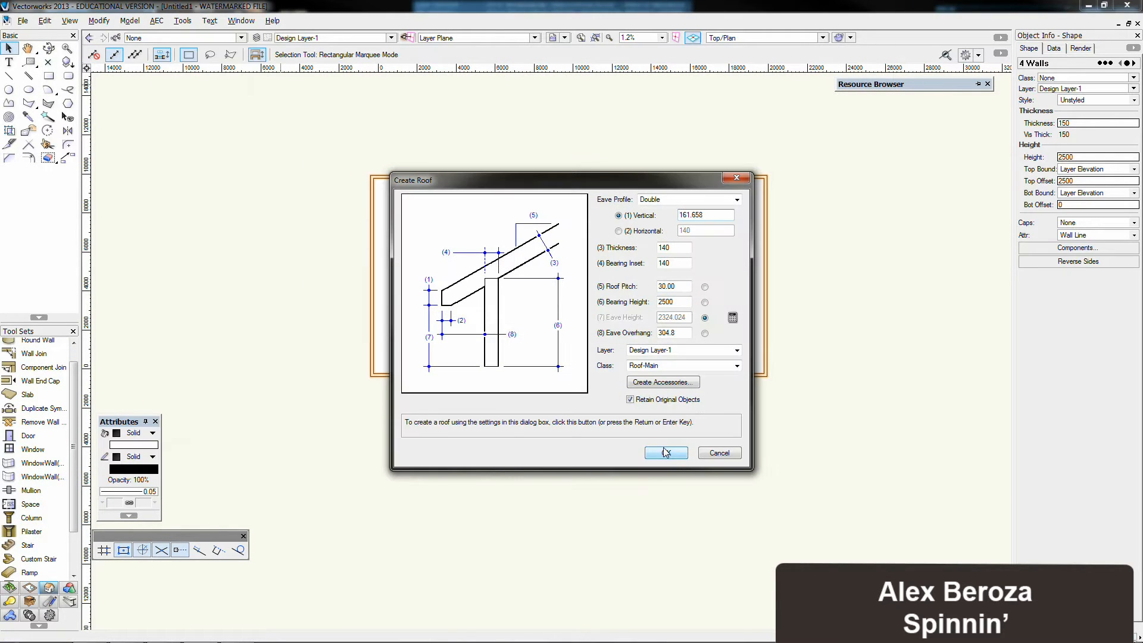
click(669, 453)
Inspect the roofed building in an OpenGL-rendered right isometric view from different angles
key(KP_3)
click(487, 536)
key(ctrl+shift+g)
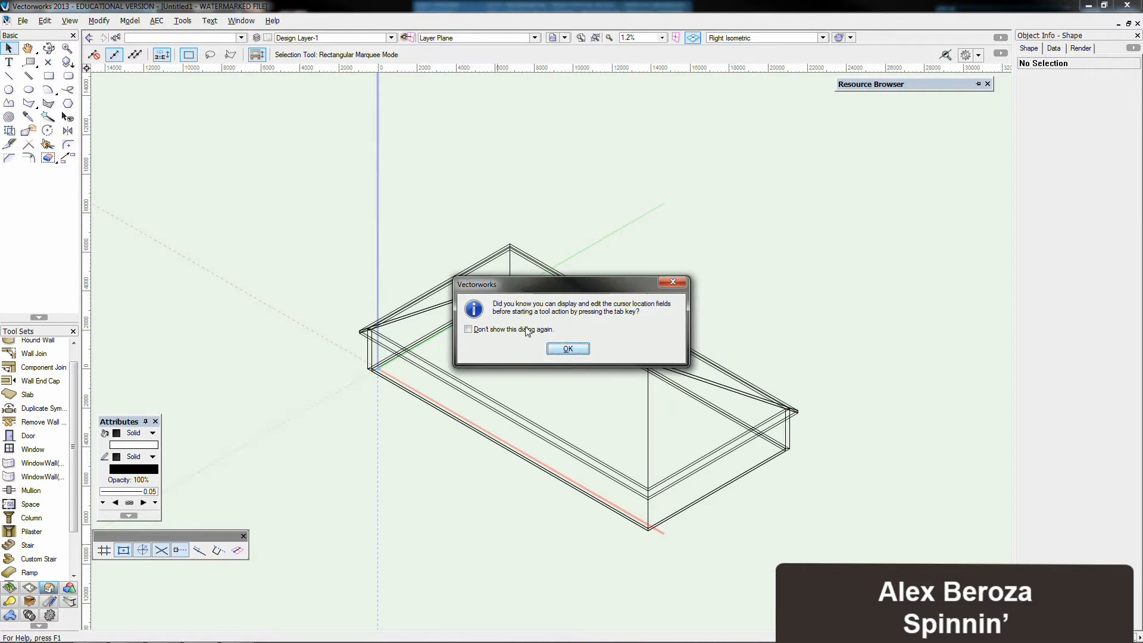
click(567, 349)
key(shift+c)
mouse_move(524, 362)
mouse_down()
mouse_move(457, 343)
mouse_move(441, 352)
mouse_up()
key(KP_0)
Draw a ground rectangle about 66244 by 38246 mm in plan, centred on the building
scroll(441, 352, down, 5)
click(48, 77)
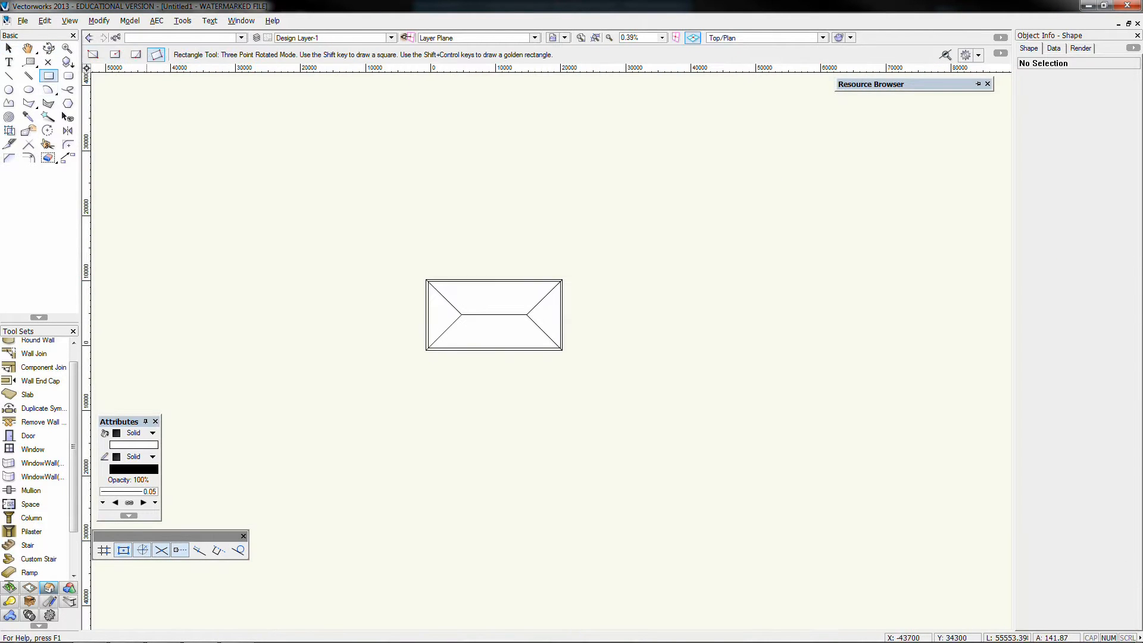
click(494, 314)
click(709, 190)
click(709, 439)
Draw a 1500 mm deep rectangular strip along the full front edge of the ground rectangle
click(93, 55)
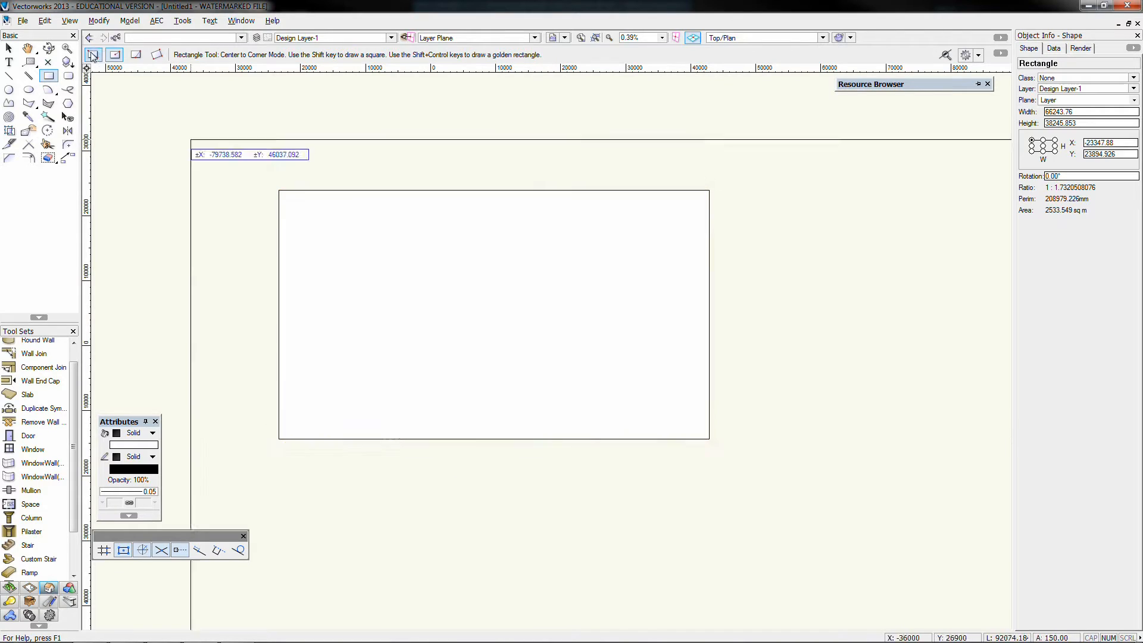
scroll(278, 473, up, 4)
key(Tab)
key(Tab)
text(-1500)
key(Return)
key(Return)
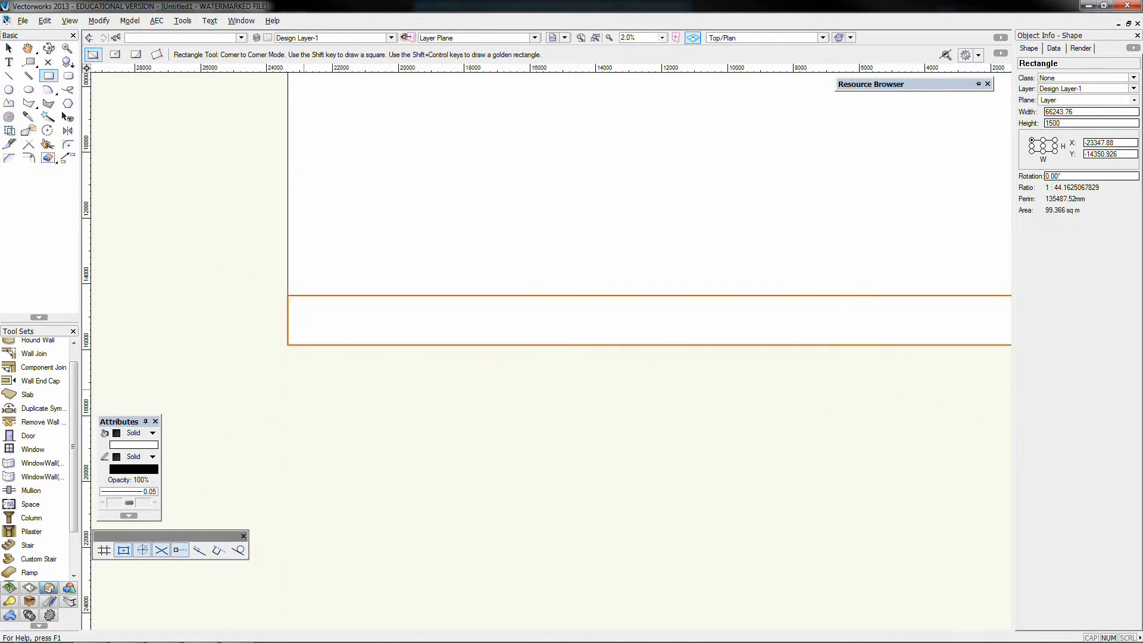
Draw a 7500 mm deep rectangle of the same width directly in front of the 1500 mm strip
click(288, 345)
key(Tab)
key(Tab)
text(-7500)
scroll(393, 569, down, 4)
click(802, 525)
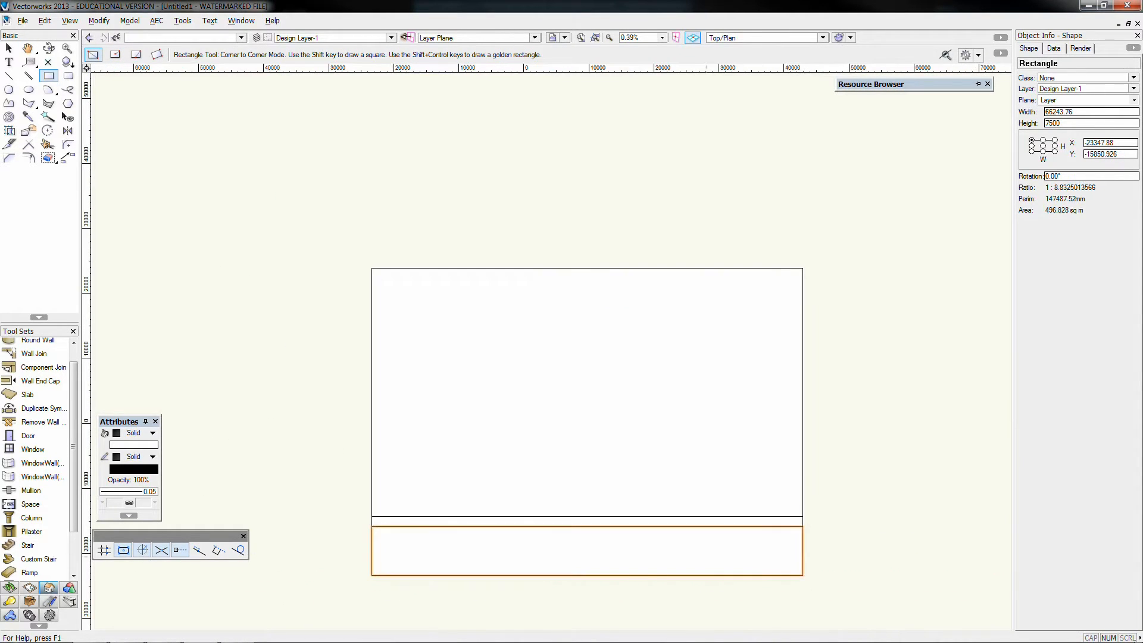
Extrude the ground, strip and front rectangles by -100 mm
key(KP_3)
scroll(573, 489, up, 2)
key(ctrl+e)
key(Return)
click(651, 563)
key(ctrl+e)
key(Return)
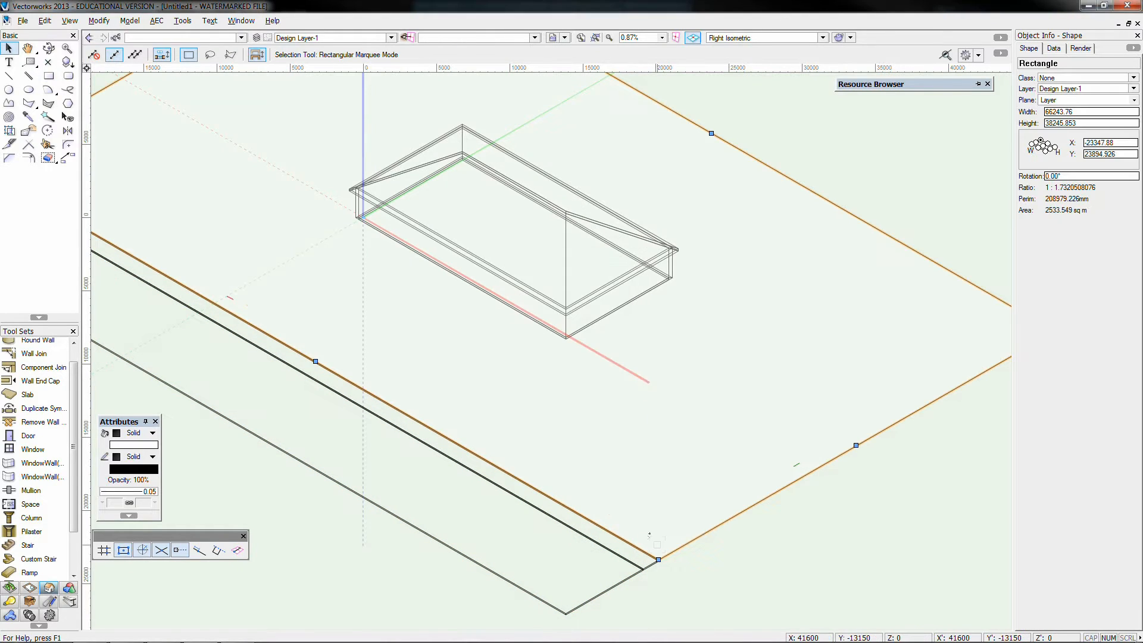
Move the extruded 1500 mm strip in 3D by a Z offset of 10 and check it rendered
key(ctrl+alt+m)
key(Tab)
key(Tab)
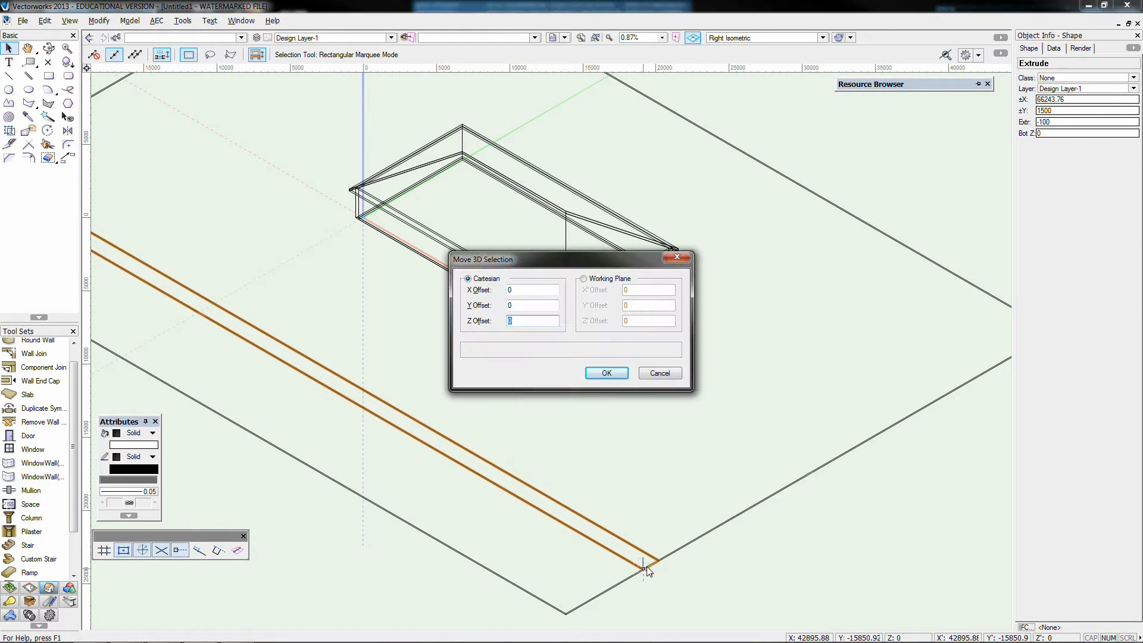
text(10)
key(Return)
click(738, 571)
key(ctrl+shift+g)
key(ctrl+shift+w)
scroll(263, 299, up, 1)
Draw a 50 mm wide fence-rail rectangle about 36015 mm long in plan beside the house, ending at the ground's rear edge
key(KP_0)
scroll(306, 319, down, 2)
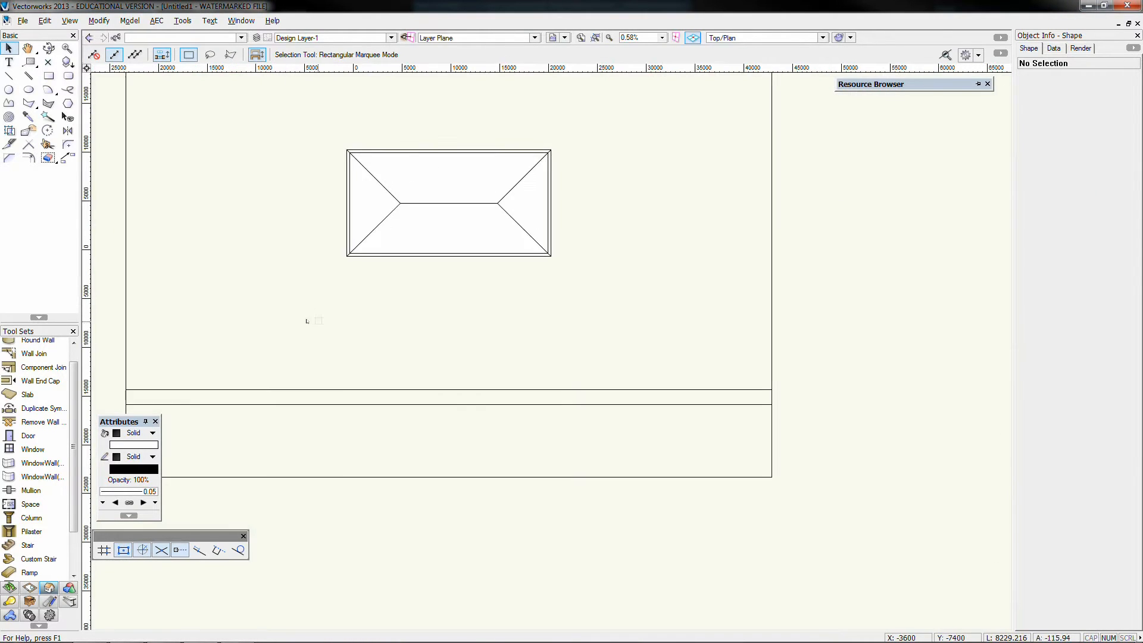
click(49, 76)
scroll(583, 372, up, 3)
scroll(535, 450, down, 3)
scroll(519, 372, up, 3)
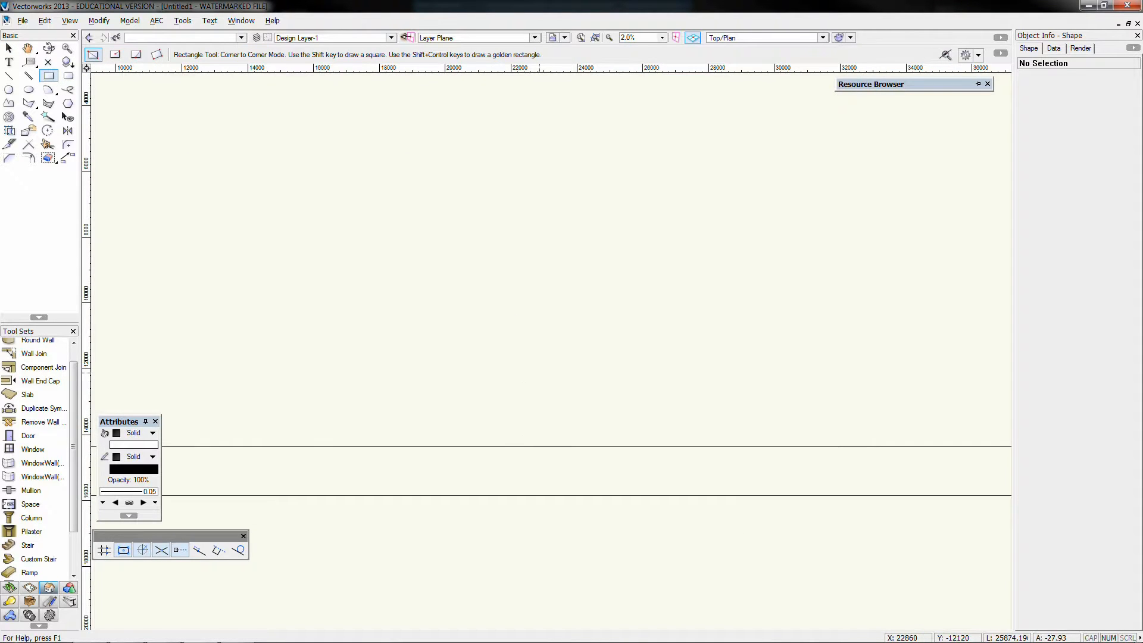
scroll(529, 179, down, 2)
scroll(523, 255, up, 6)
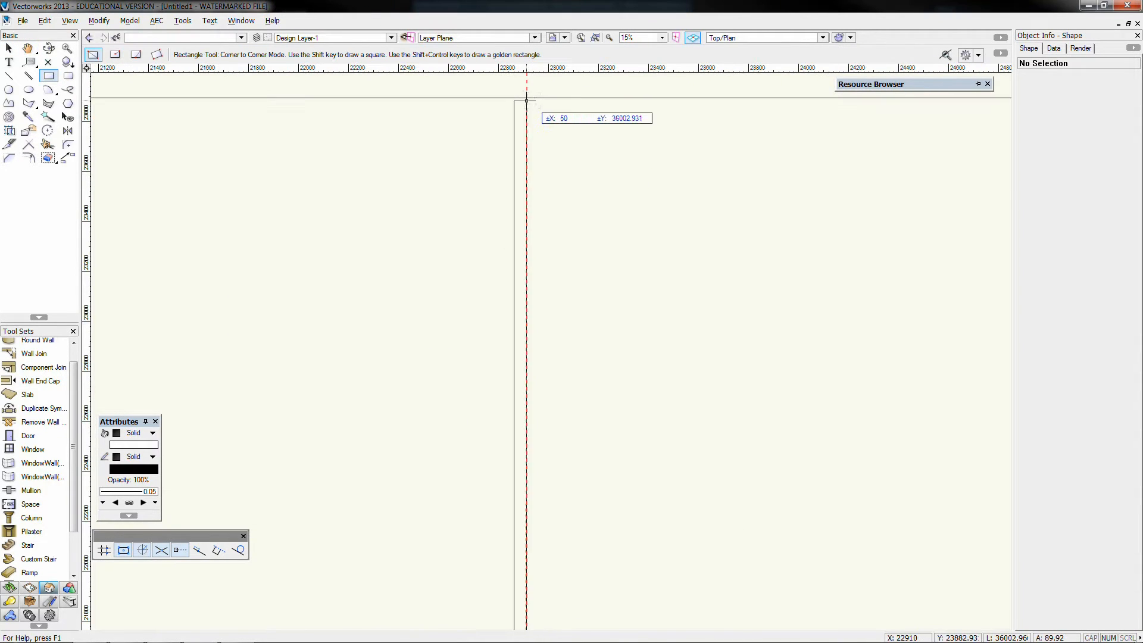
click(527, 97)
Draw a 19 by 70 mm picket rectangle against the outer side of the rail's front end
scroll(527, 99, down, 6)
scroll(527, 459, up, 7)
click(522, 412)
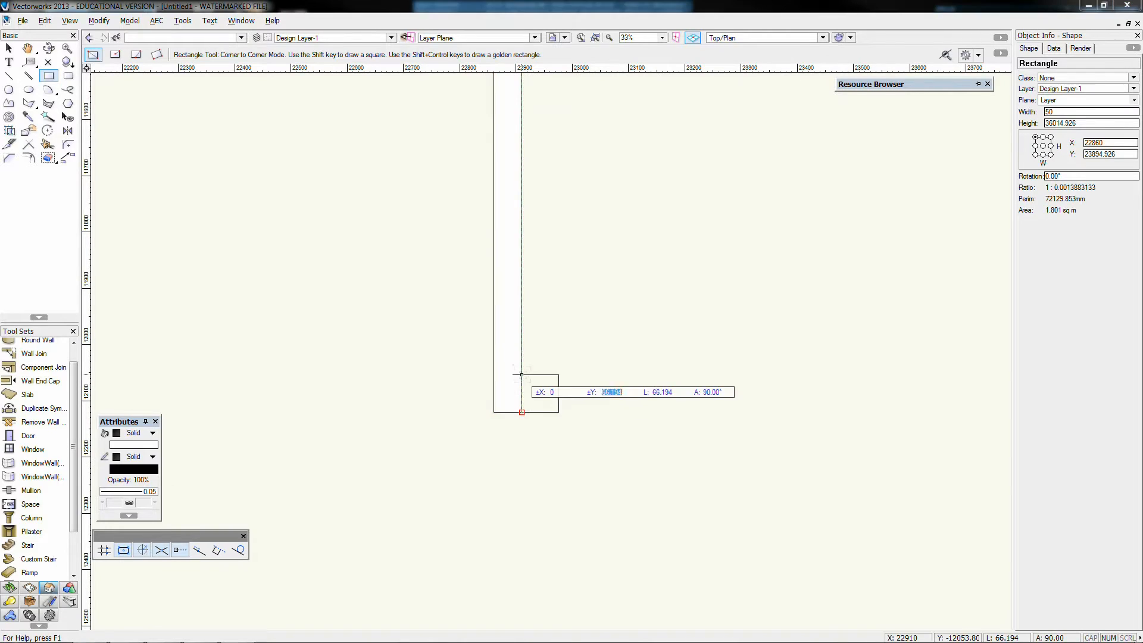
text(19)
key(Return)
key(Return)
key(x)
key(x)
click(529, 391)
Duplicate the picket rectangle along the rail at 90 mm spacing with Move by Points
click(68, 158)
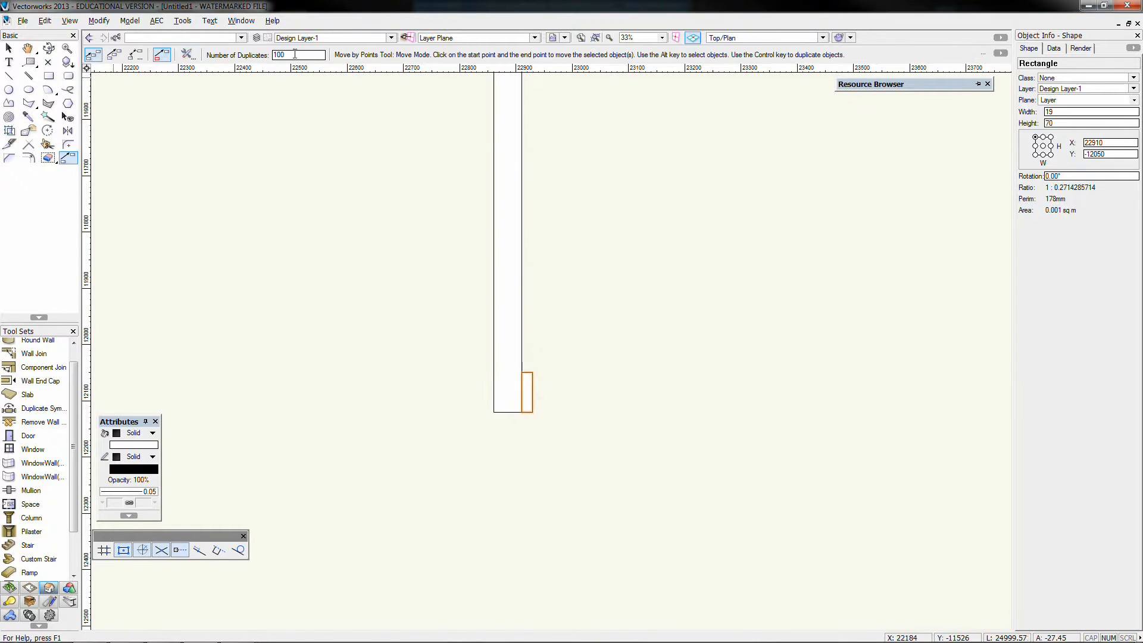
click(522, 412)
key(Tab)
text(90)
key(Return)
click(523, 360)
scroll(523, 359, down, 10)
scroll(528, 116, up, 5)
Mirror the row of picket rectangles about its rear end to continue it past the ground's rear edge
key(x)
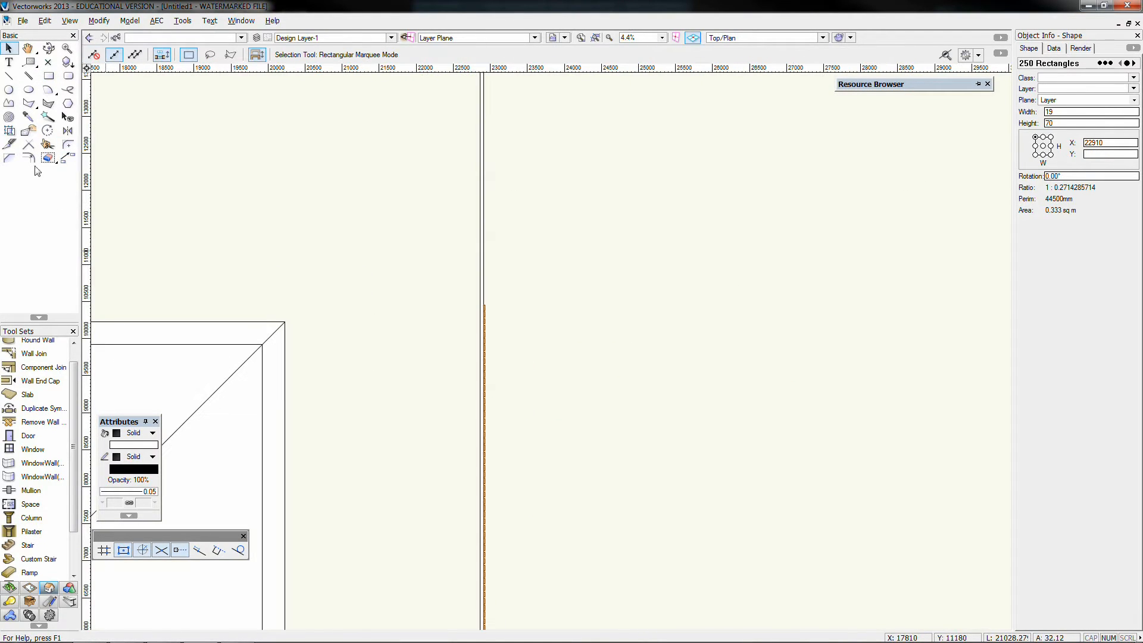
scroll(438, 310, up, 5)
shift+click(763, 283)
click(68, 130)
click(766, 284)
scroll(766, 283, down, 8)
key(x)
key(x)
scroll(696, 245, up, 8)
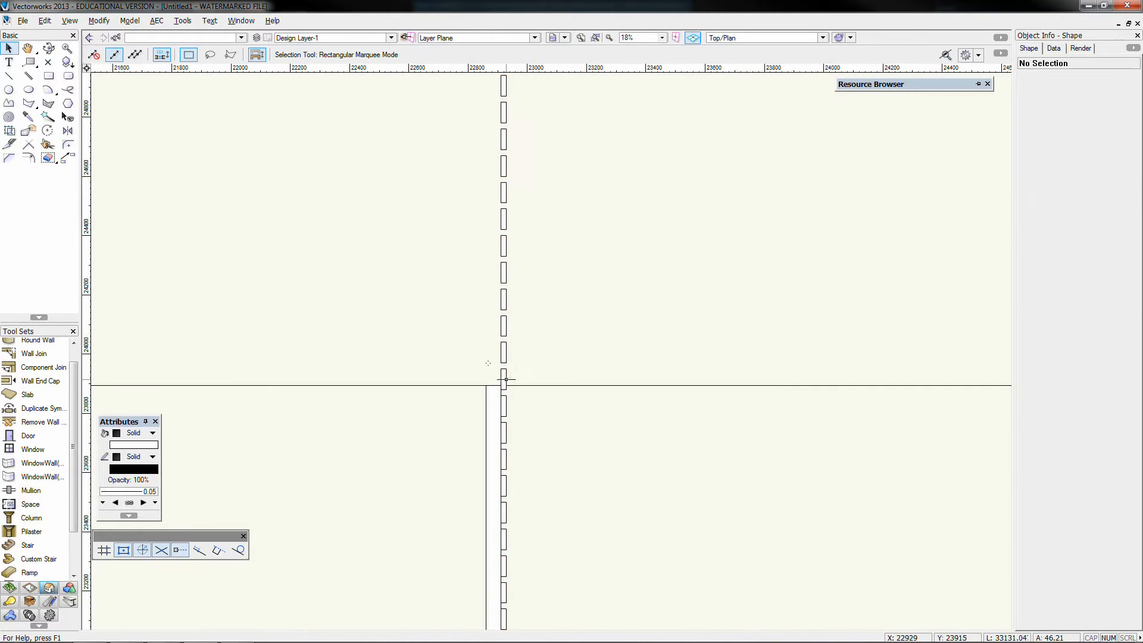
Delete the picket rectangles extending past the ground's rear edge
drag(496, 375, 609, 262)
key(ctrl+z)
scroll(609, 262, down, 2)
drag(607, 80, 447, 321)
key(Delete)
scroll(558, 318, up, 6)
drag(476, 262, 562, 338)
key(Delete)
scroll(517, 350, down, 8)
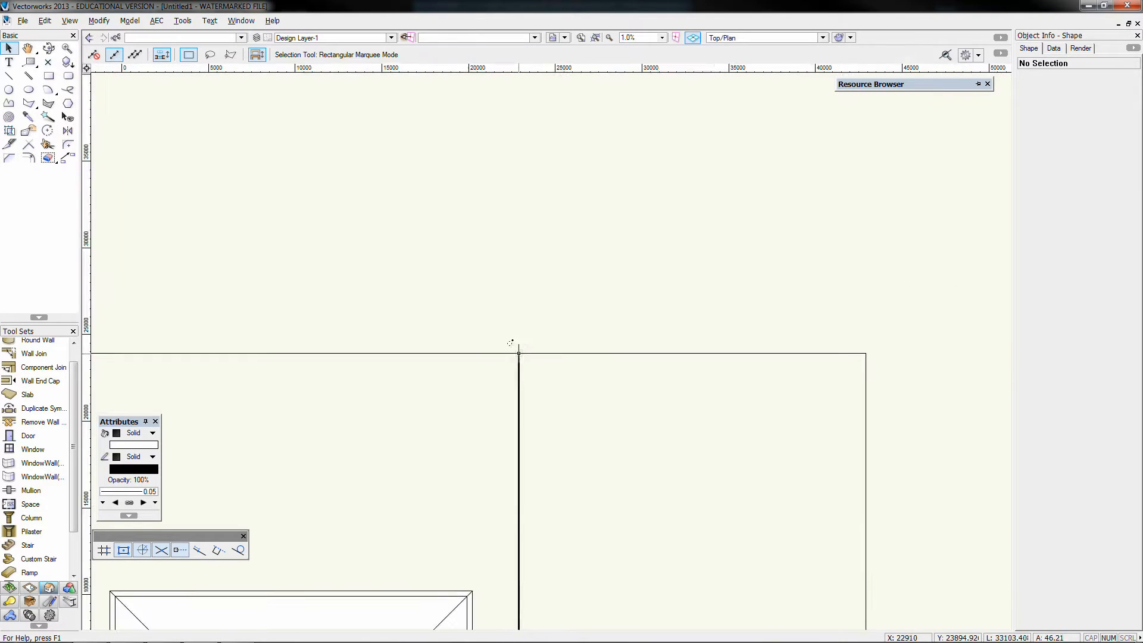
Select all the remaining picket rectangles and extrude them 1000 mm
scroll(517, 381, up, 2)
scroll(518, 375, down, 8)
drag(536, 390, 501, 256)
scroll(541, 281, up, 8)
shift+click(543, 281)
key(ctrl+e)
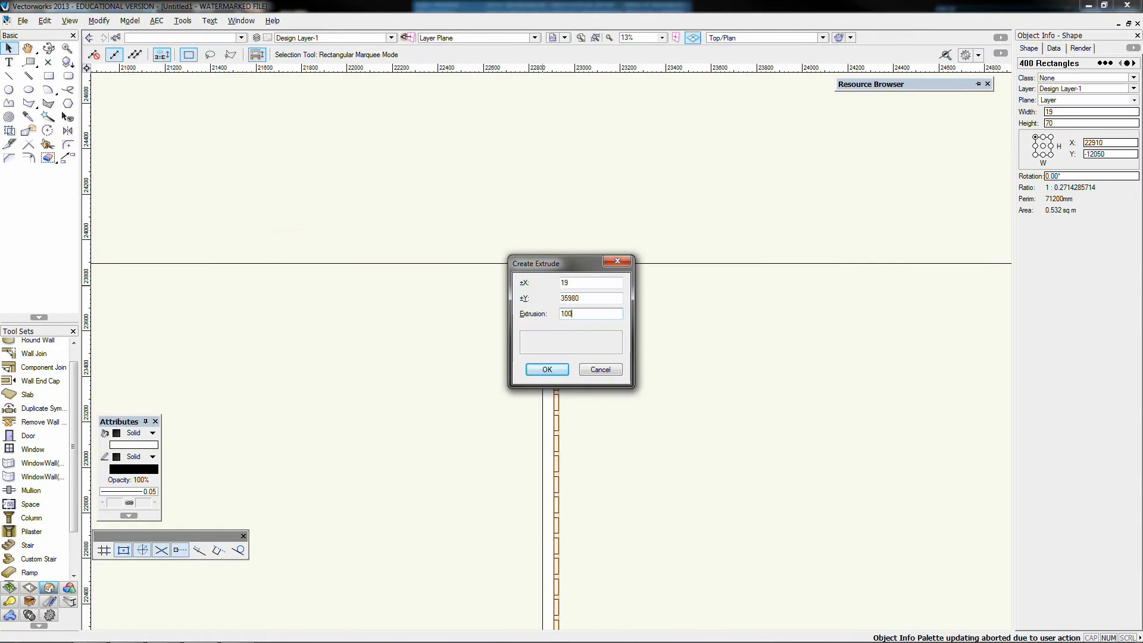
key(Return)
Narrow the fence-rail rectangle to 30 mm and extrude it 100 mm
click(543, 281)
scroll(546, 284, up, 4)
drag(527, 179, 558, 179)
text(30)
key(ctrl+e)
text(100)
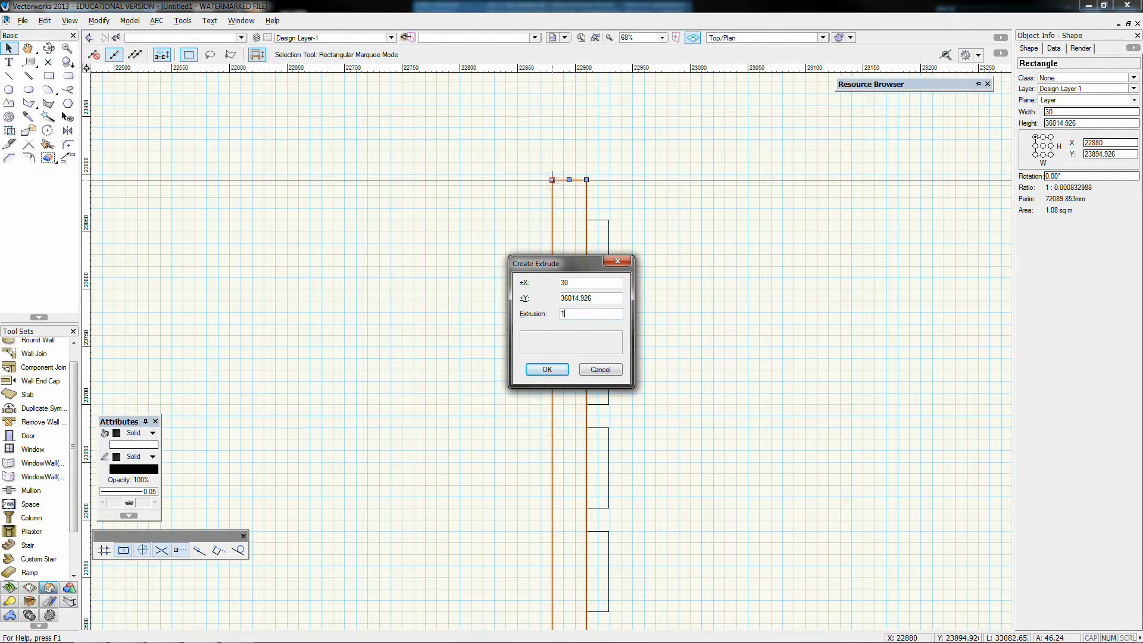
key(Return)
Raise the rail 300 mm in front view and stack duplicates above it at 300 mm offsets
key(KP_2)
click(595, 38)
scroll(536, 318, down, 12)
key(ctrl+m)
key(Tab)
text(300)
key(Return)
key(ctrl+d)
key(ctrl+m)
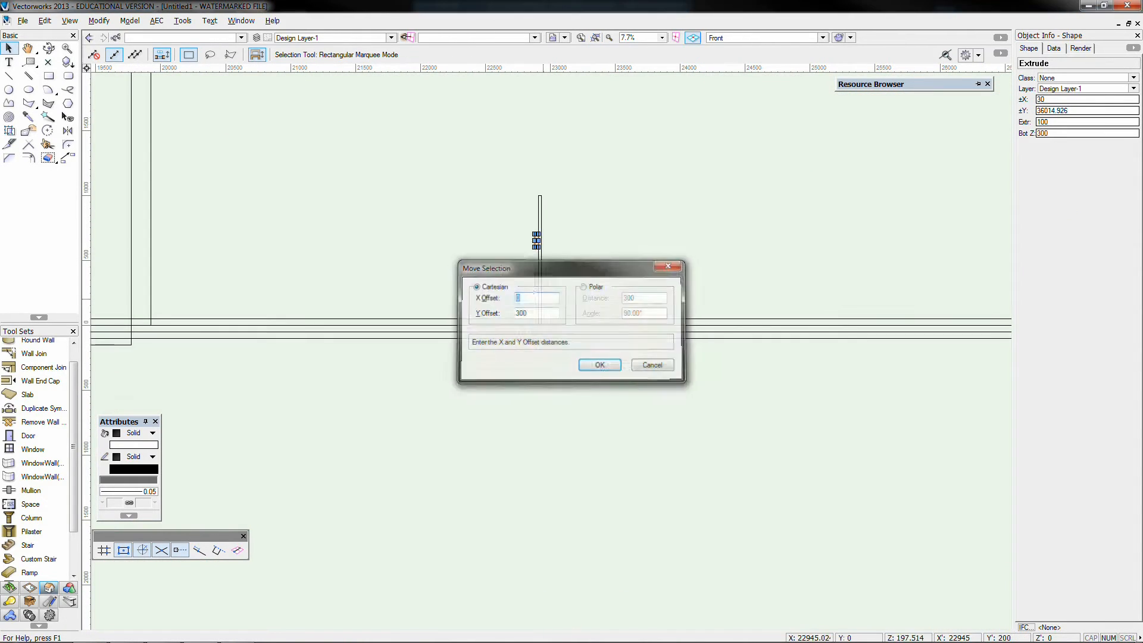
key(Return)
Inspect the fence rails and pickets in an OpenGL-rendered isometric view from different angles
key(KP_3)
scroll(641, 256, down, 2)
key(ctrl+shift+g)
click(49, 48)
drag(381, 417, 241, 524)
scroll(306, 455, up, 2)
key(x)
Move the uppermost fence rail by a Y offset of -100 in front view
key(KP_0)
key(KP_2)
scroll(396, 447, up, 4)
click(440, 509)
key(ctrl+m)
key(Tab)
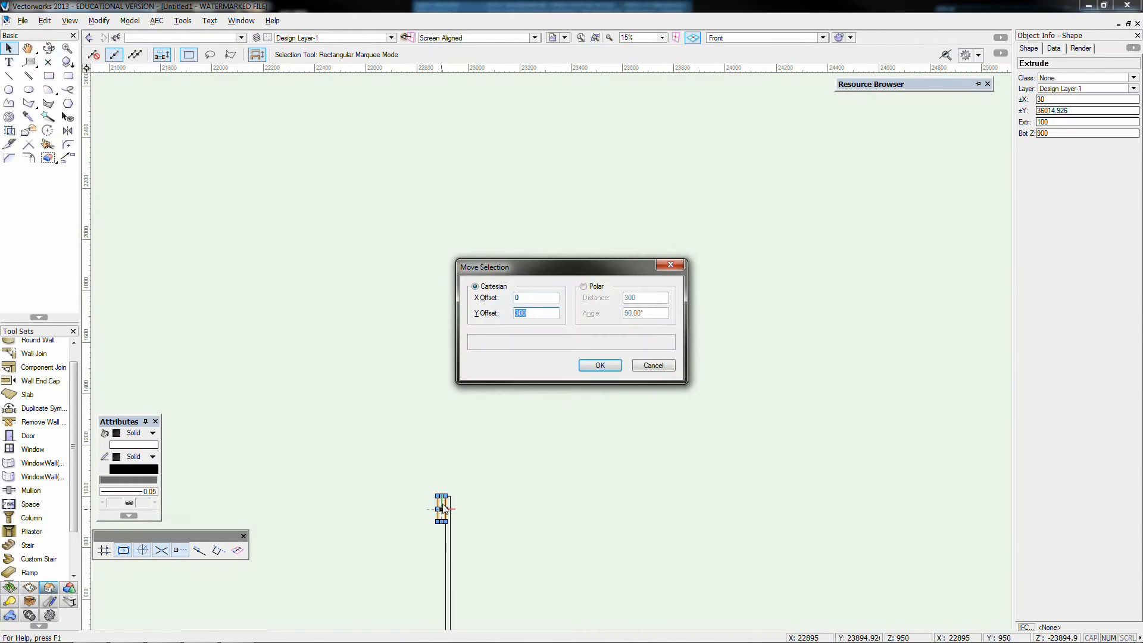
text(-100)
Group the fence rails and pickets and mirror a copy to the opposite side of the house
middle_drag(265, 571, 410, 458)
scroll(375, 483, up, 2)
key(ctrl+g)
key(=)
drag(416, 353, 416, 256)
key(x)
key(KP_2)
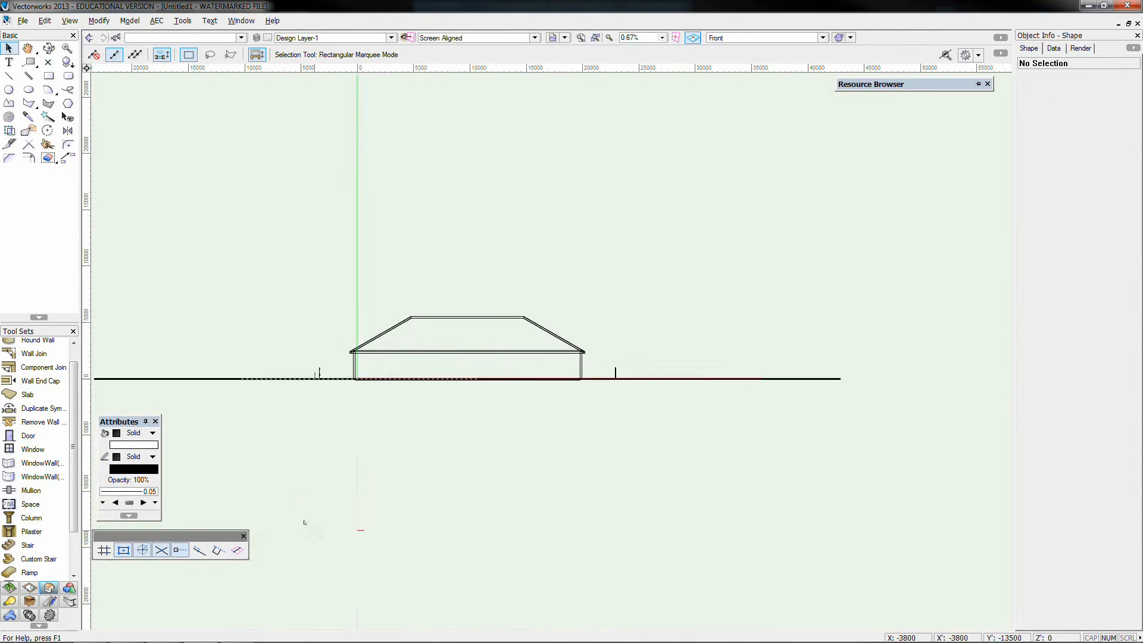
Insert a door and a window beside it in the front wall, working in the right isometric view
key(KP_3)
click(28, 435)
click(32, 450)
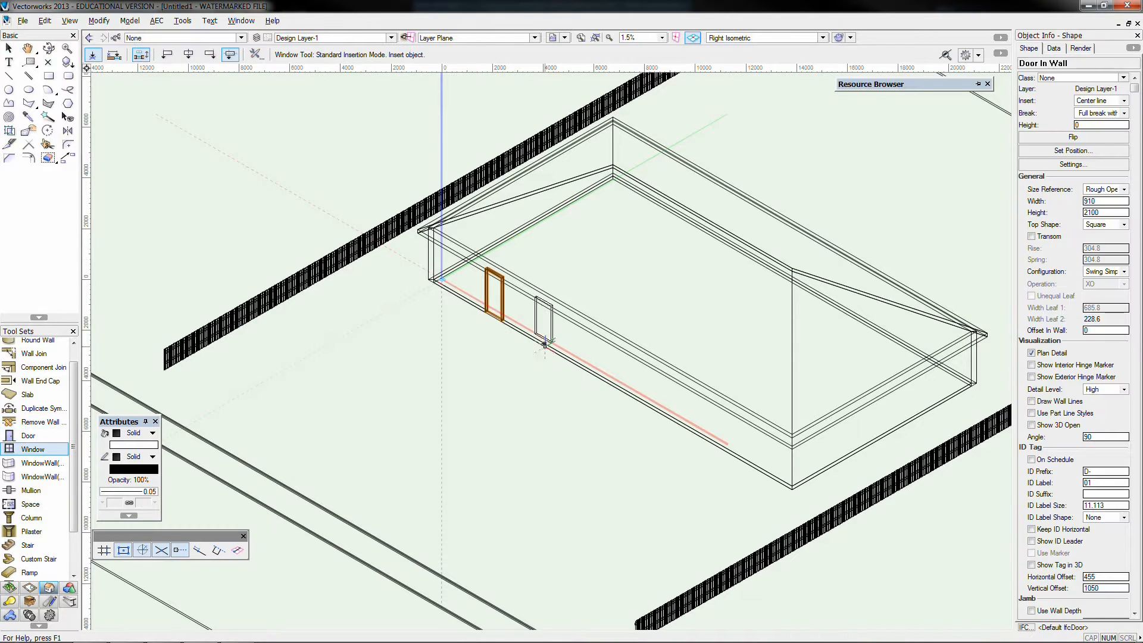
click(544, 342)
Configure the window with a round top, bi-parting casement sash, exterior shutters with one panel per sash, and muntins
click(1074, 164)
click(627, 238)
click(561, 347)
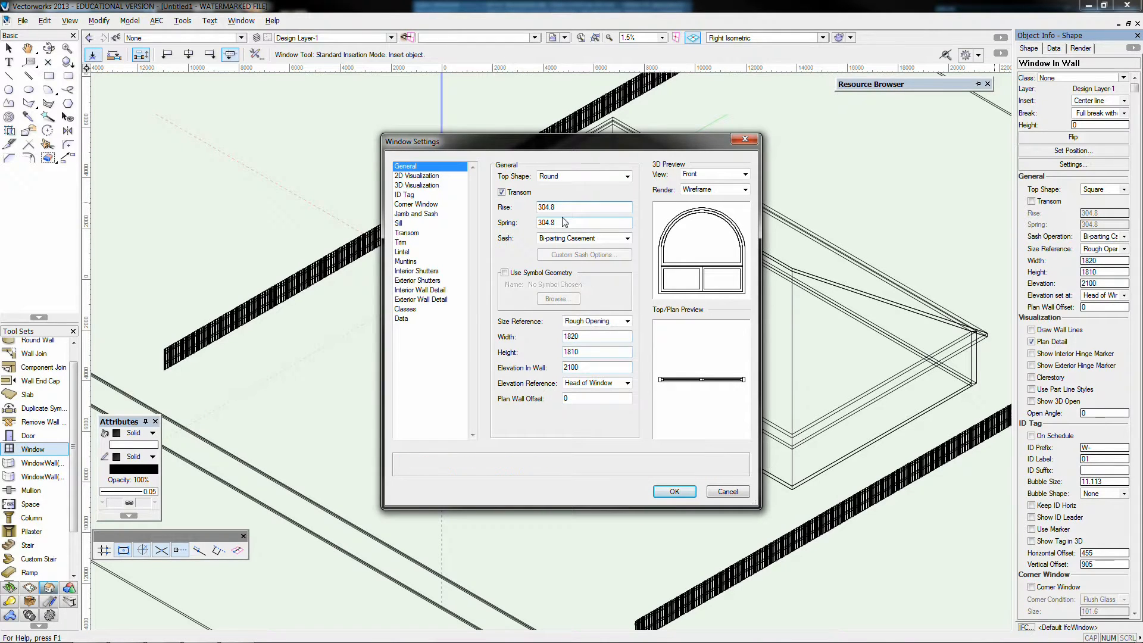
click(418, 280)
click(498, 164)
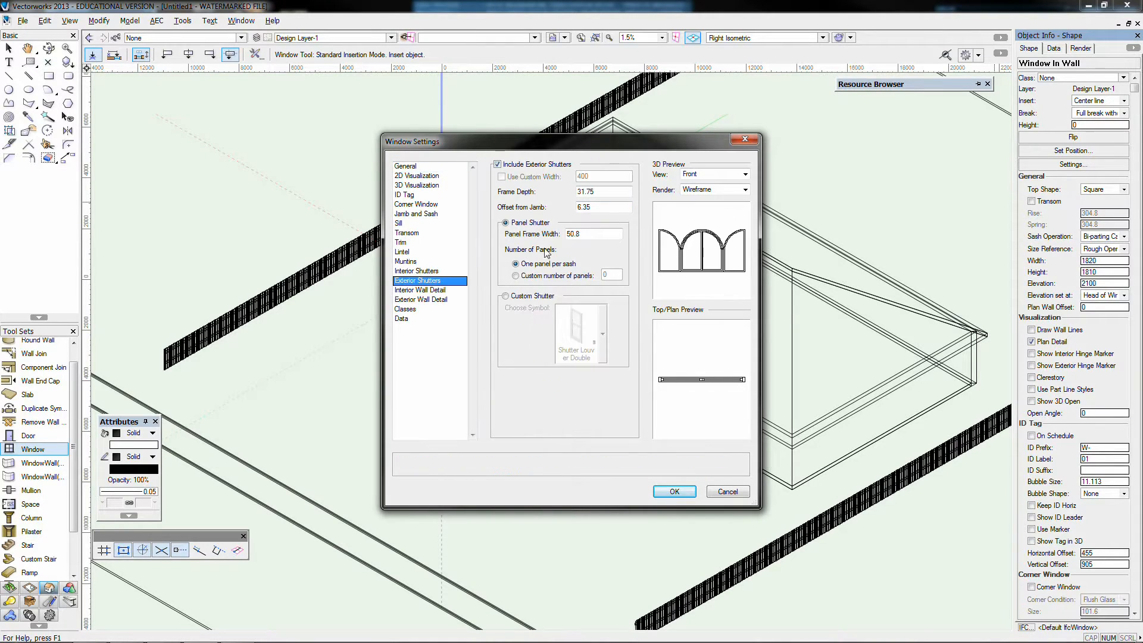
click(424, 262)
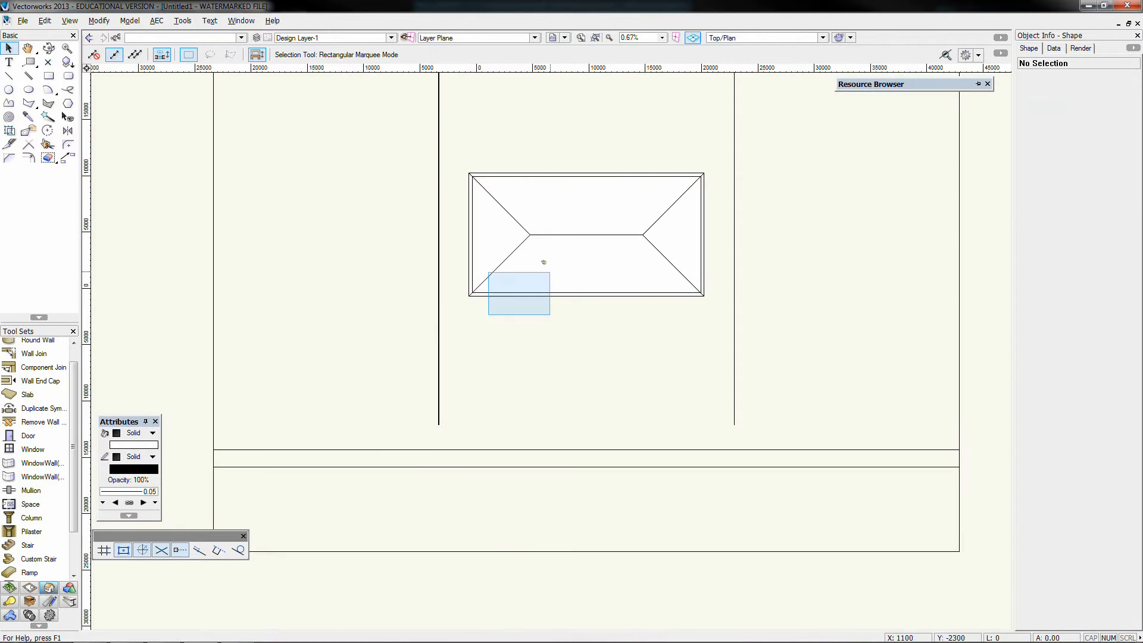
Place further copies of the round-top window along the front wall and both side walls
scroll(503, 291, up, 3)
click(540, 294)
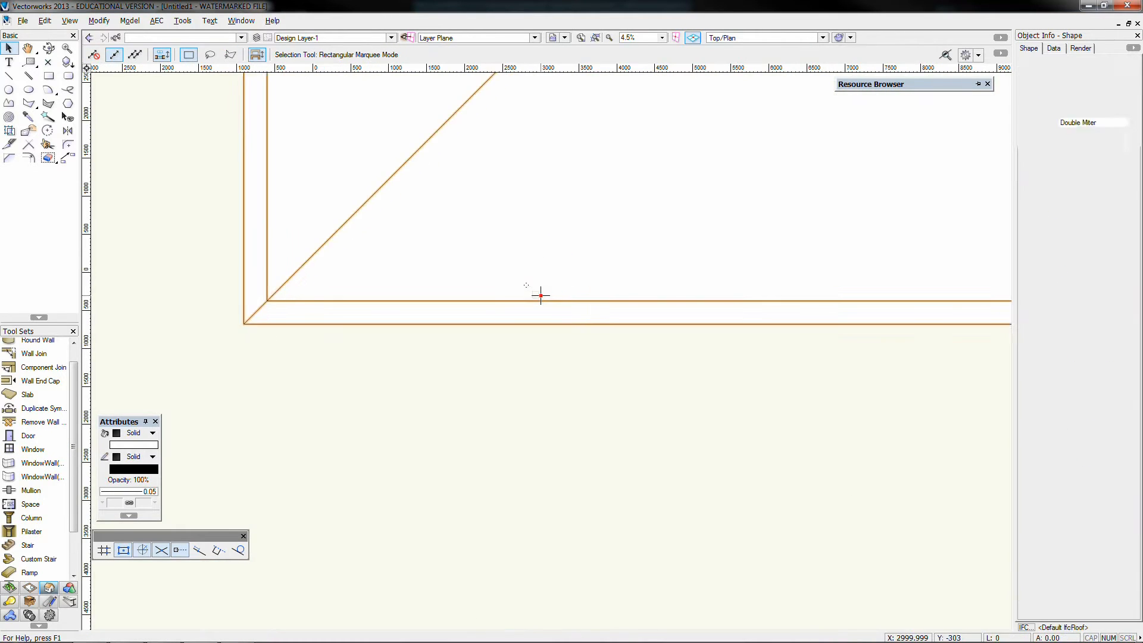
scroll(515, 317, down, 2)
click(497, 370)
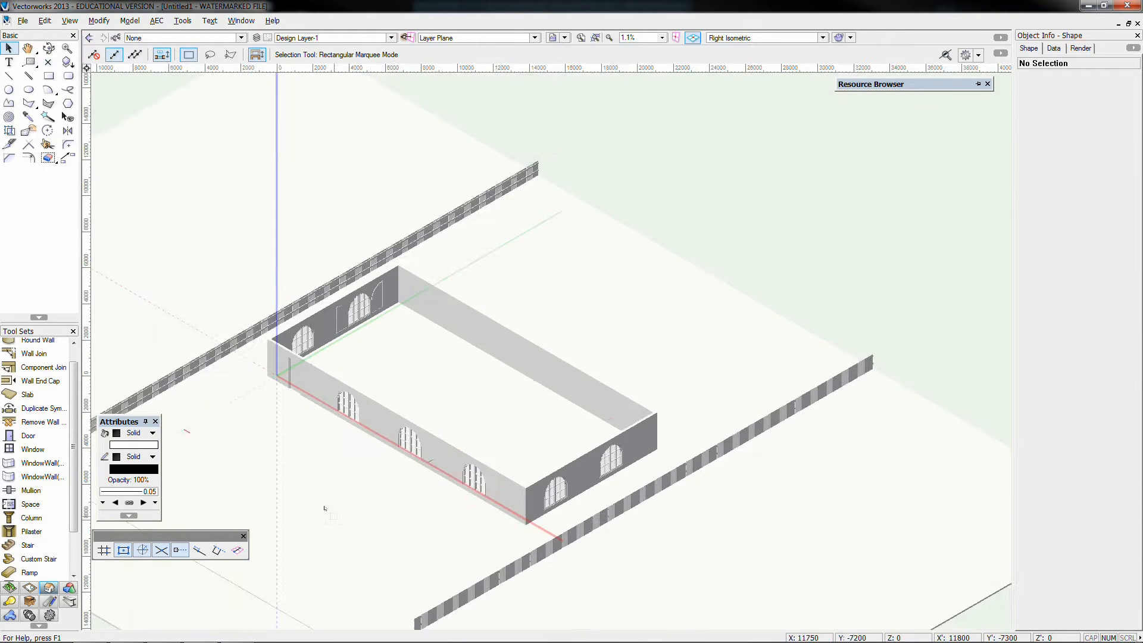
Apply the Nature Grass 01 texture to the lawn around the house
drag(862, 439, 487, 447)
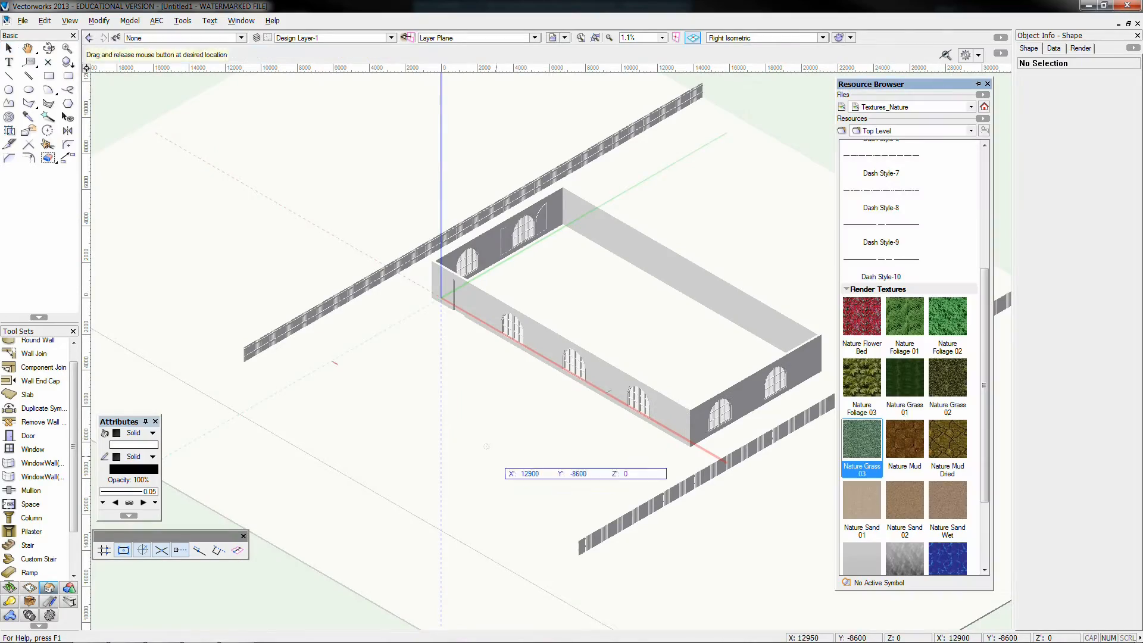
drag(905, 379, 524, 470)
scroll(906, 381, down, 3)
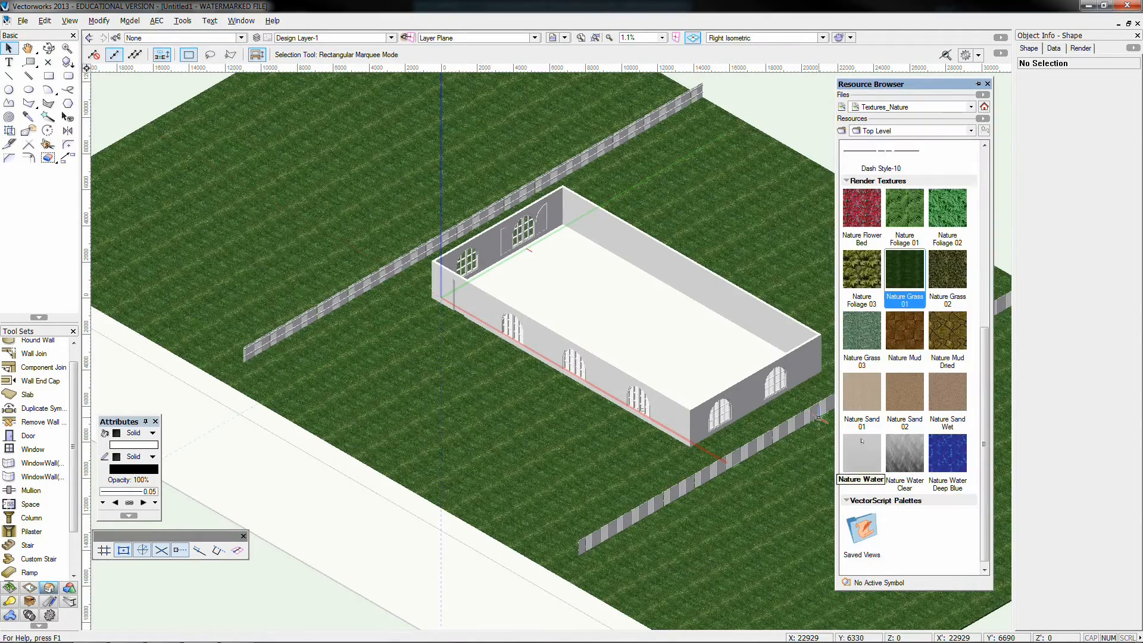
Load the Textures_StoneAndBrick library and apply a brown brick texture to the house walls
click(972, 107)
double_click(859, 402)
scroll(911, 358, down, 5)
drag(947, 316, 708, 313)
drag(631, 266, 554, 223)
Apply the Stone Coursed White texture to the footpath strip and Stone Granite 03 Small to the road
scroll(946, 476, down, 12)
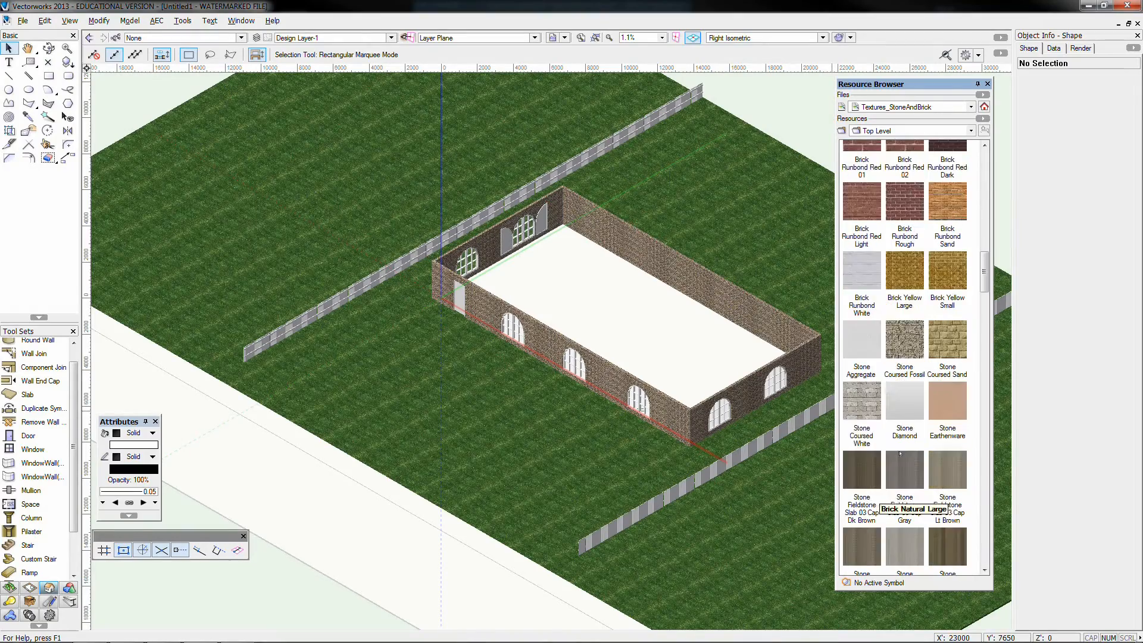
drag(862, 405, 464, 532)
scroll(896, 420, down, 10)
drag(947, 473, 476, 577)
scroll(585, 552, up, 2)
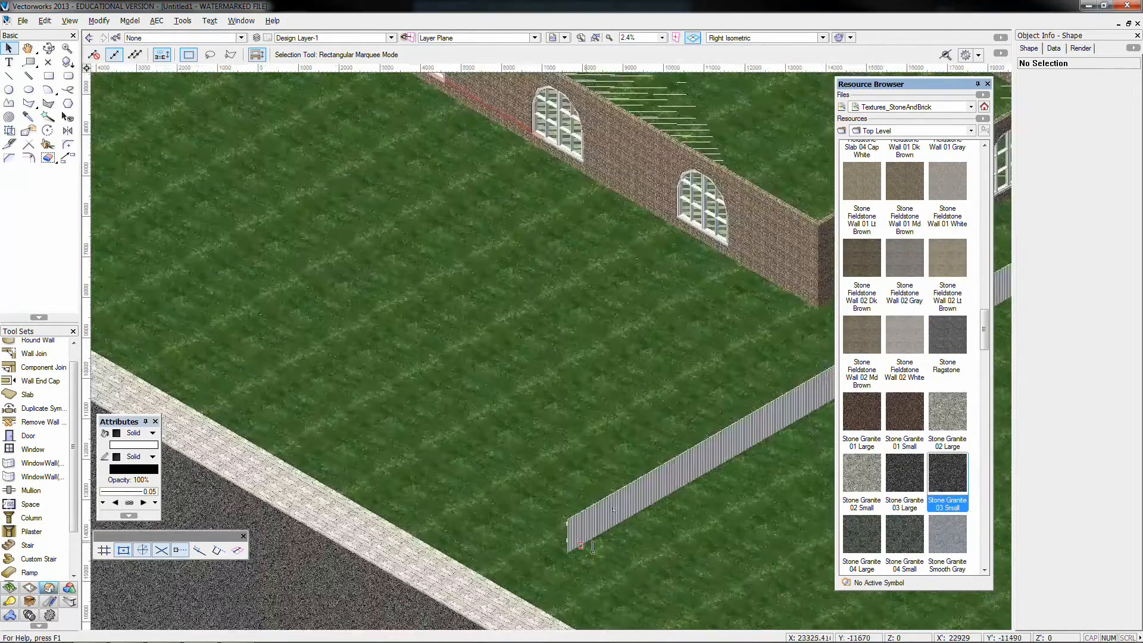
Retexture the road with a smoother dark grey asphalt-like finish and open the Textures_Exterior Finishes library
scroll(946, 387, down, 6)
click(945, 109)
key(Escape)
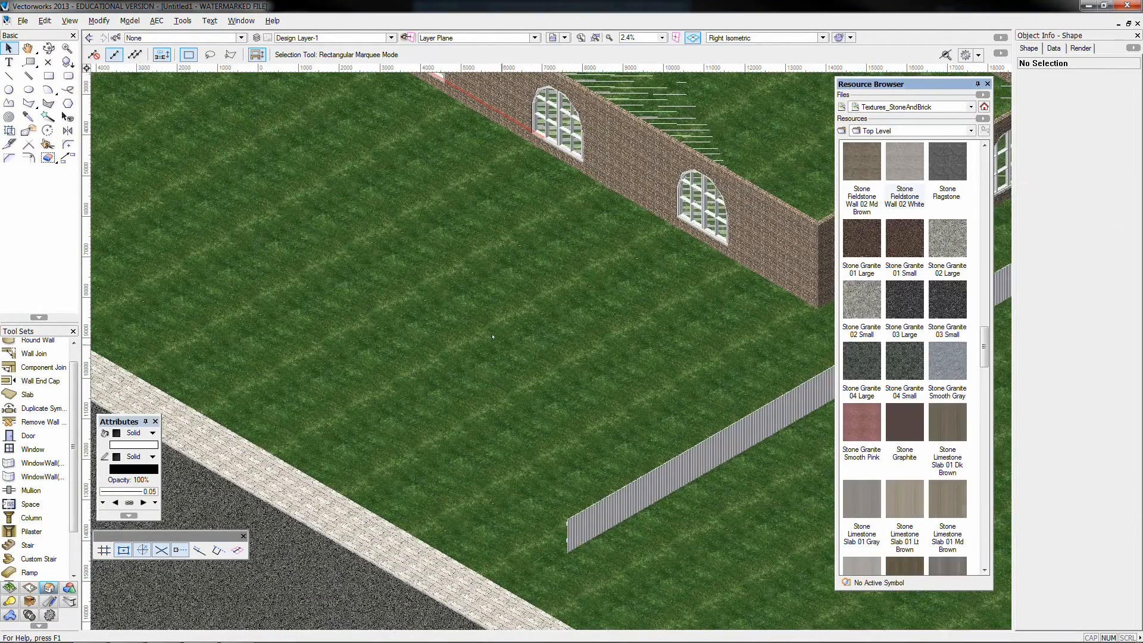
scroll(462, 354, down, 3)
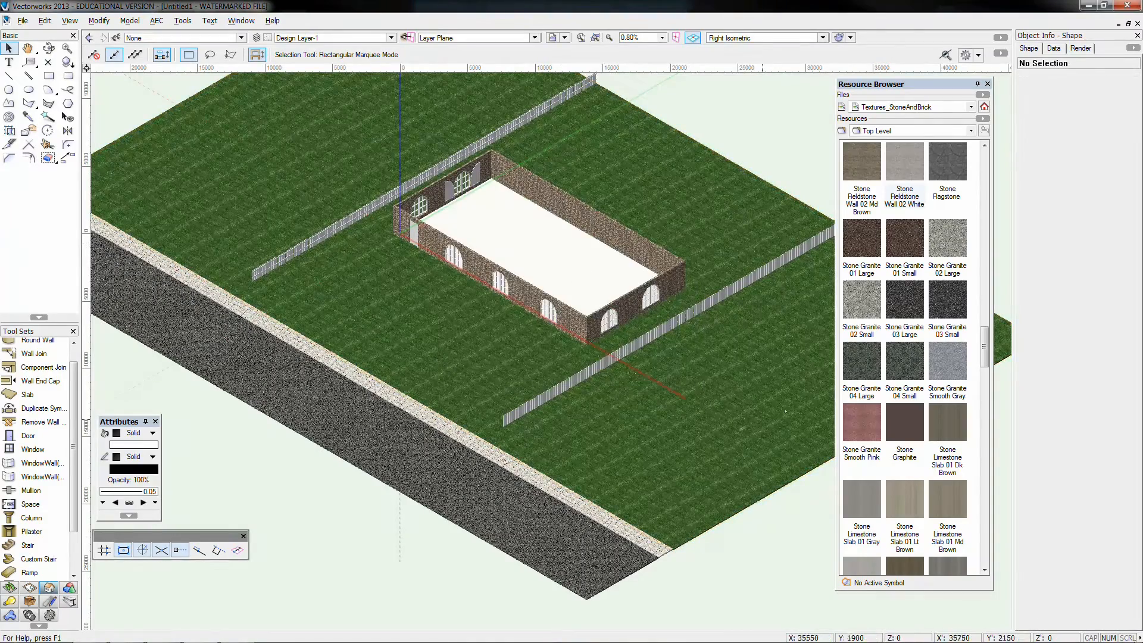
click(971, 106)
click(870, 226)
double_click(707, 421)
double_click(723, 299)
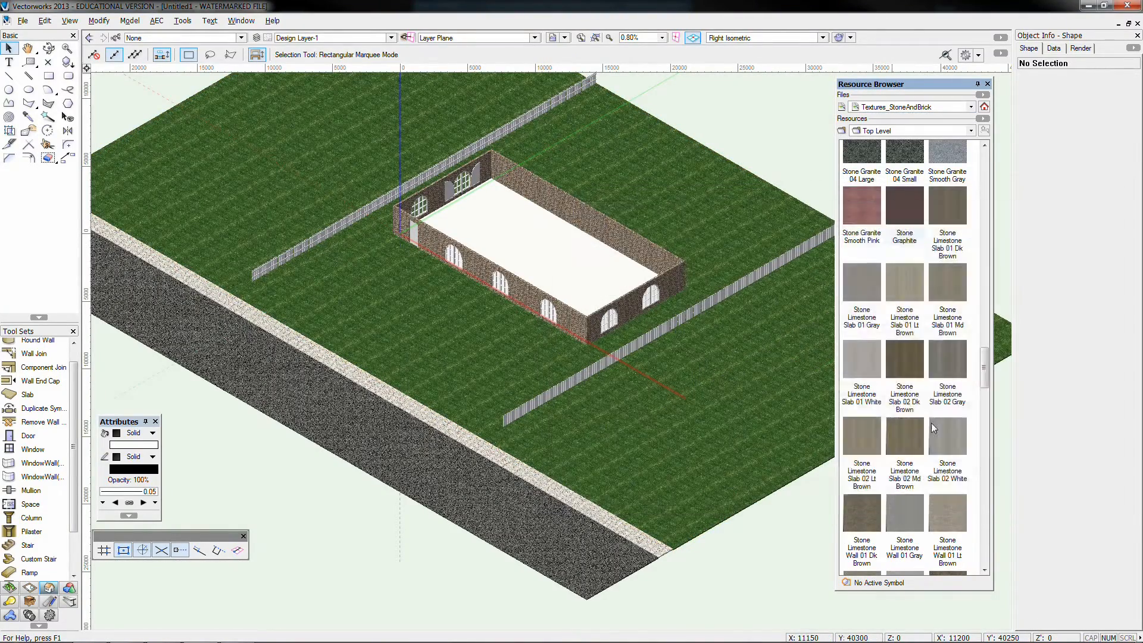
scroll(948, 288, down, 2)
scroll(947, 288, down, 10)
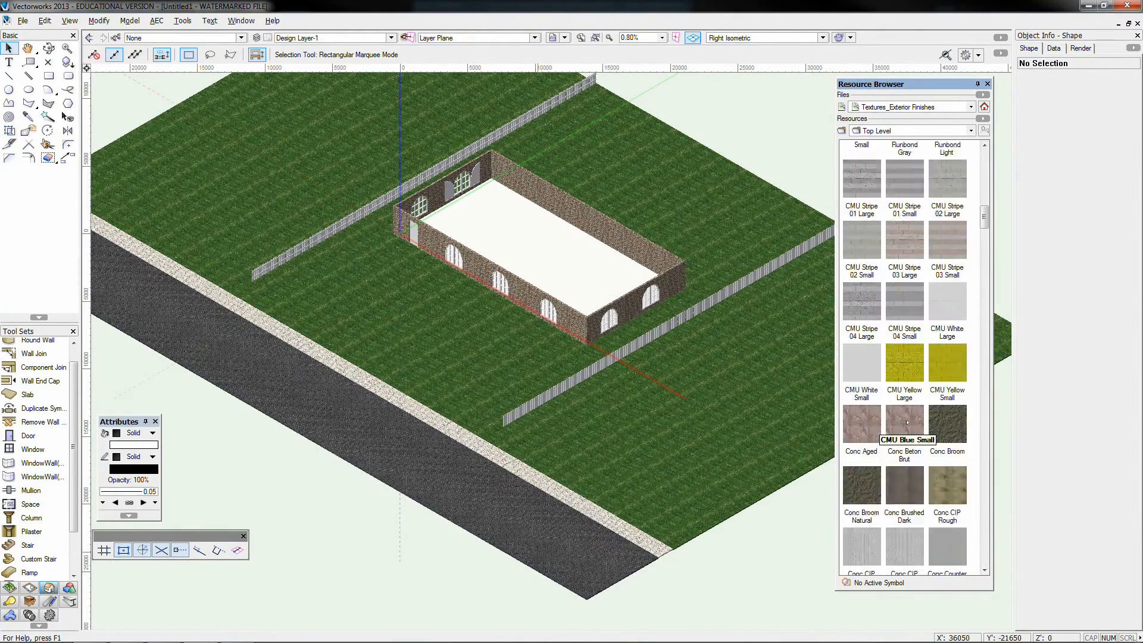
Bring the roof back into view and apply the Roofing Tile Aged Organge Ridge Line texture to it
scroll(907, 423, down, 10)
drag(862, 237, 587, 226)
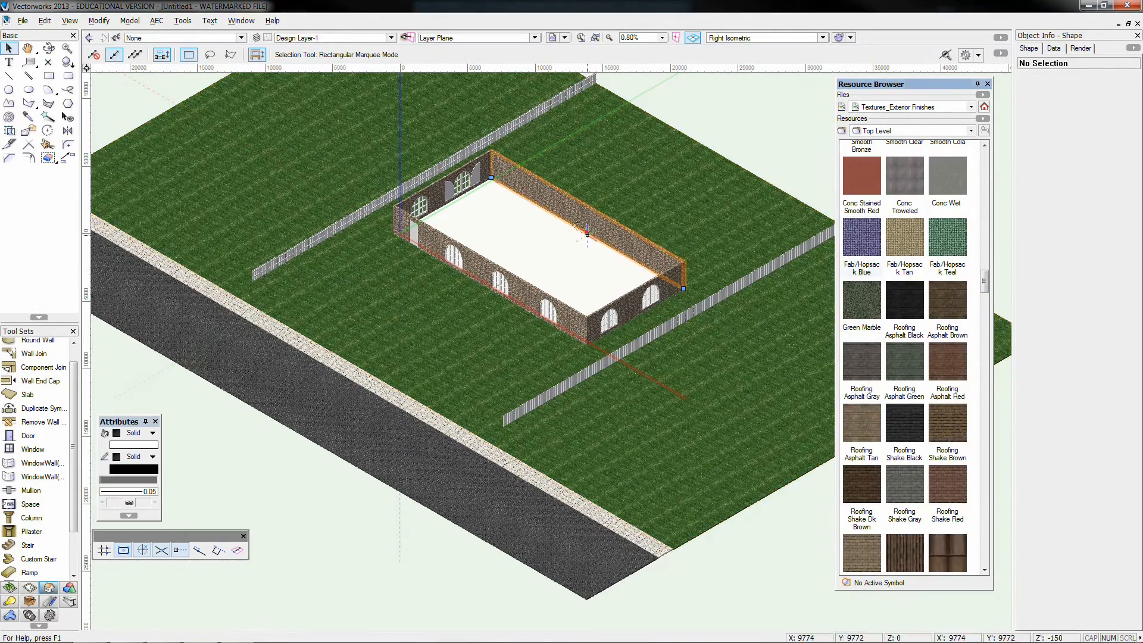
click(943, 434)
scroll(942, 443, down, 3)
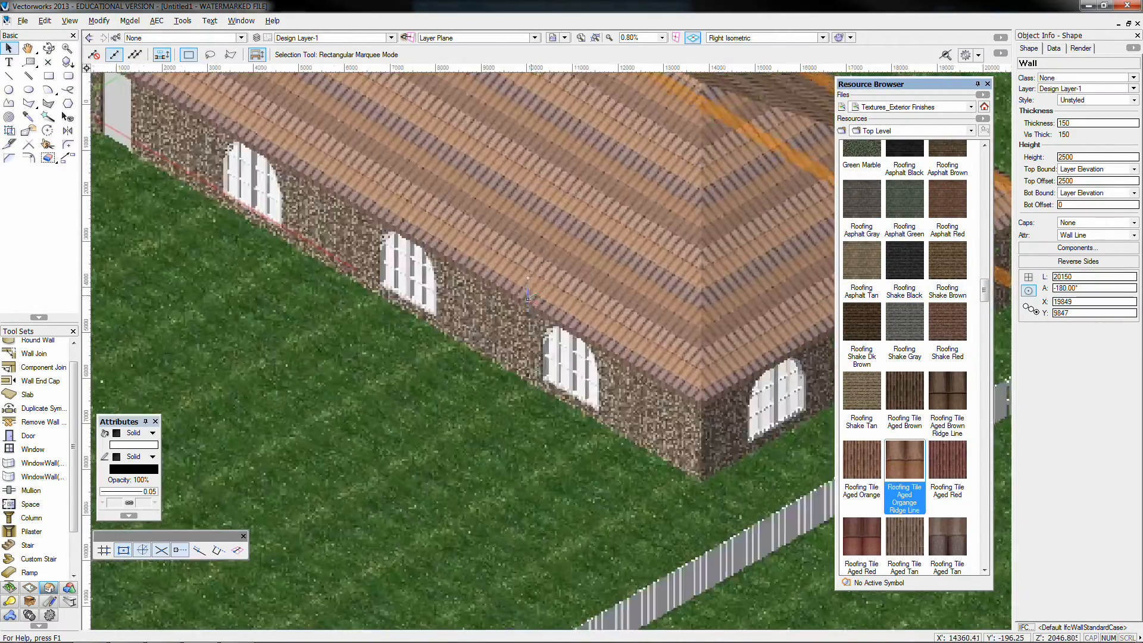
Select all similar windows and apply the Wood Panel Walnut Medium texture from the Textures_Wood library
scroll(613, 391, down, 2)
scroll(917, 437, down, 15)
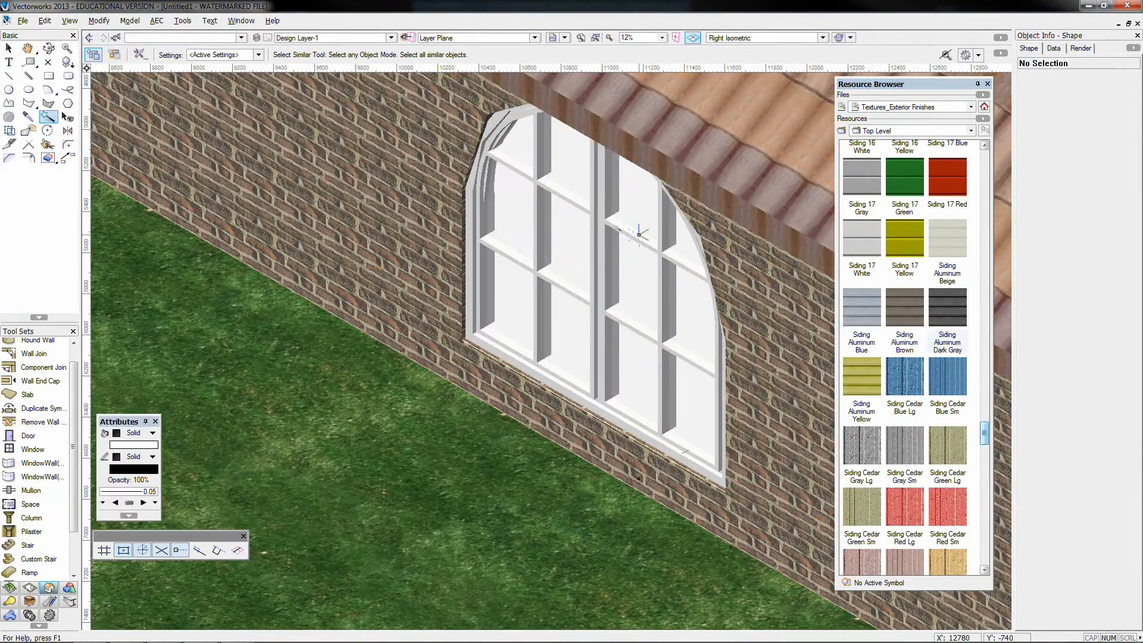
click(638, 230)
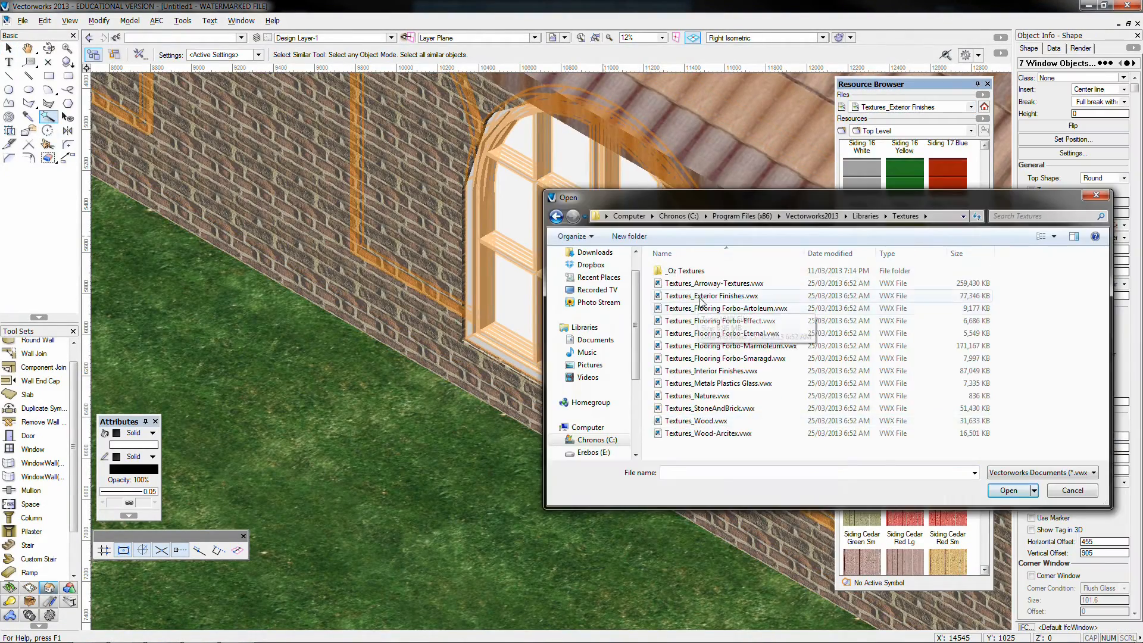
key(Return)
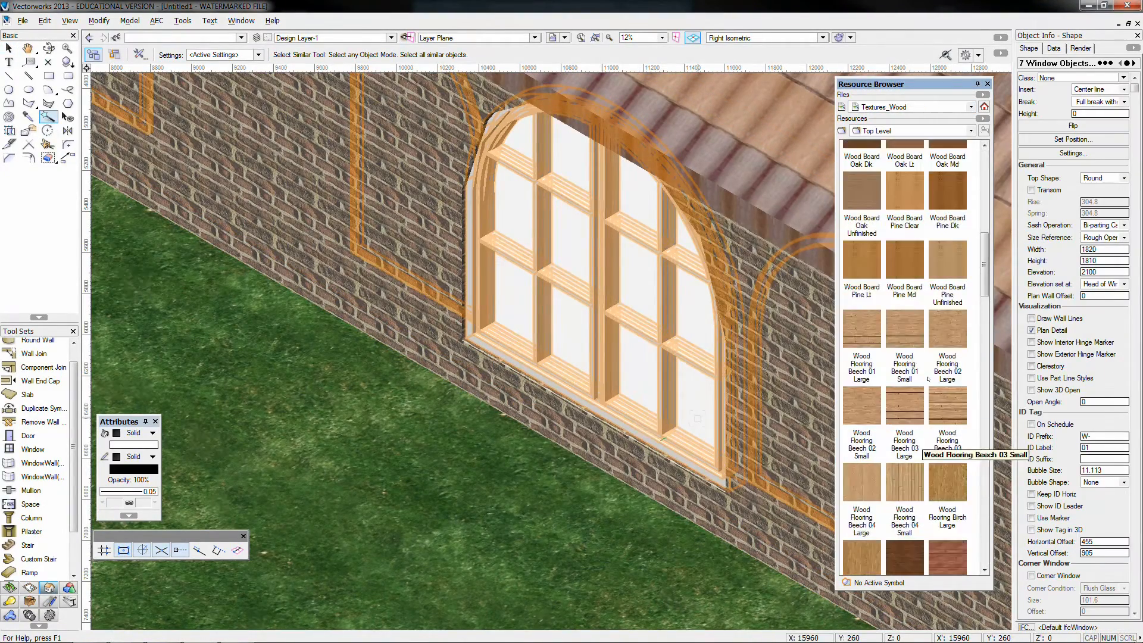
scroll(927, 383, down, 10)
right_click(863, 314)
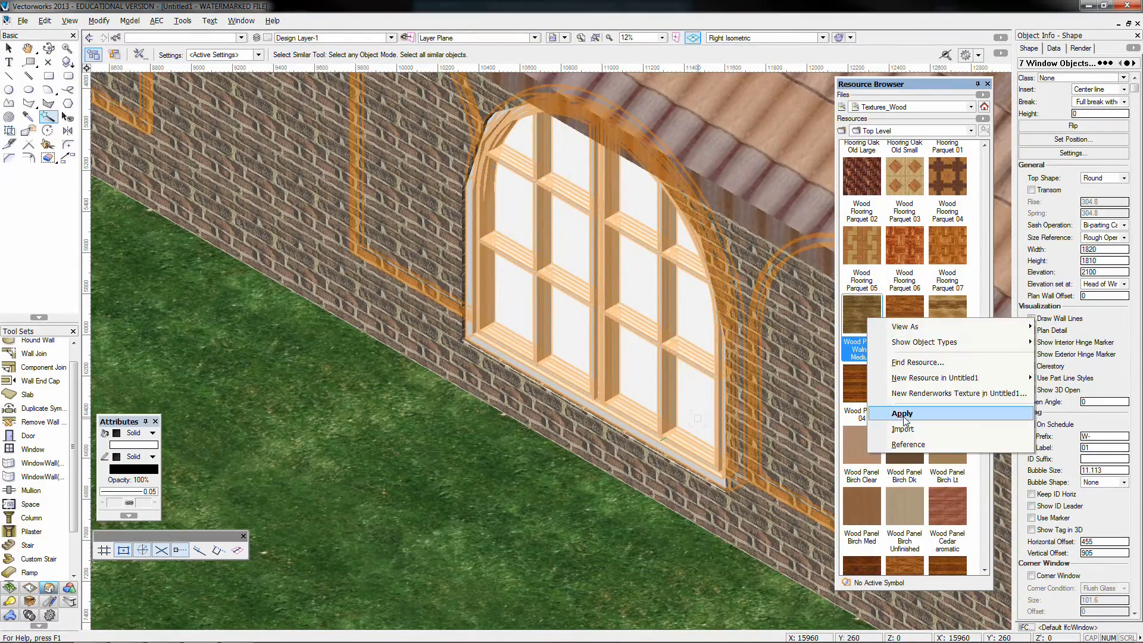
click(902, 417)
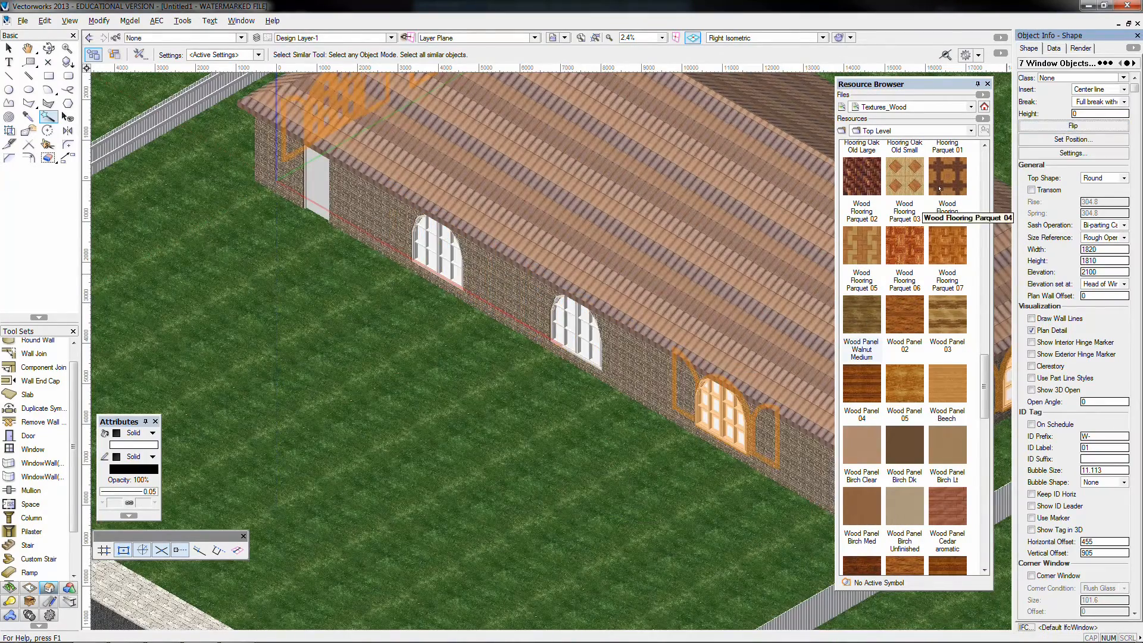
Flip the front window nearest the door within its wall and examine it in plan view
click(459, 252)
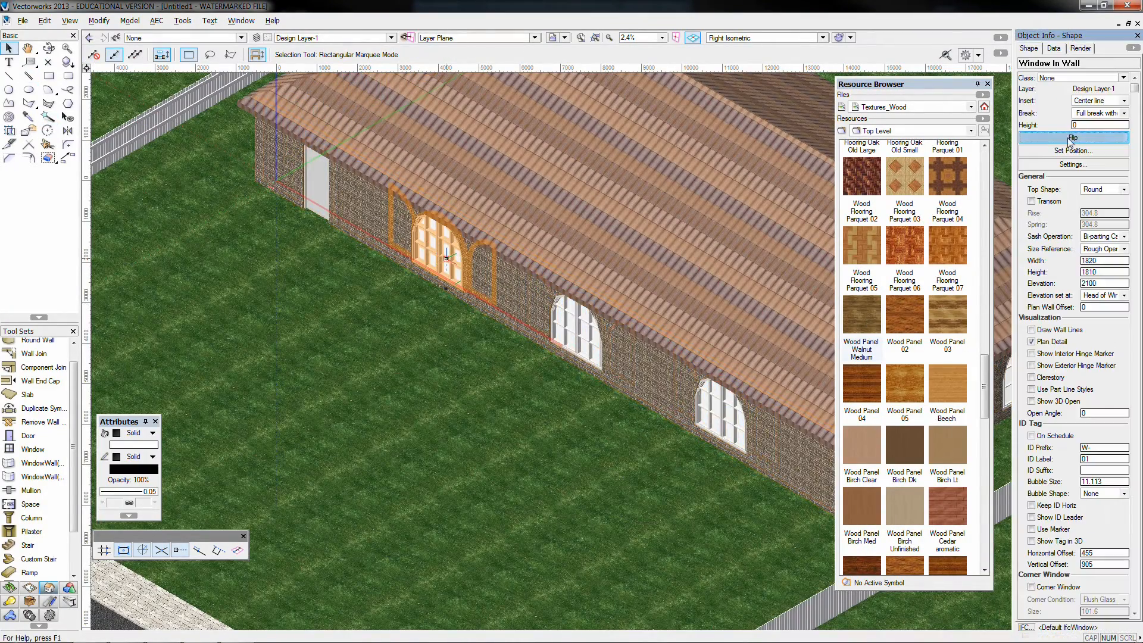
click(1070, 138)
click(1070, 138)
click(683, 325)
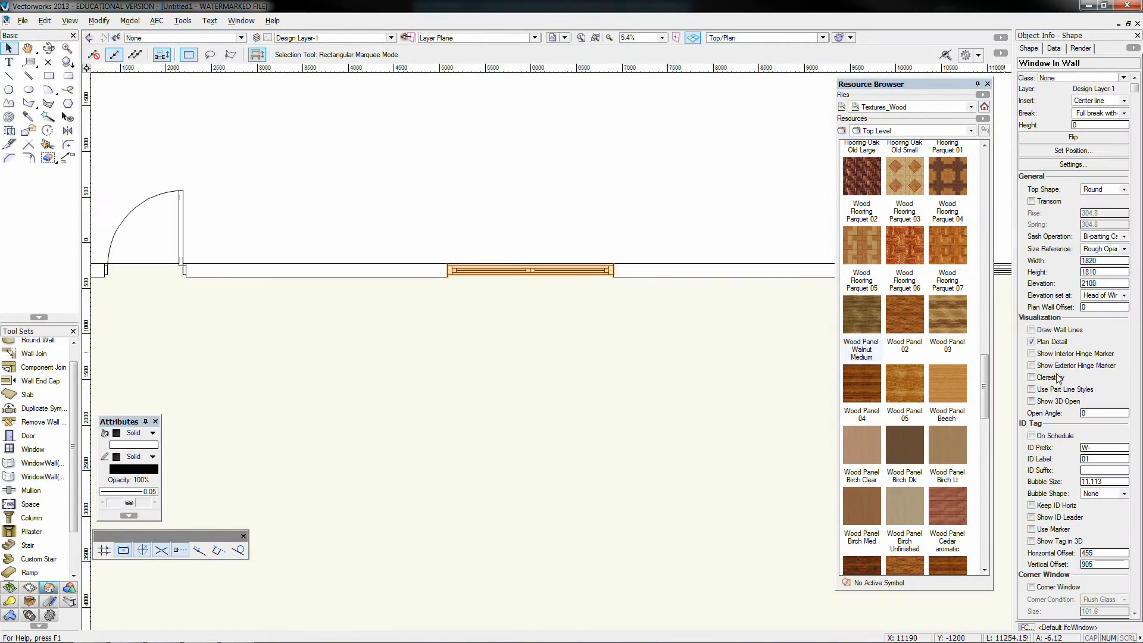
Set the selected window's open angle to 45 and show it open in 3D
click(1065, 329)
text(45)
key(Return)
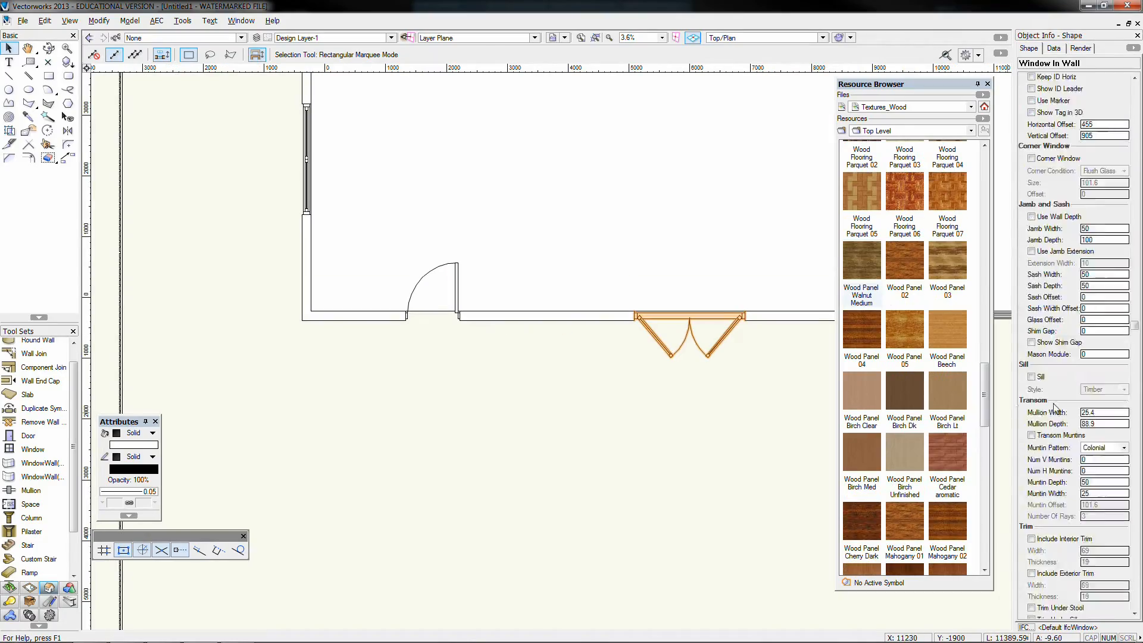
scroll(1049, 427, down, 5)
scroll(1040, 447, down, 1)
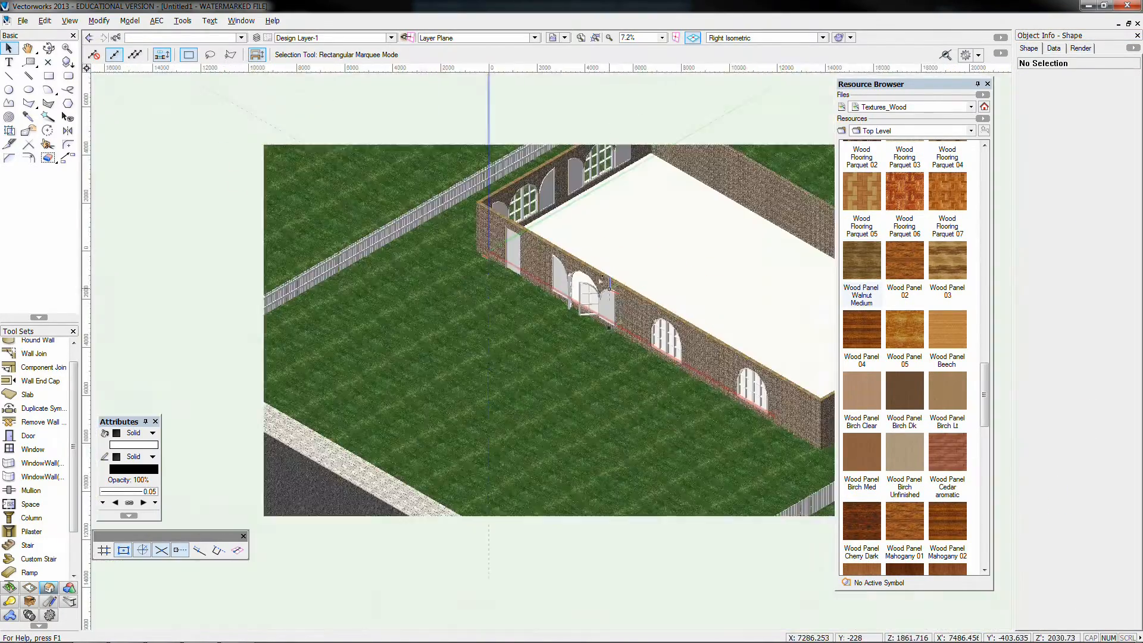
Select all similar windows, turn off their exterior shutters and show them open in 3D at an angle of 40
click(48, 117)
click(586, 295)
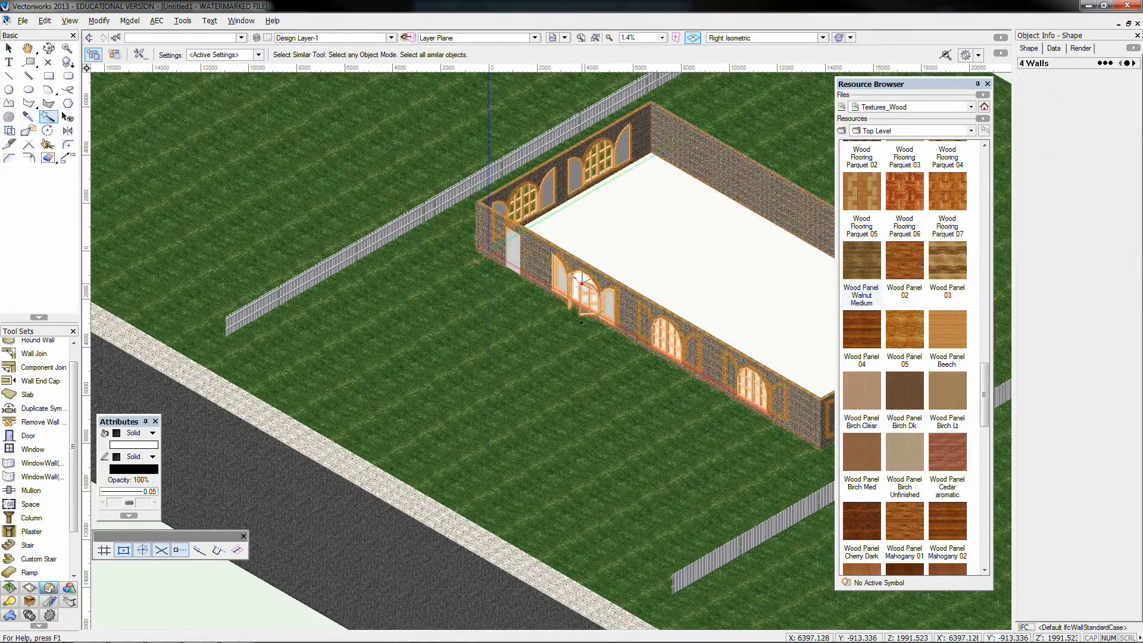
click(1032, 362)
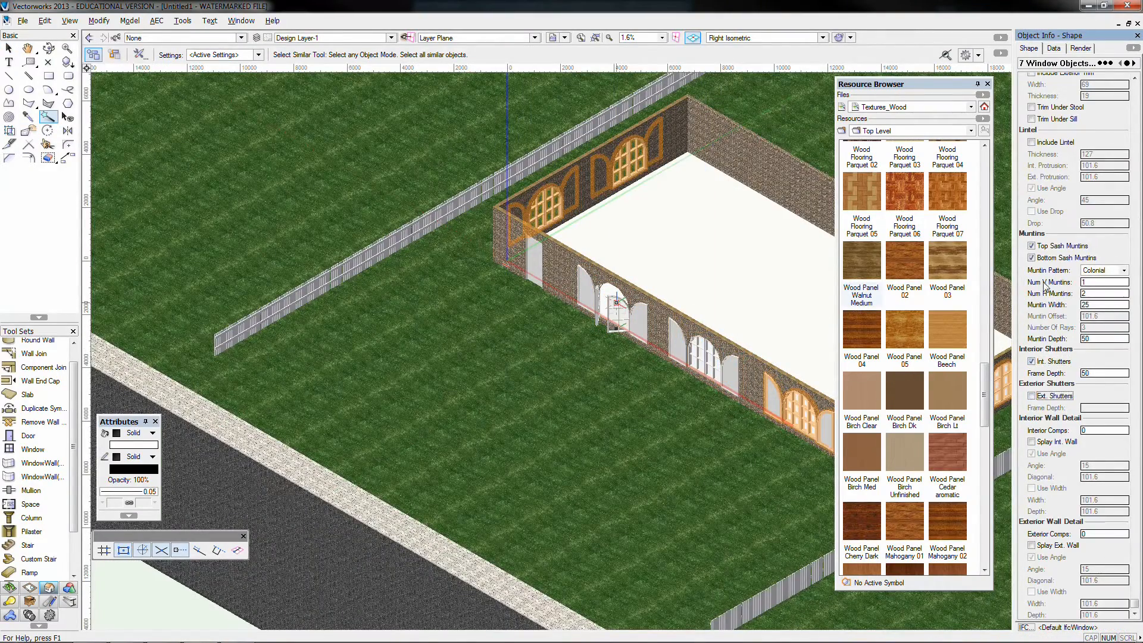
scroll(1054, 416, up, 10)
key(x)
key(x)
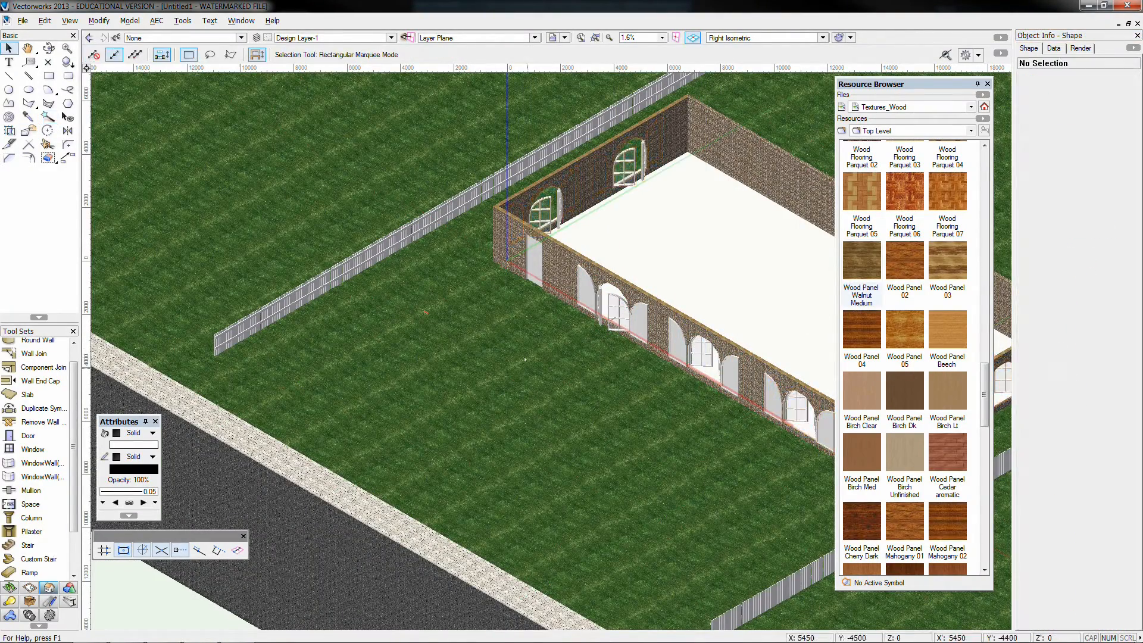
Flip the window nearest the door so its sashes open the same way as the other front windows
click(605, 294)
click(1043, 138)
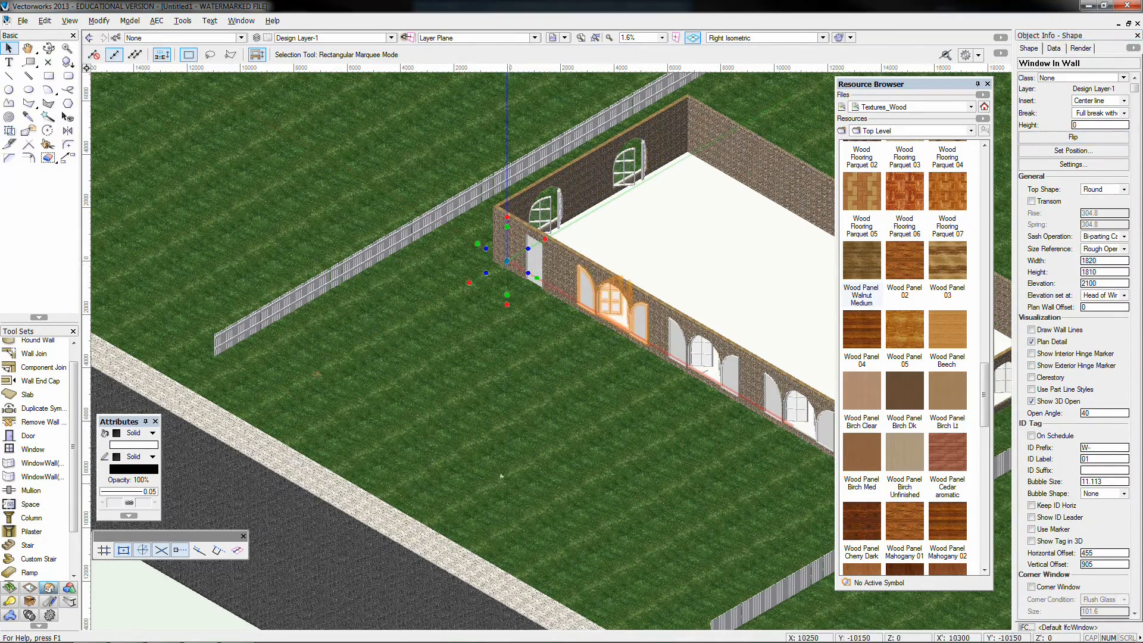
scroll(297, 351, down, 2)
Select all similar windows and set their render texture to Wood Panel Walnut Medium
click(1081, 49)
click(48, 116)
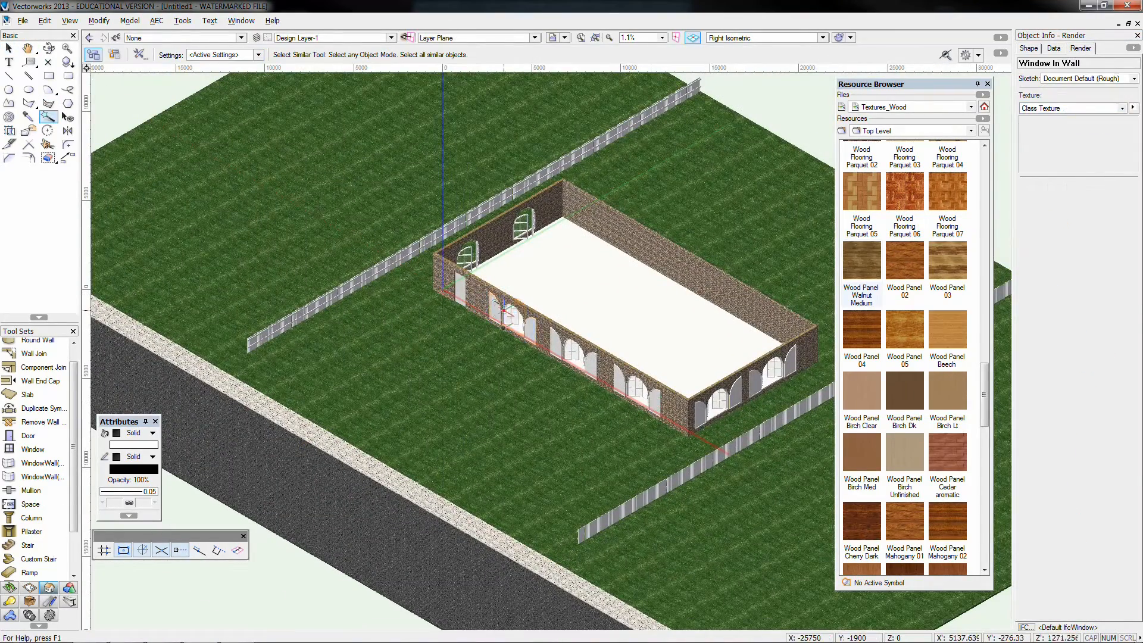
click(503, 306)
scroll(502, 306, down, 2)
click(1065, 108)
click(1044, 255)
scroll(492, 333, up, 4)
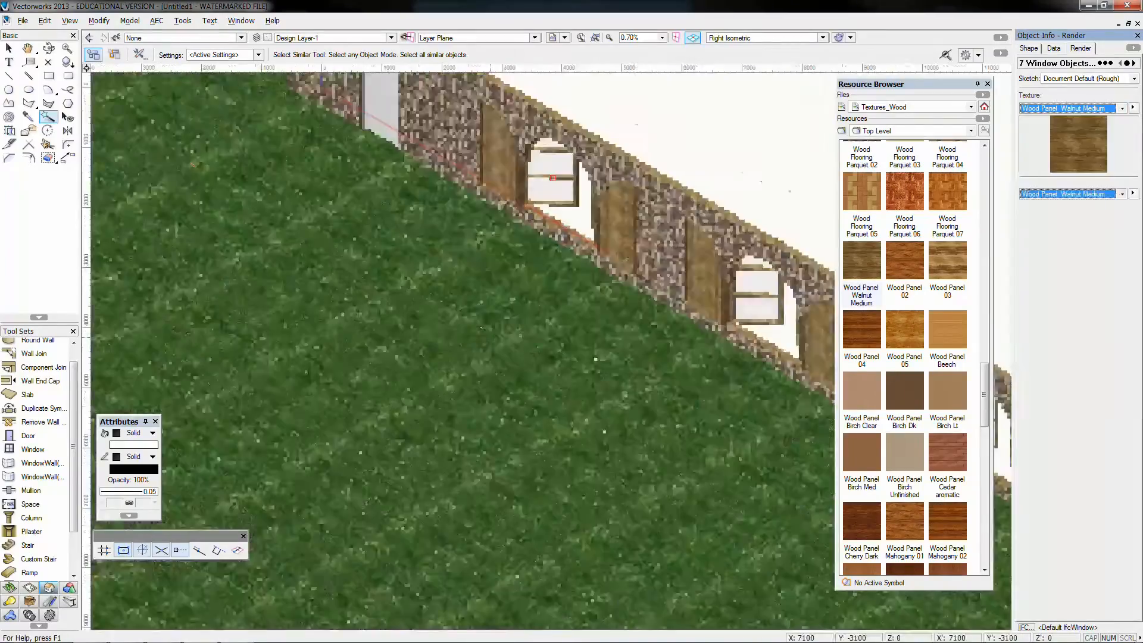
Set the front door's render texture to Wood Panel Walnut Medium
scroll(491, 327, down, 1)
click(405, 164)
click(1063, 110)
click(1045, 256)
scroll(368, 338, down, 2)
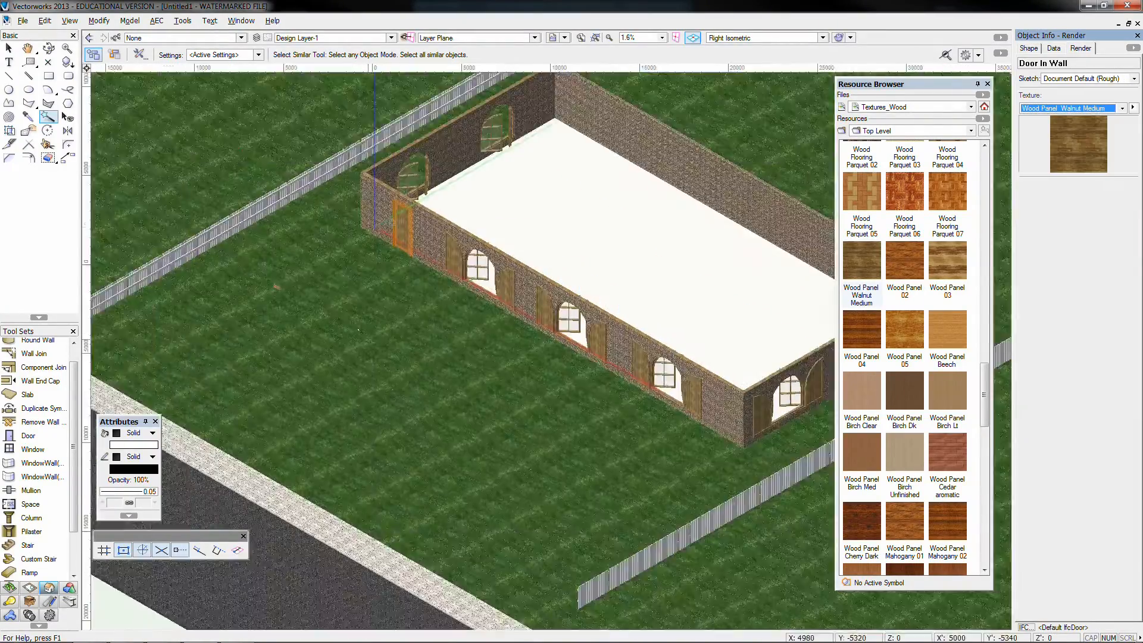
Apply a striped wood panel texture to both side fences
click(9, 48)
click(298, 252)
shift+click(595, 462)
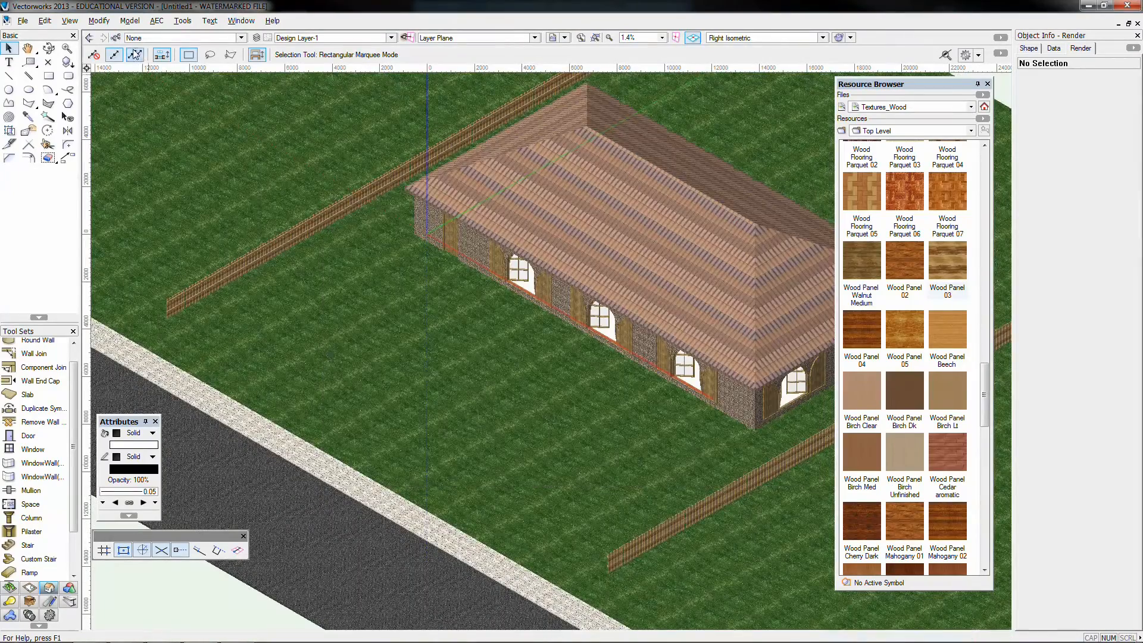
scroll(336, 403, up, 1)
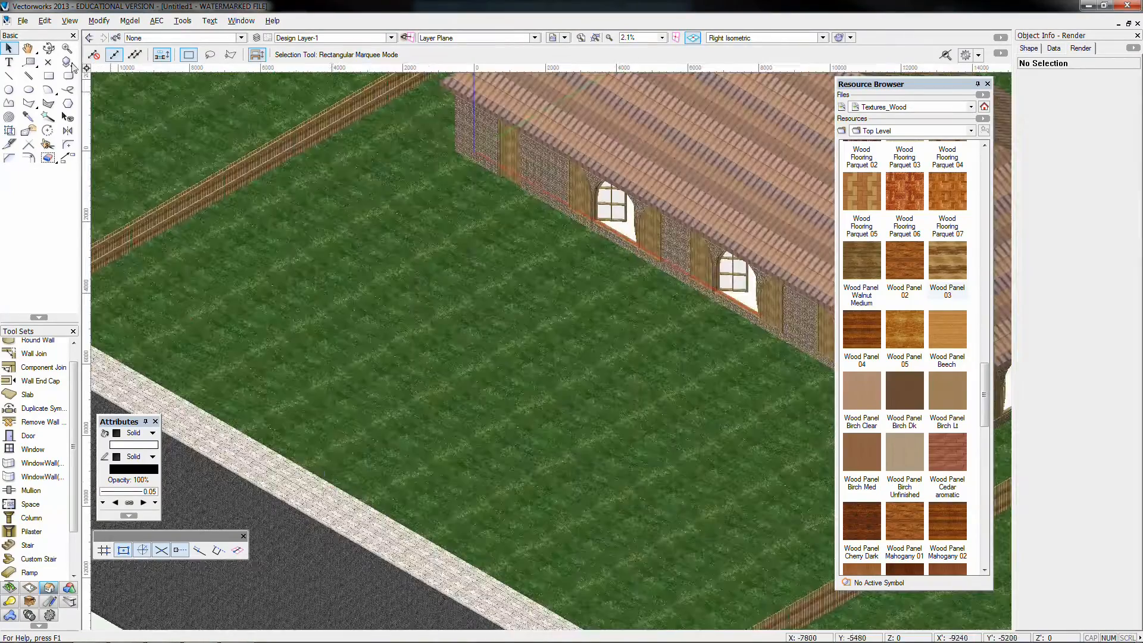
Orbit around the textured model and walk through it in perspective to view the house front from the footpath
click(49, 49)
drag(324, 483, 528, 505)
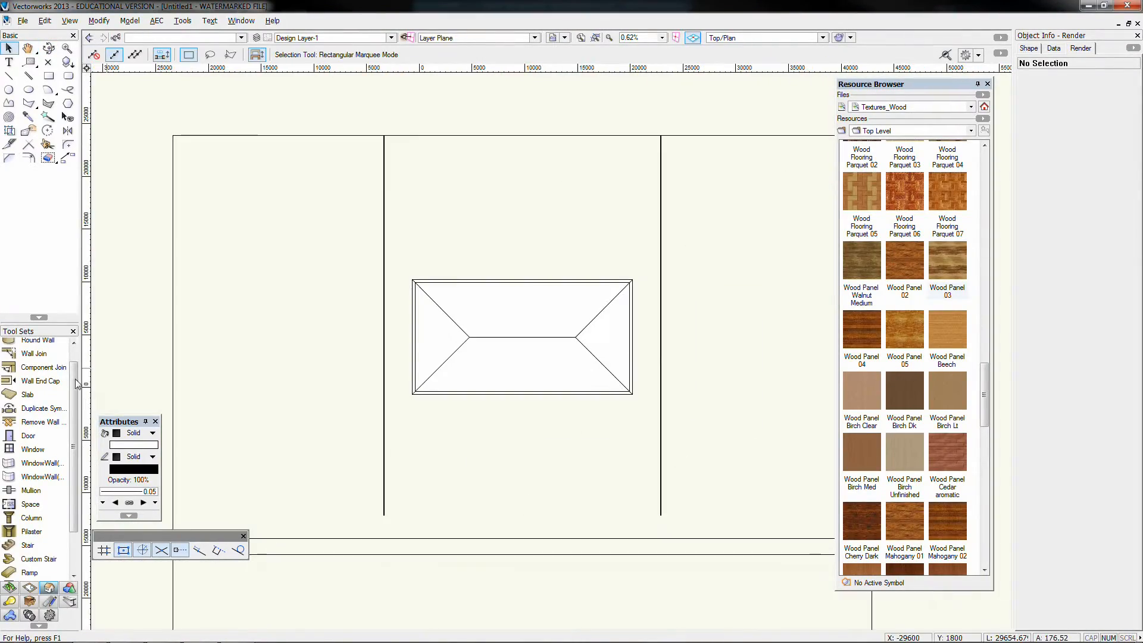
key(shift+u)
key(6)
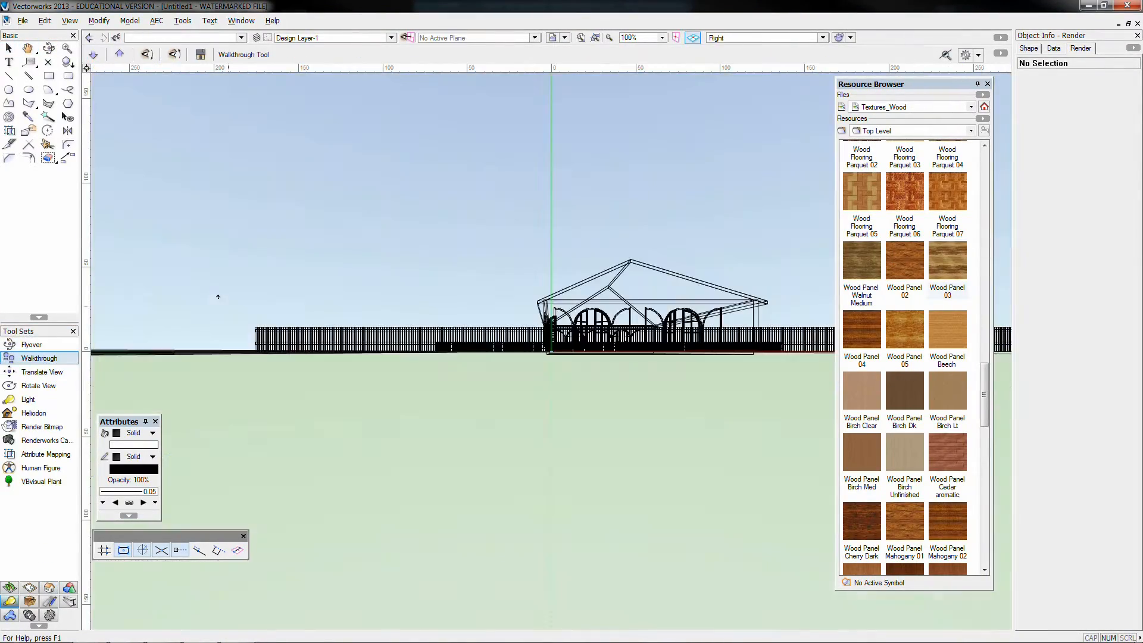
click(119, 55)
drag(522, 375, 387, 424)
click(94, 55)
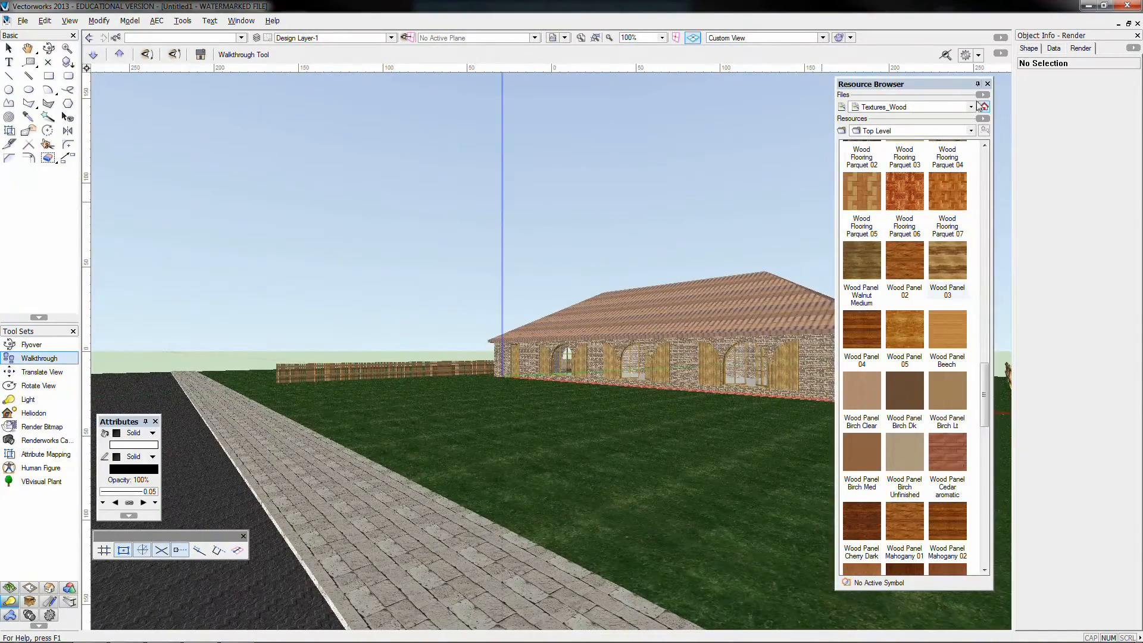
click(978, 84)
click(564, 37)
click(575, 50)
click(585, 462)
click(9, 48)
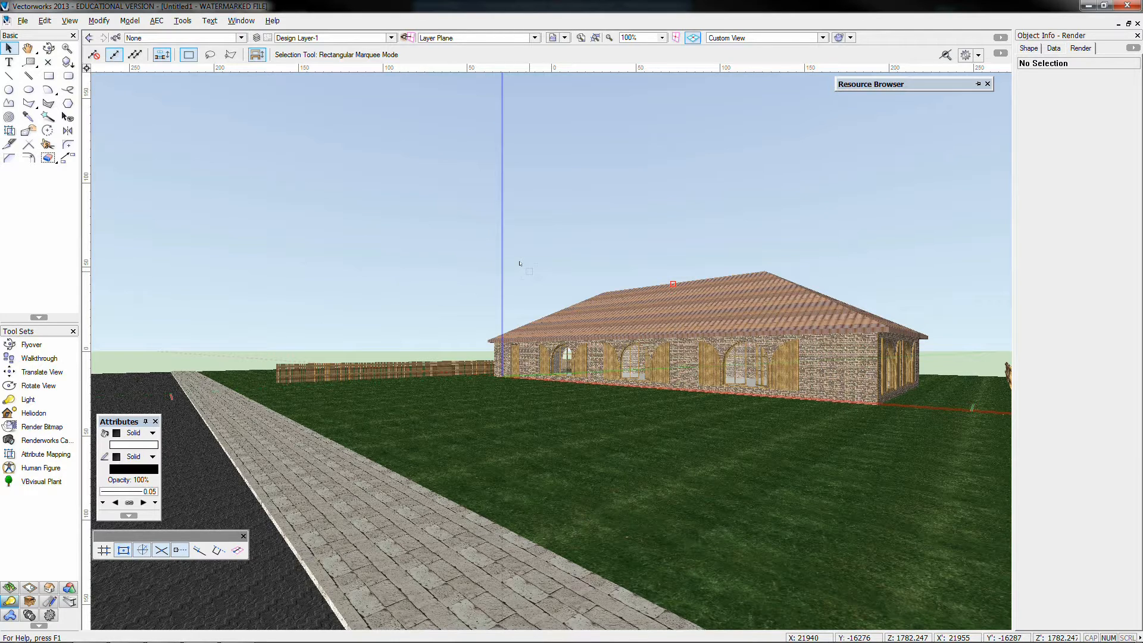
Save the current perspective view of the house as a saved view named ISO Wk01
click(565, 38)
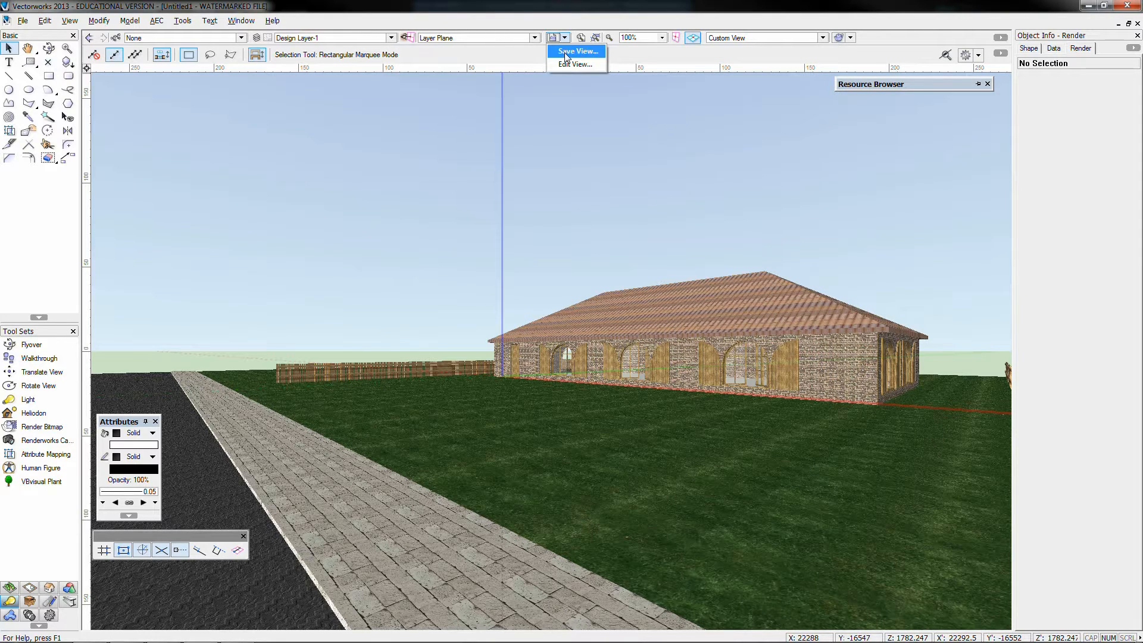
click(565, 53)
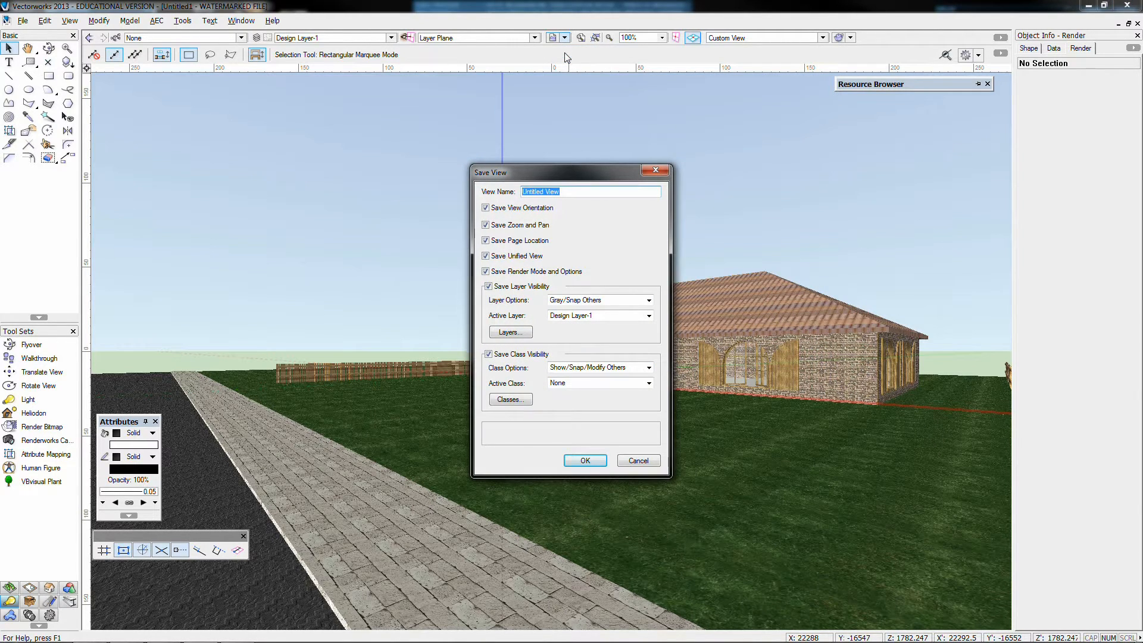
text(ISO WK)
key(BackSpace)
text(k01)
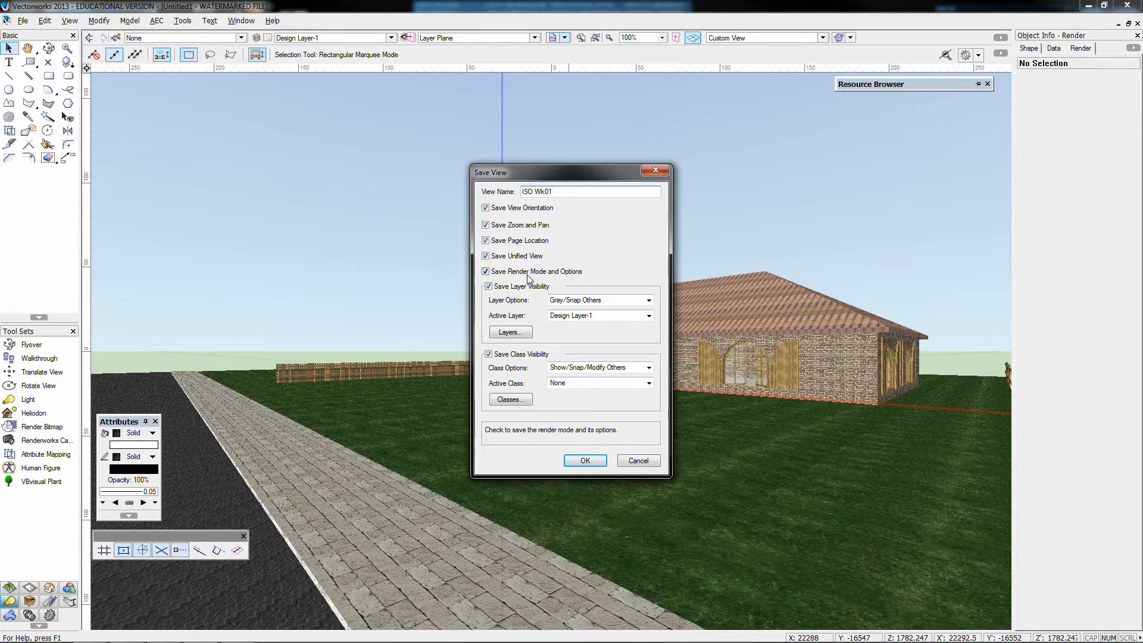
click(586, 460)
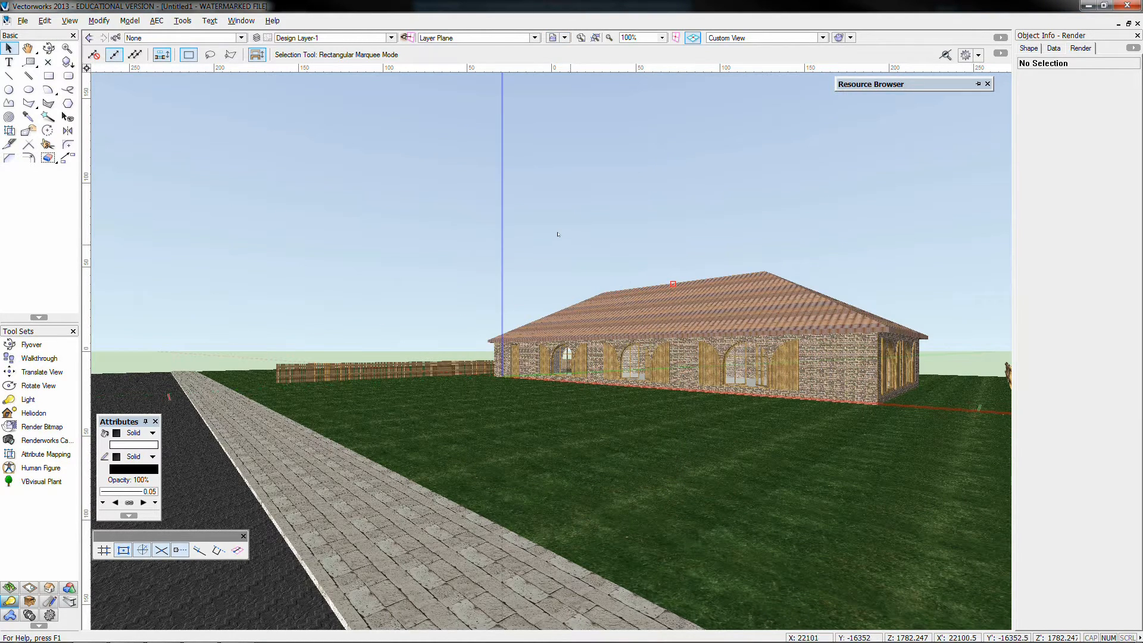
Switch to Top/Plan view and recall the saved view ISO Wk01 to test it
key(ctrl+5)
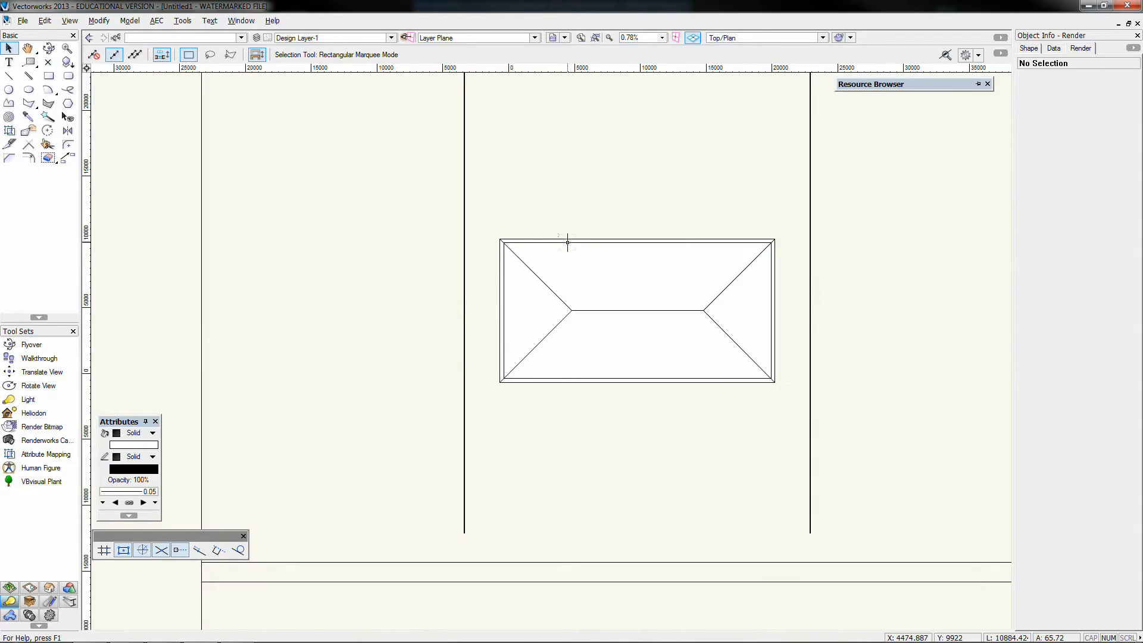
scroll(568, 242, down, 2)
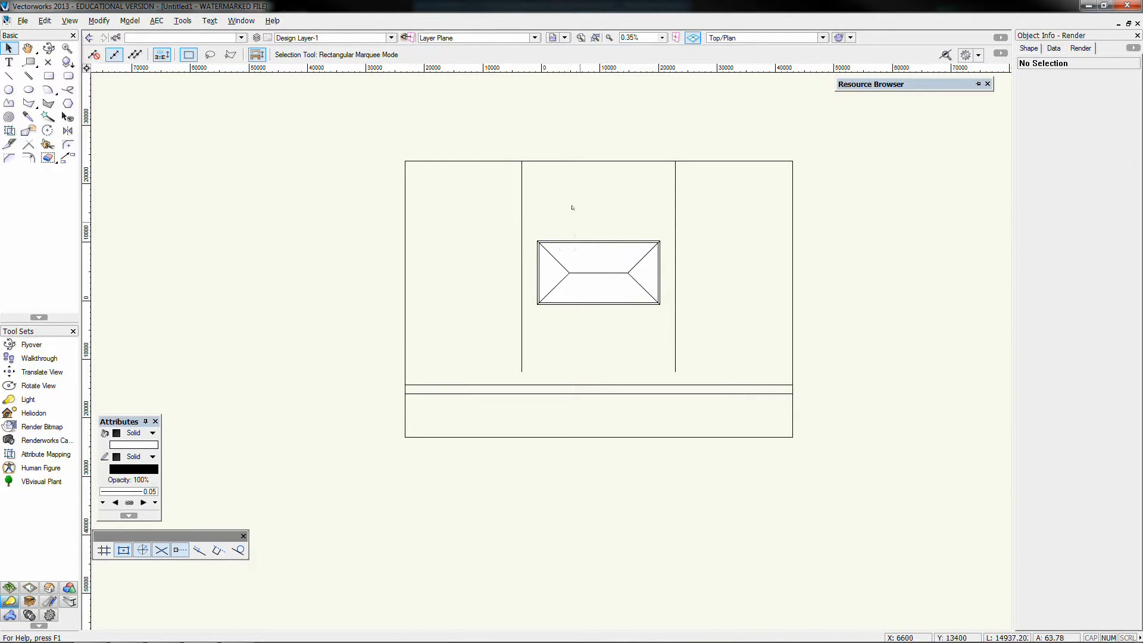
click(562, 39)
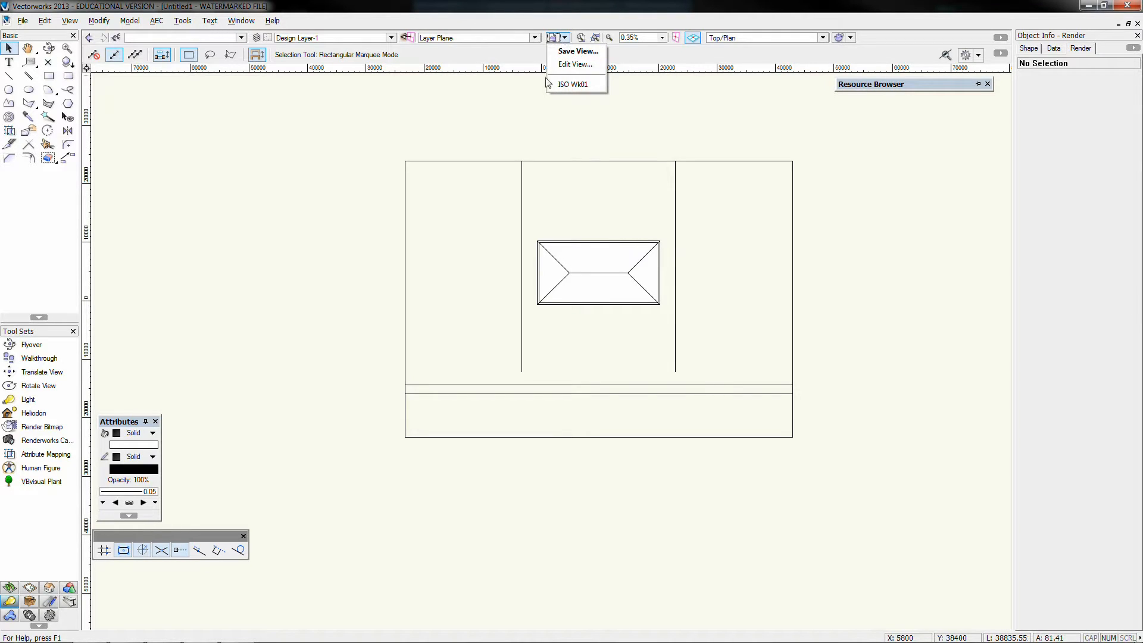
click(582, 86)
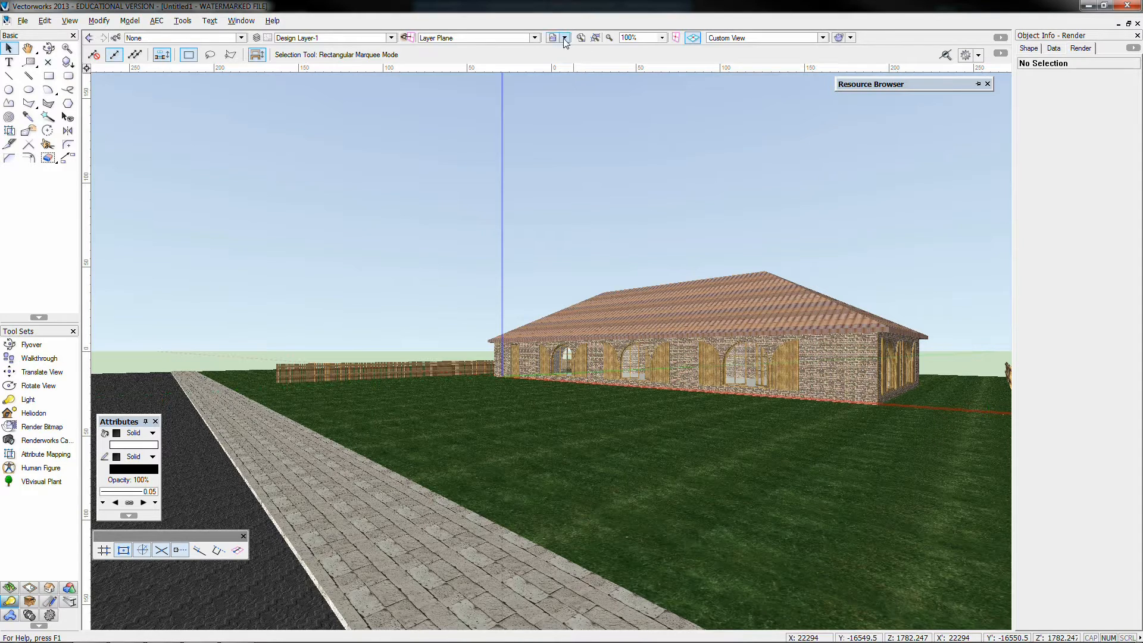
Return to Top/Plan view with the whole site visible
key(F5)
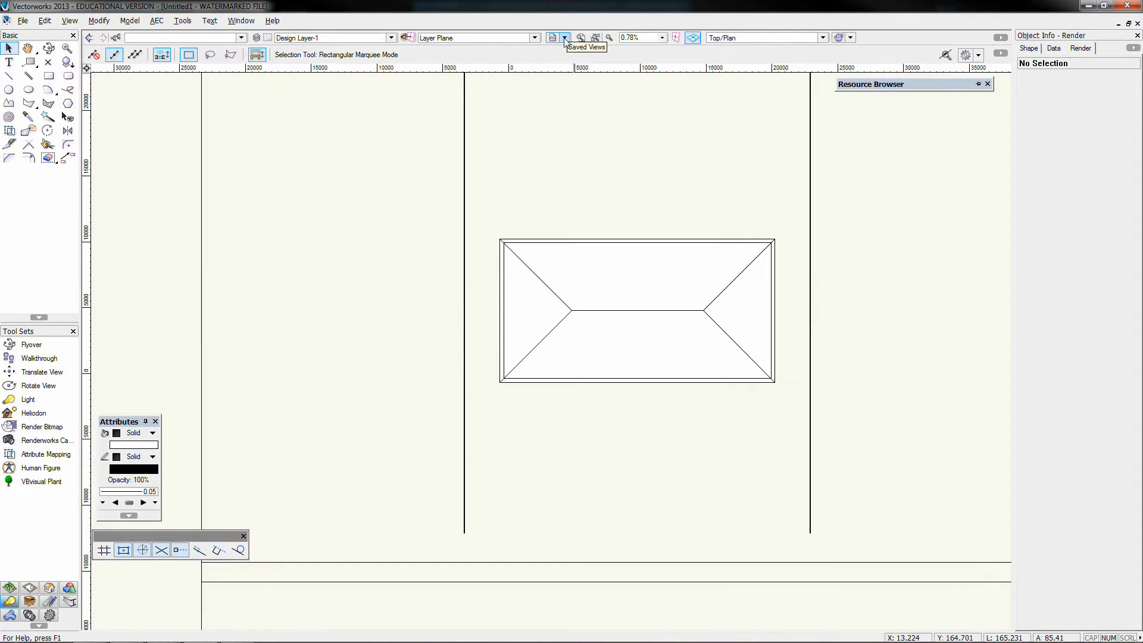
scroll(776, 252, down, 3)
middle_drag(945, 202, 796, 231)
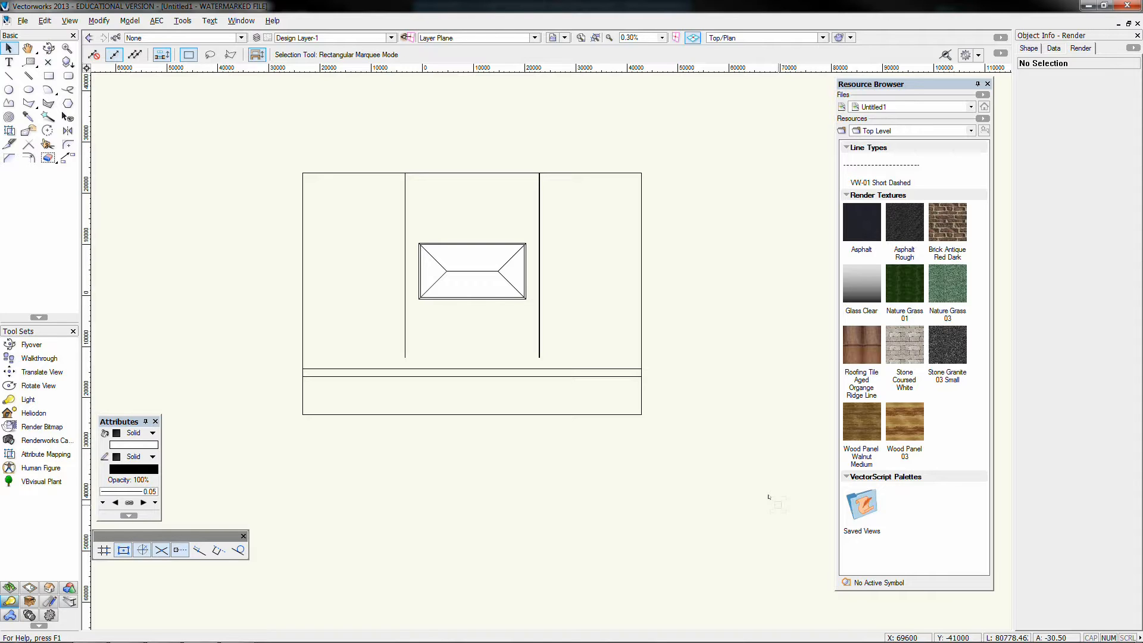
Import the tree picture url.jpg from the Trees folder as a new image resource, using JPEG compression
right_click(938, 533)
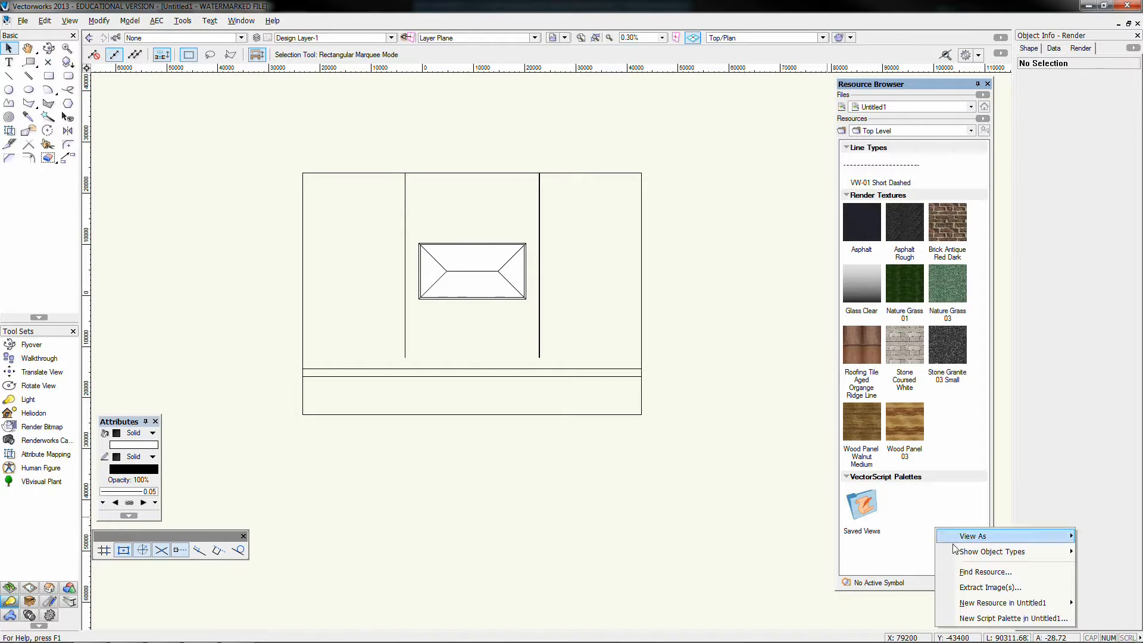
mouse_move(983, 604)
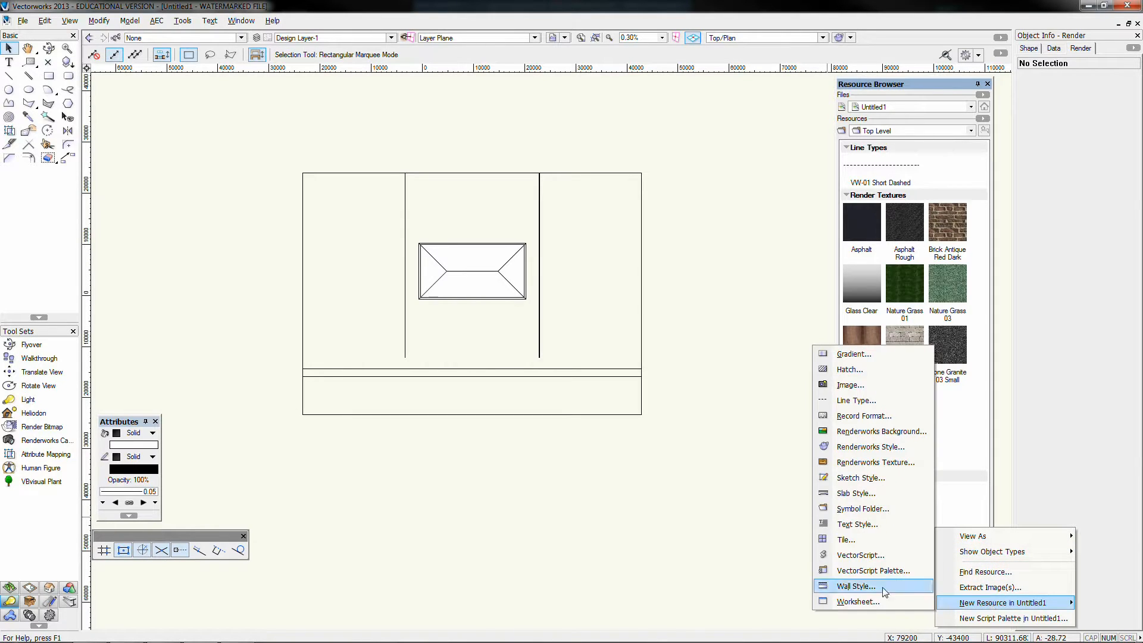
click(844, 386)
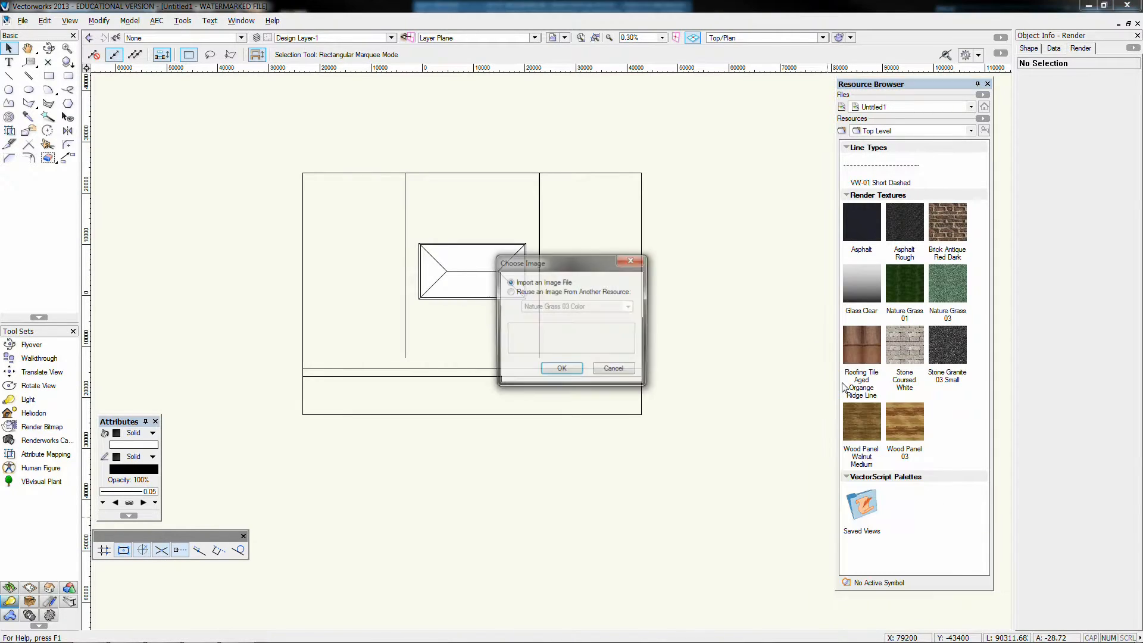
drag(540, 254, 357, 112)
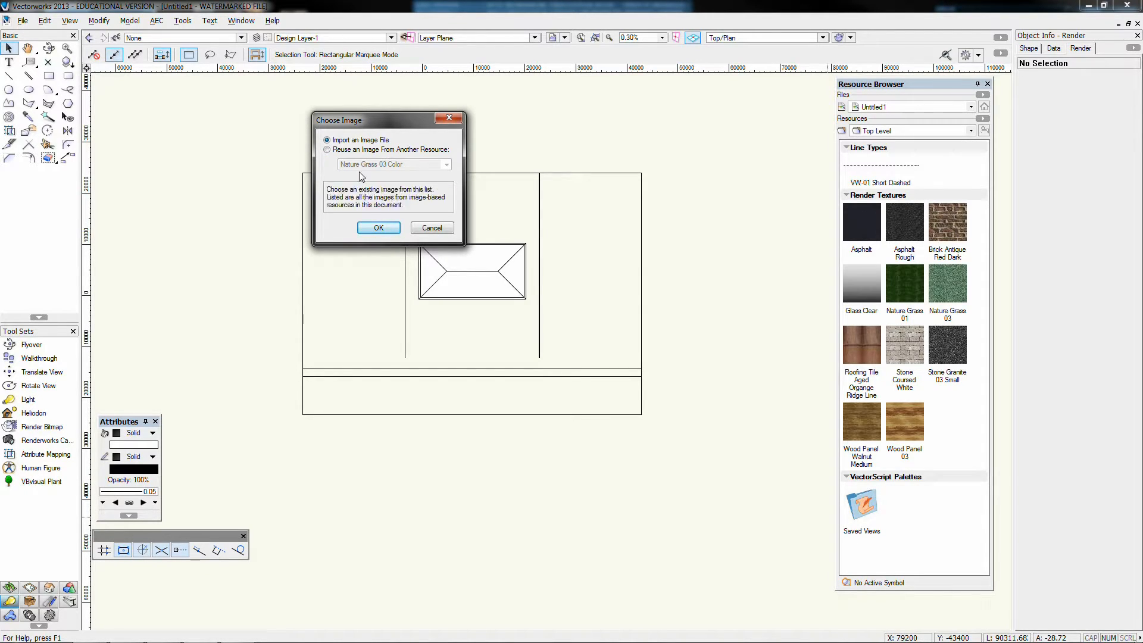
click(378, 228)
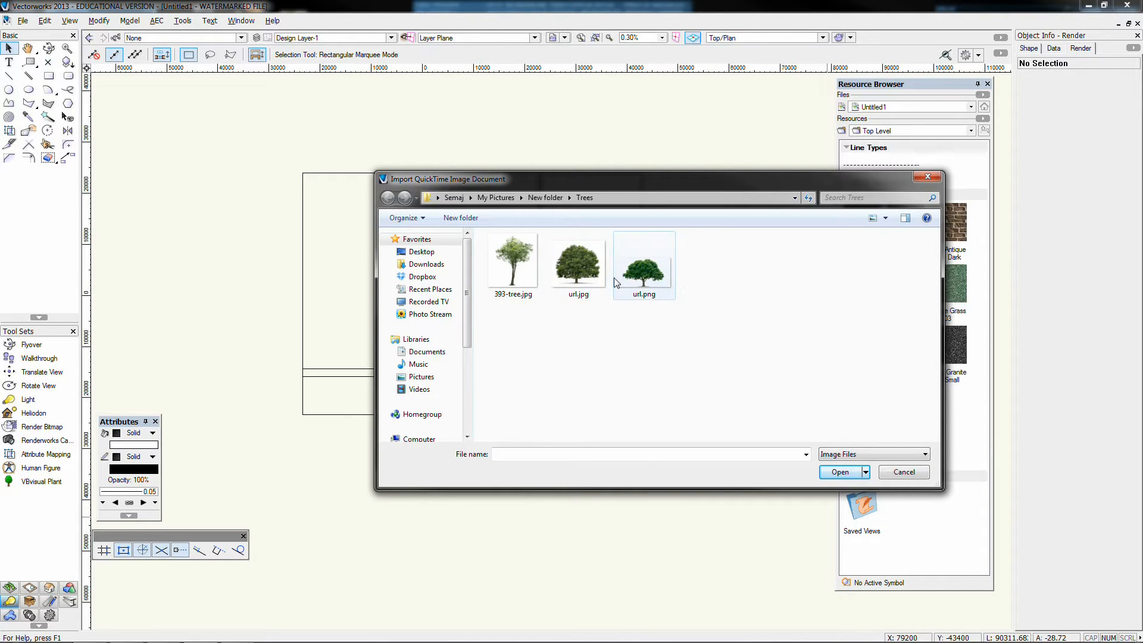
click(579, 284)
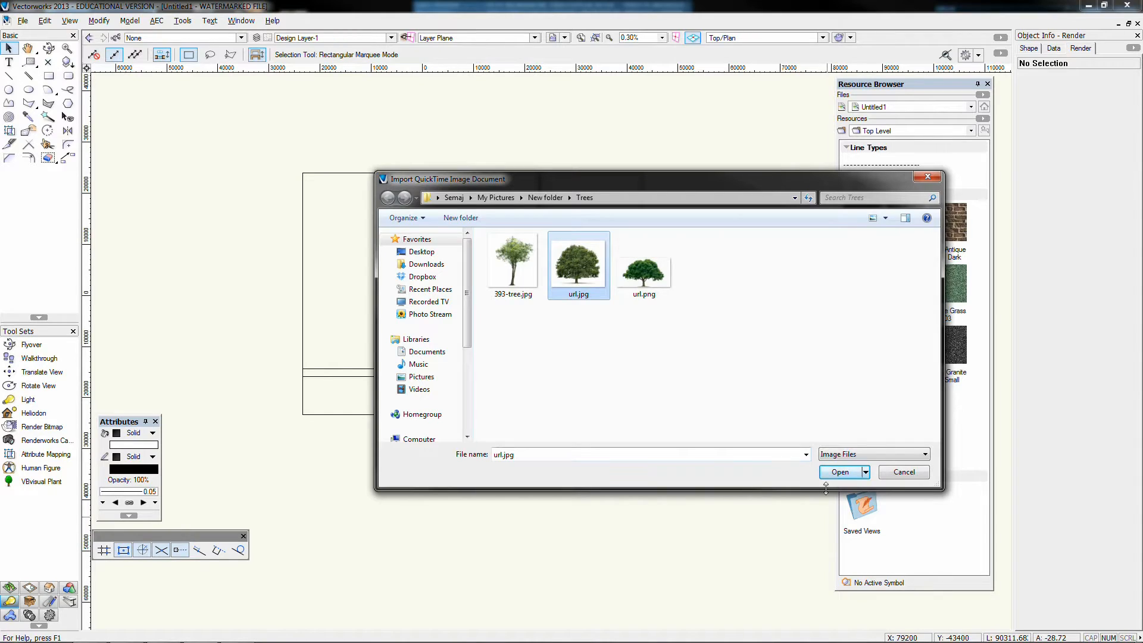
click(840, 472)
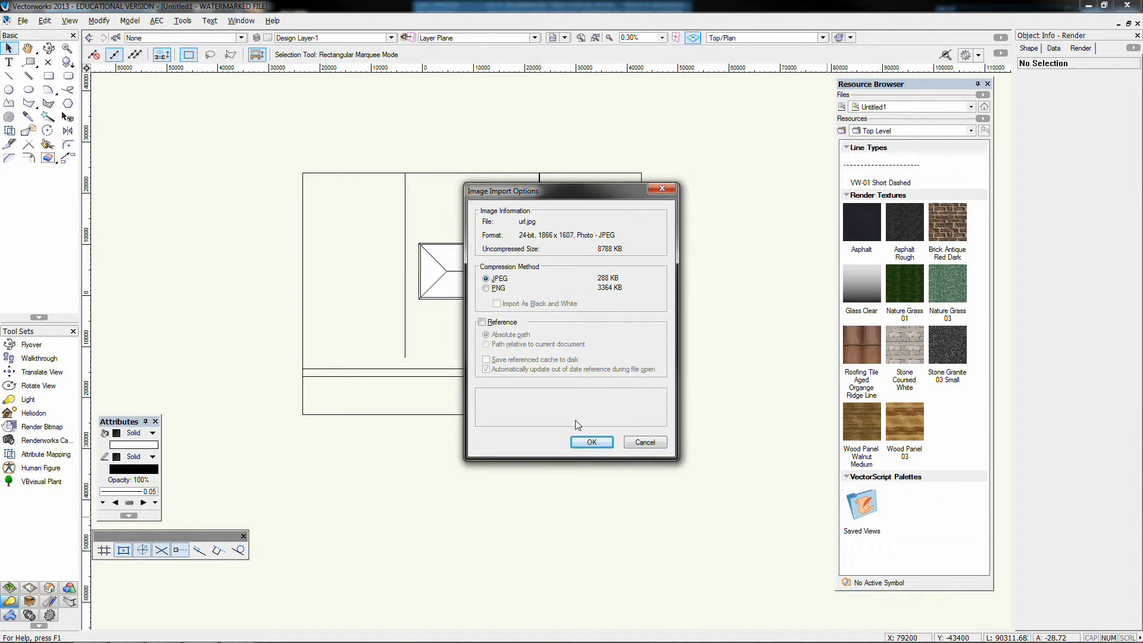
drag(513, 199, 466, 171)
mouse_move(454, 255)
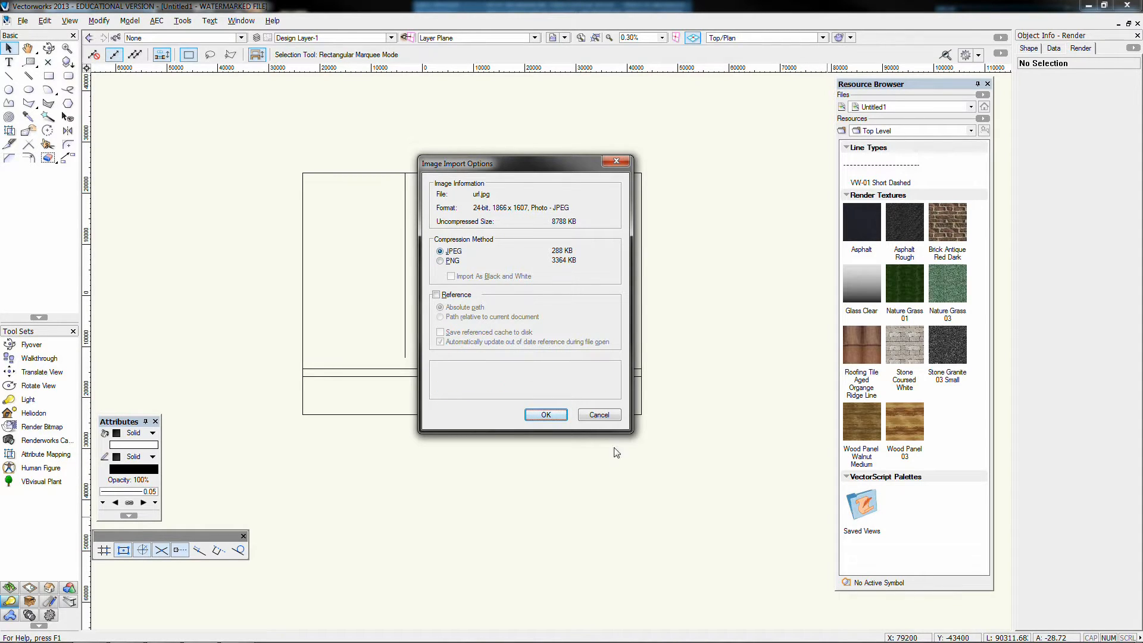
click(530, 411)
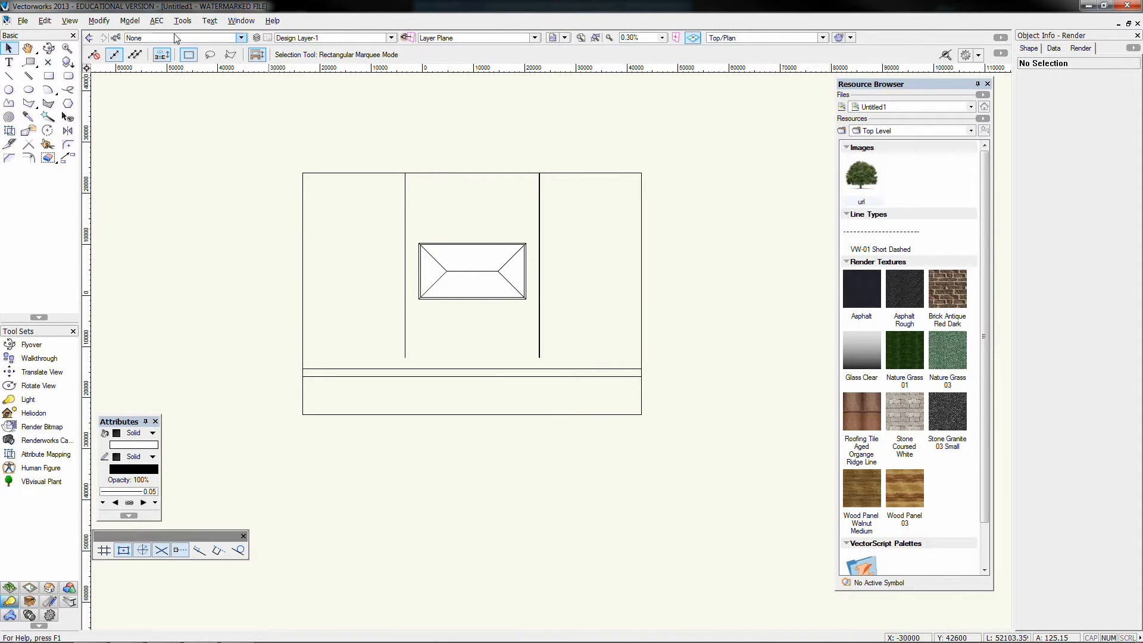
Create an image prop that reuses the existing tree image resource url as its picture
click(119, 22)
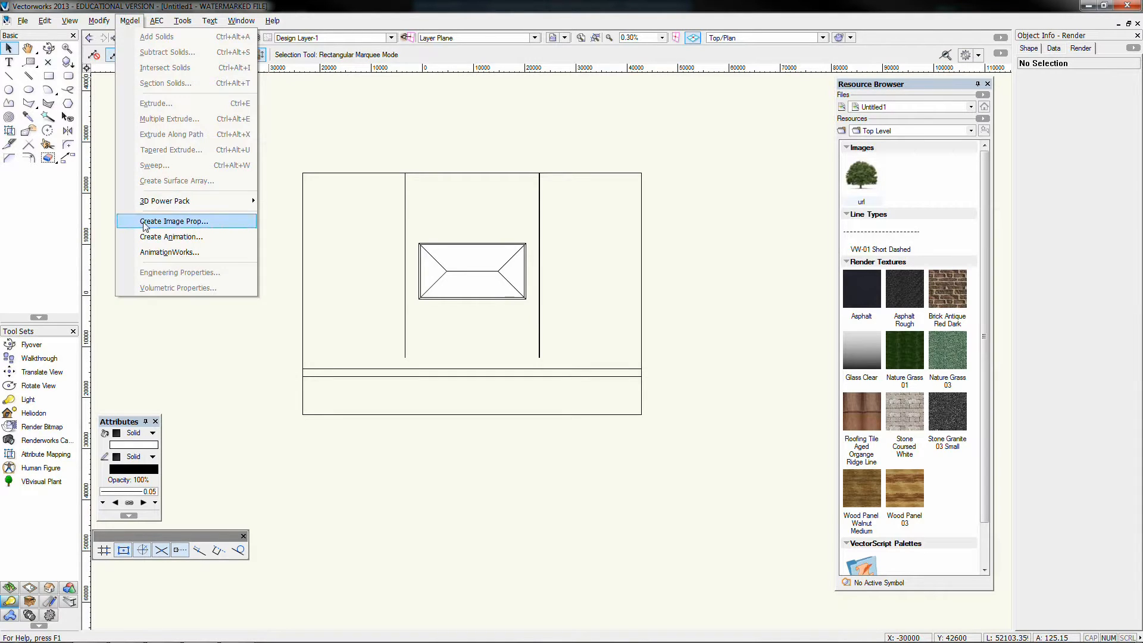
click(193, 221)
drag(523, 265, 395, 184)
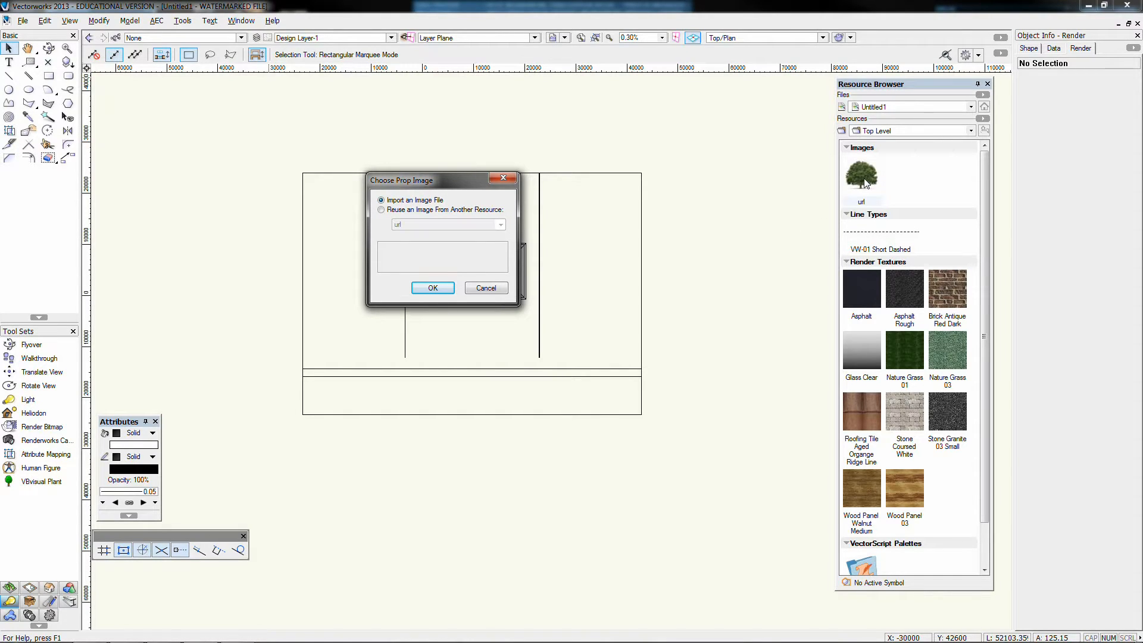
click(398, 210)
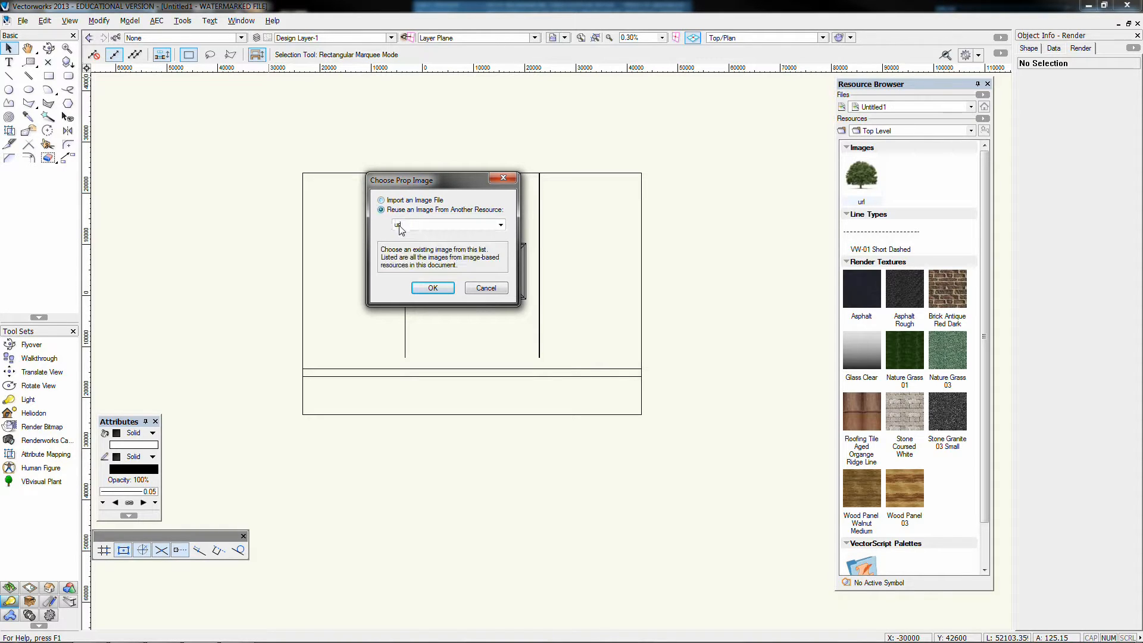
click(400, 230)
click(417, 234)
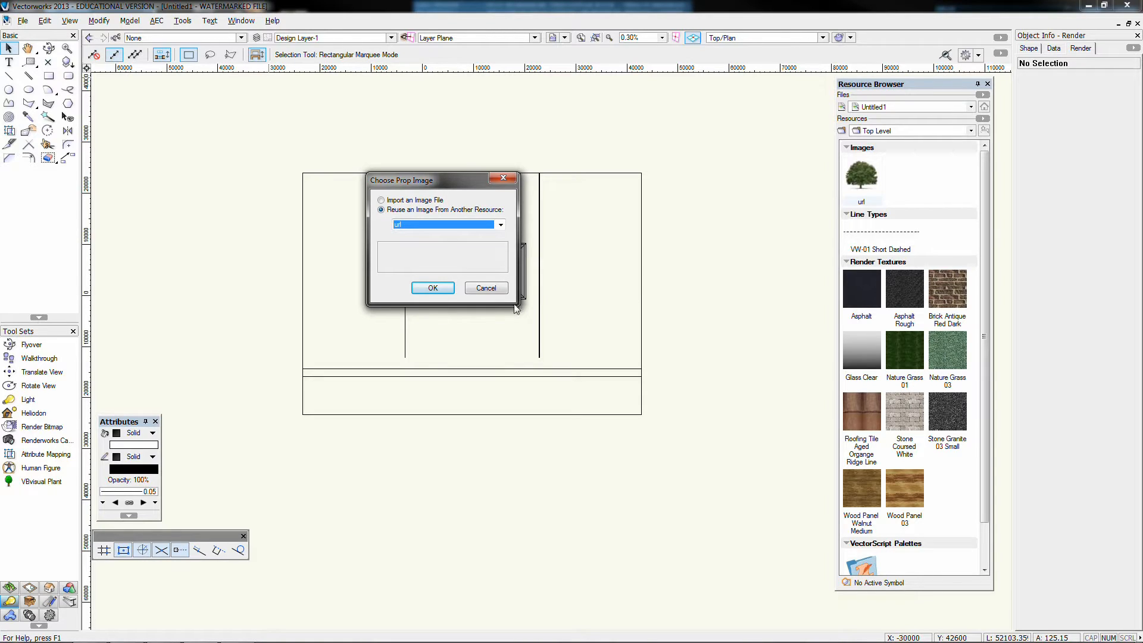
click(433, 288)
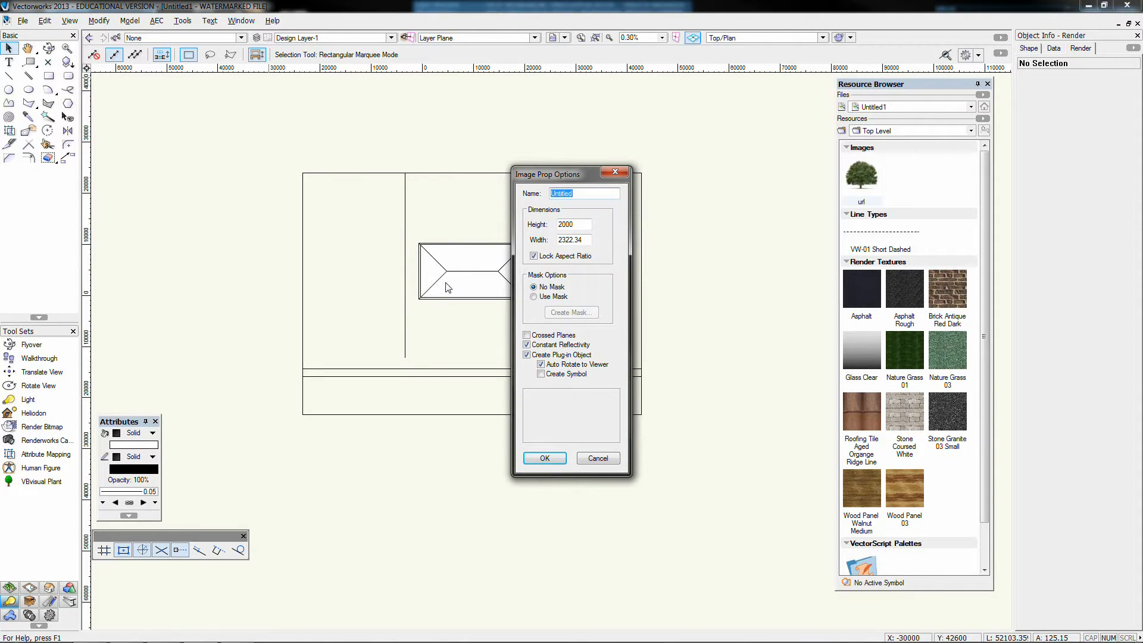
Name the image prop Tree Wide and give it a mask that reuses the url image
text(Tree Wide)
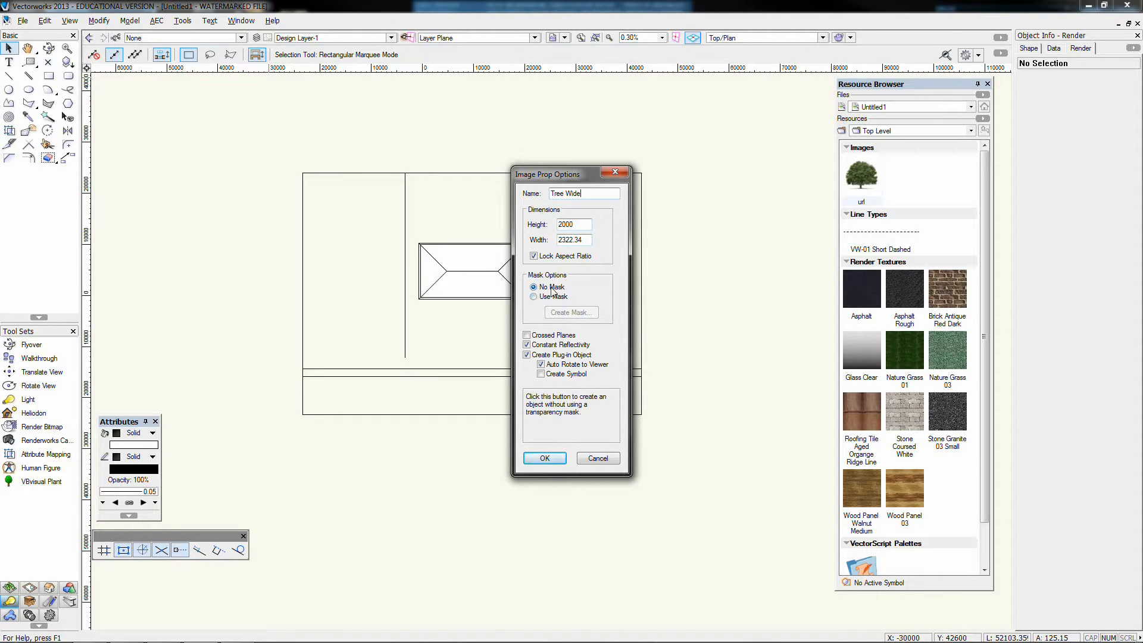
click(534, 296)
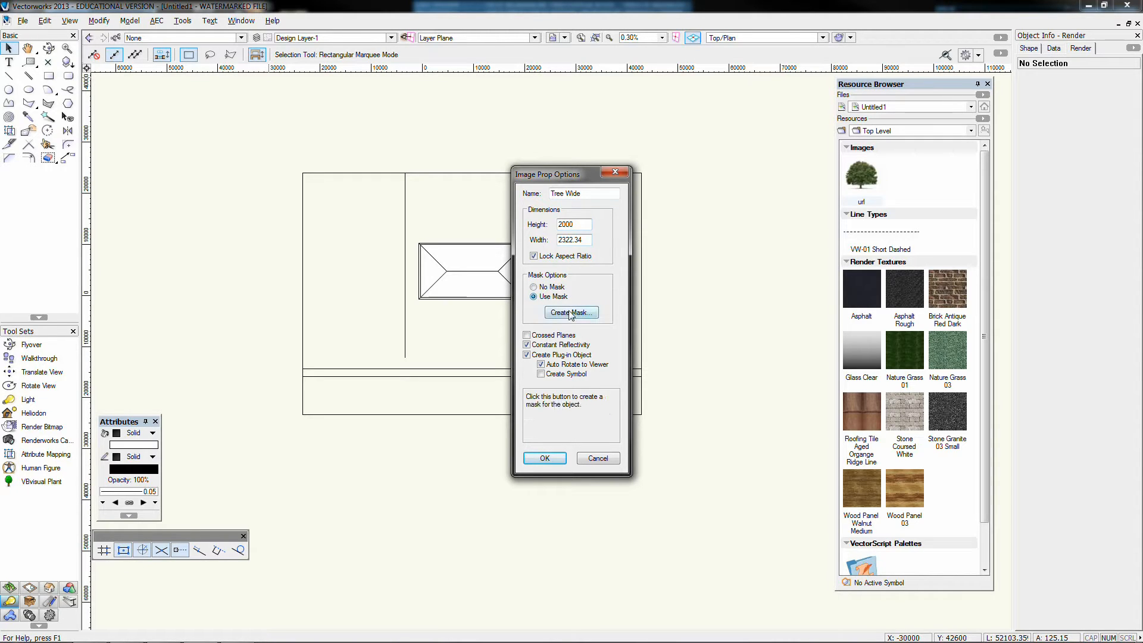
click(570, 313)
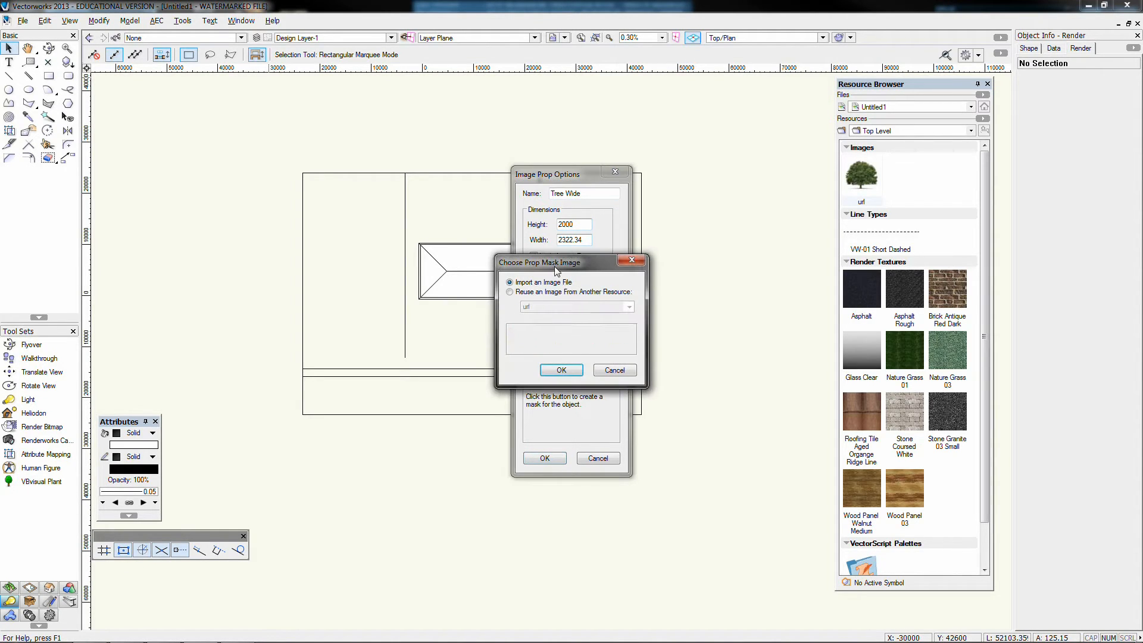
drag(572, 251, 368, 172)
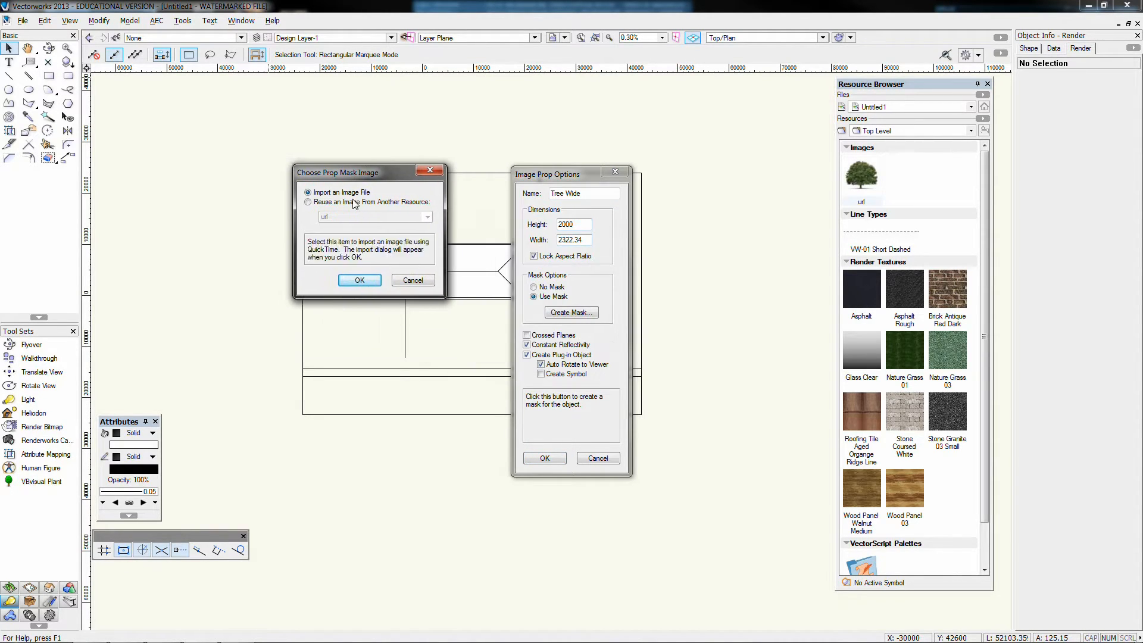
click(384, 202)
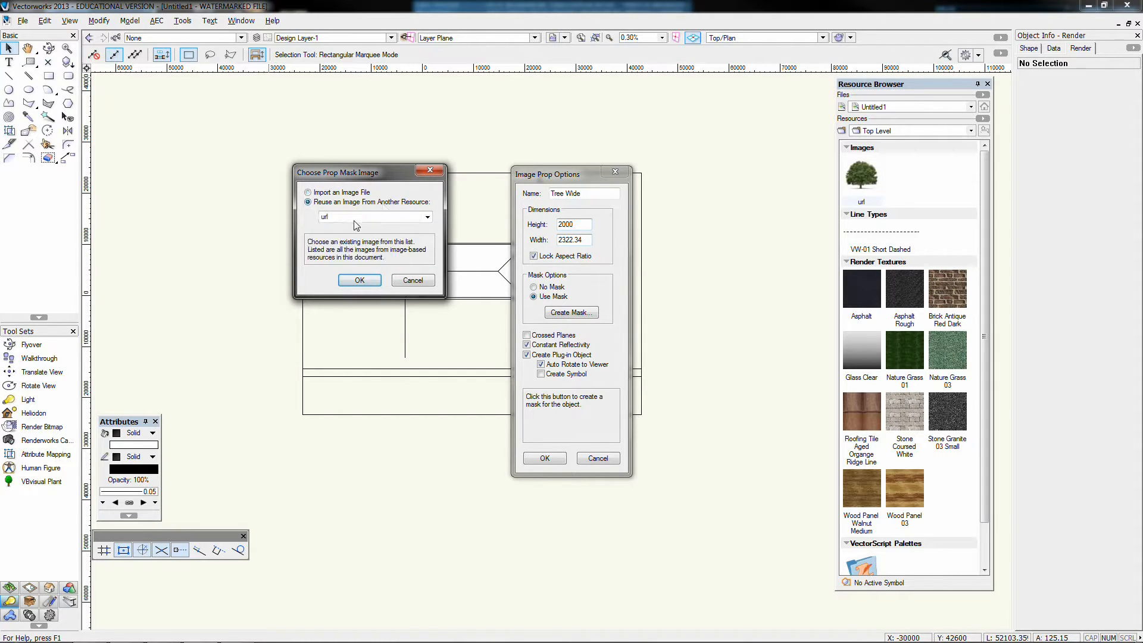
click(360, 280)
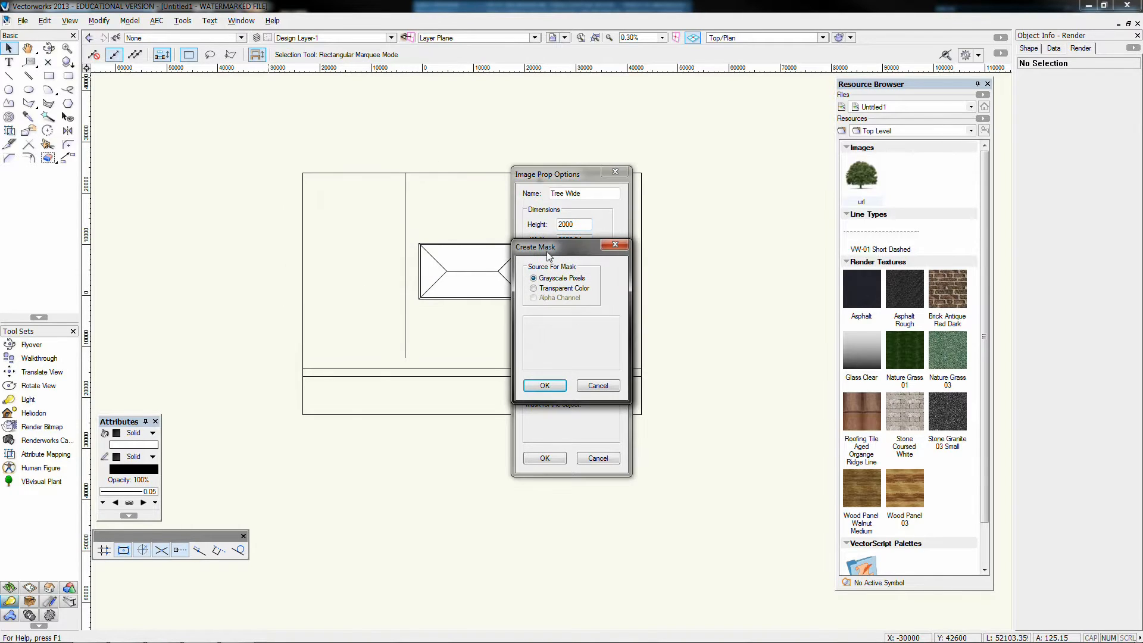
Base the Tree Wide mask on a transparent color, sampling the white background of the source image
drag(549, 253, 376, 185)
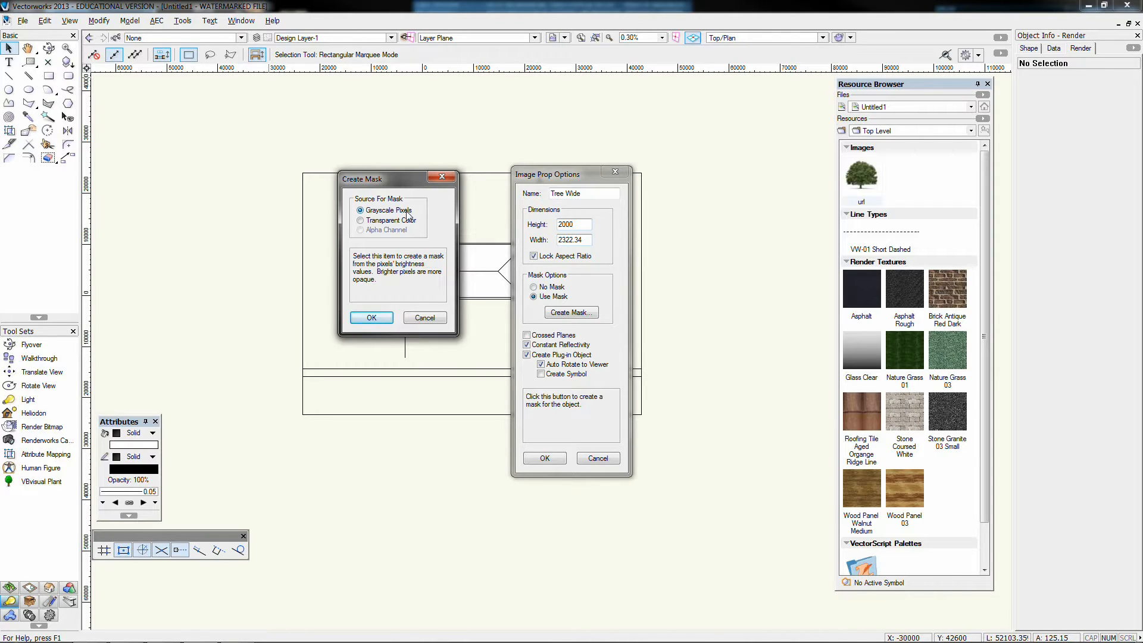
click(372, 221)
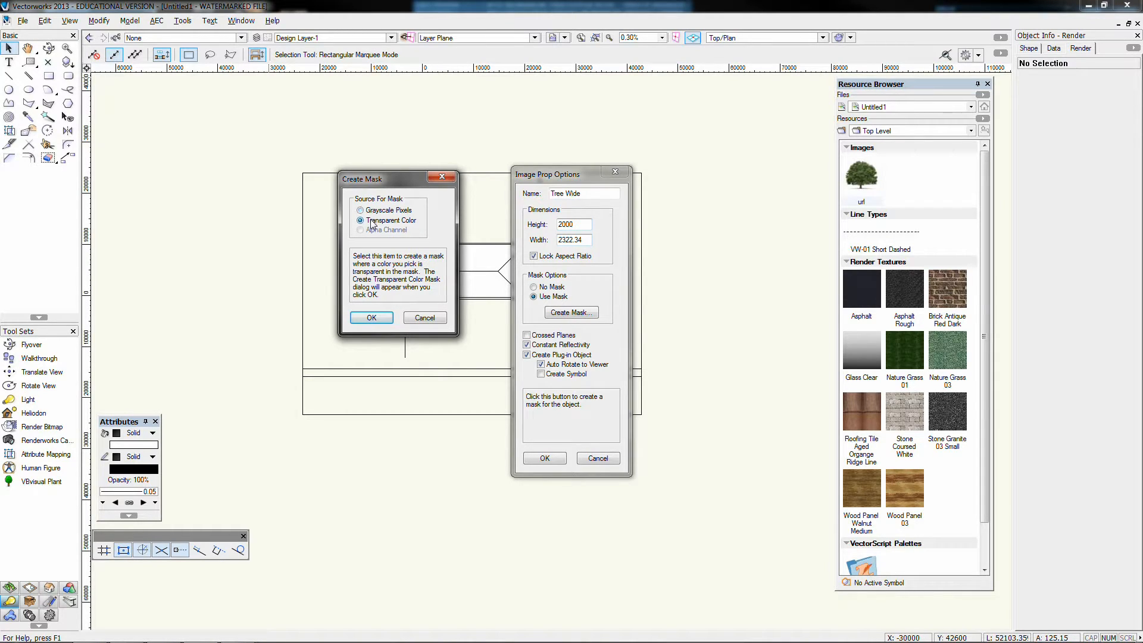
click(371, 318)
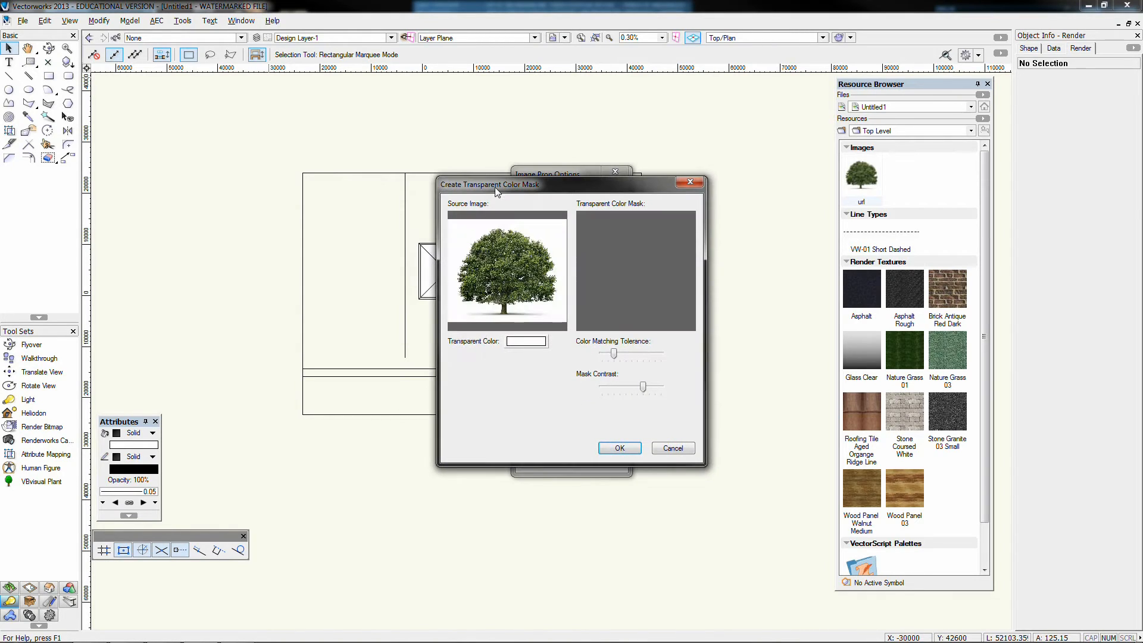
drag(495, 187, 338, 157)
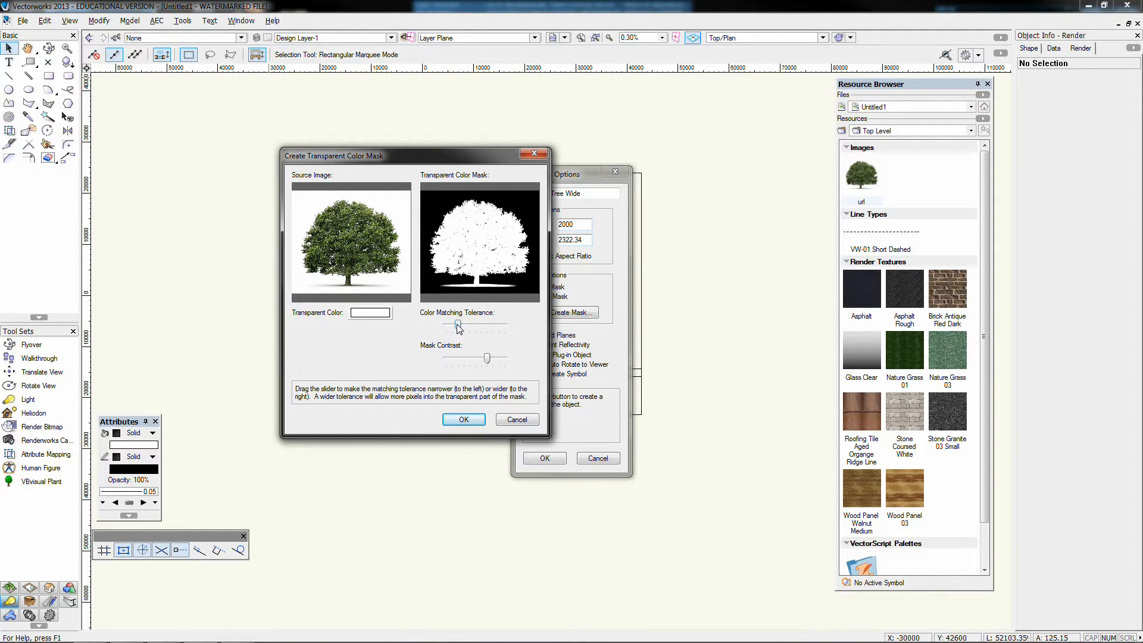
Try different color matching tolerances for the mask, settle on a fairly low one, slightly soften the mask contrast, and accept the mask
mouse_move(459, 328)
mouse_down()
mouse_move(503, 329)
mouse_move(446, 326)
mouse_up()
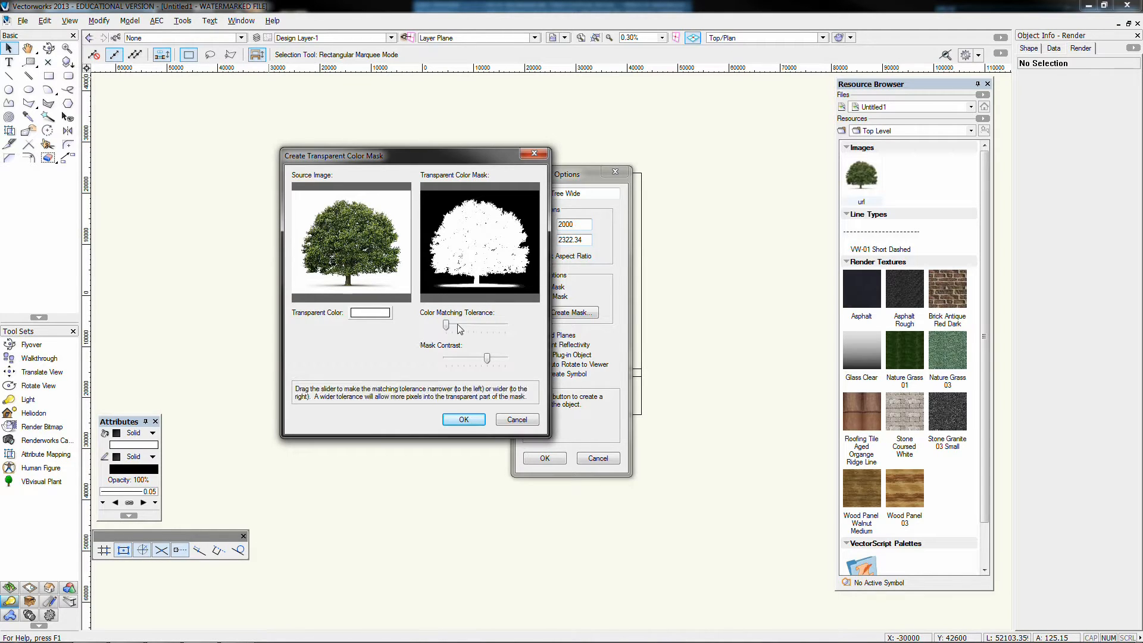
drag(446, 325, 530, 328)
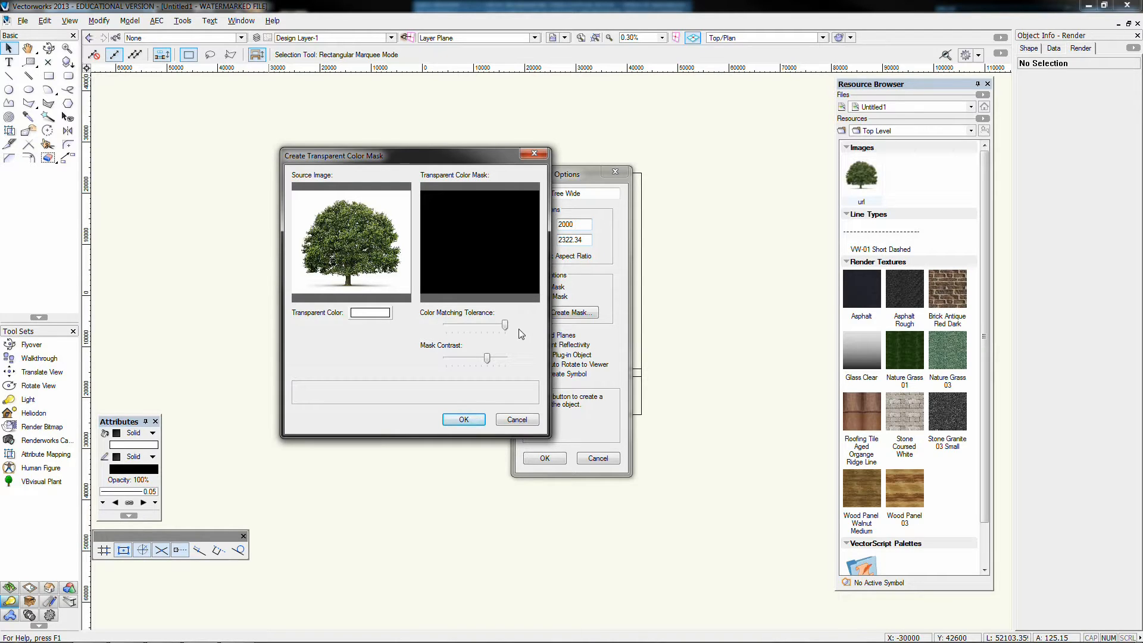
drag(506, 323, 462, 326)
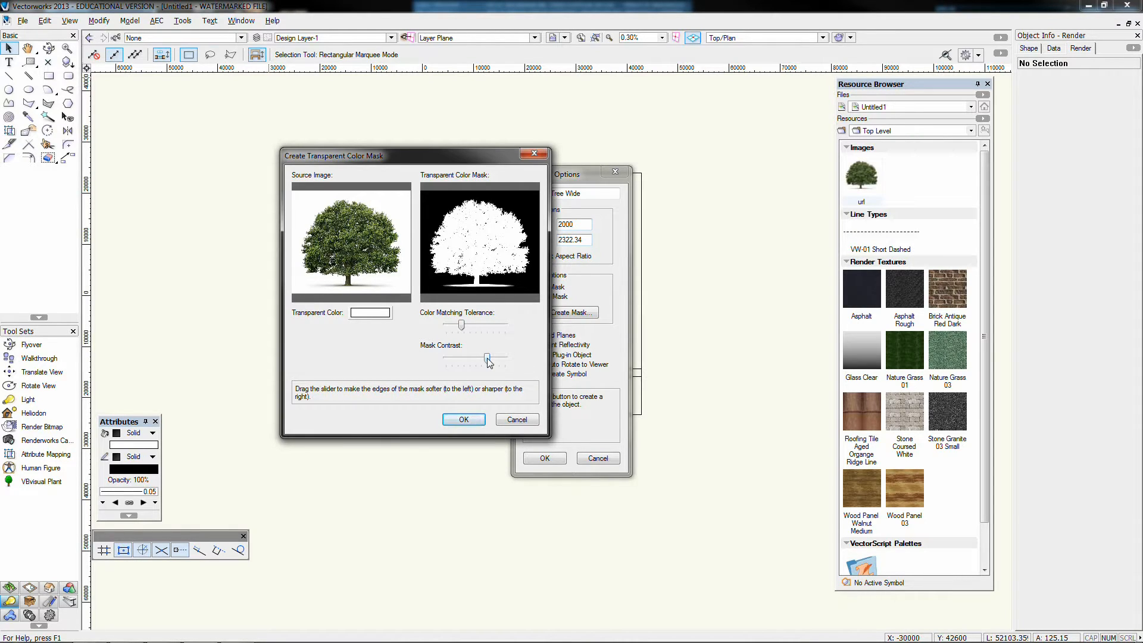
drag(489, 362, 481, 363)
drag(480, 359, 482, 358)
click(475, 420)
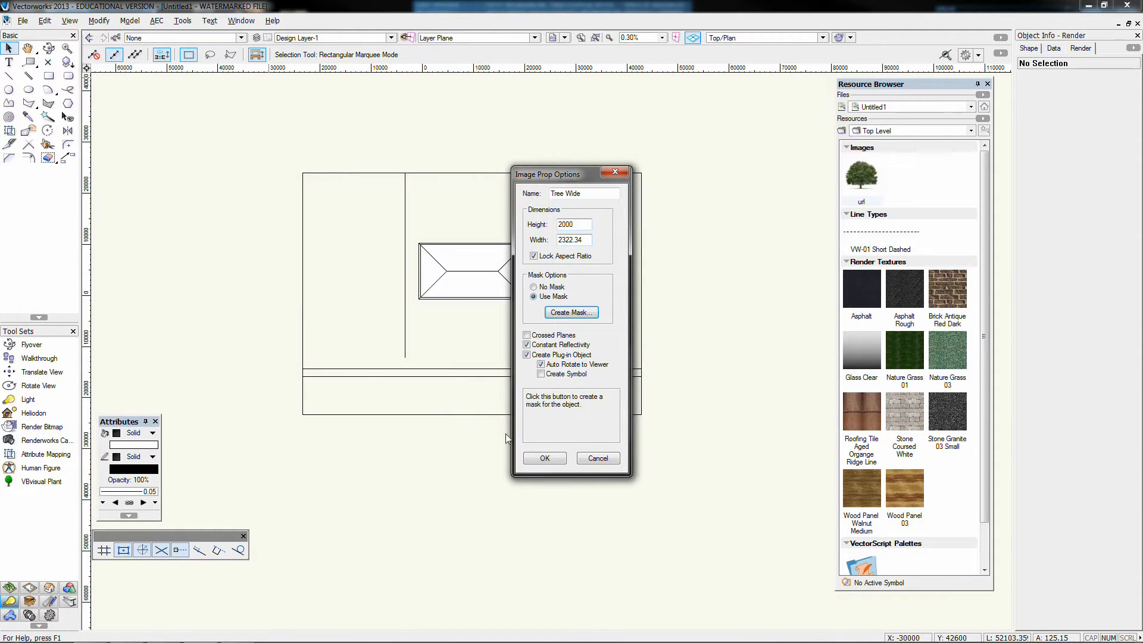
Create the Tree Wide prop as an auto-rotating plug-in object with constant reflectivity, and move it onto the lawn in front of the house
mouse_move(539, 338)
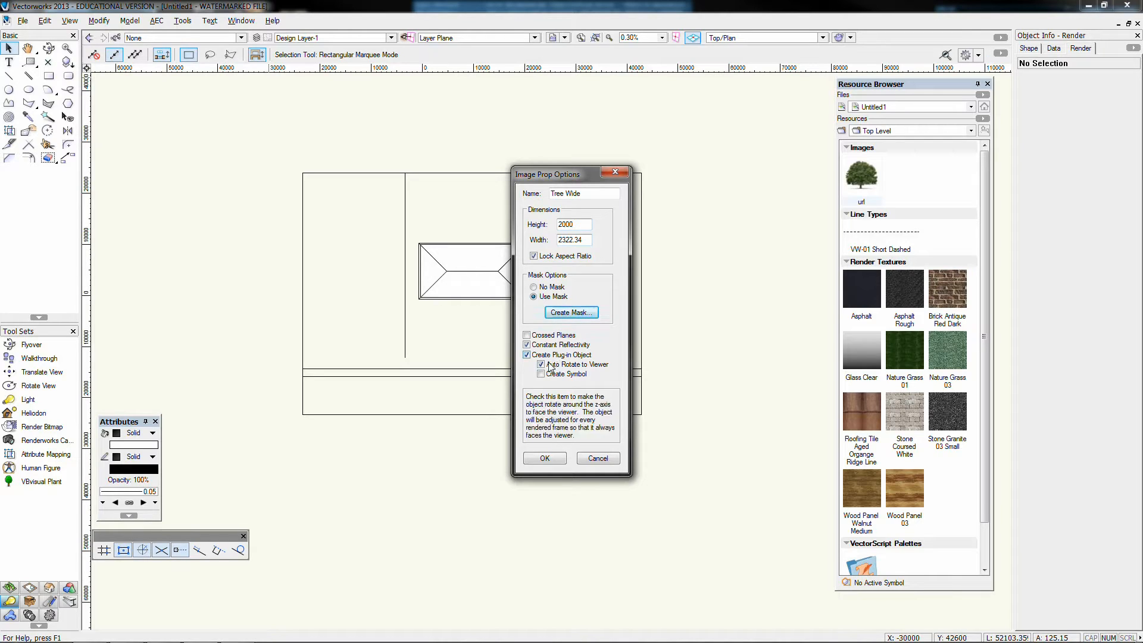
mouse_move(551, 378)
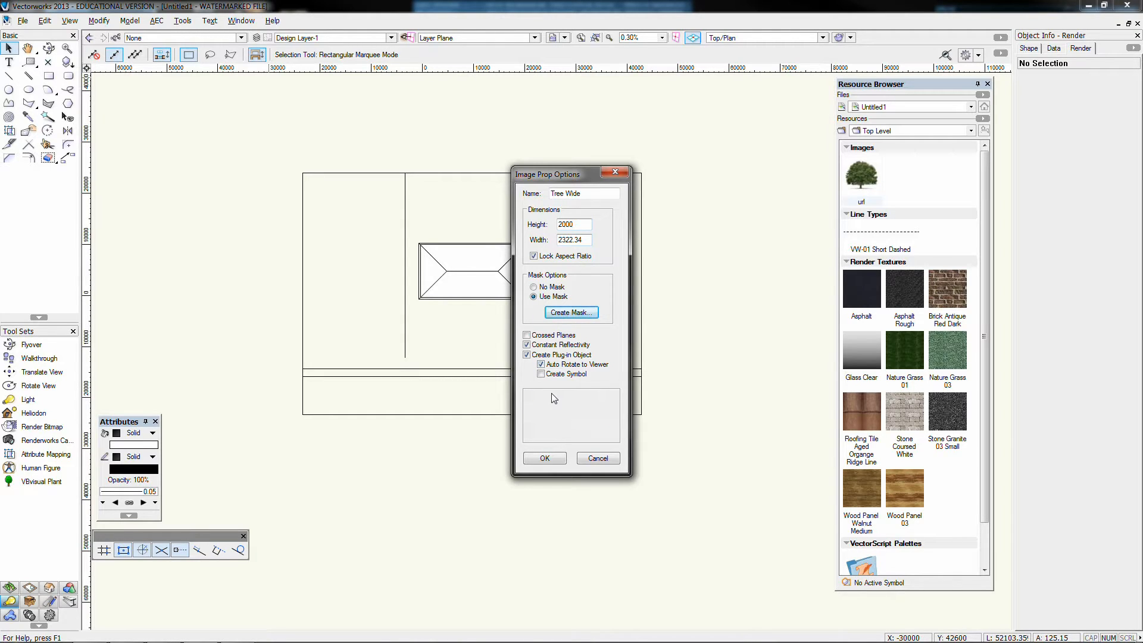
click(538, 460)
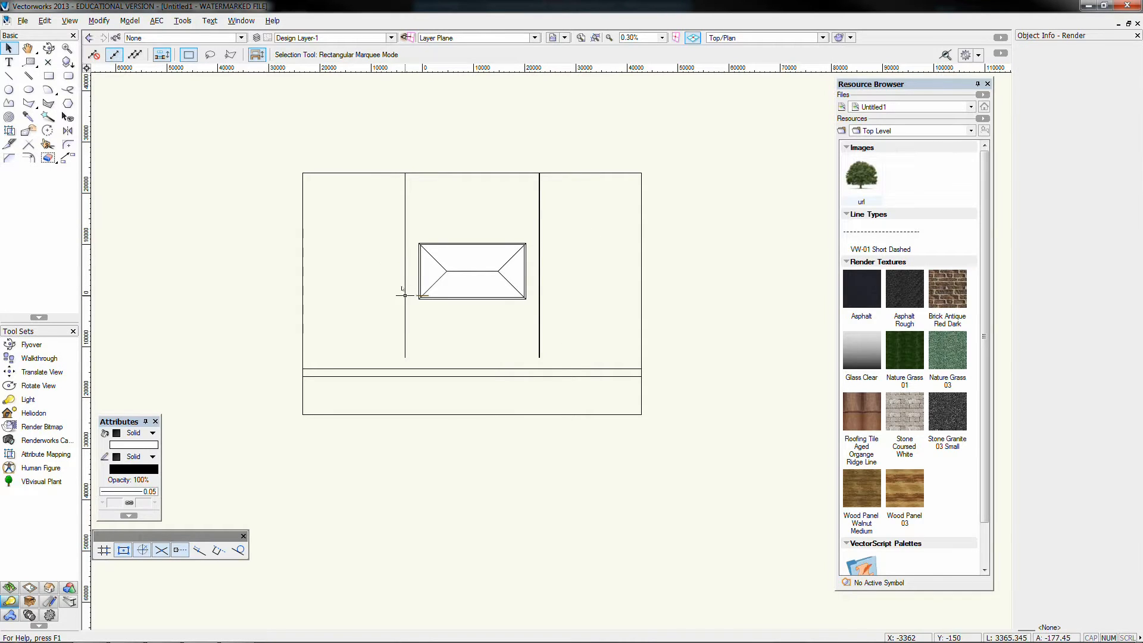
scroll(416, 292, up, 5)
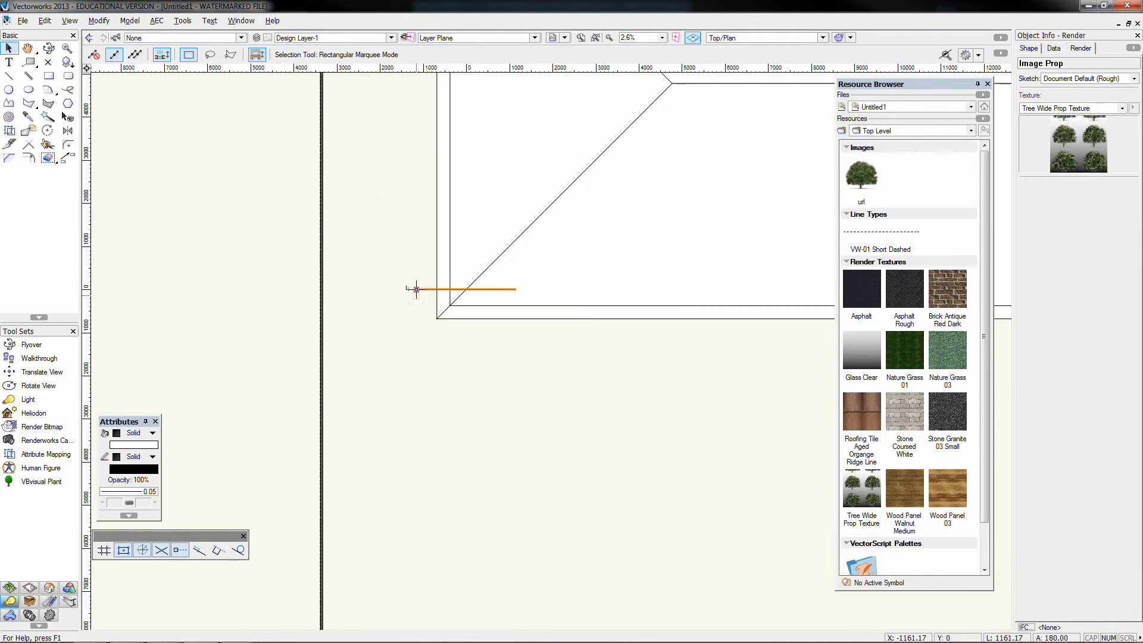
scroll(416, 290, down, 2)
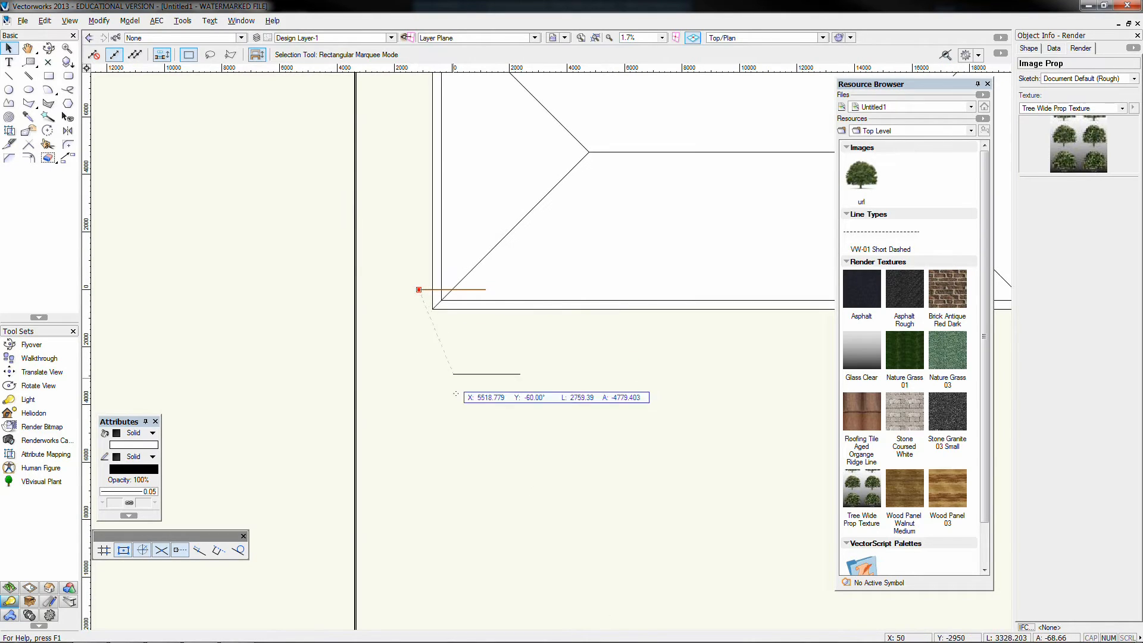
scroll(509, 447, down, 4)
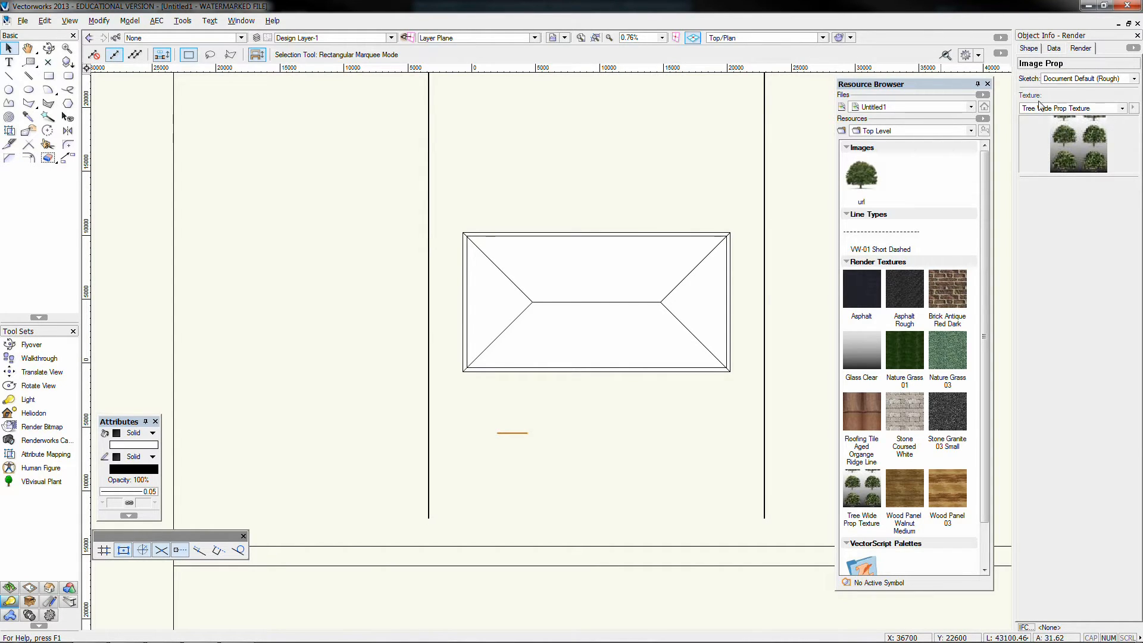
Show the tree prop's shape settings and check the deselected tree in the saved view ISO Wk01
click(1025, 49)
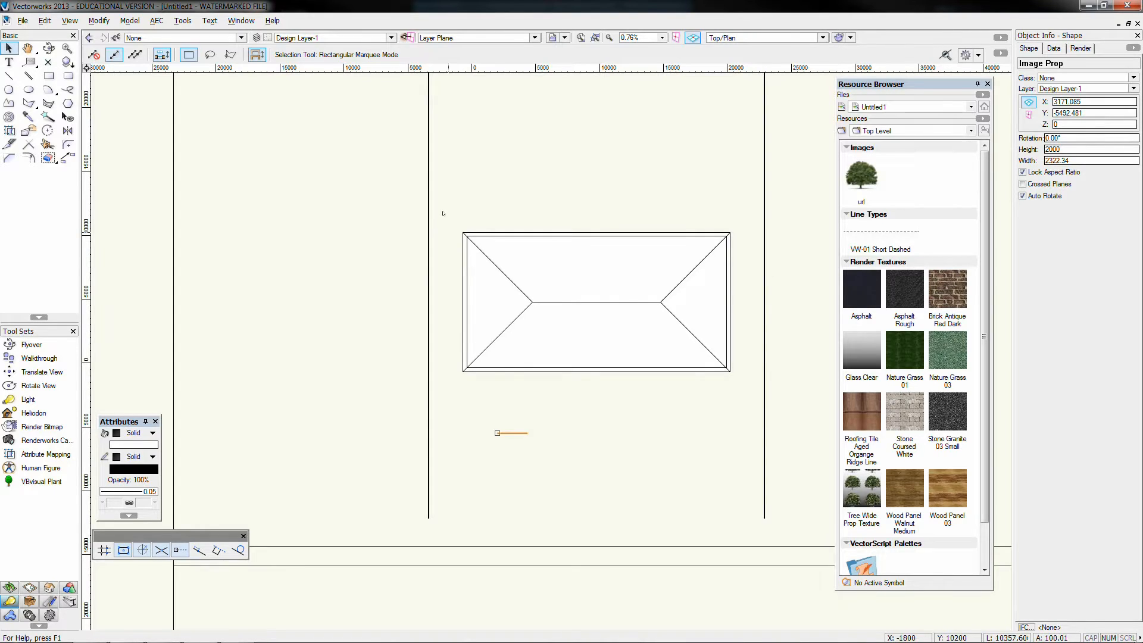
click(564, 37)
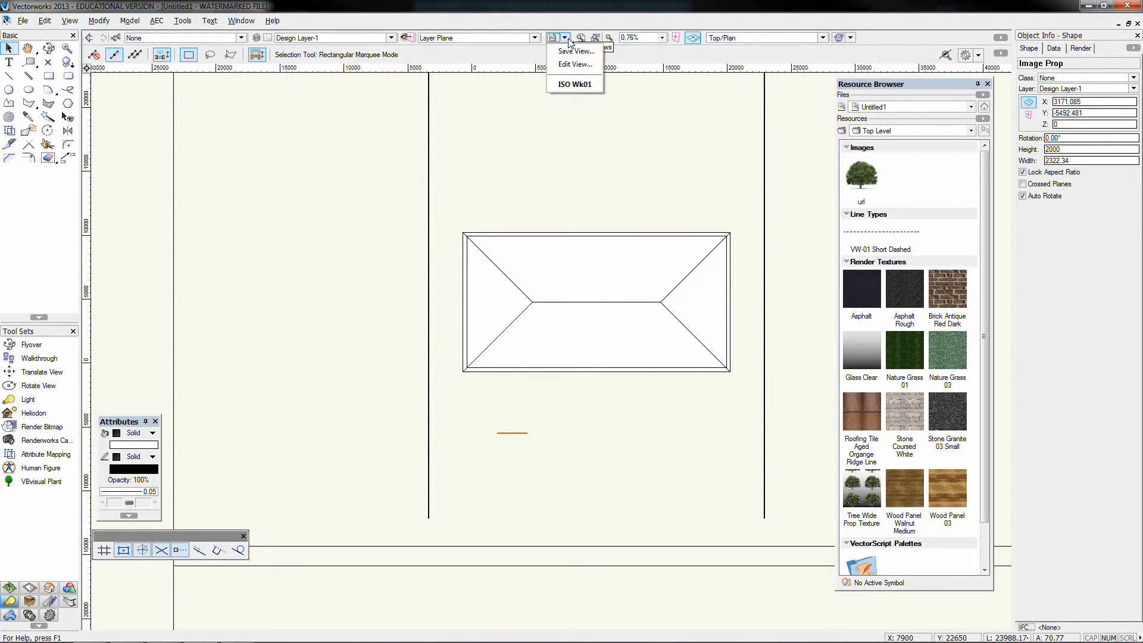
click(578, 83)
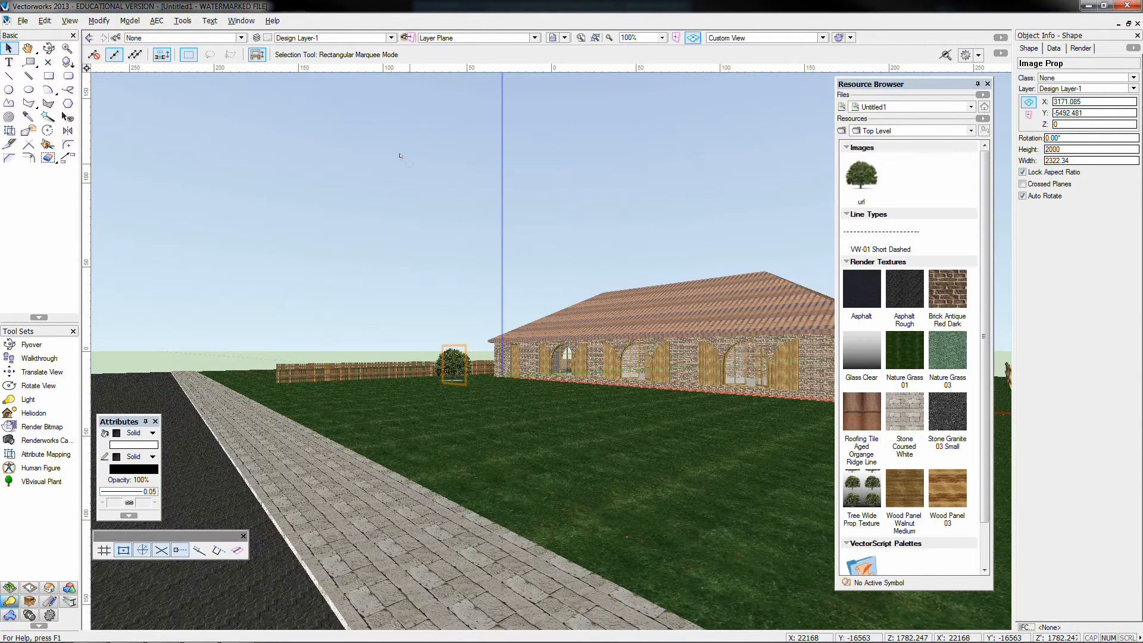
click(399, 159)
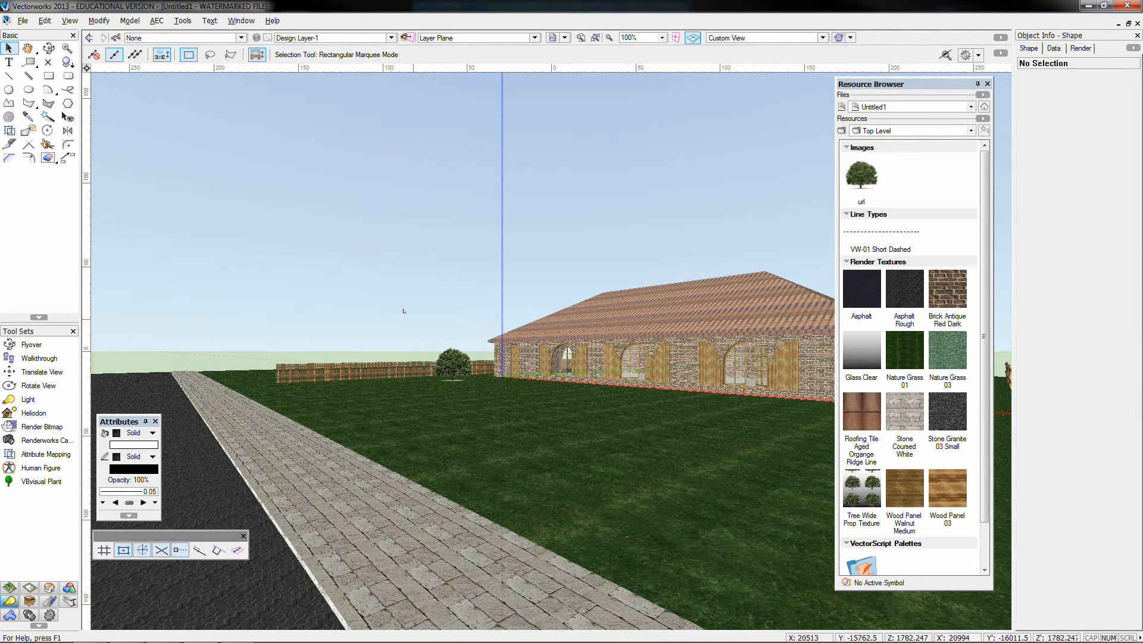
In Top/Plan view, move the tree prop about 3500 along X and 2000 farther from the house, and set its height to 4000
key(5)
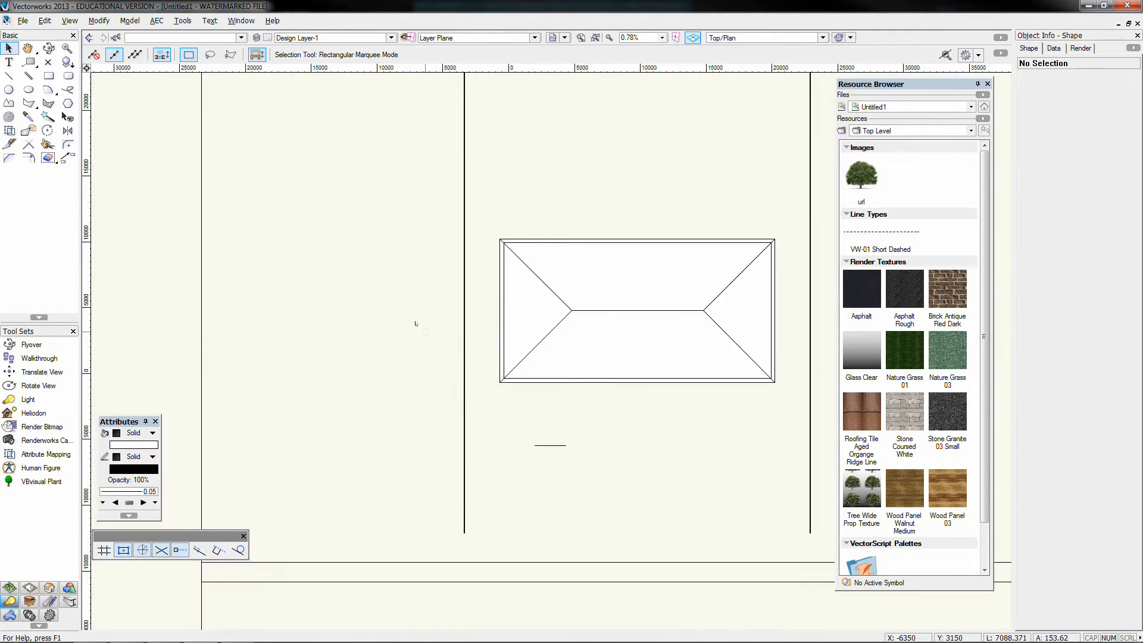
drag(558, 446, 607, 472)
double_click(1070, 148)
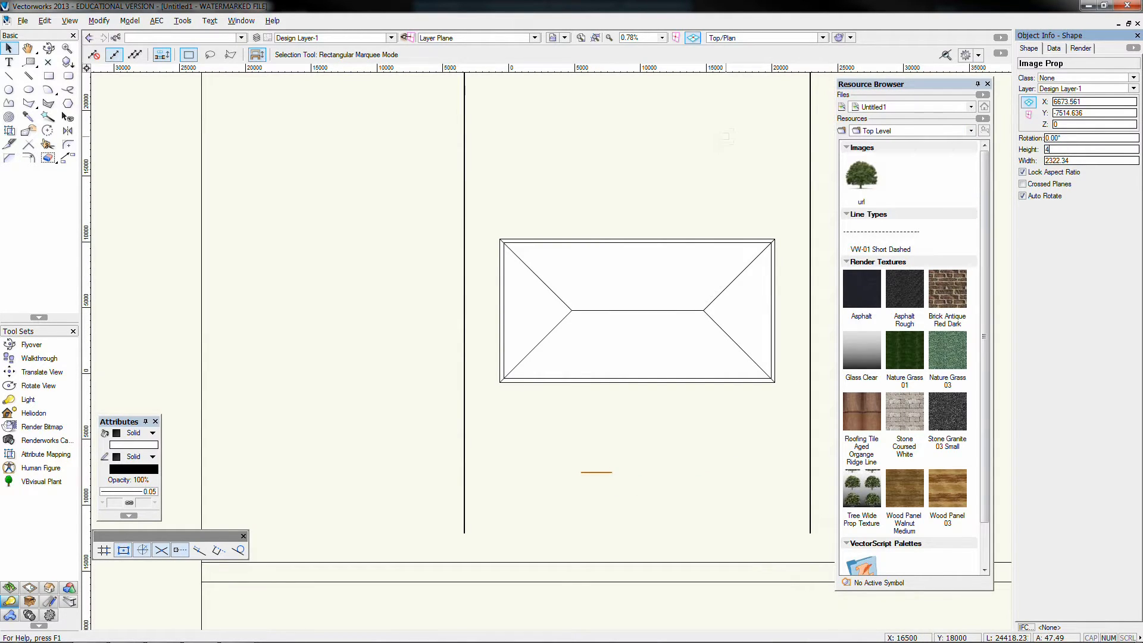
text(4000)
key(Return)
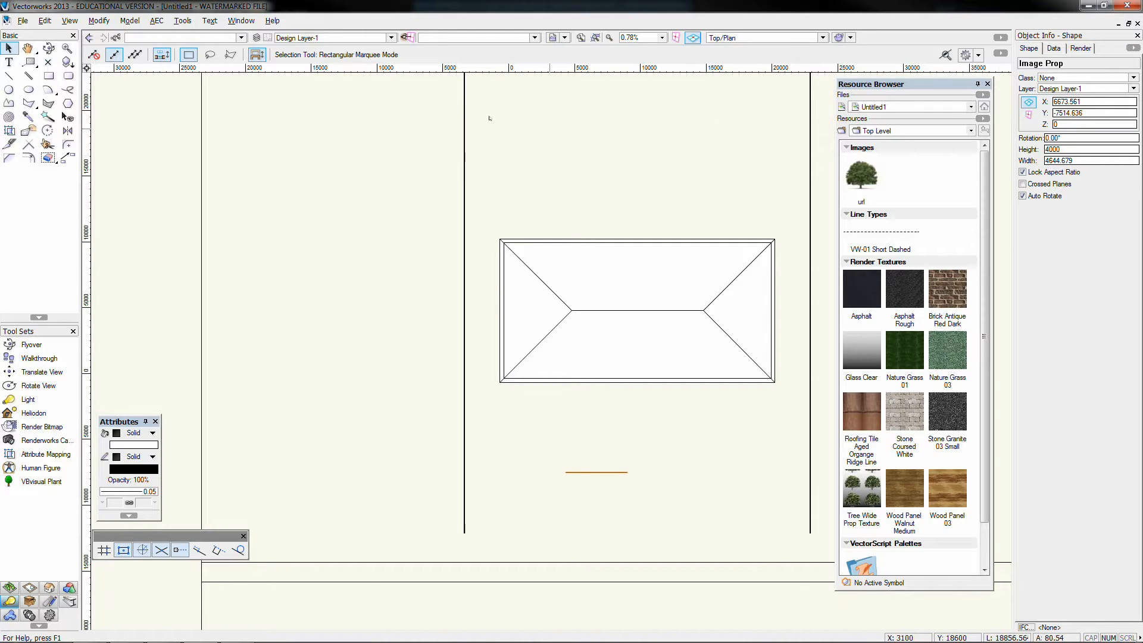
Check the enlarged tree in the saved view ISO Wk01, and walk through the site to see it against the house front
click(563, 38)
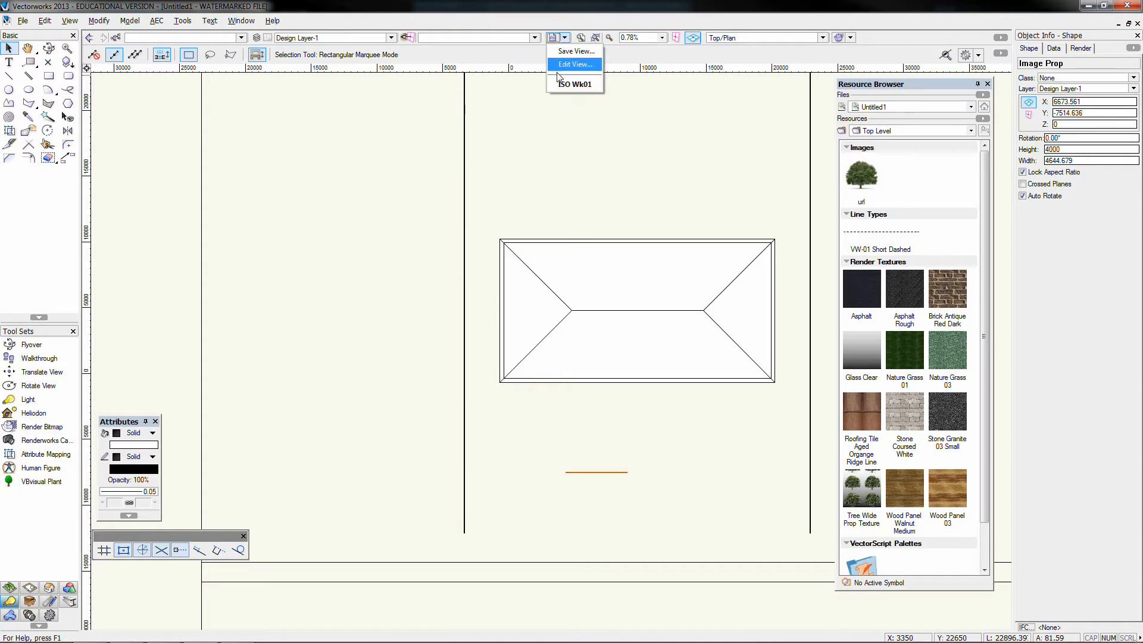
click(575, 84)
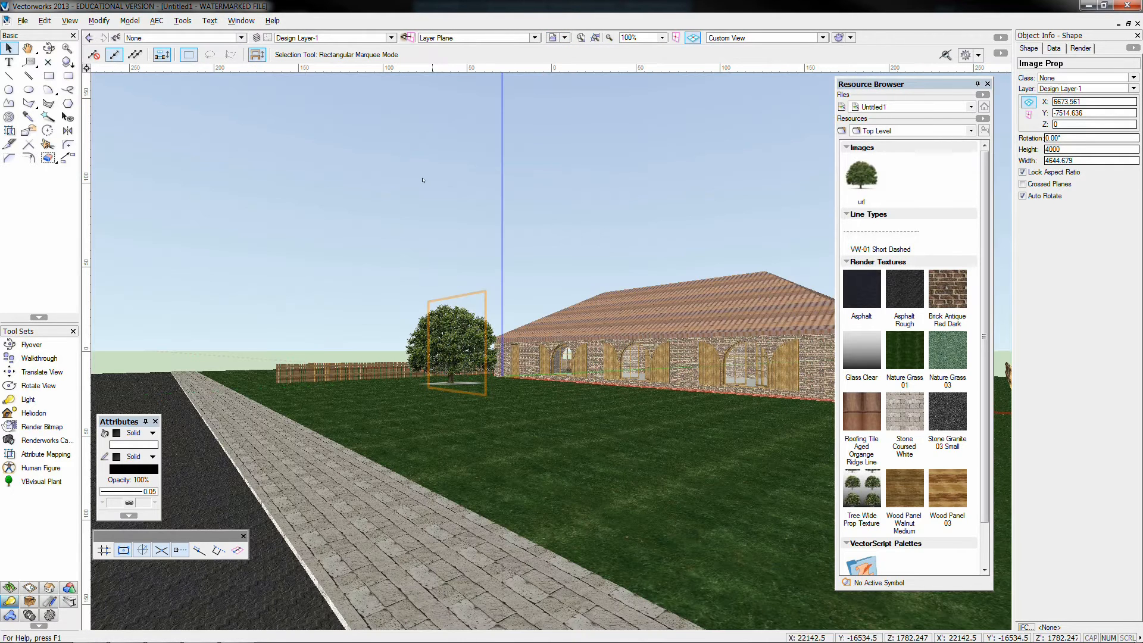
click(423, 180)
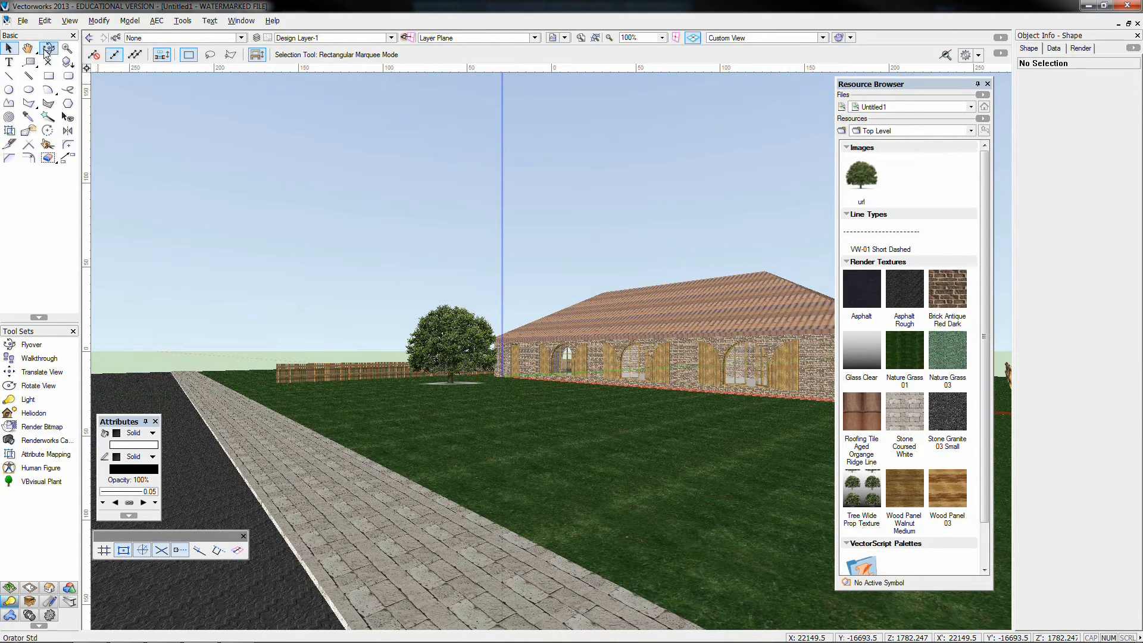
click(39, 357)
drag(286, 421, 411, 464)
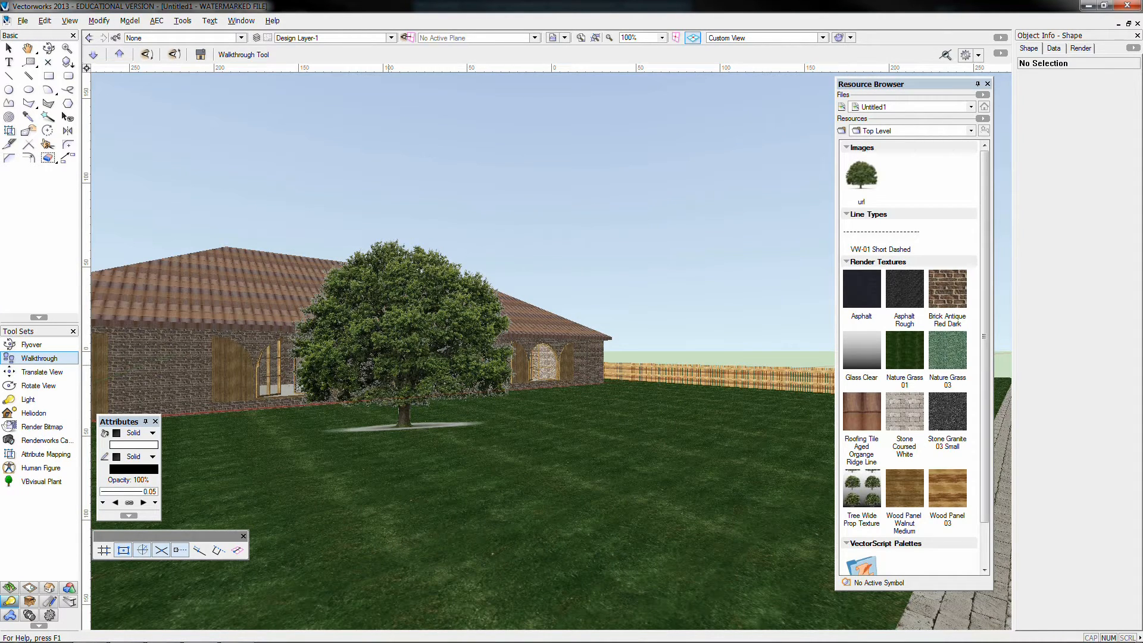
Select the tree prop in Top/Plan view and restore the saved view ISO Wk01
click(9, 48)
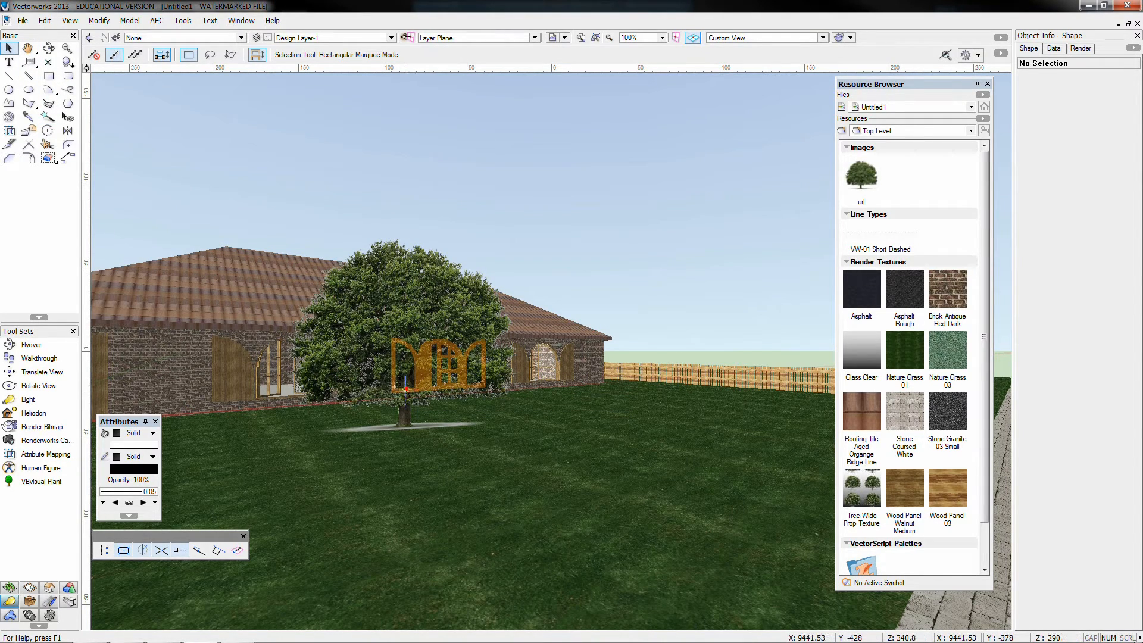
click(406, 388)
click(389, 423)
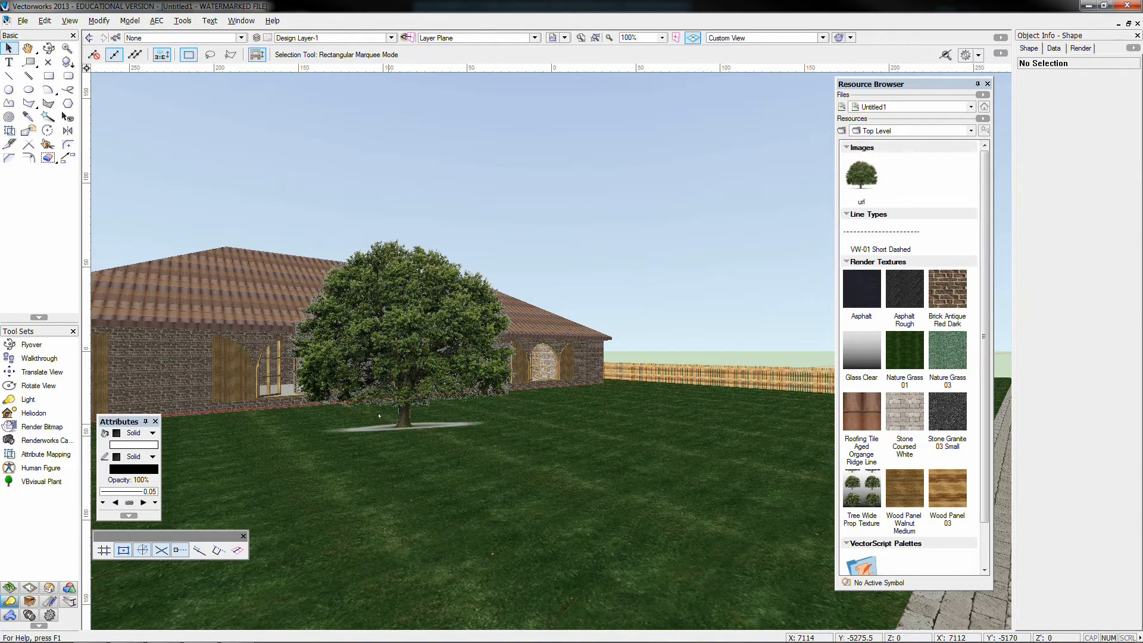
scroll(379, 415, down, 2)
key(F5)
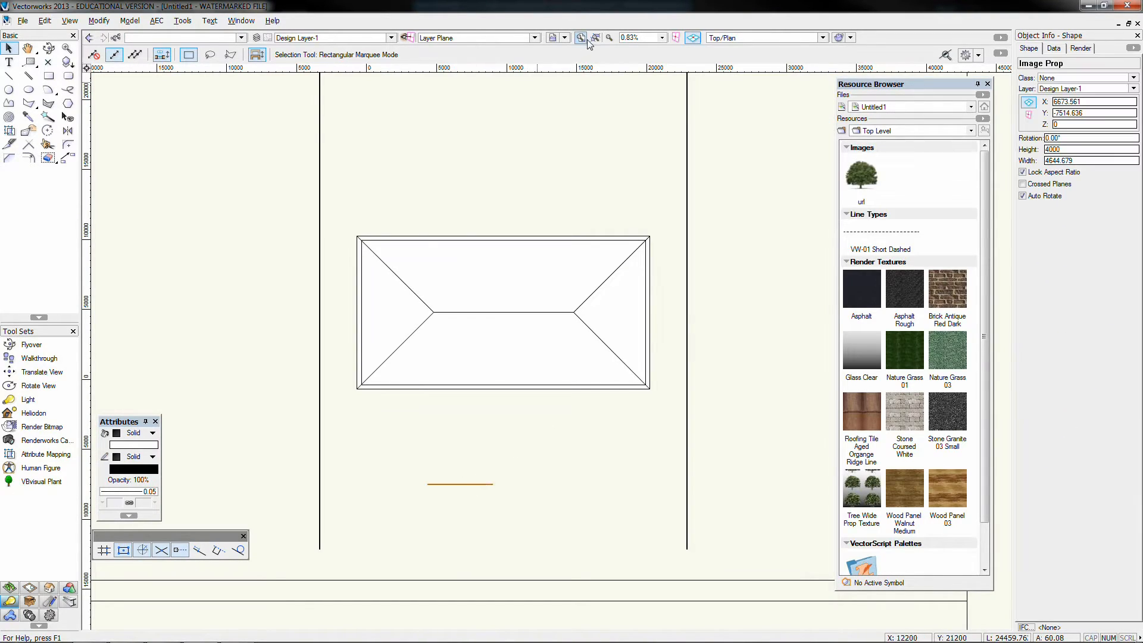
click(553, 38)
click(581, 85)
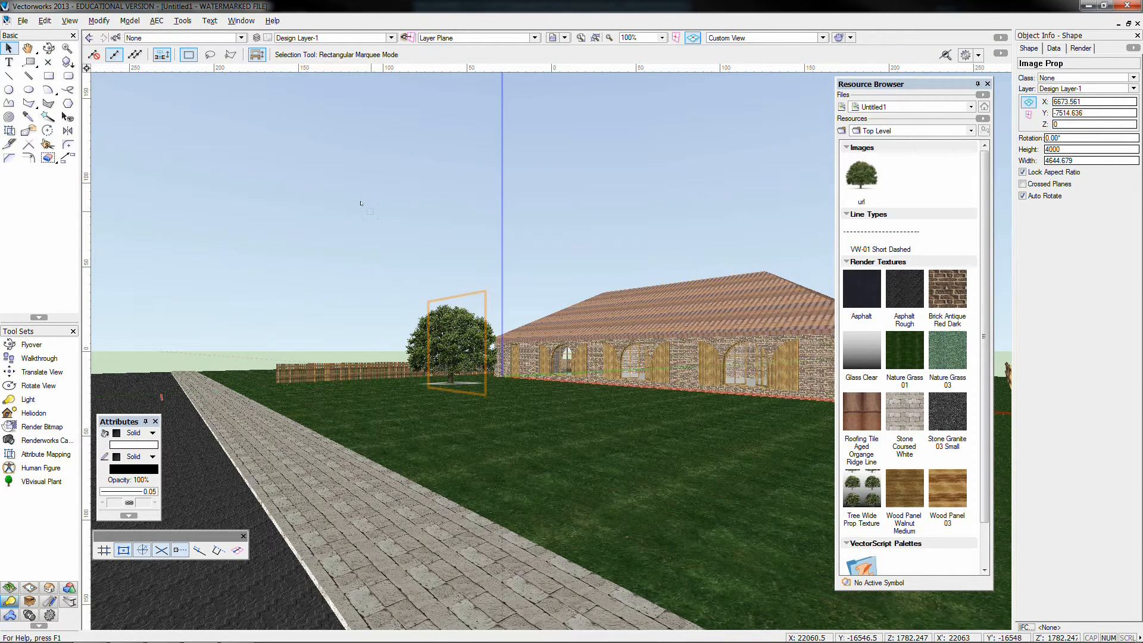
Turn off Auto Rotate on the tree prop, orbit the site with Flyover, and turn Auto Rotate back on to compare while orbiting
click(1031, 198)
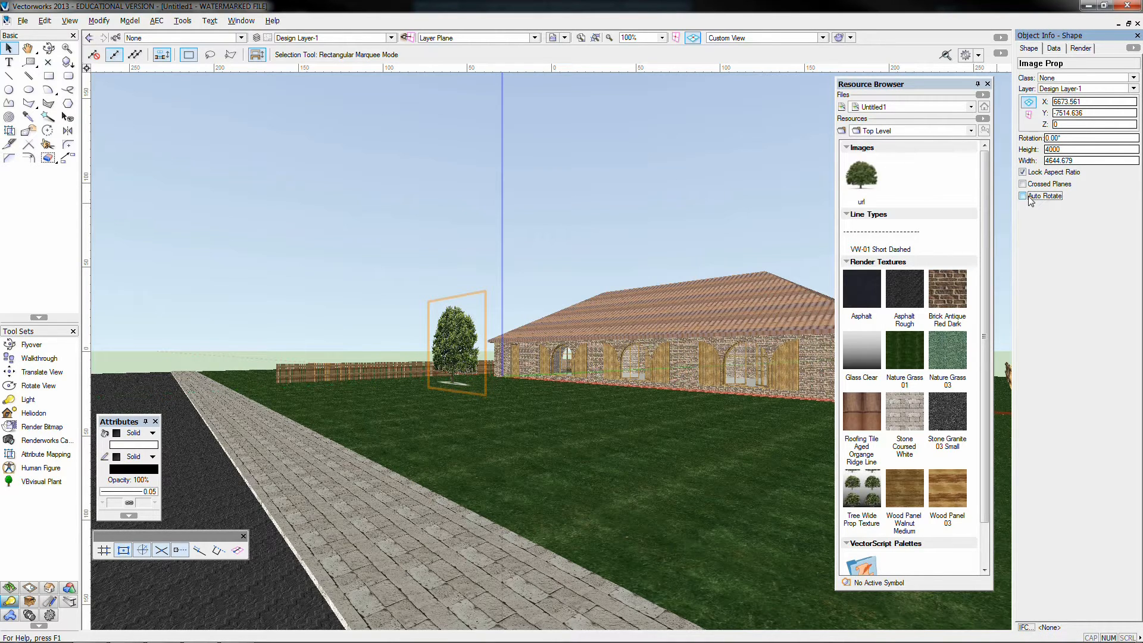
click(49, 48)
drag(439, 376, 433, 427)
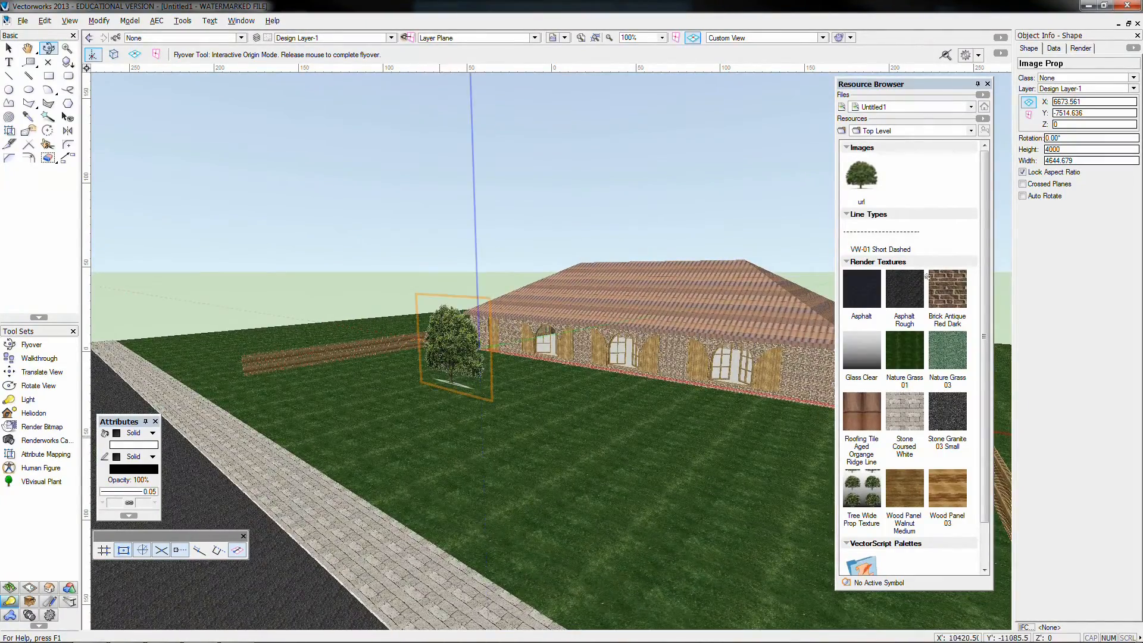
click(1042, 198)
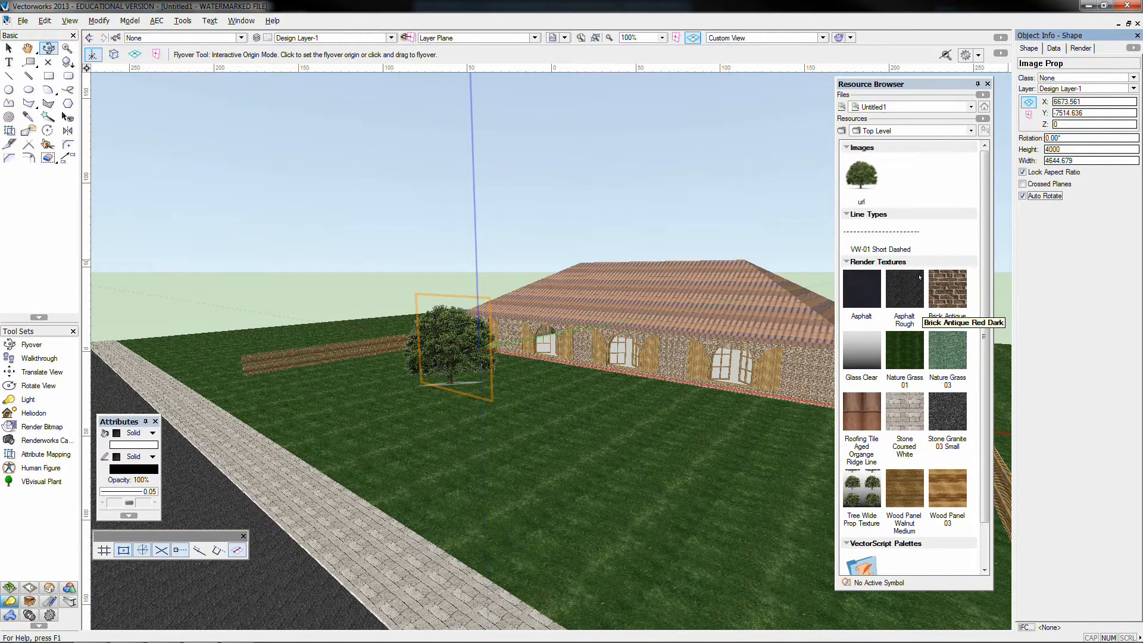
mouse_move(331, 417)
mouse_down()
mouse_move(521, 432)
mouse_move(543, 423)
mouse_move(488, 409)
mouse_move(511, 430)
mouse_up()
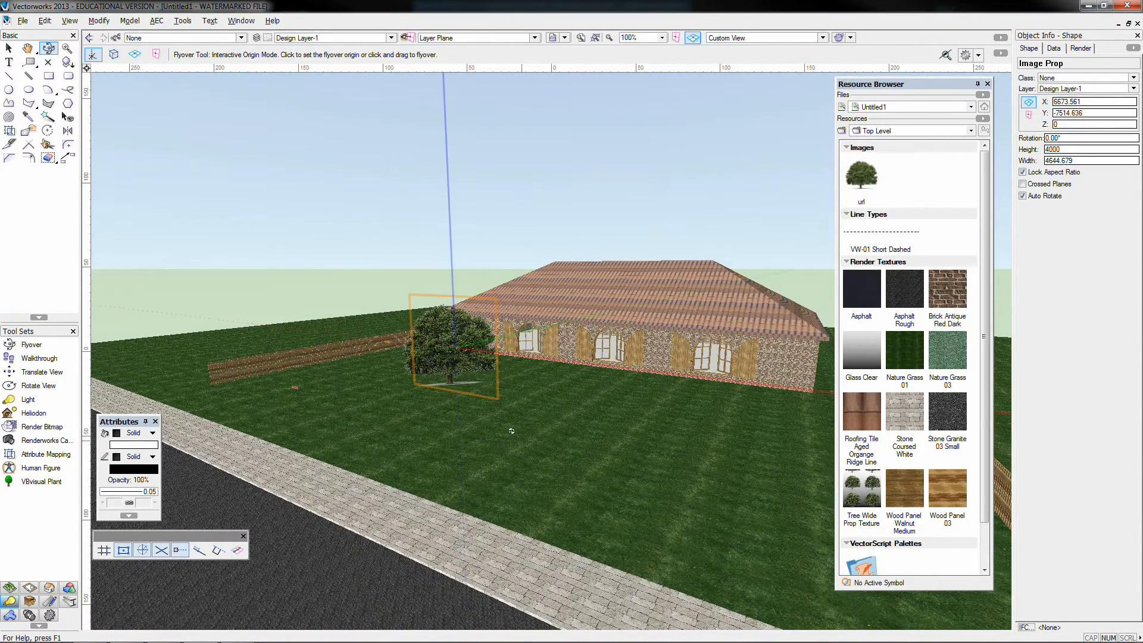
Switch to Top/Plan view and import 393-tree.jpg from the Trees folder as a new image resource with JPEG compression
key(ctrl+5)
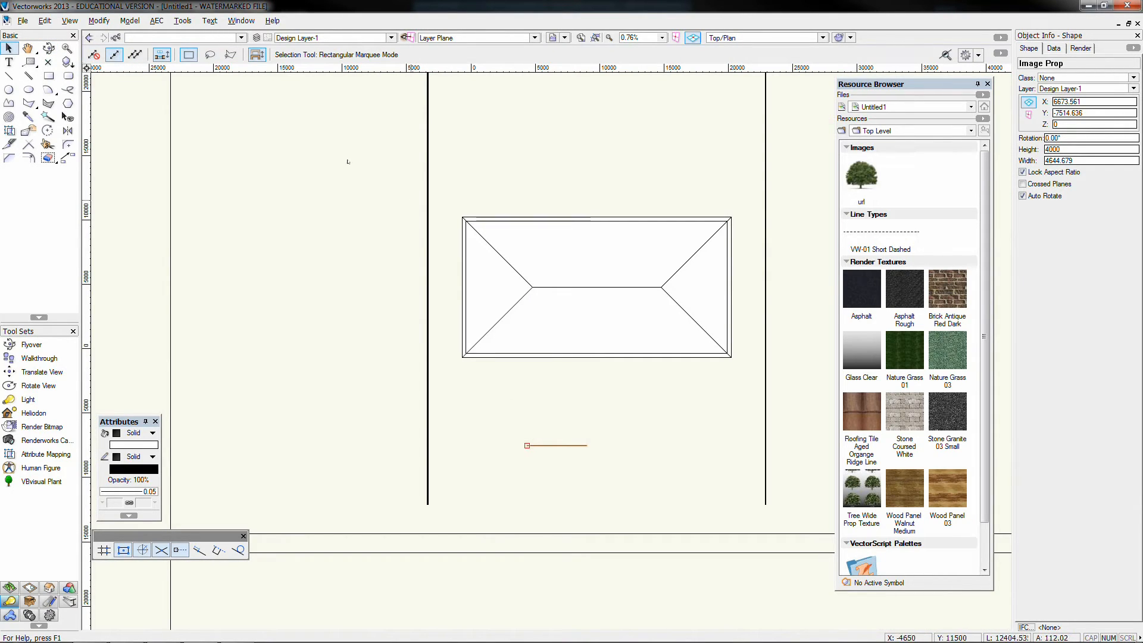
right_click(931, 470)
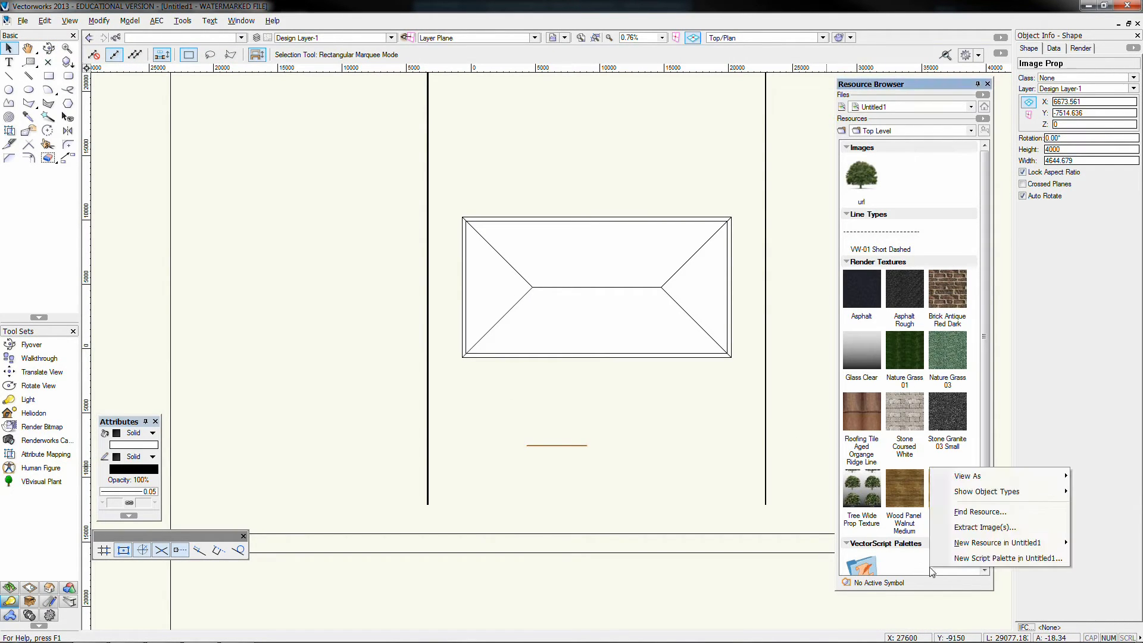
mouse_move(961, 546)
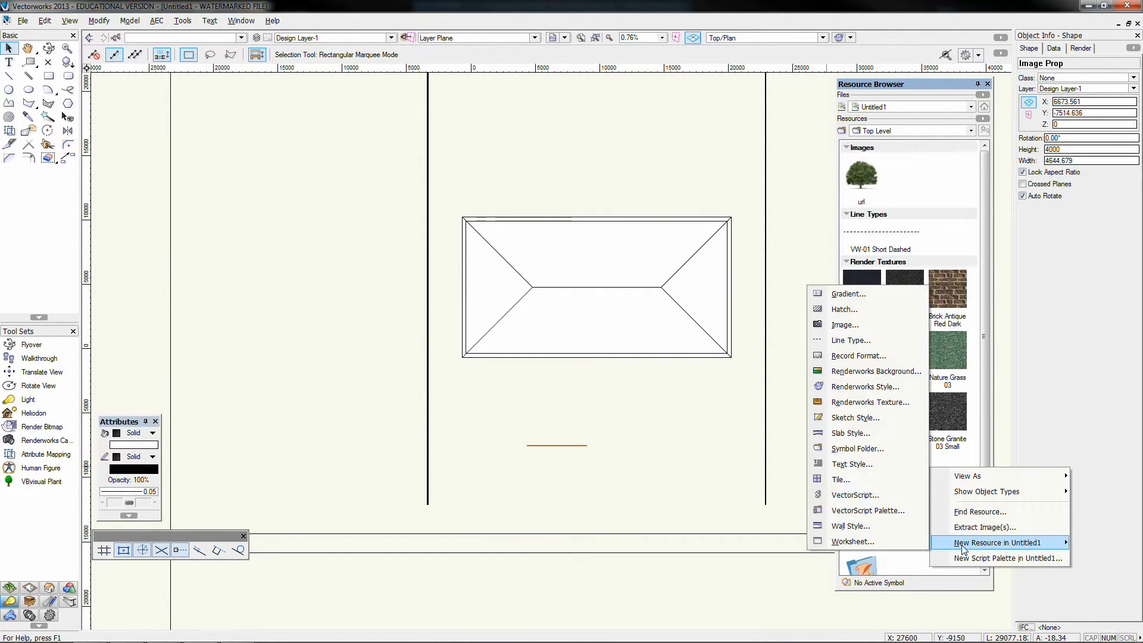
click(857, 326)
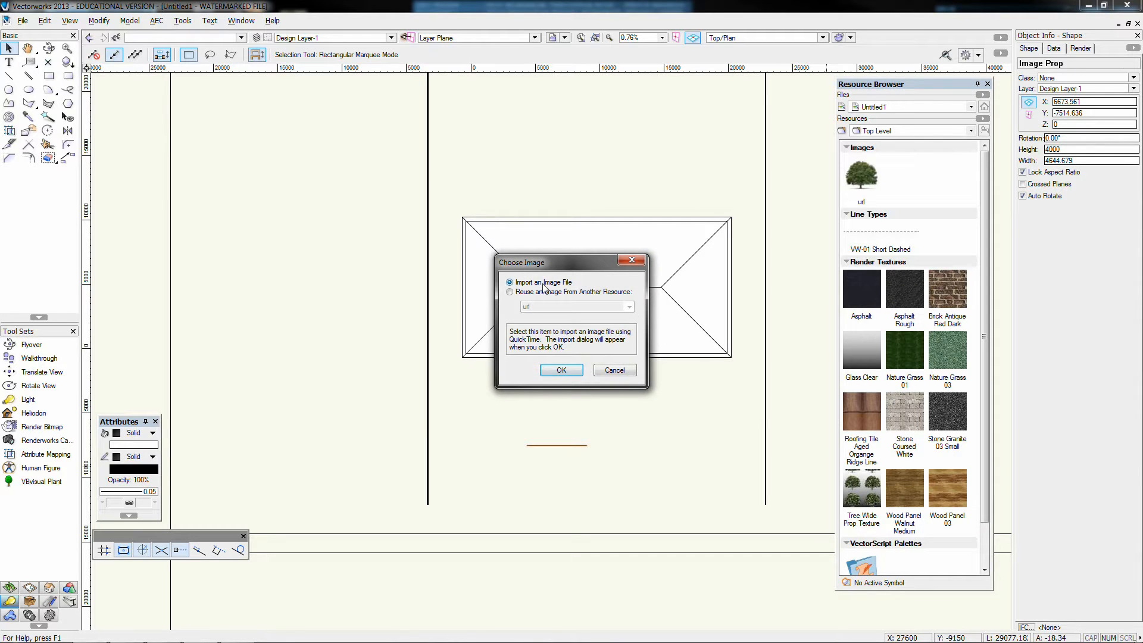
click(561, 370)
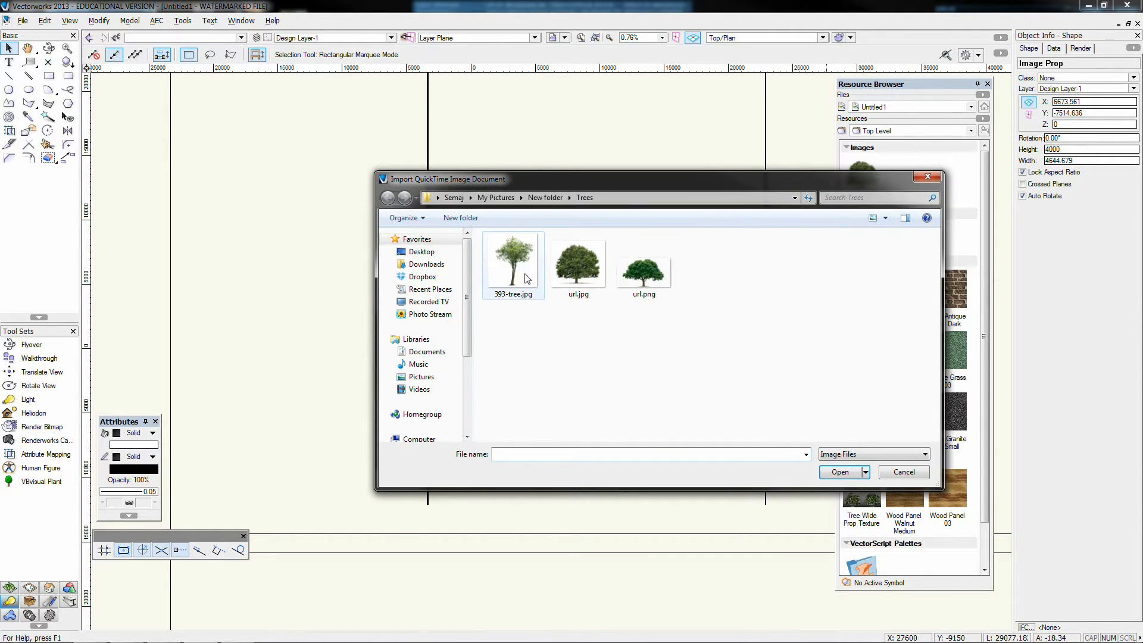
click(509, 299)
click(850, 473)
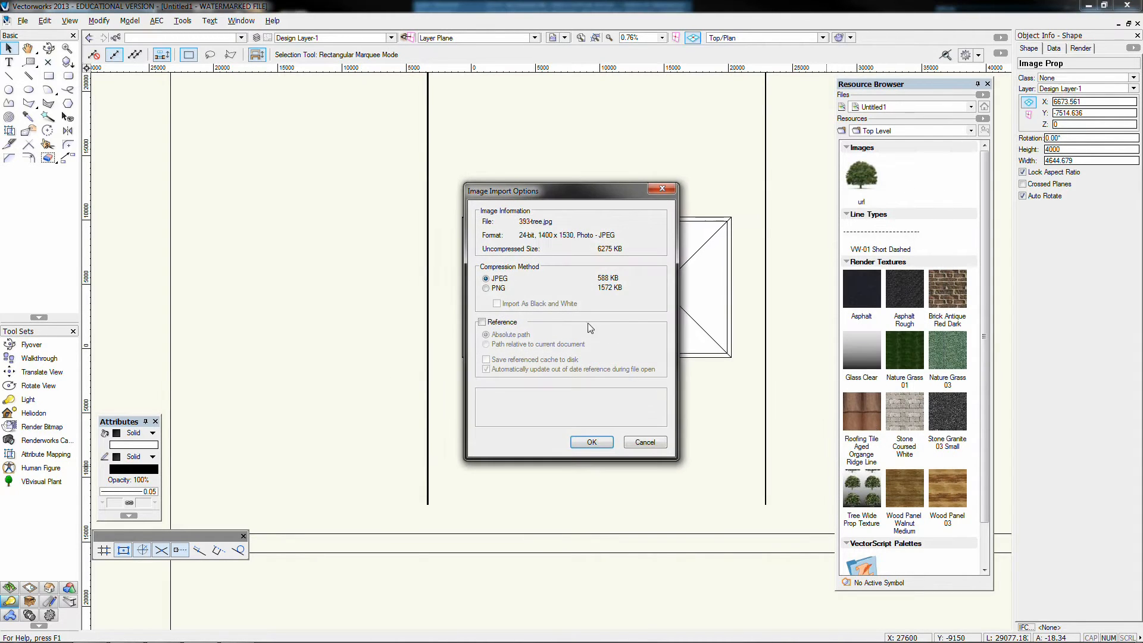
click(592, 442)
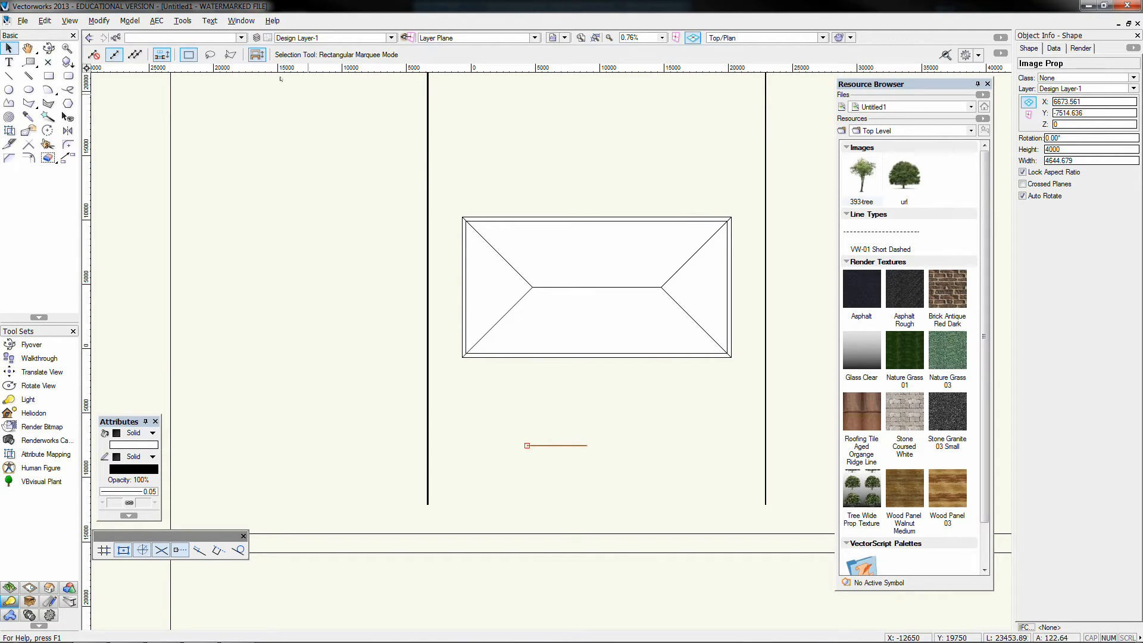
Start an image prop from the existing 393-tree image, name it Tall Tree and set its height to 500
click(130, 21)
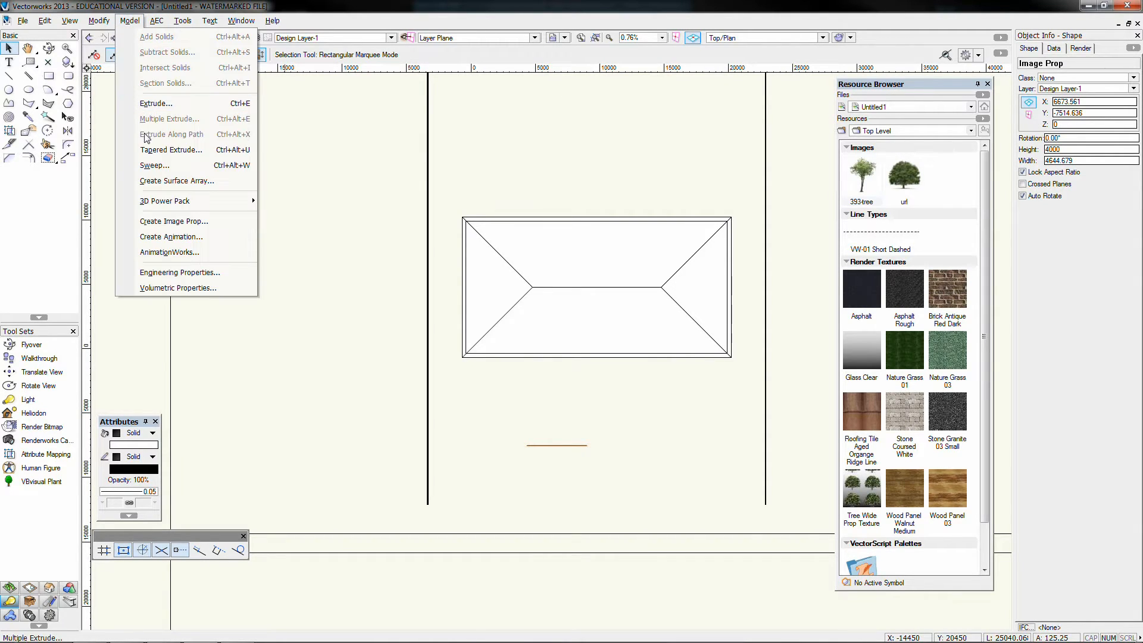
click(167, 222)
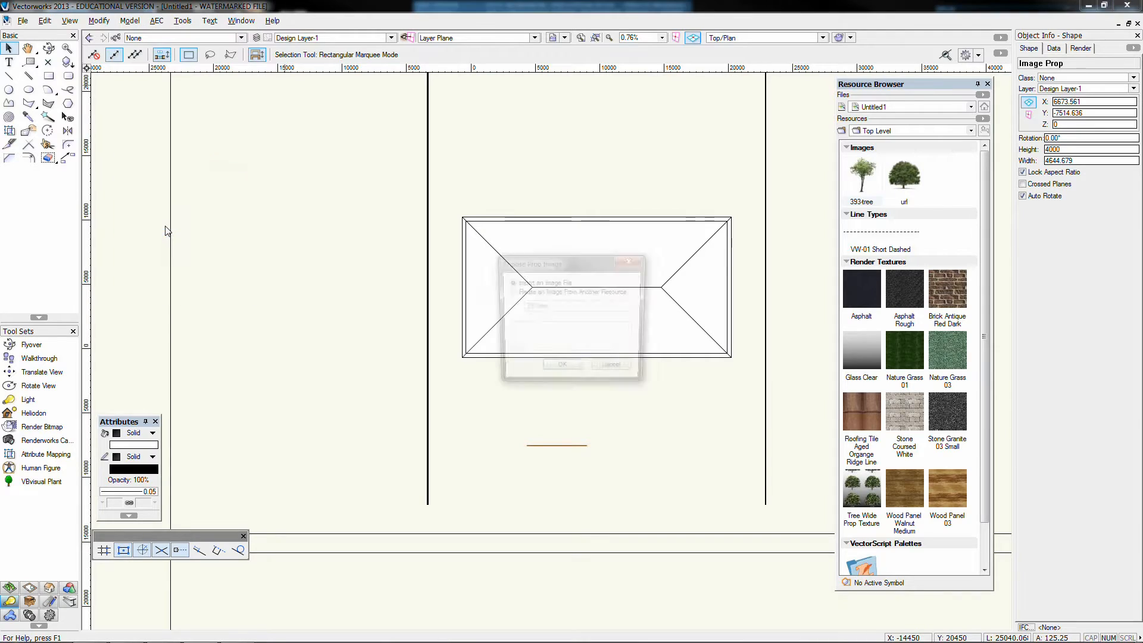
click(543, 292)
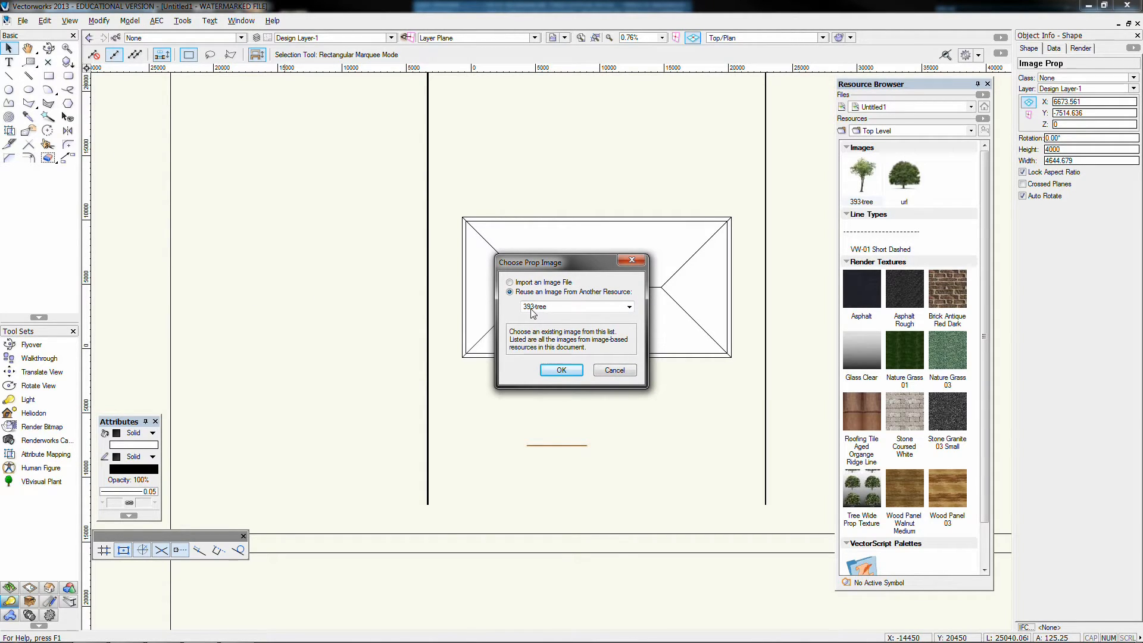
click(543, 313)
click(539, 317)
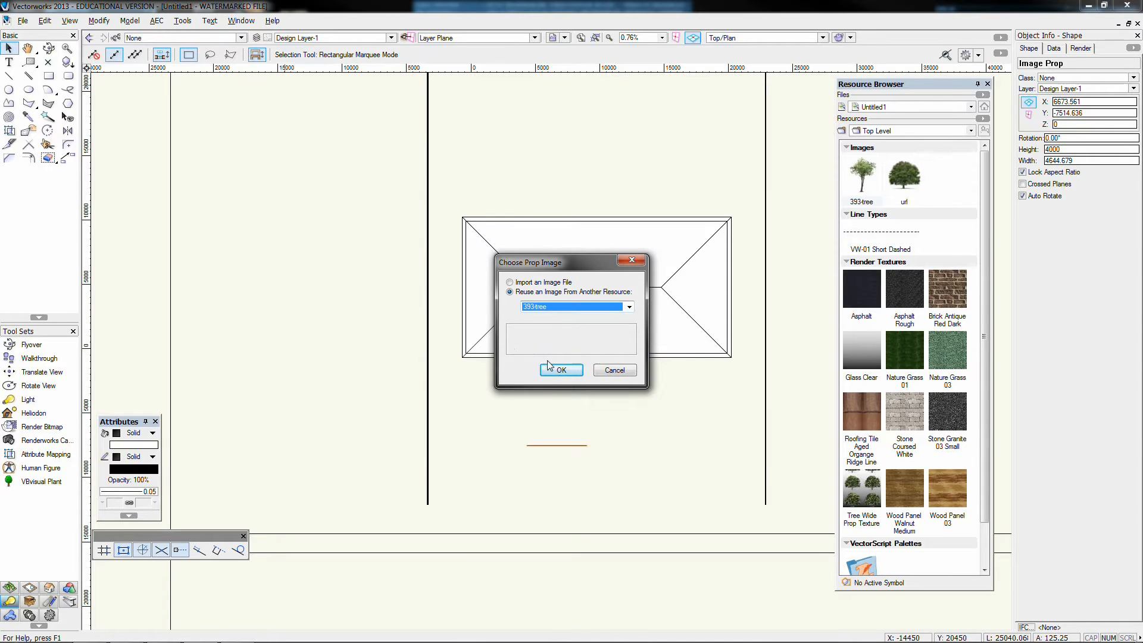
click(548, 371)
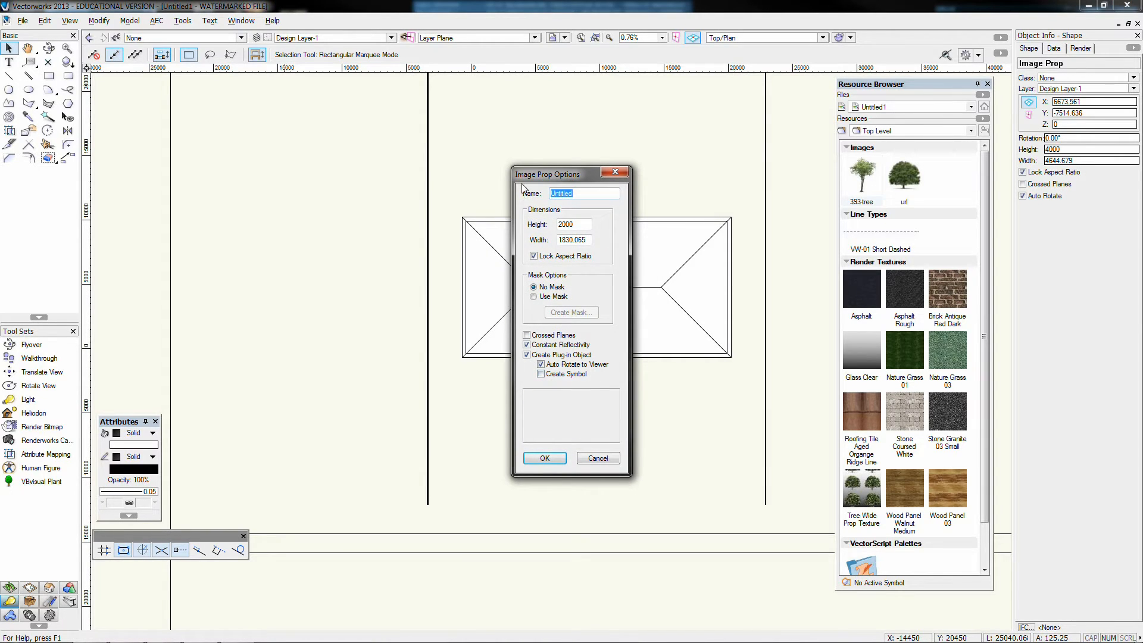
text(Tall Tree)
key(Tab)
text(5)
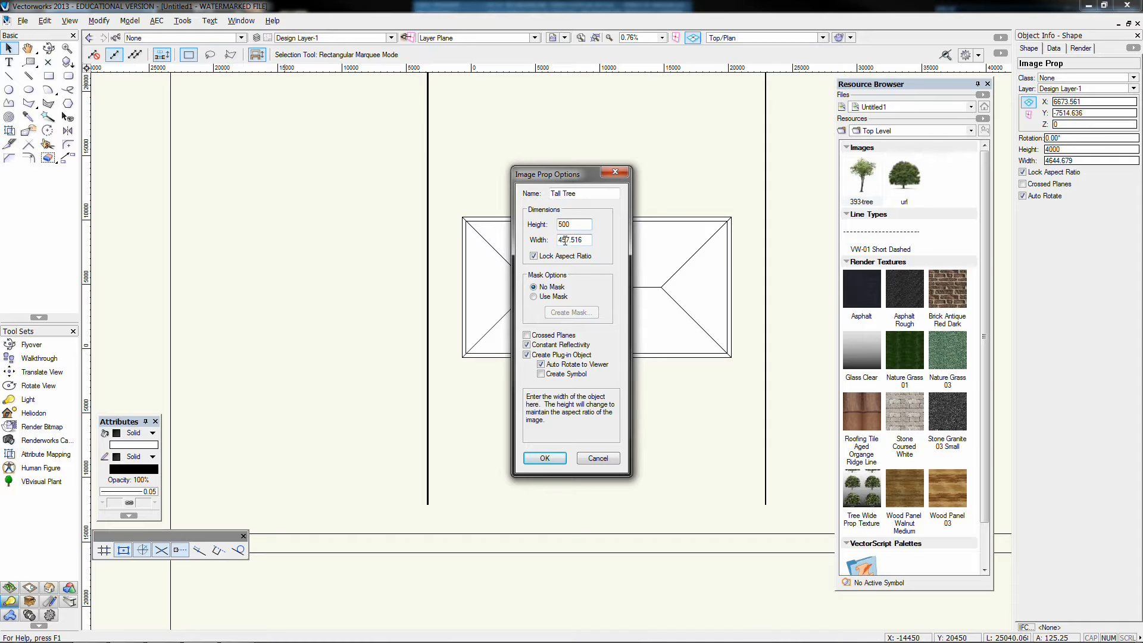
Give the Tall Tree prop a transparent color mask made from the 393-tree image, with white as the transparent color
click(548, 298)
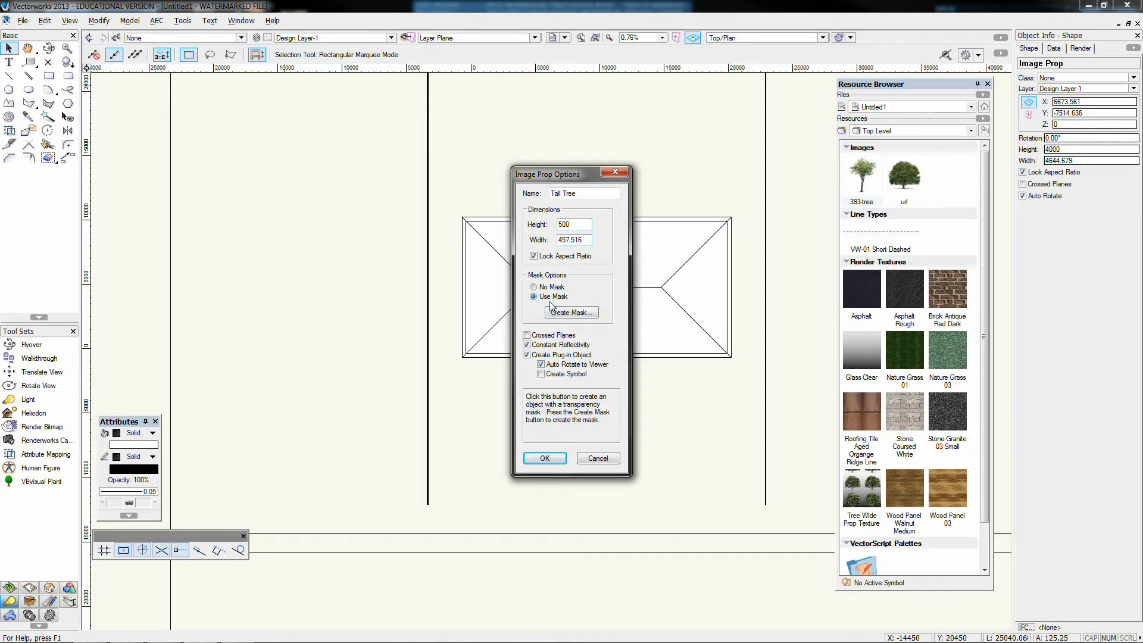
click(554, 312)
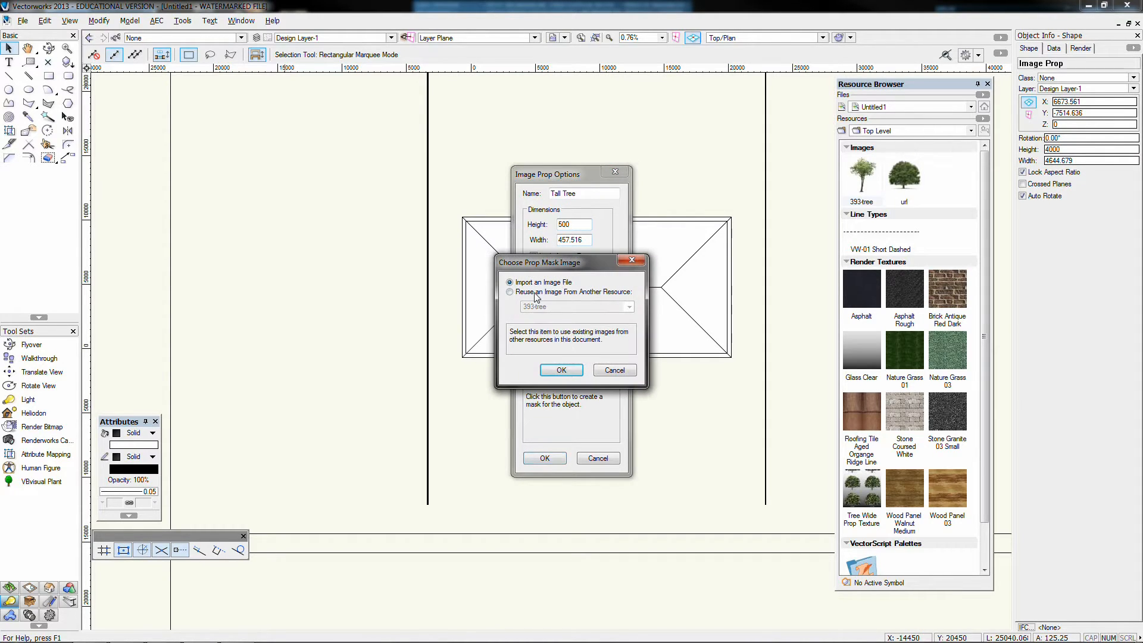
click(527, 292)
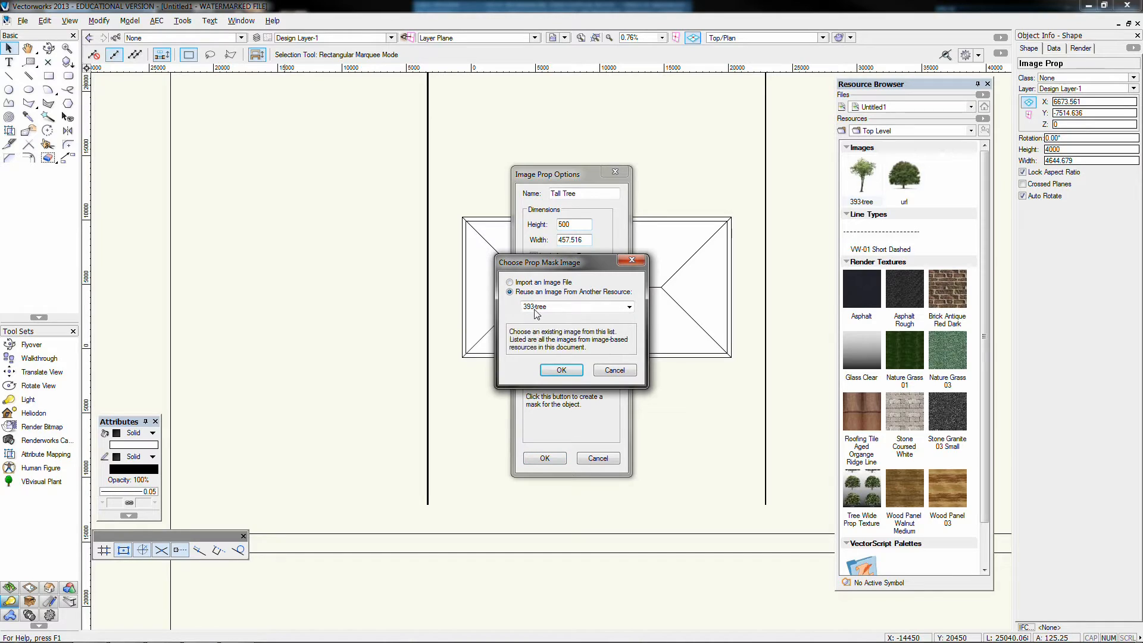
click(561, 369)
click(534, 289)
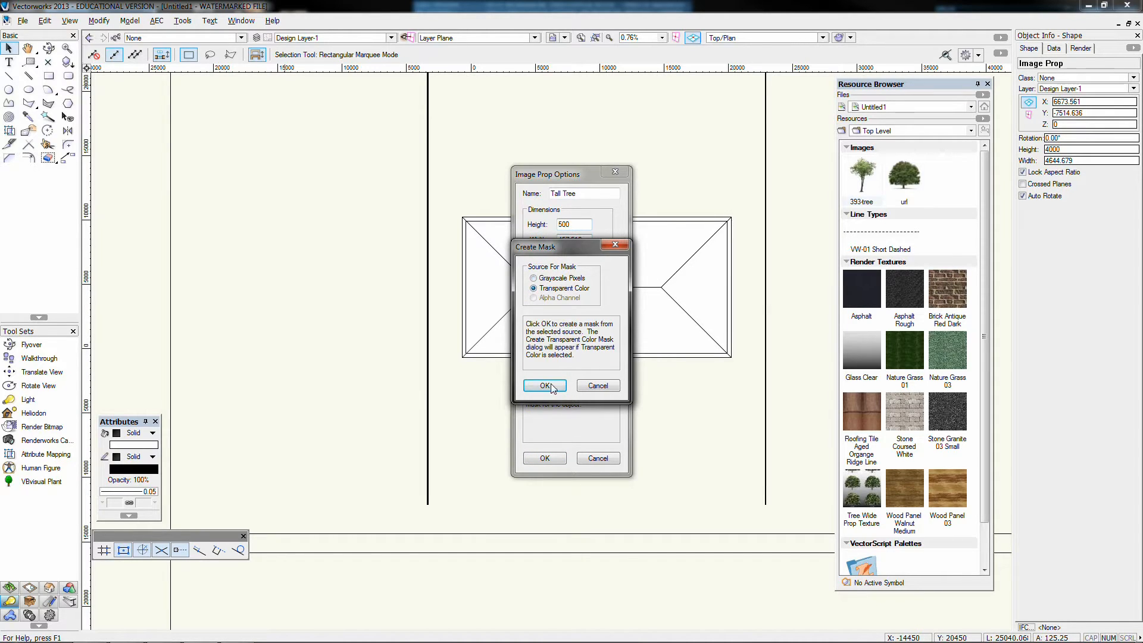
click(548, 386)
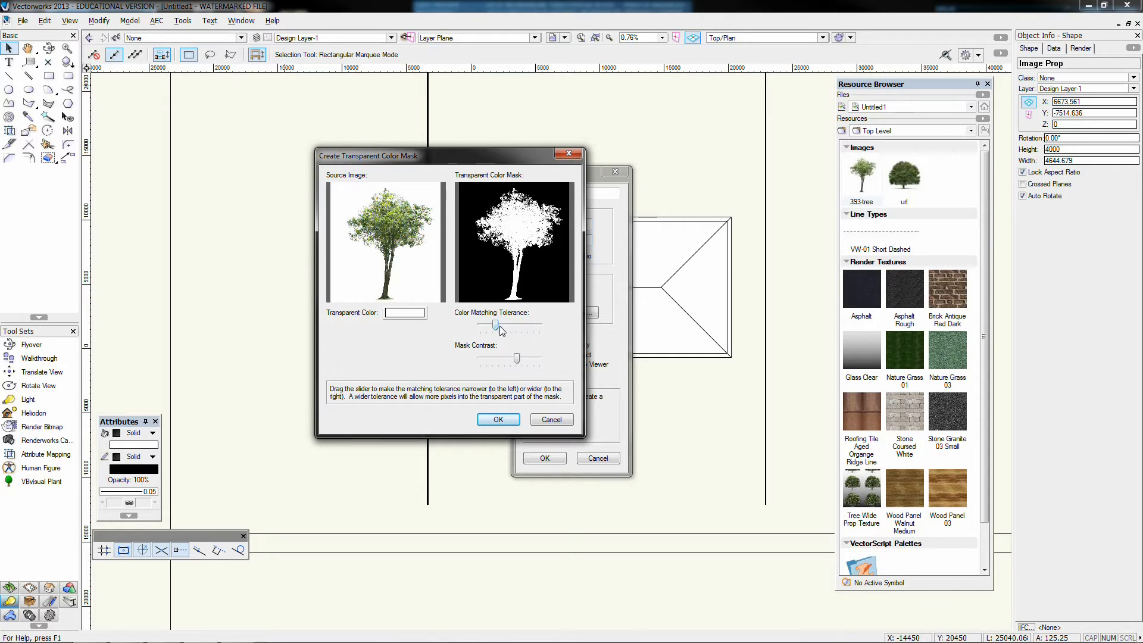
click(496, 421)
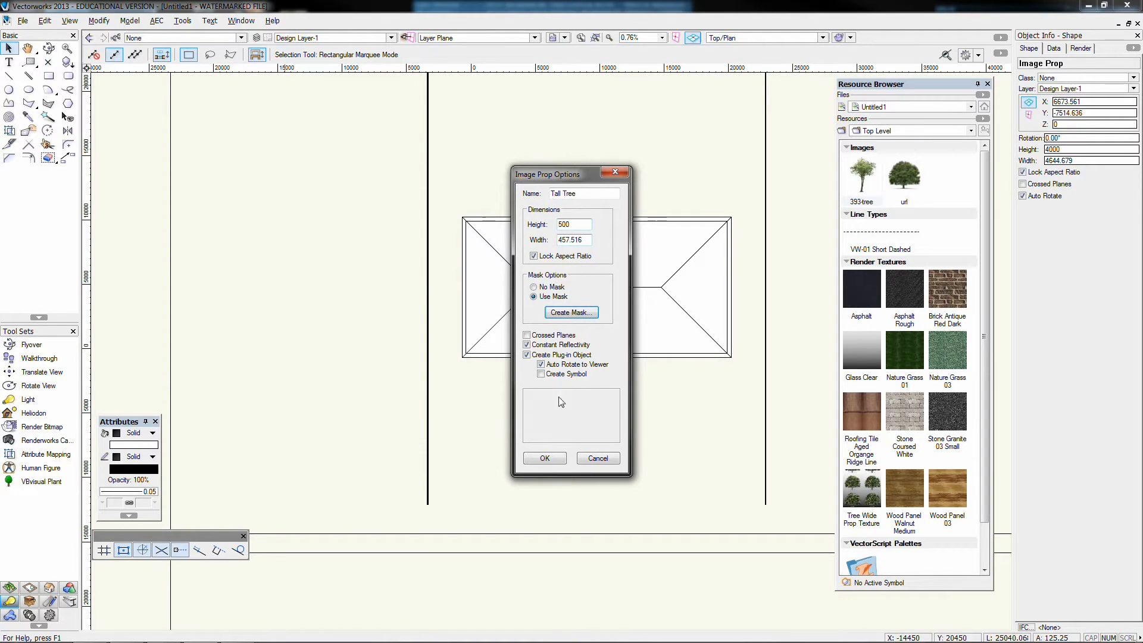
Create the Tall Tree prop with Crossed Planes on and Auto Rotate off, and decline saving the document for a backup copy
click(541, 364)
click(543, 457)
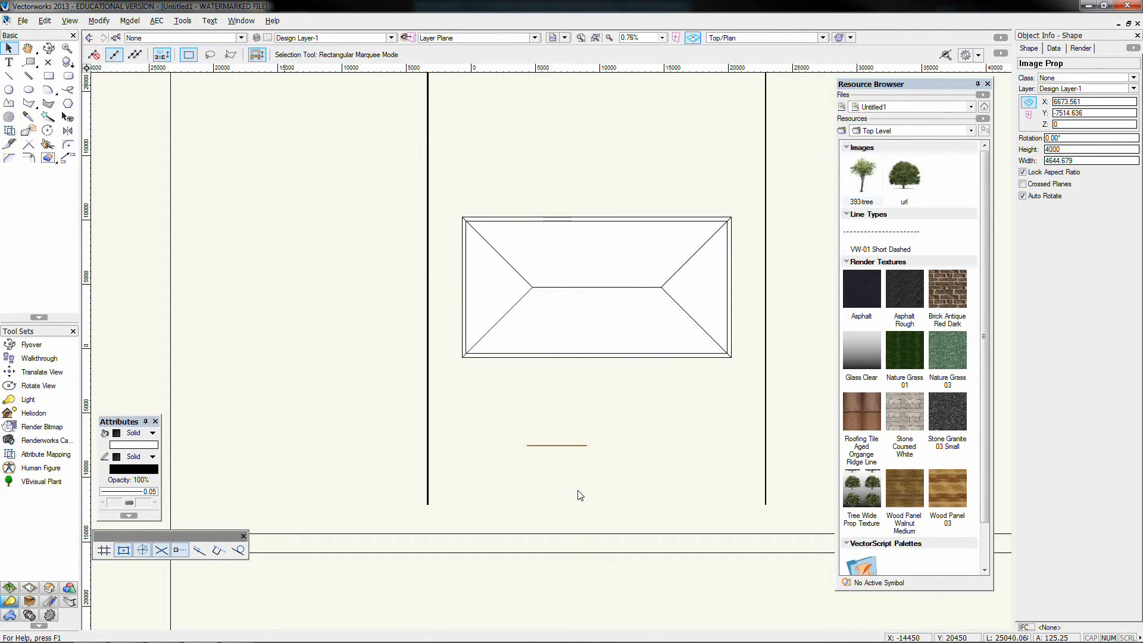
drag(527, 445, 527, 446)
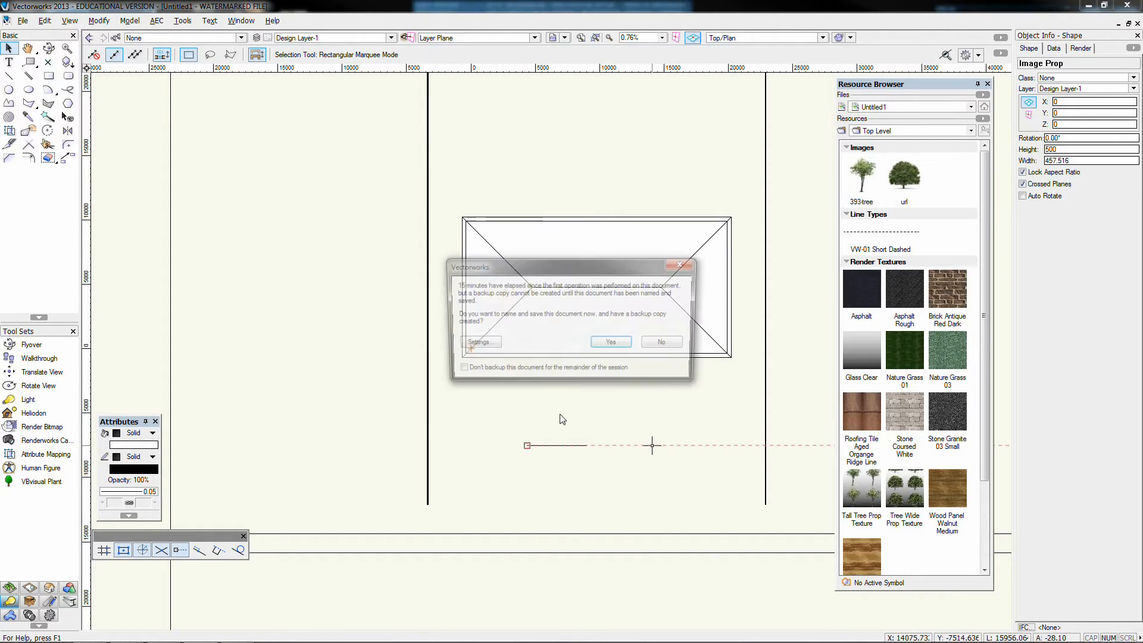
click(667, 344)
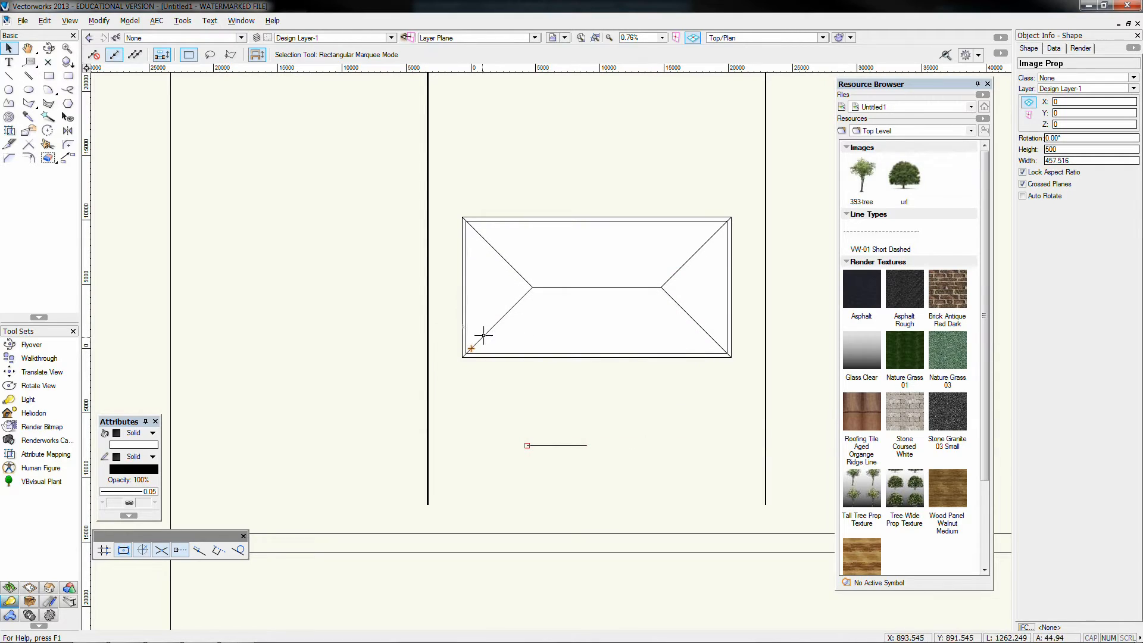
Move the tall tree prop in front of the house to about X 12179, Y -7032, and set its height to 5000
drag(471, 346, 627, 436)
scroll(628, 438, up, 3)
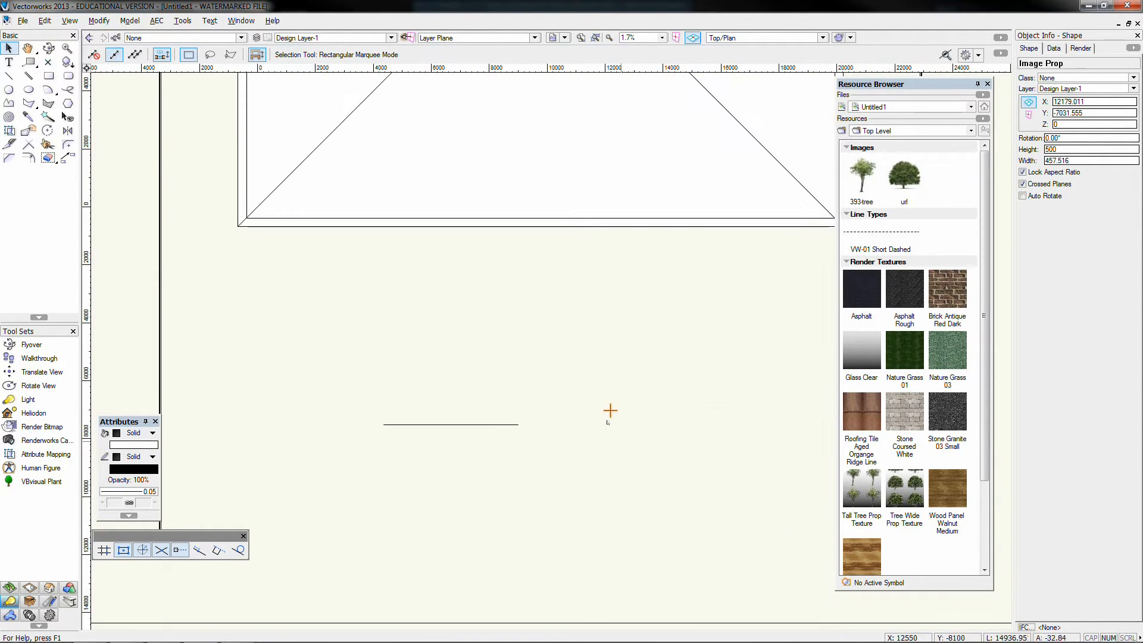
double_click(1055, 149)
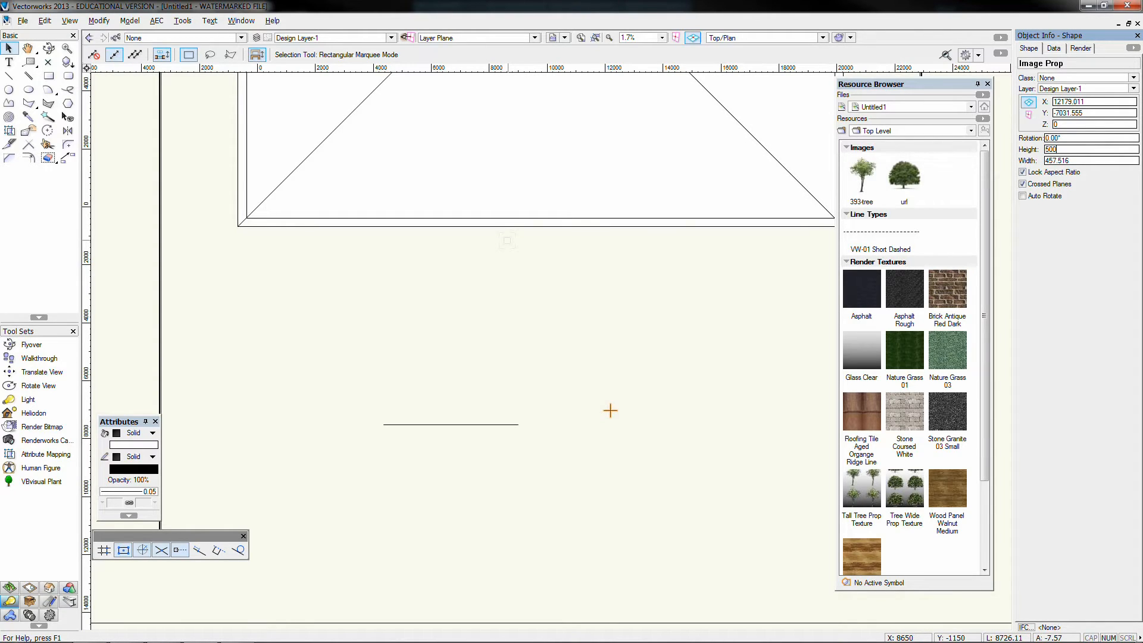
text(5000)
key(Return)
Select the wide tree and the tall tree in turn to compare their prop settings, and restore the saved view ISO Wk01
scroll(491, 281, down, 2)
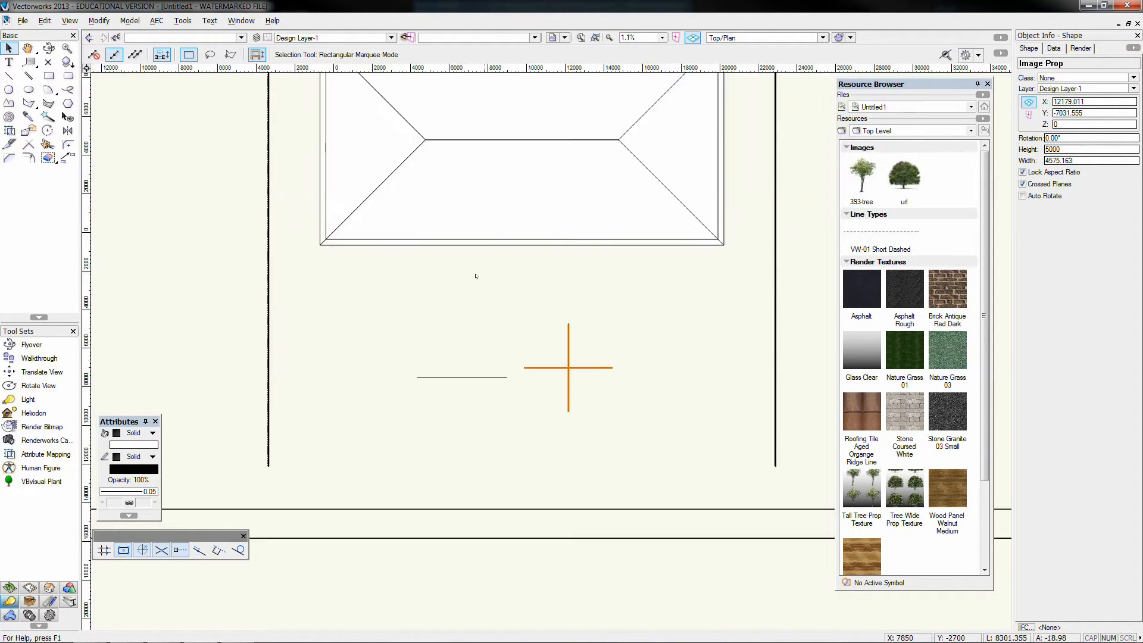
click(440, 377)
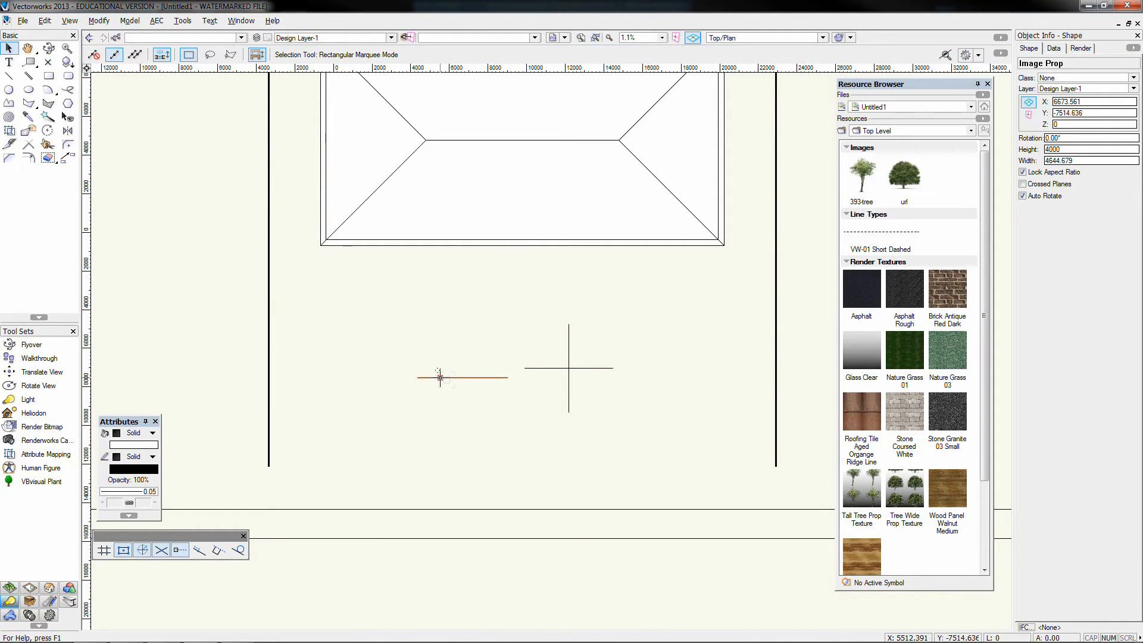
click(547, 368)
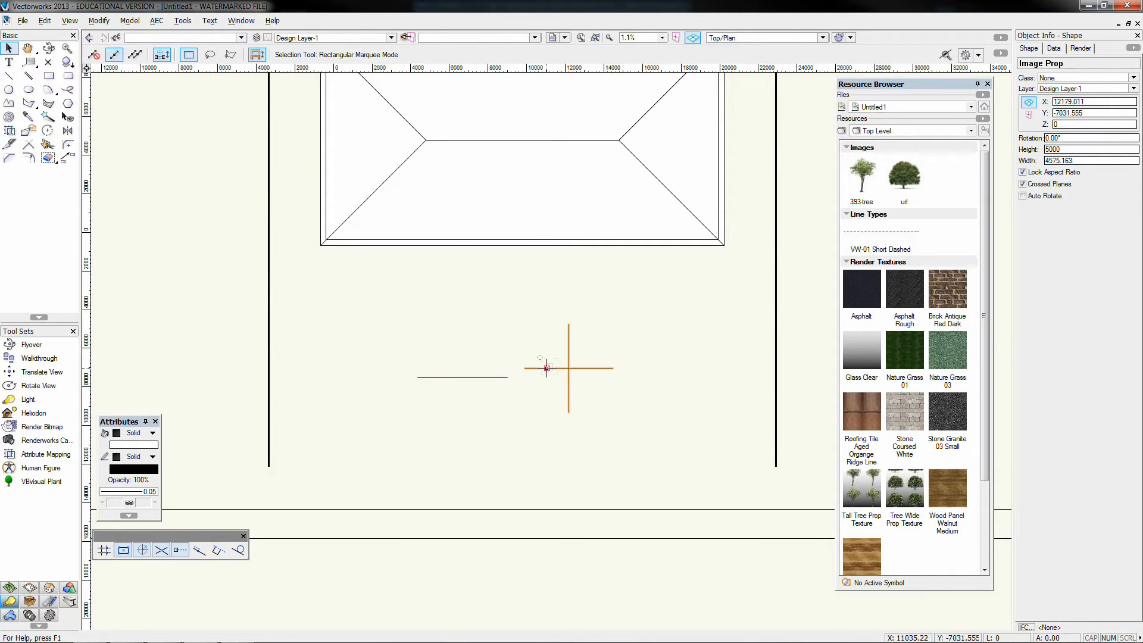
click(564, 37)
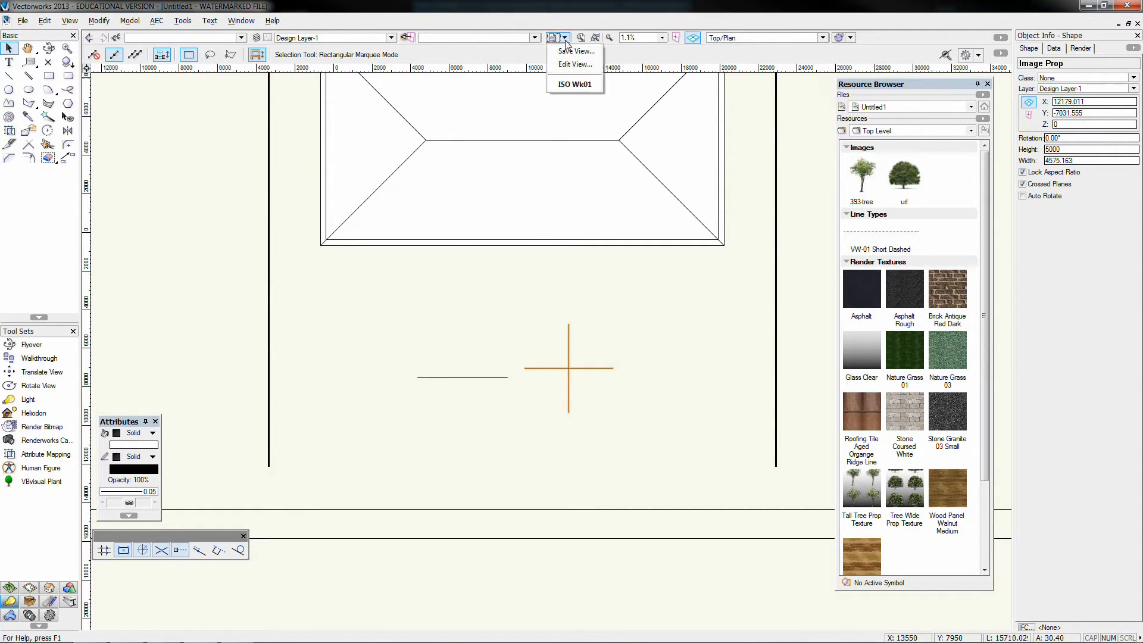
click(575, 84)
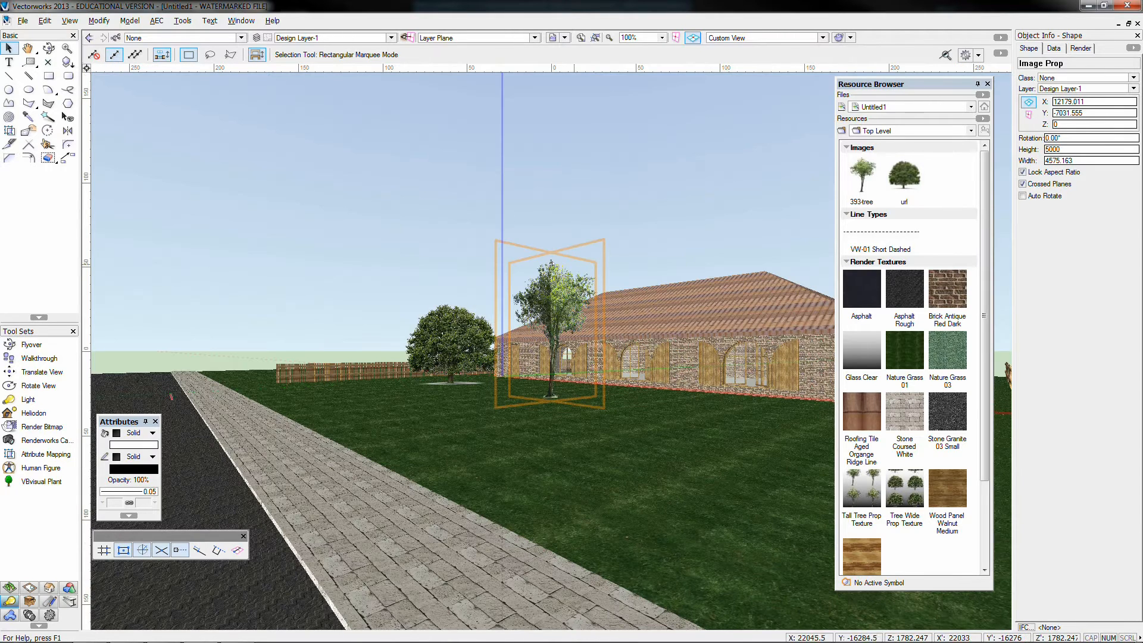
Deselect the tall tree and orbit the site with Flyover to compare the crossed-plane tree with the auto-rotating one
click(518, 375)
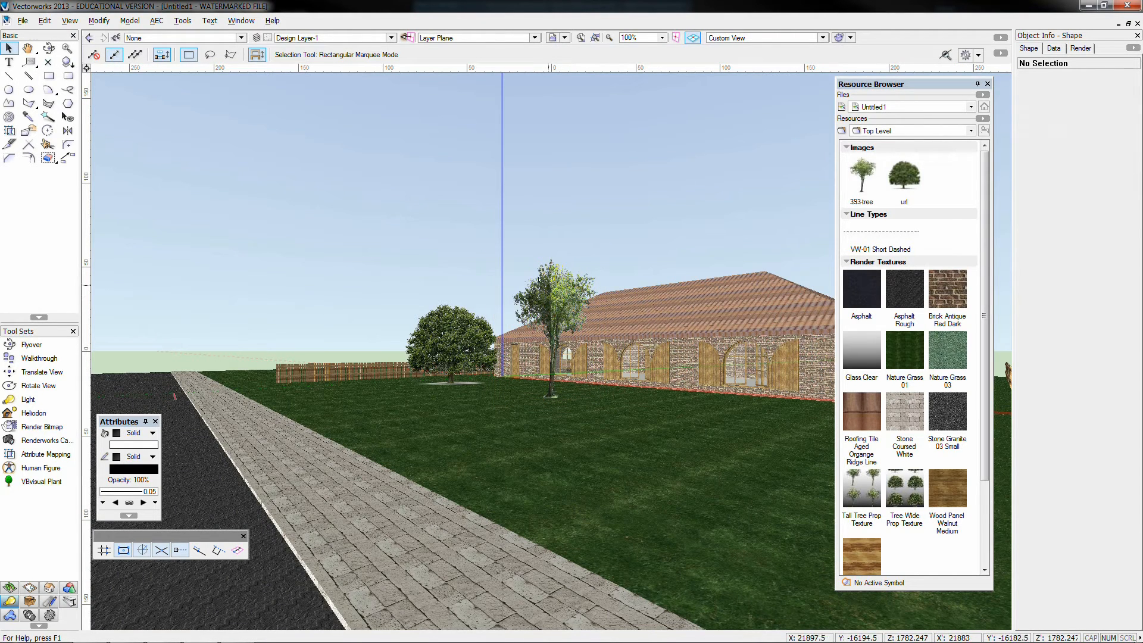
click(48, 48)
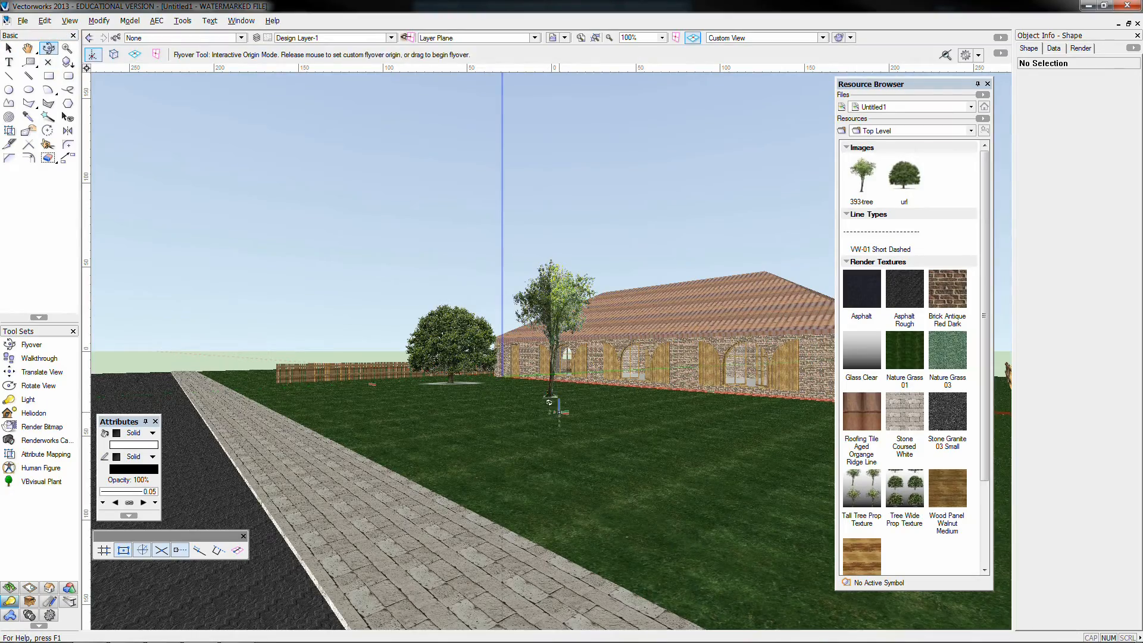
drag(549, 398, 575, 420)
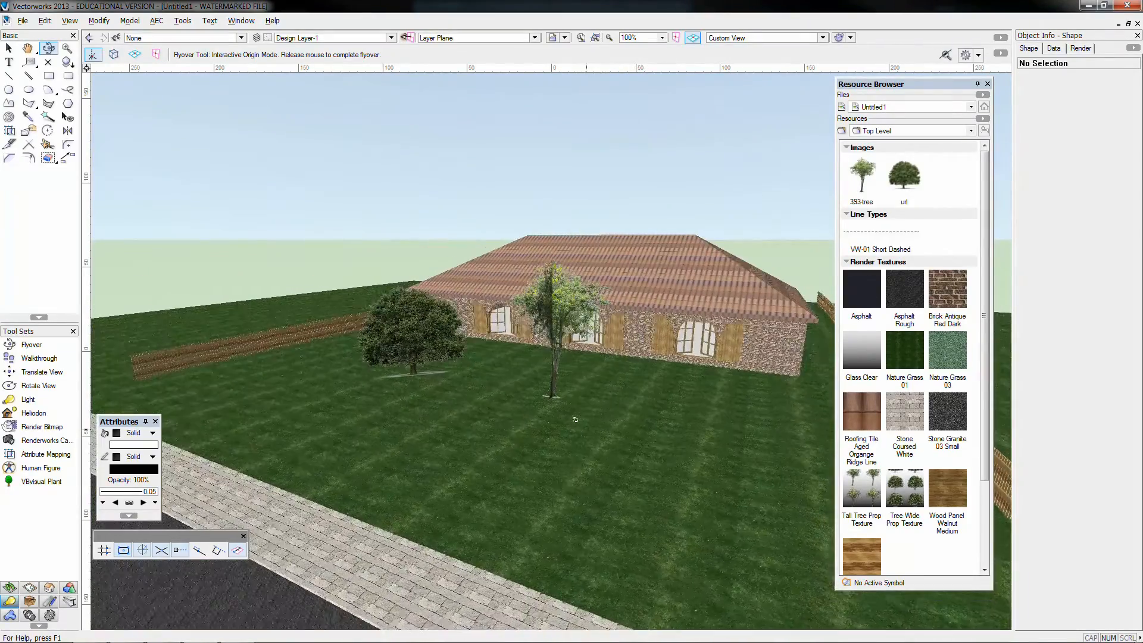
drag(432, 375, 347, 262)
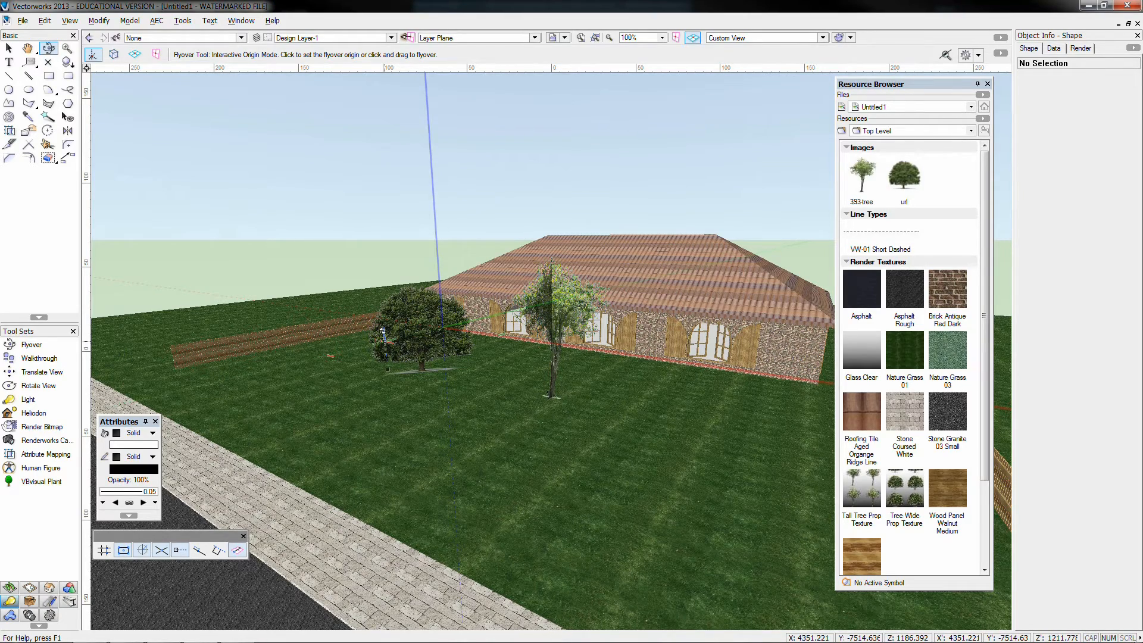
drag(408, 374, 368, 390)
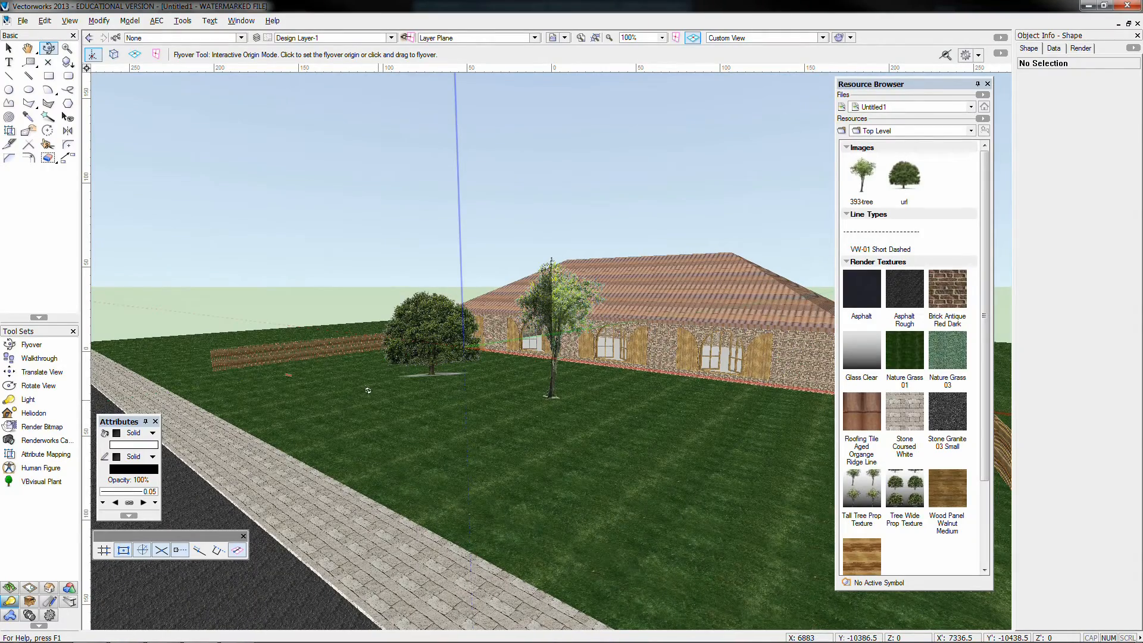
drag(426, 395, 459, 400)
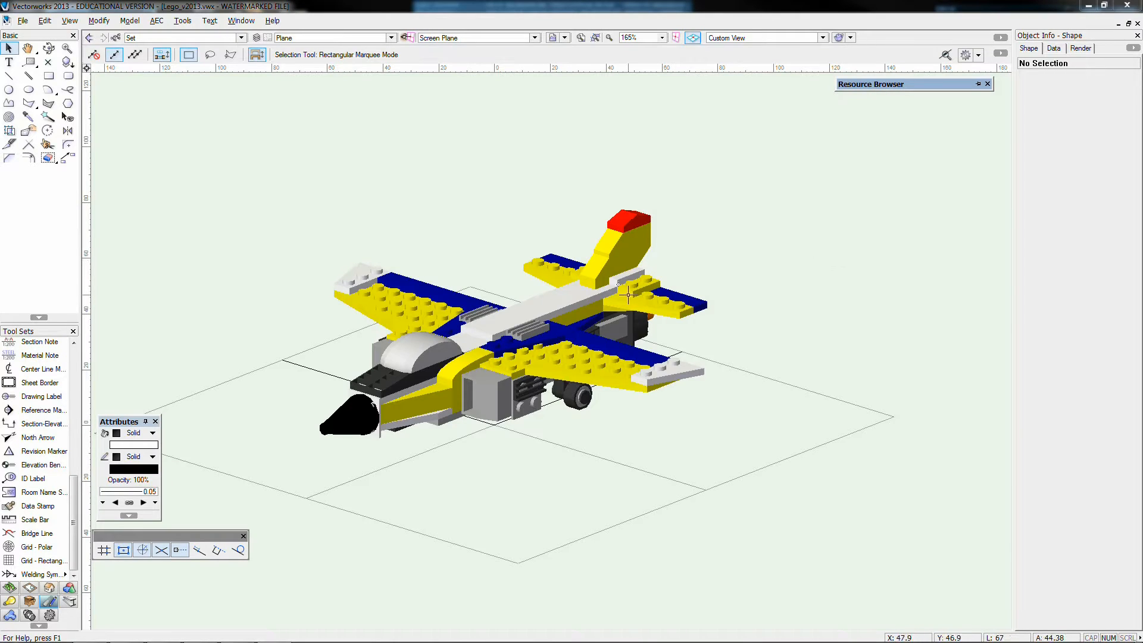
Orbit the Lego plane with Flyover, and return the model to the Top/Plan view
click(49, 48)
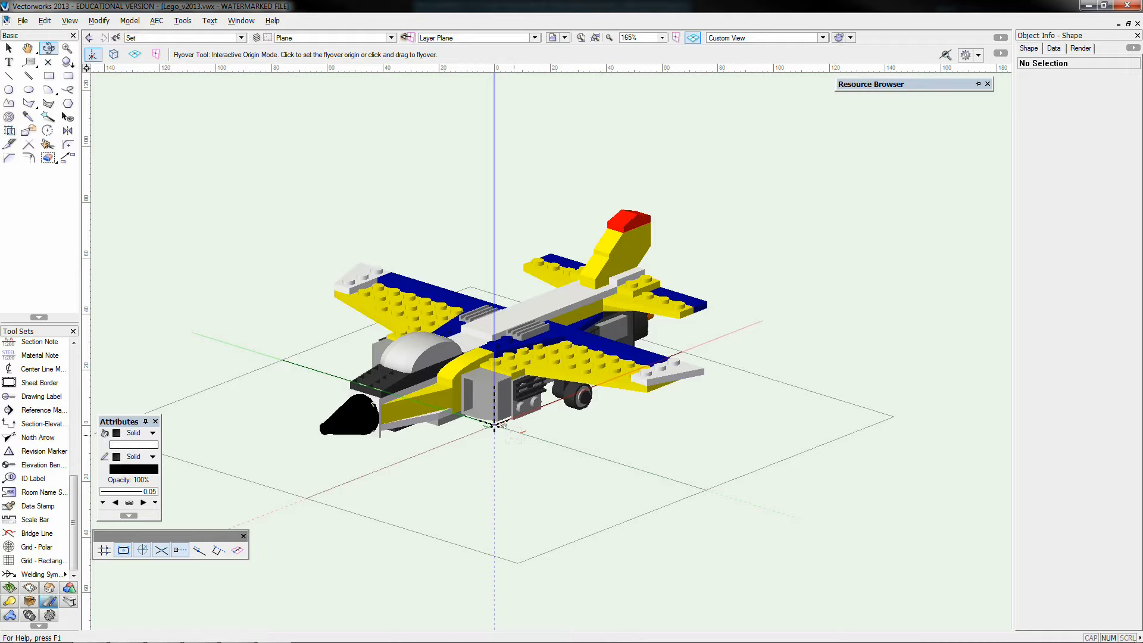
drag(500, 425, 521, 407)
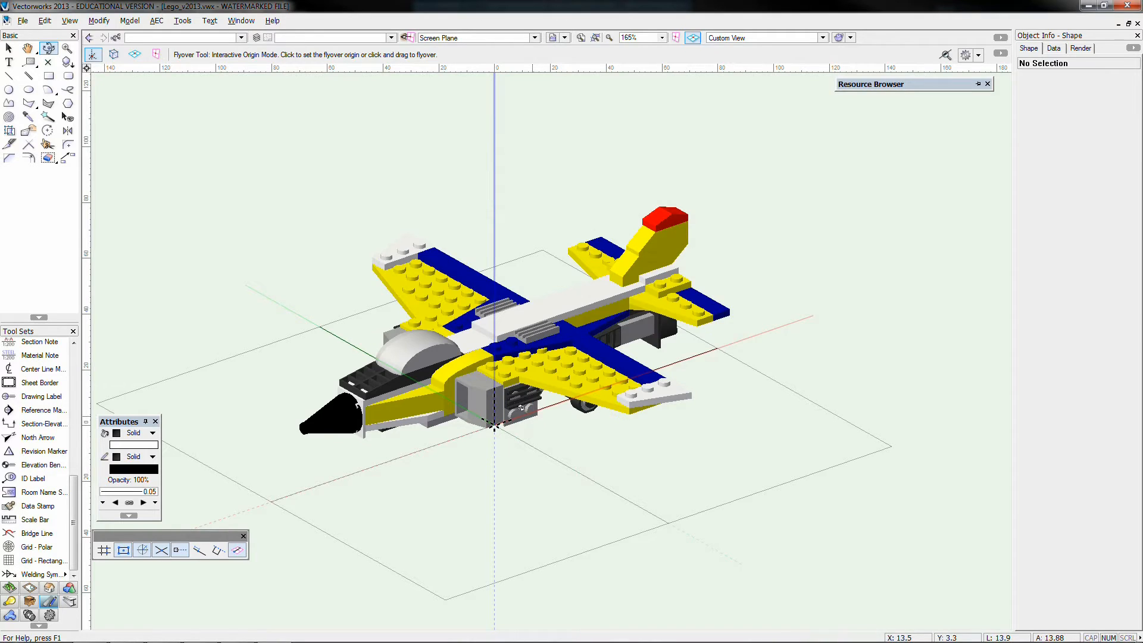
key(x)
key(ctrl+5)
scroll(535, 419, down, 1)
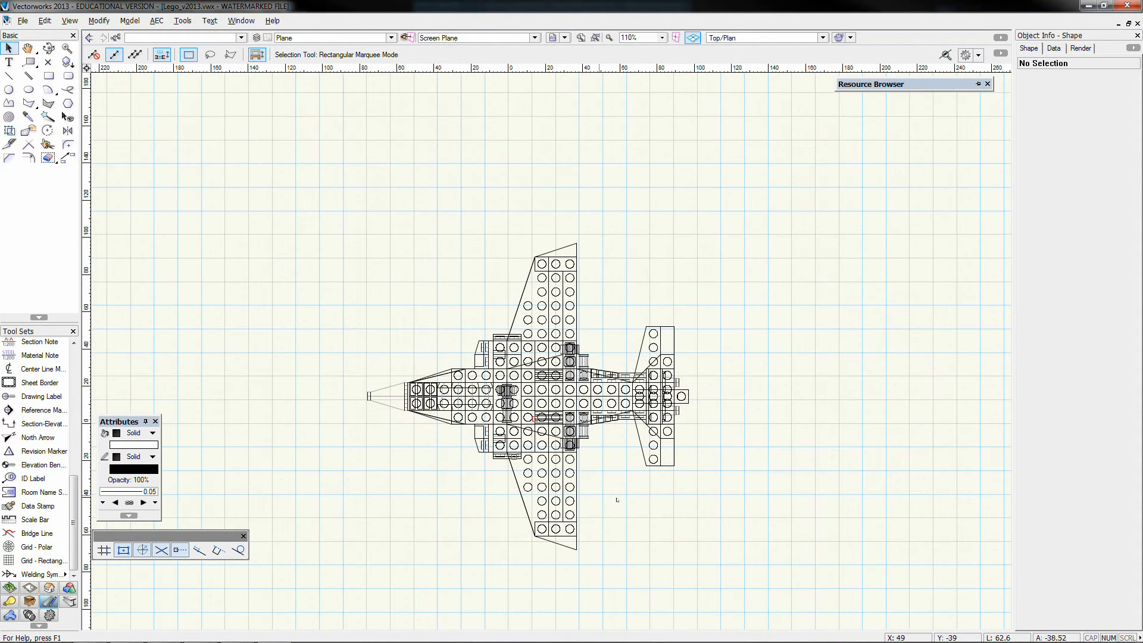
middle_drag(617, 500, 600, 472)
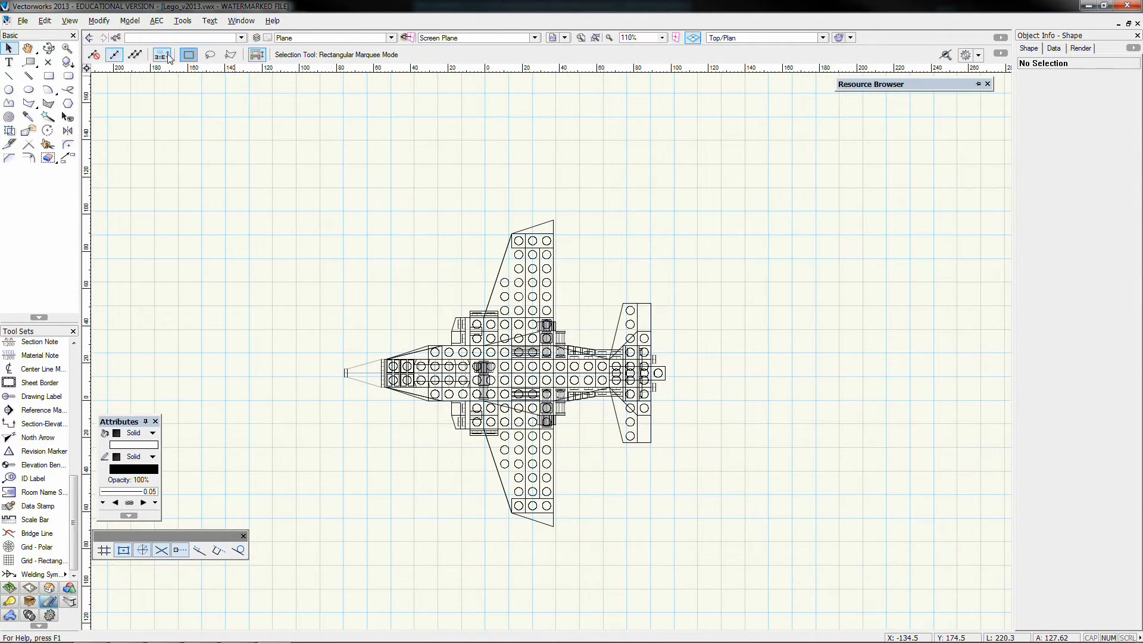
Create a Top/Plan viewport with name and drawing title Plan on sheet layer SL01-02 [Section Viewport Examples]
click(67, 23)
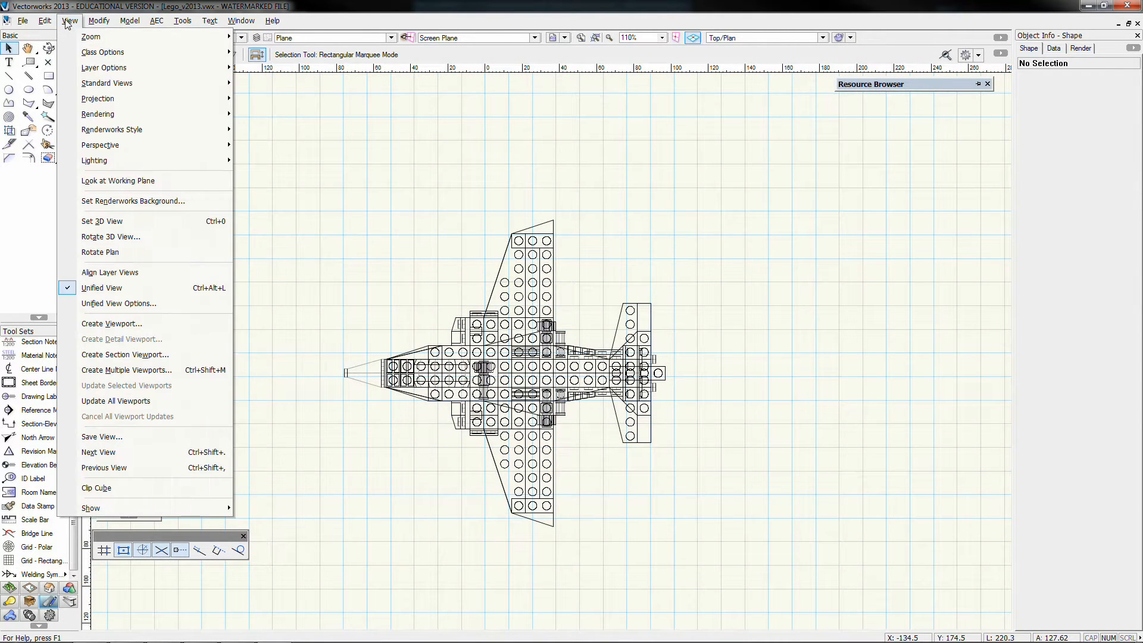
click(103, 325)
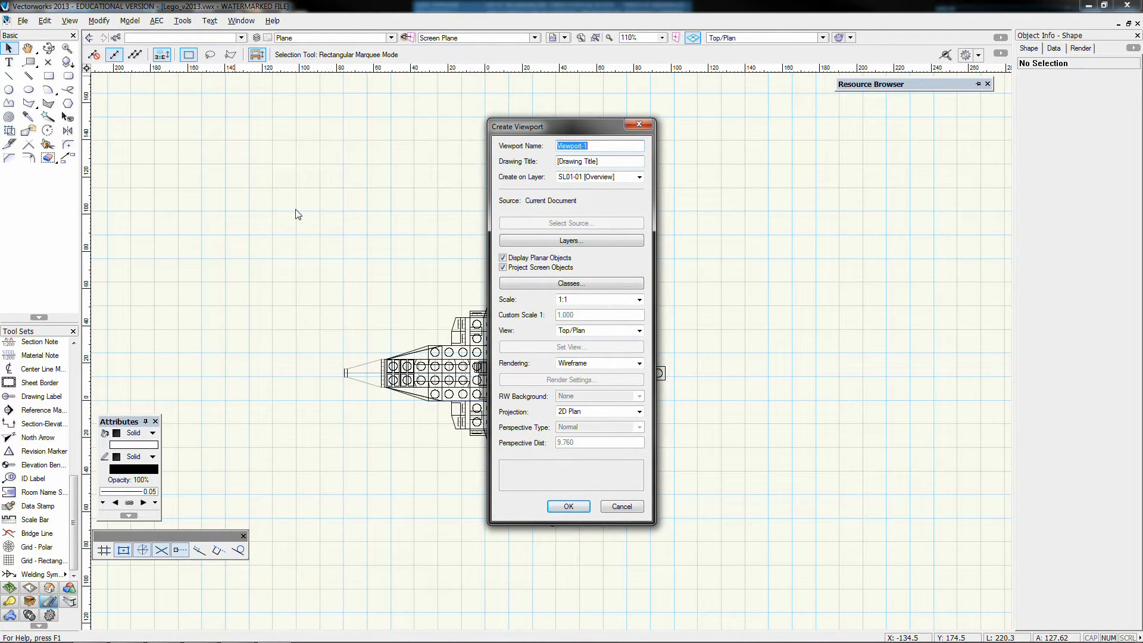
text(P)
key(Tab)
text(Plan)
key(Tab)
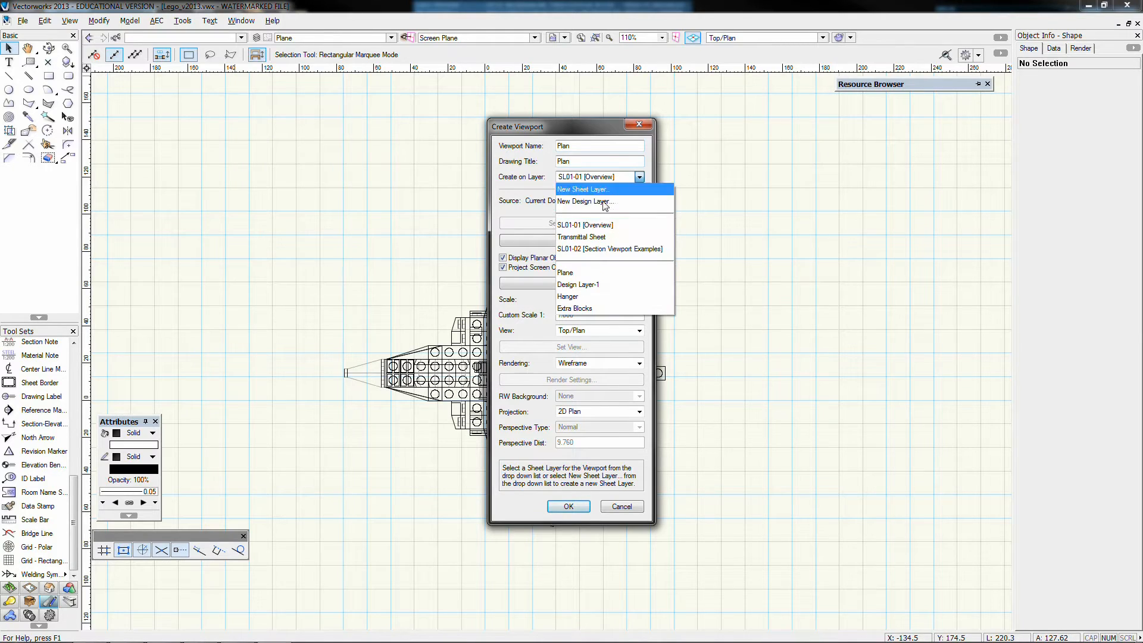
click(621, 177)
click(586, 249)
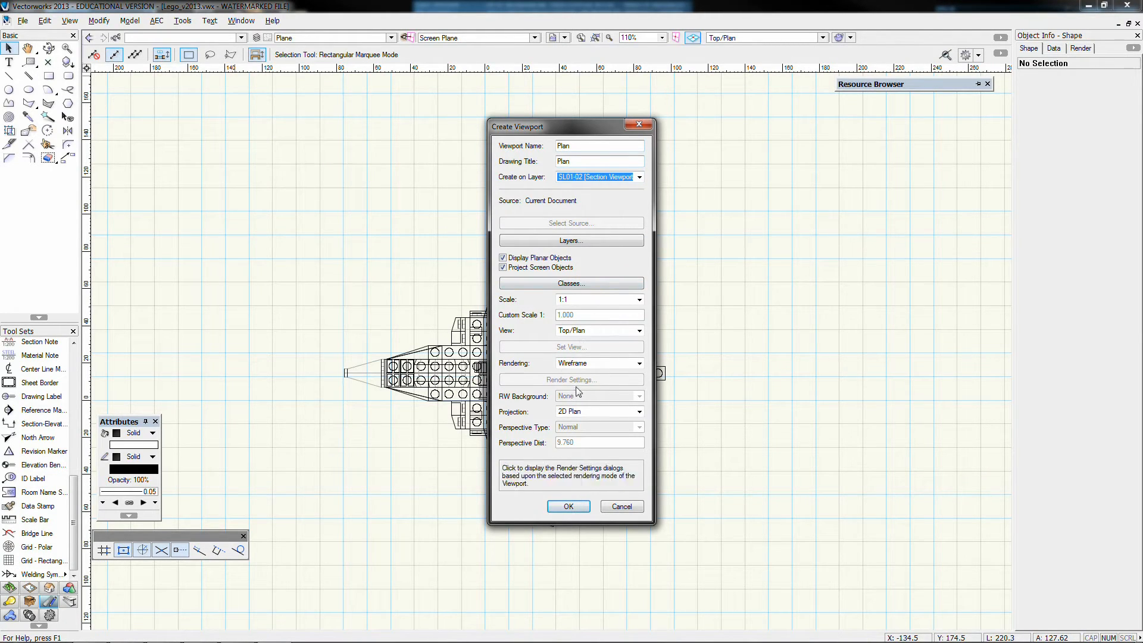
click(568, 506)
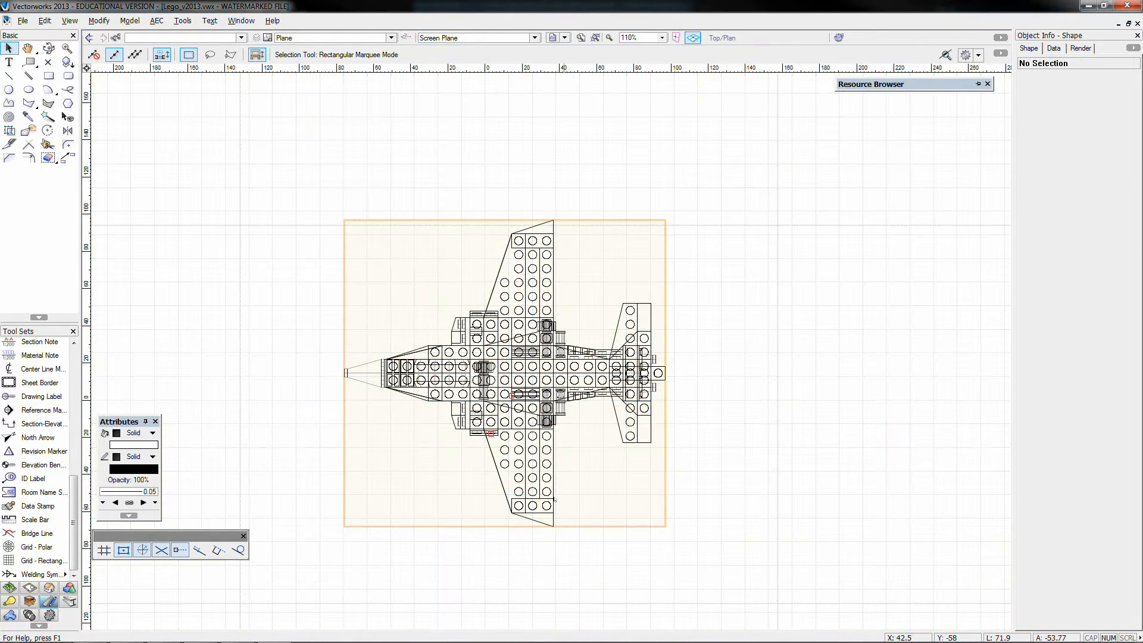
Scale the plan viewport to 2x and place it in the sheet's upper-left area at about X -373, Y 269
scroll(566, 509, down, 3)
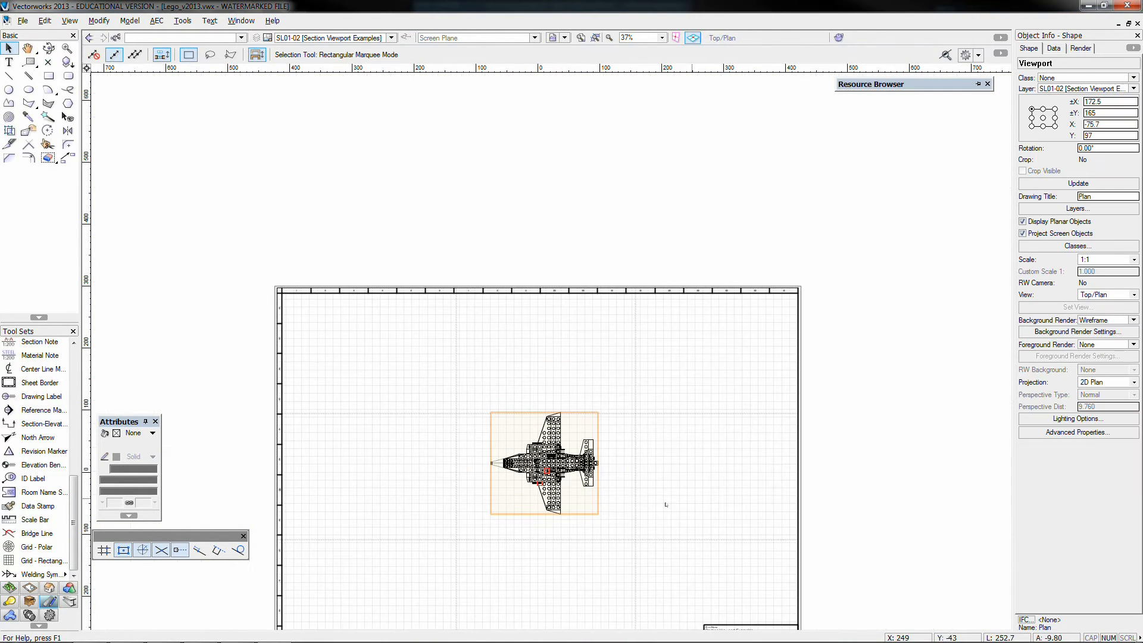
middle_drag(622, 520, 570, 356)
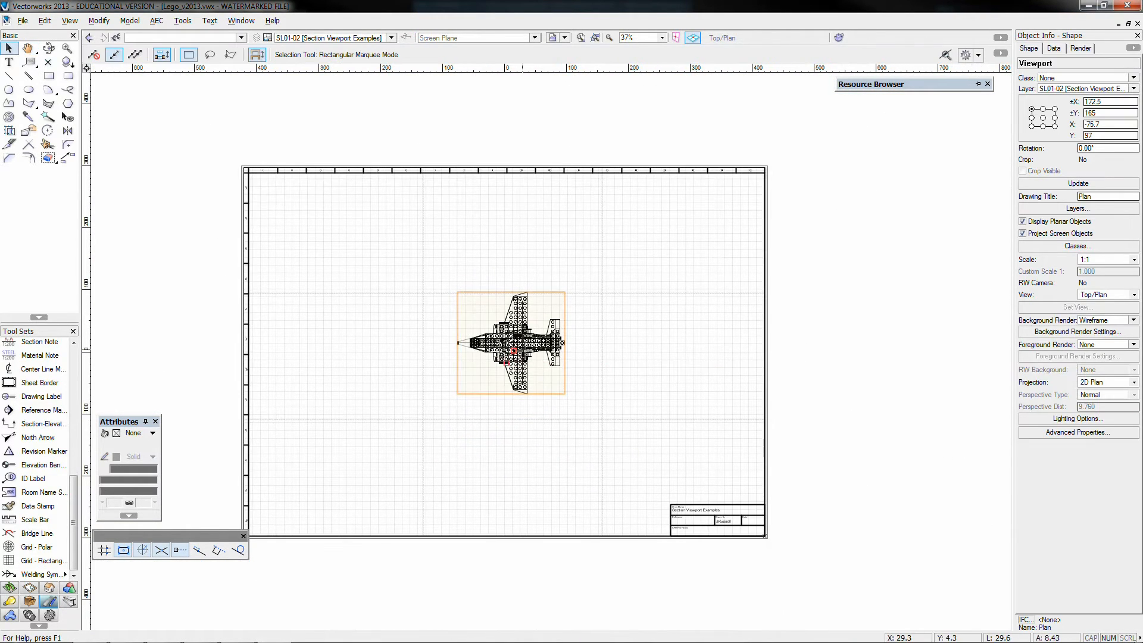
drag(511, 343, 374, 264)
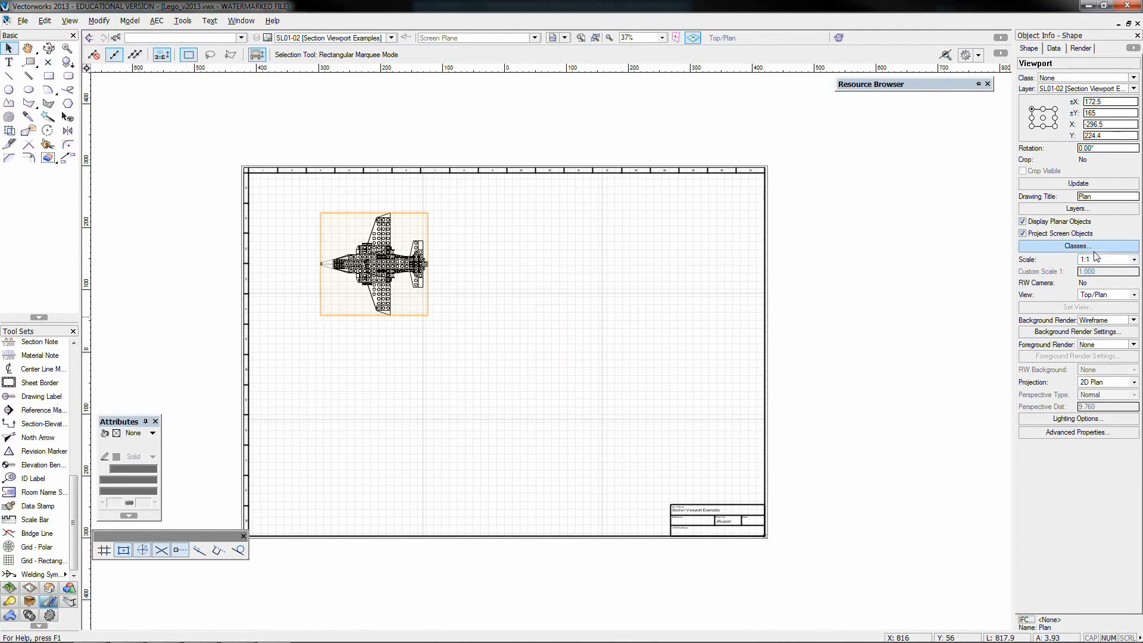
click(1134, 260)
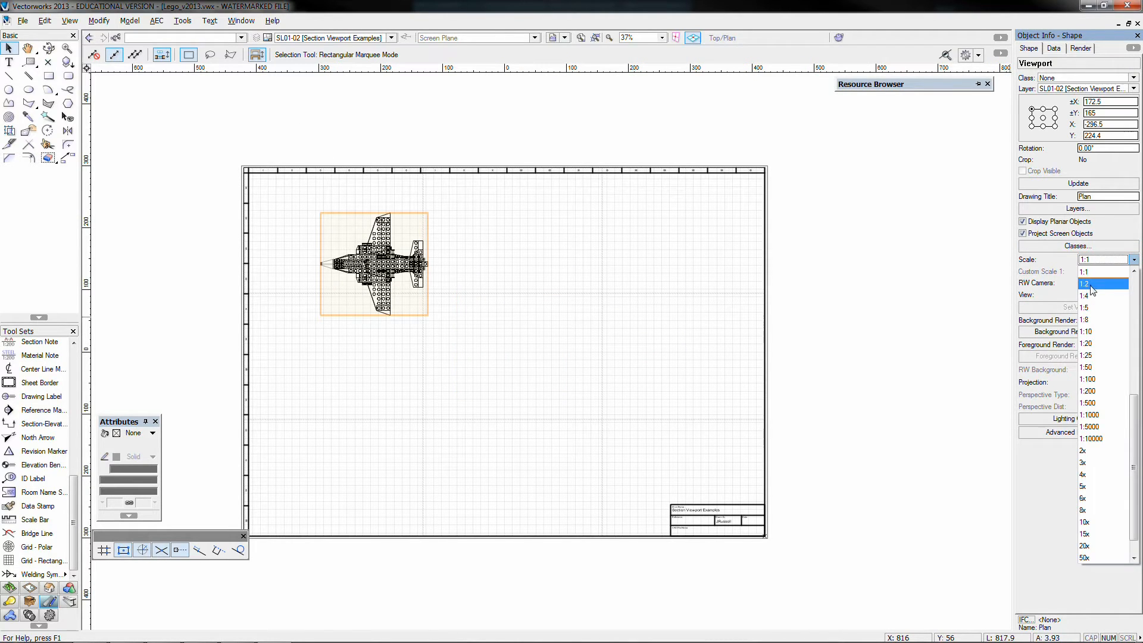
click(1085, 451)
drag(390, 268, 396, 292)
click(633, 276)
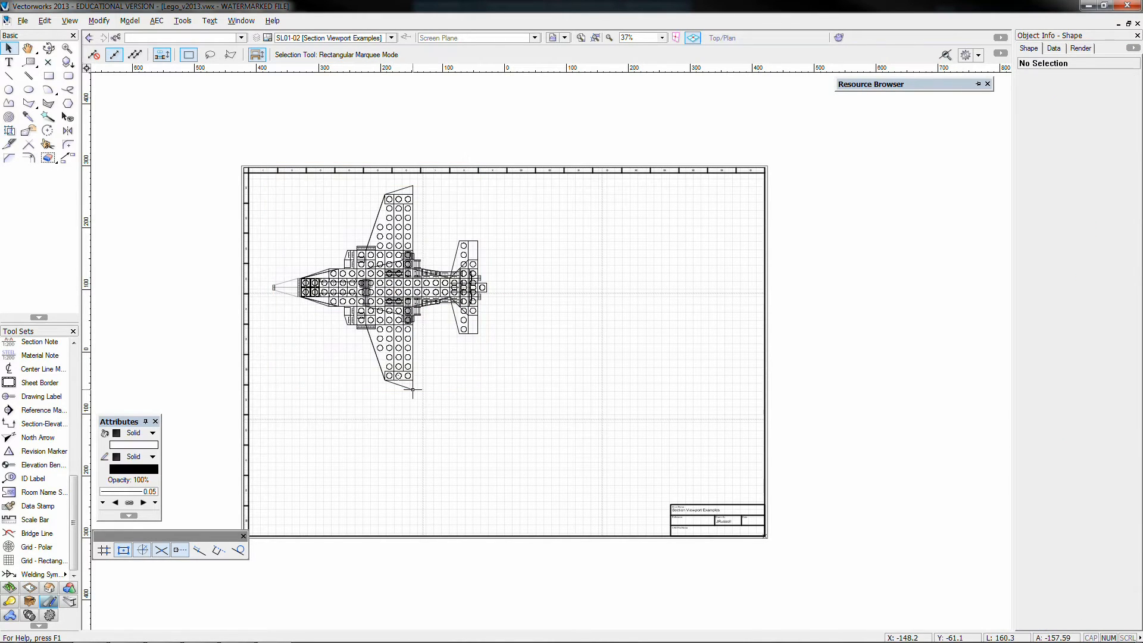
Check the plan viewport's settings, and look at sheet layer SL01-01 [Overview] before returning to SL01-02 [Section Viewport Examples]
click(374, 286)
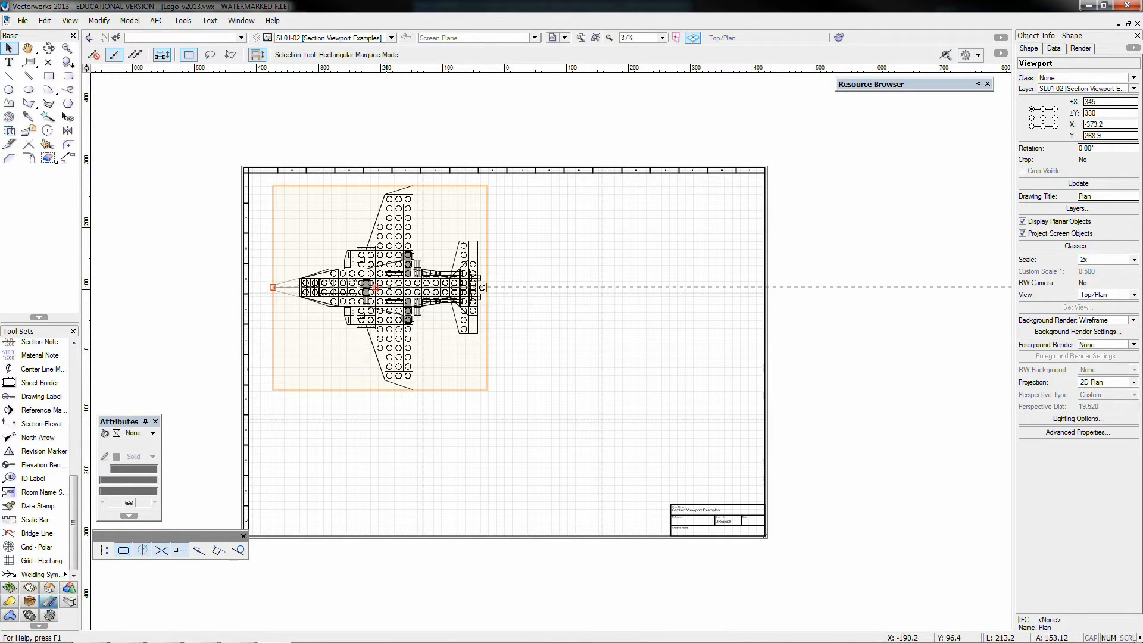
click(181, 178)
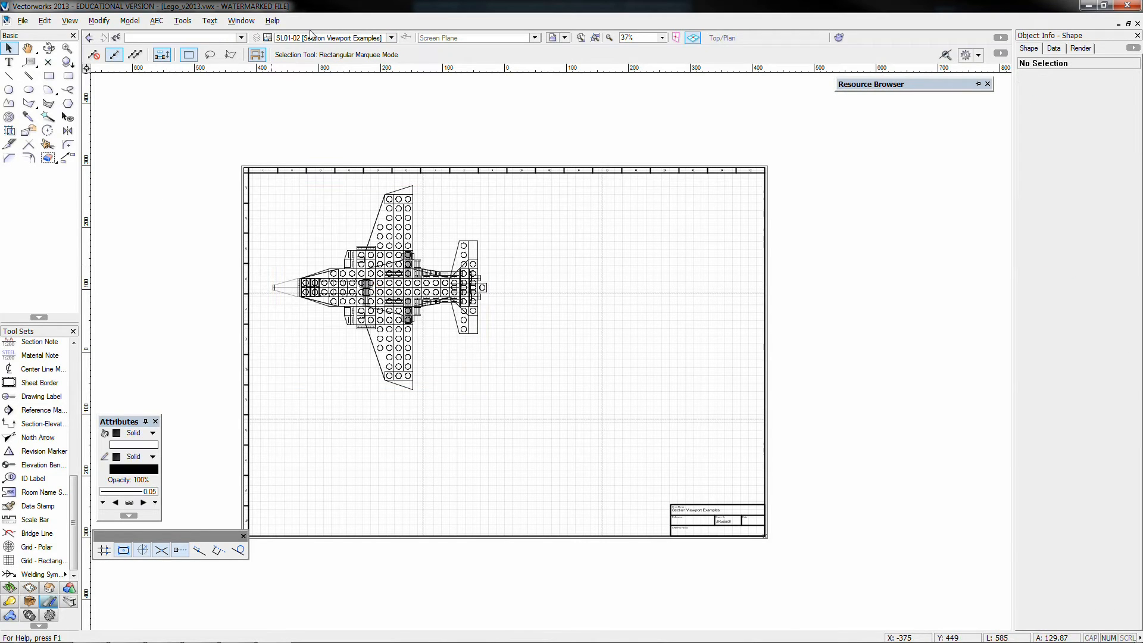
click(309, 37)
click(307, 51)
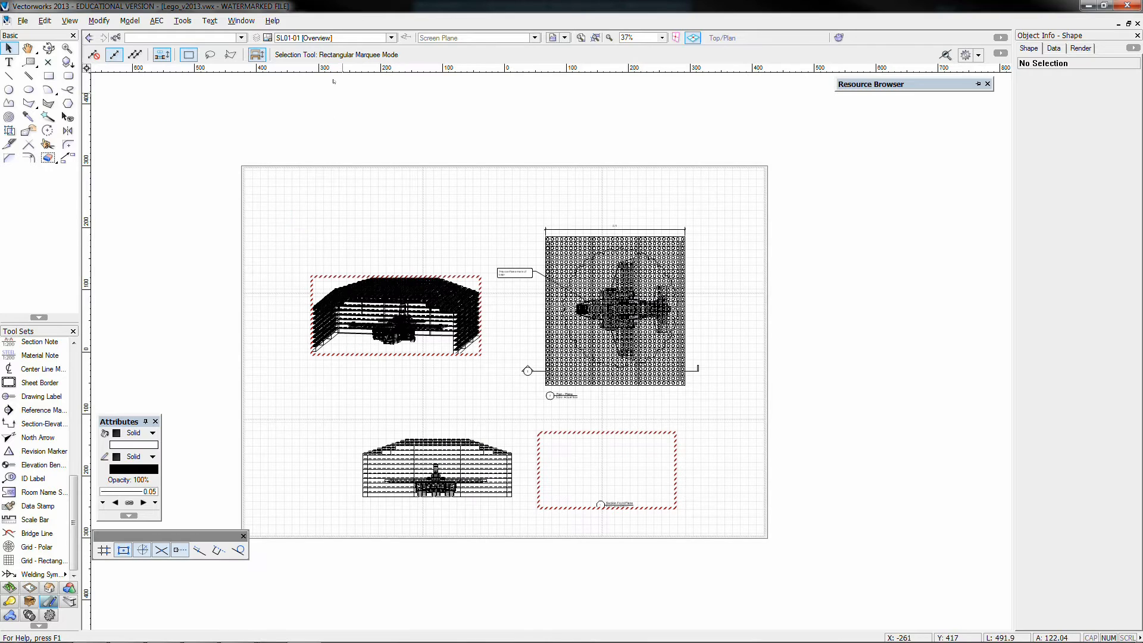
click(301, 38)
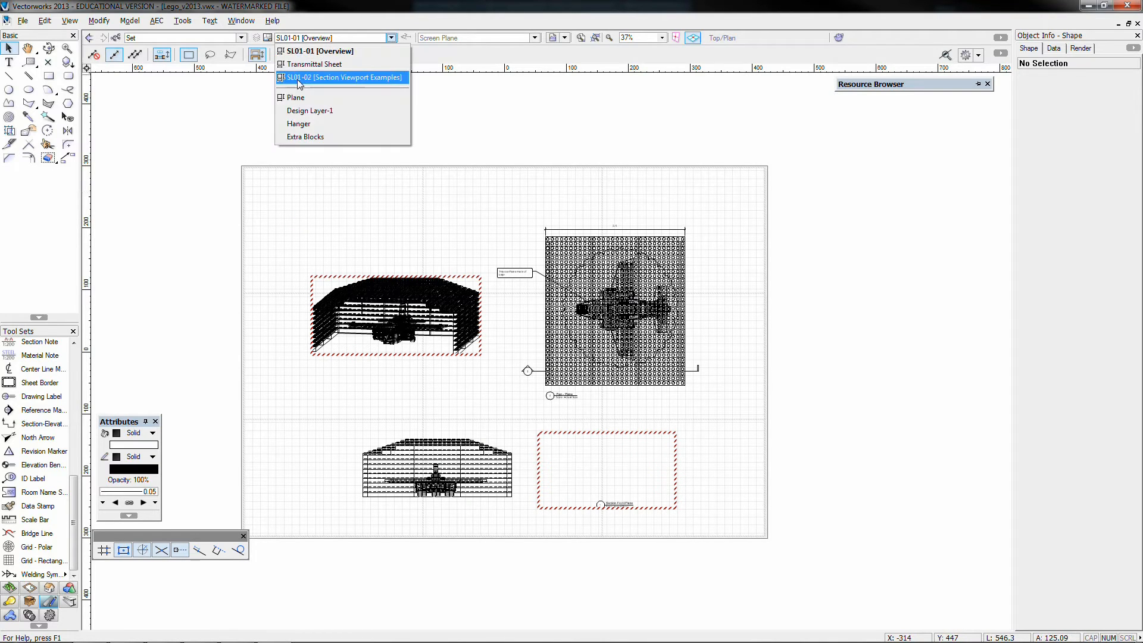
click(333, 78)
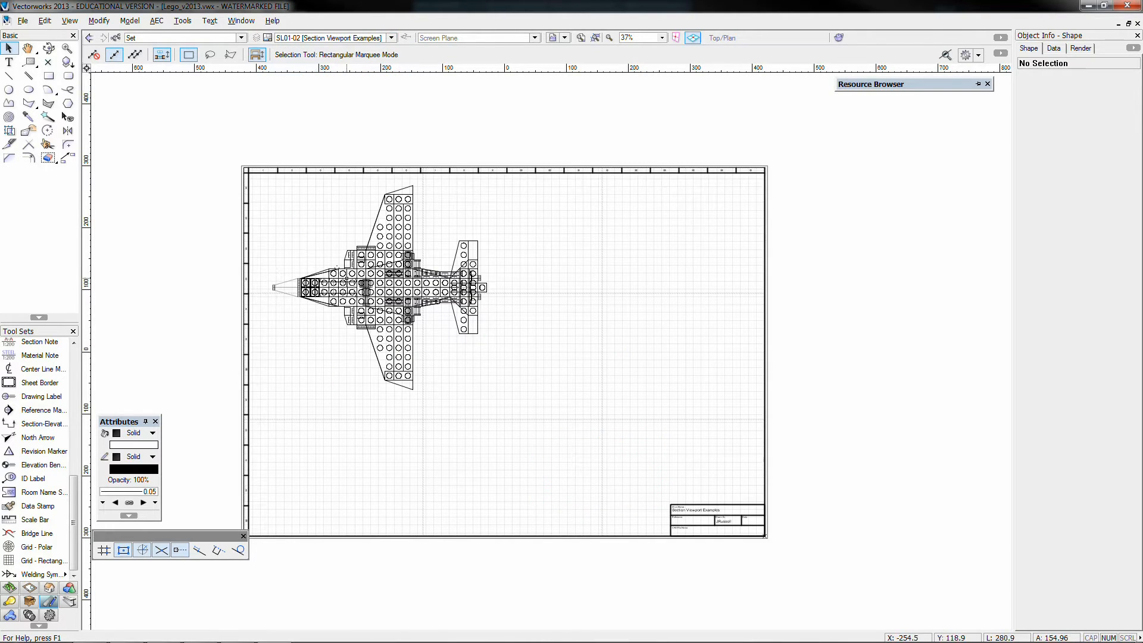
Shift the plan viewport horizontally away from the sheet border to about X -351, and deselect it
click(347, 278)
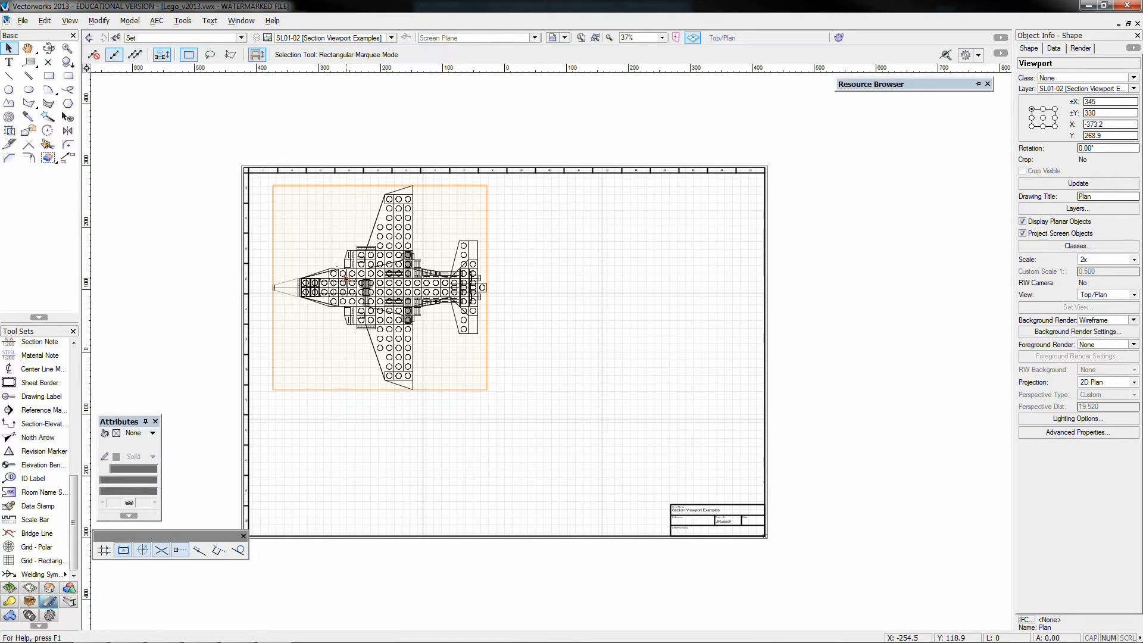
drag(348, 278, 359, 278)
drag(360, 280, 361, 280)
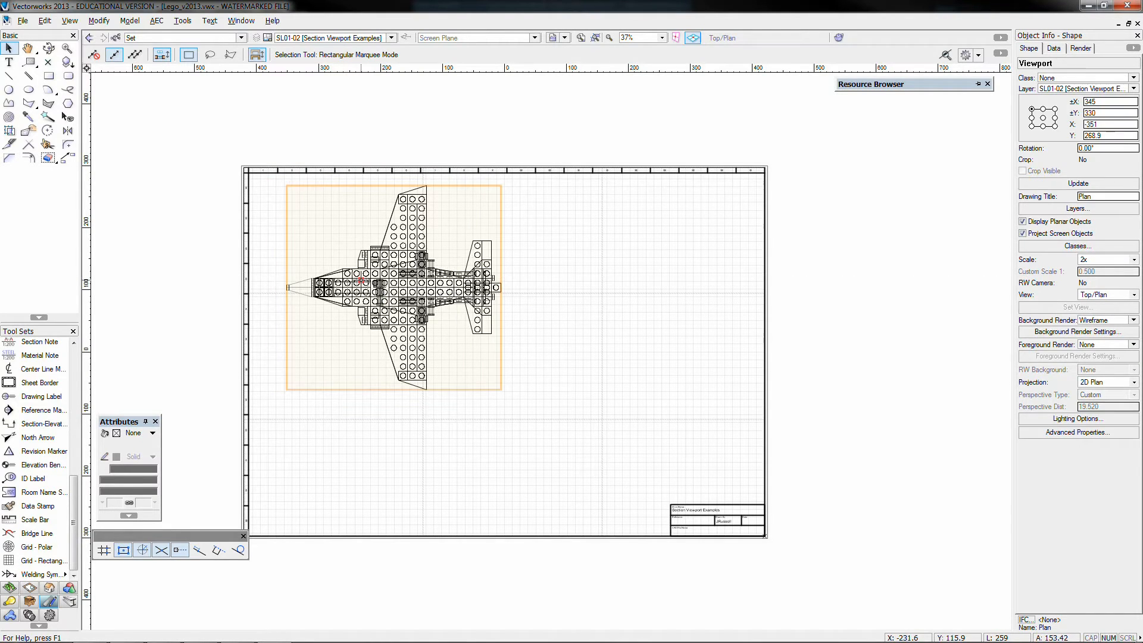
click(209, 117)
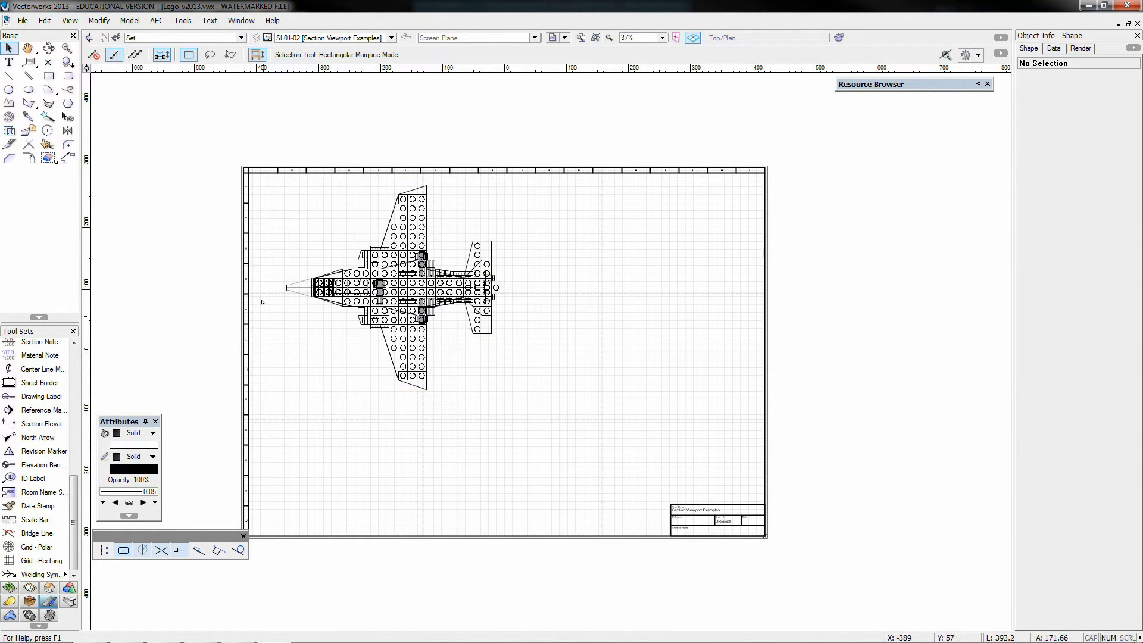
Start a section viewport from the plan viewport with a horizontal section line about 373 long through the plane's centreline, facing up the sheet
double_click(331, 280)
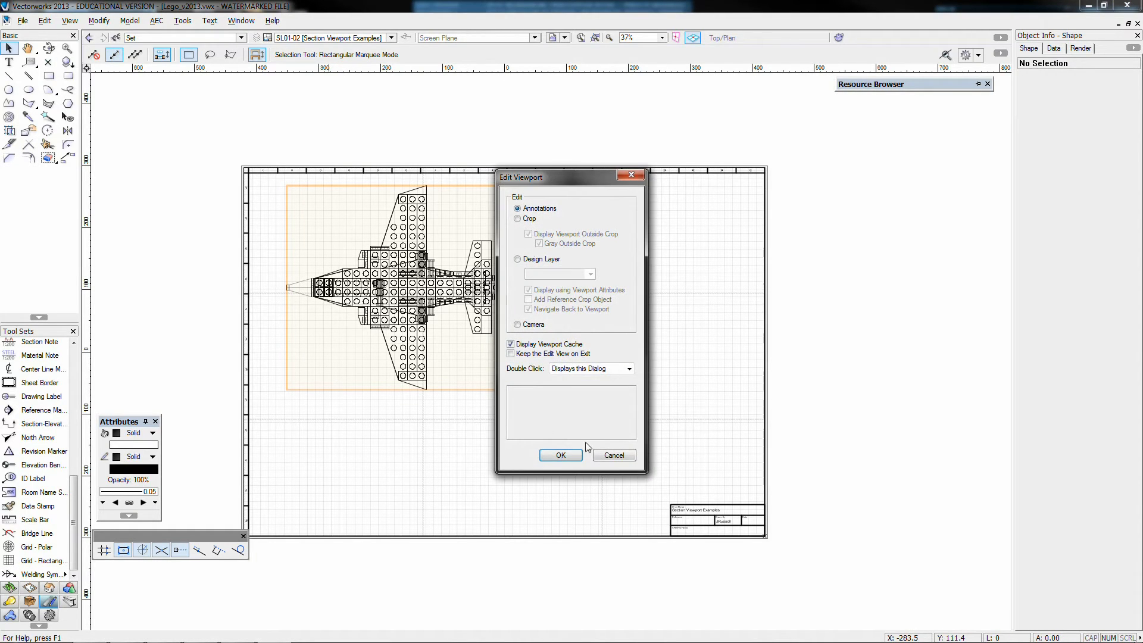
click(604, 454)
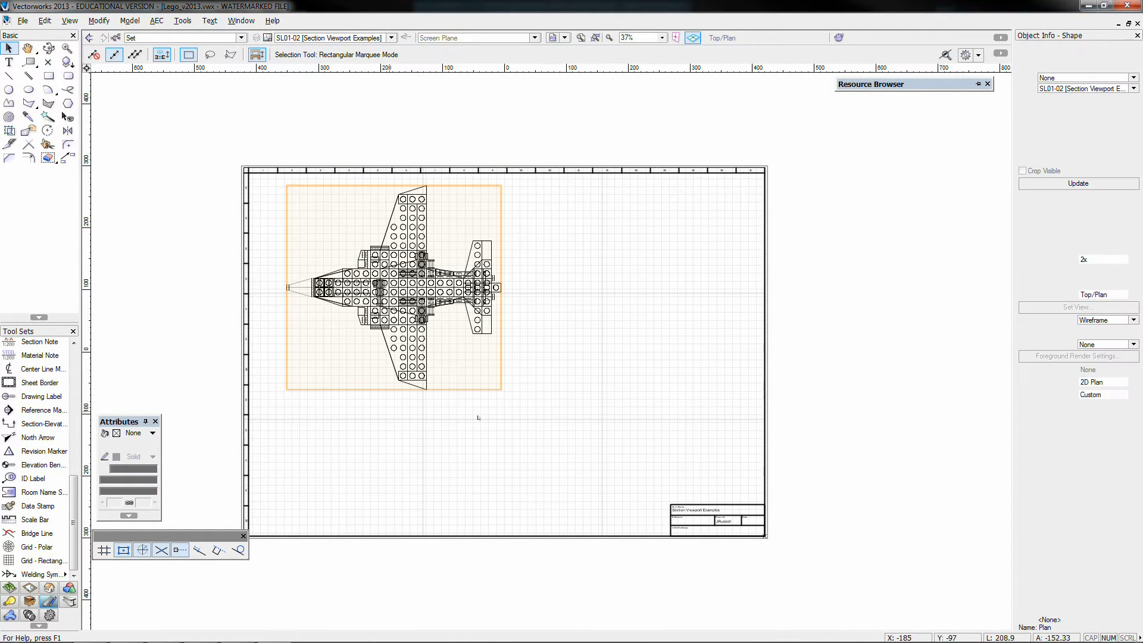
click(70, 20)
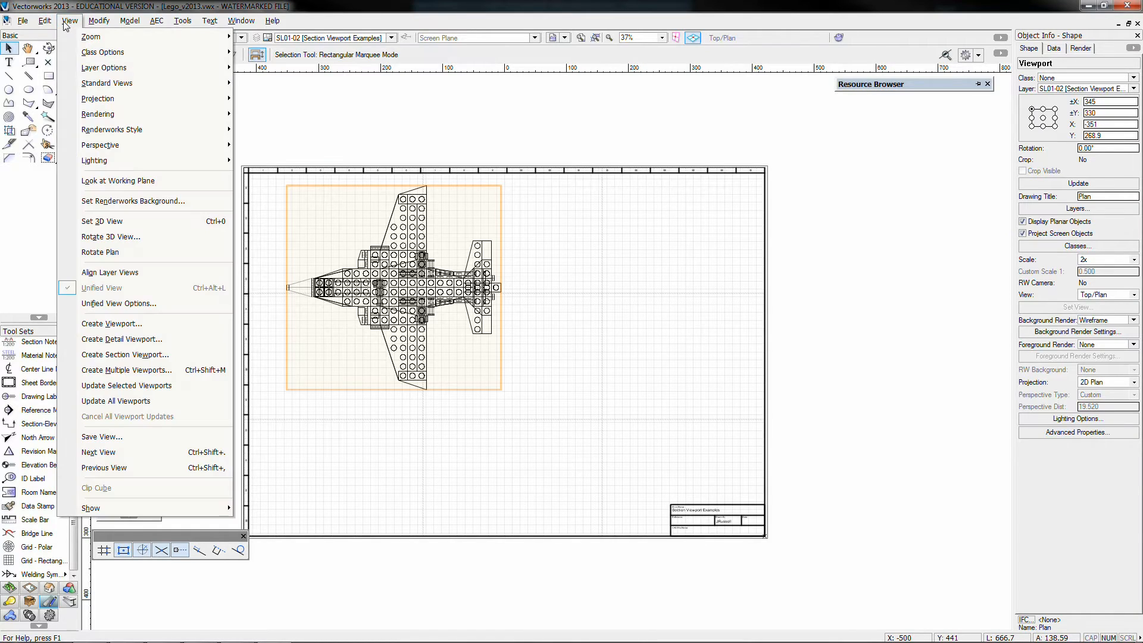
click(121, 356)
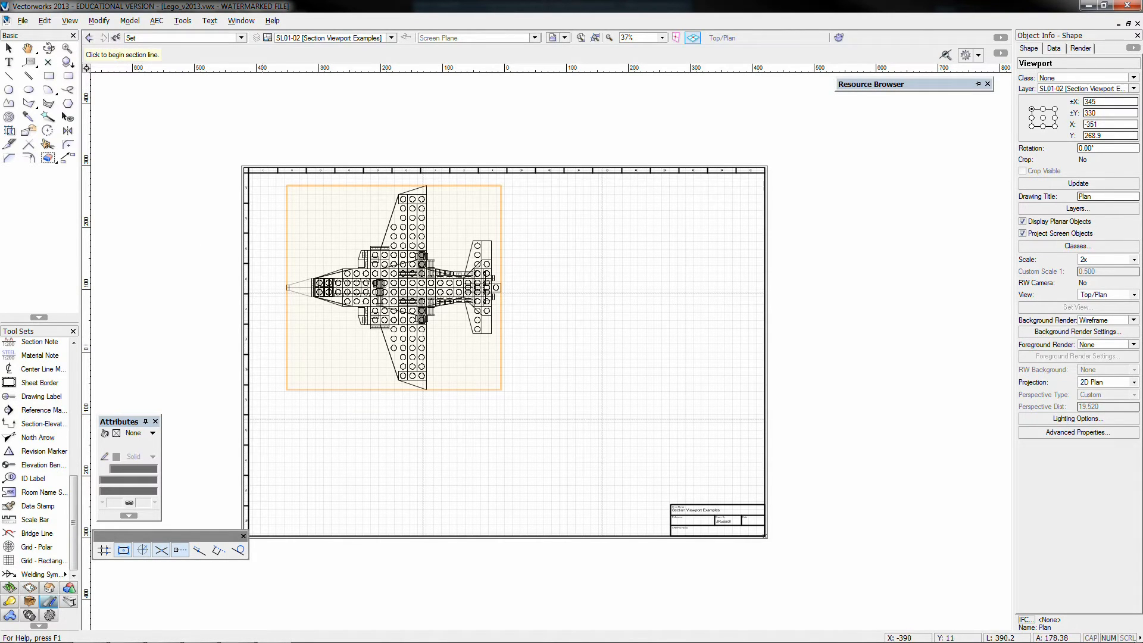
scroll(289, 290, up, 3)
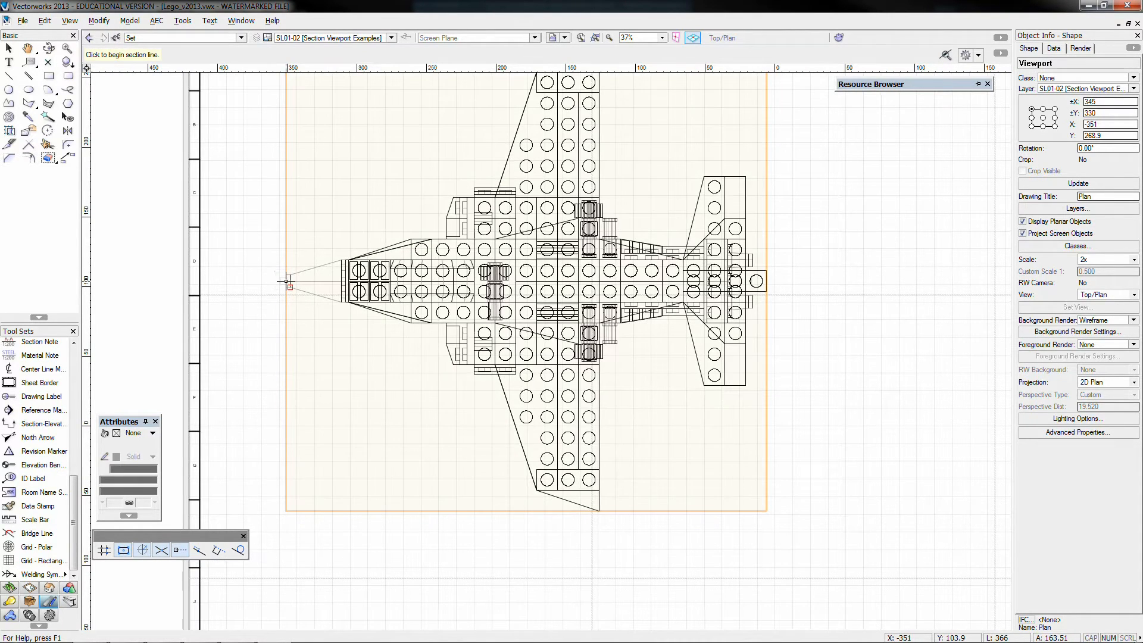
click(269, 281)
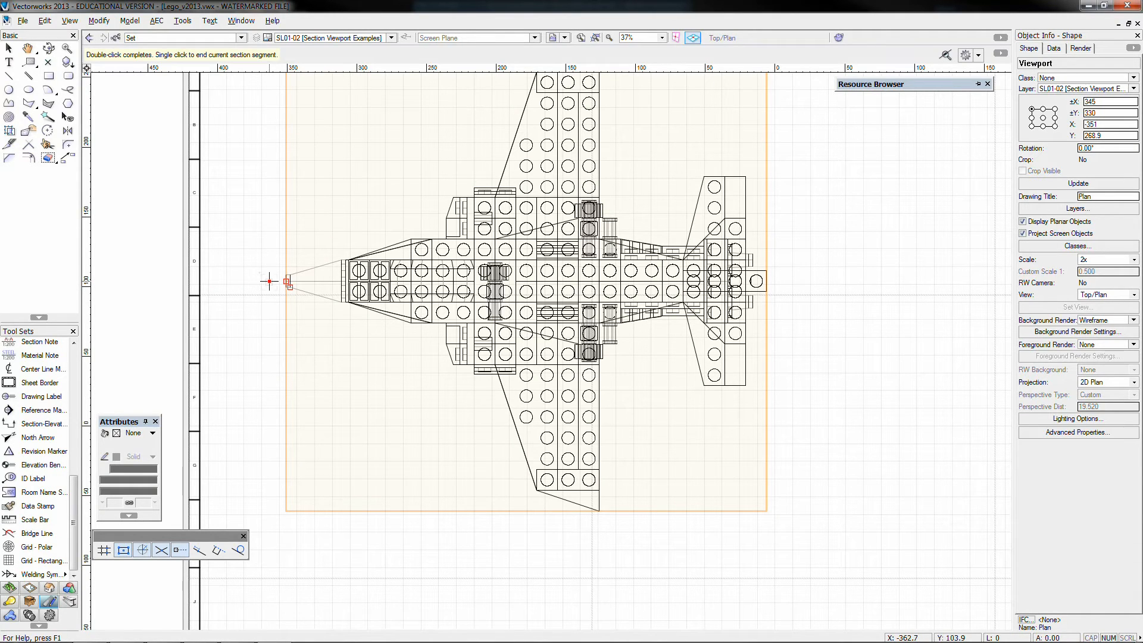
double_click(789, 281)
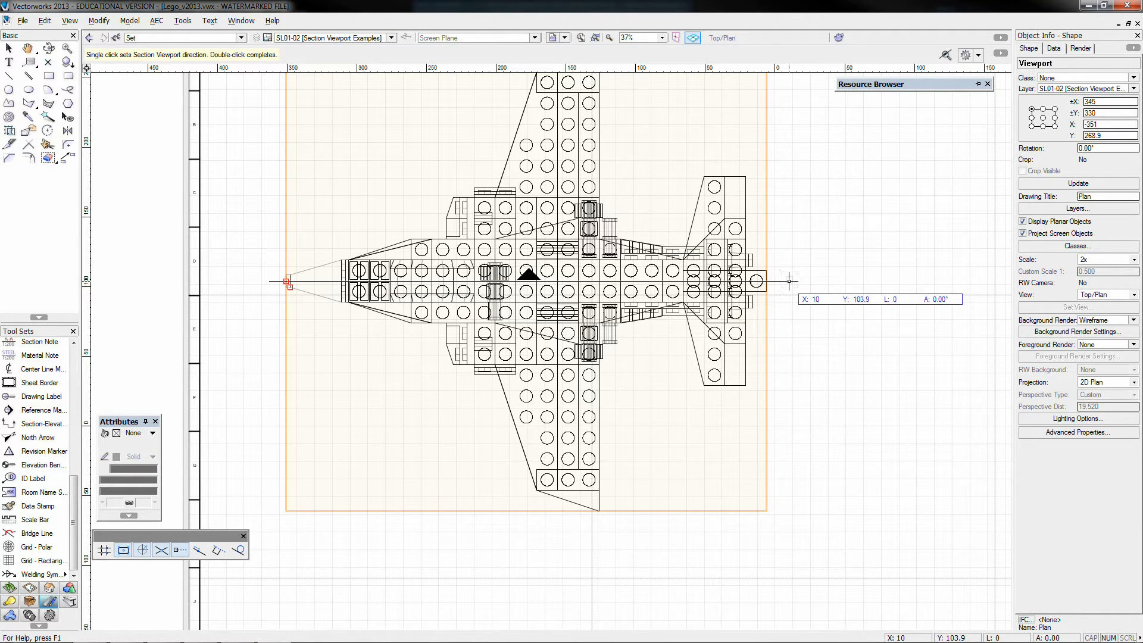
double_click(789, 280)
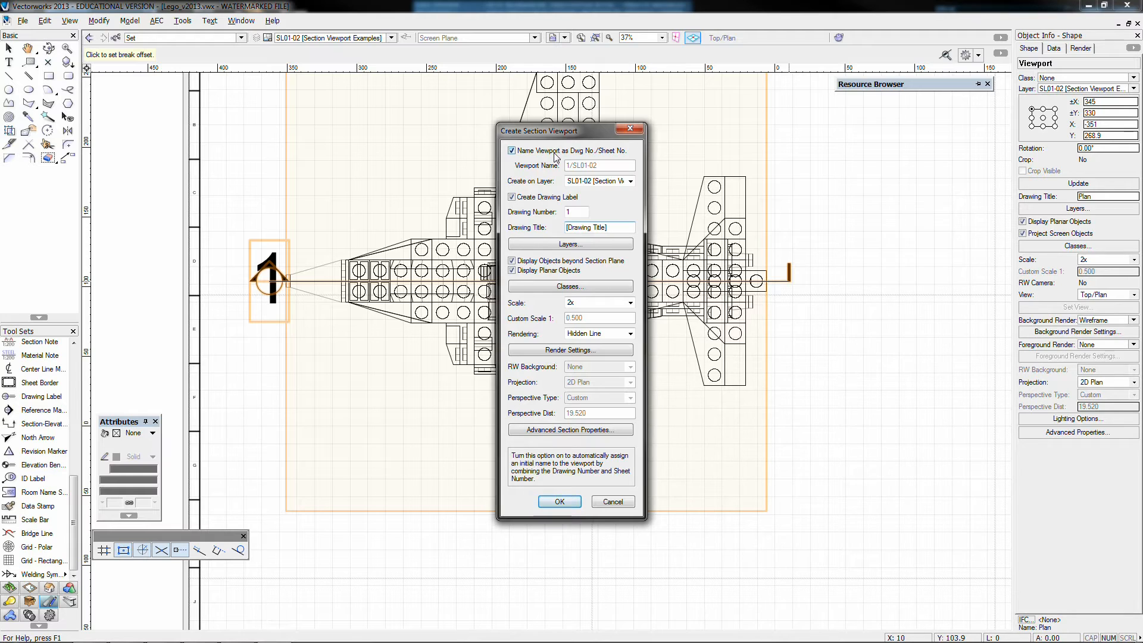
Create the section viewport on SL01-02 [Section Viewport Examples] with drawing number 2 and drawing title Front Section
click(578, 182)
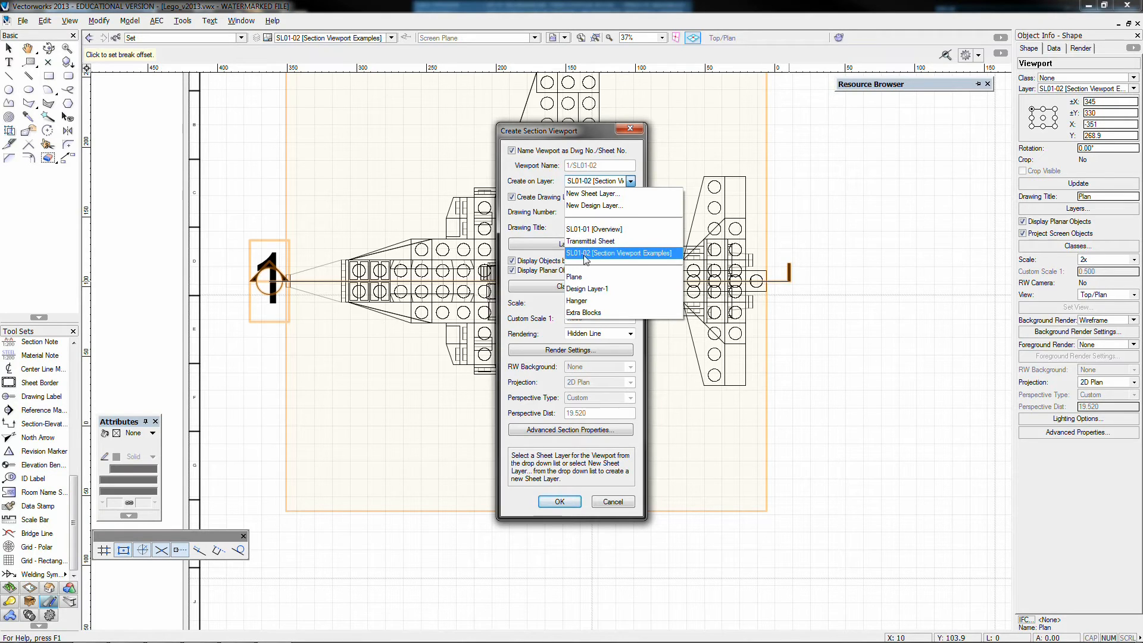
click(610, 254)
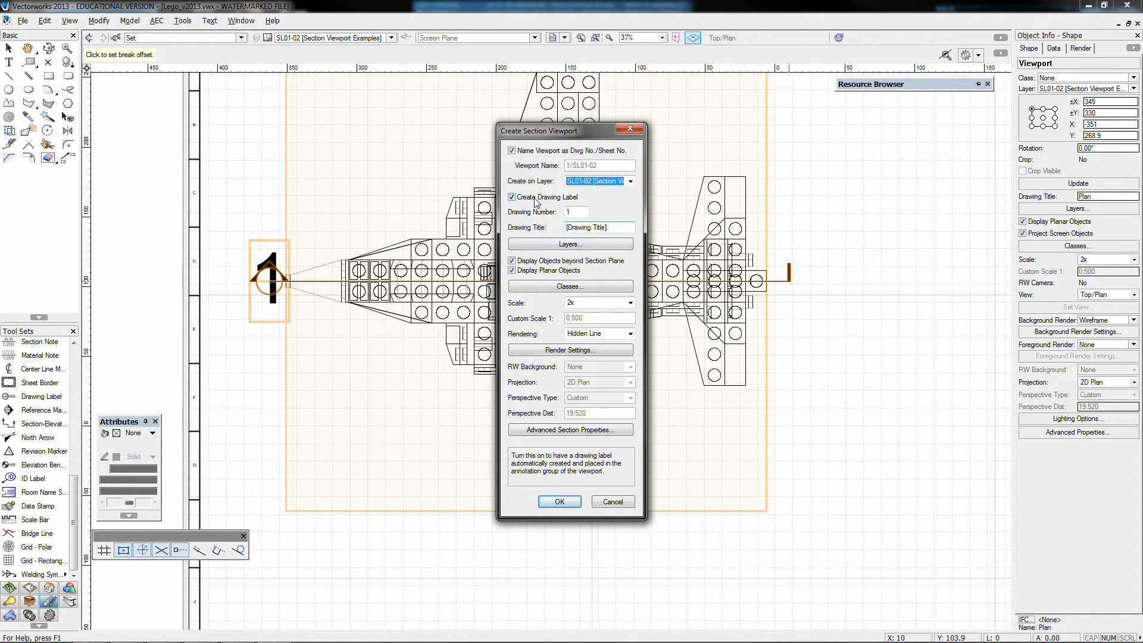
double_click(584, 212)
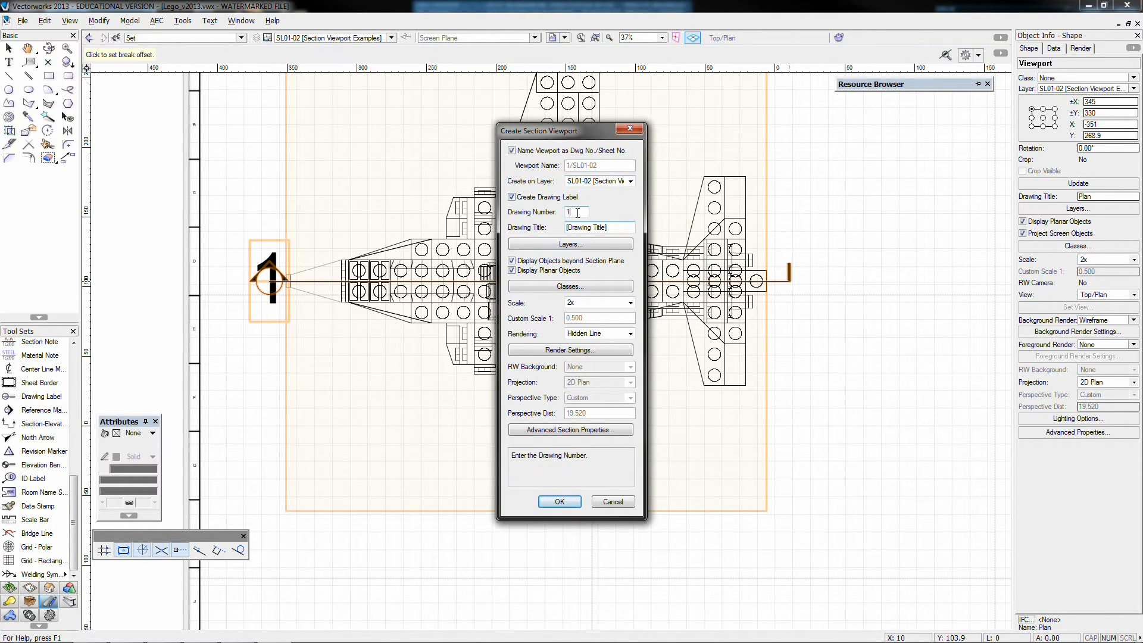
text(2)
key(Tab)
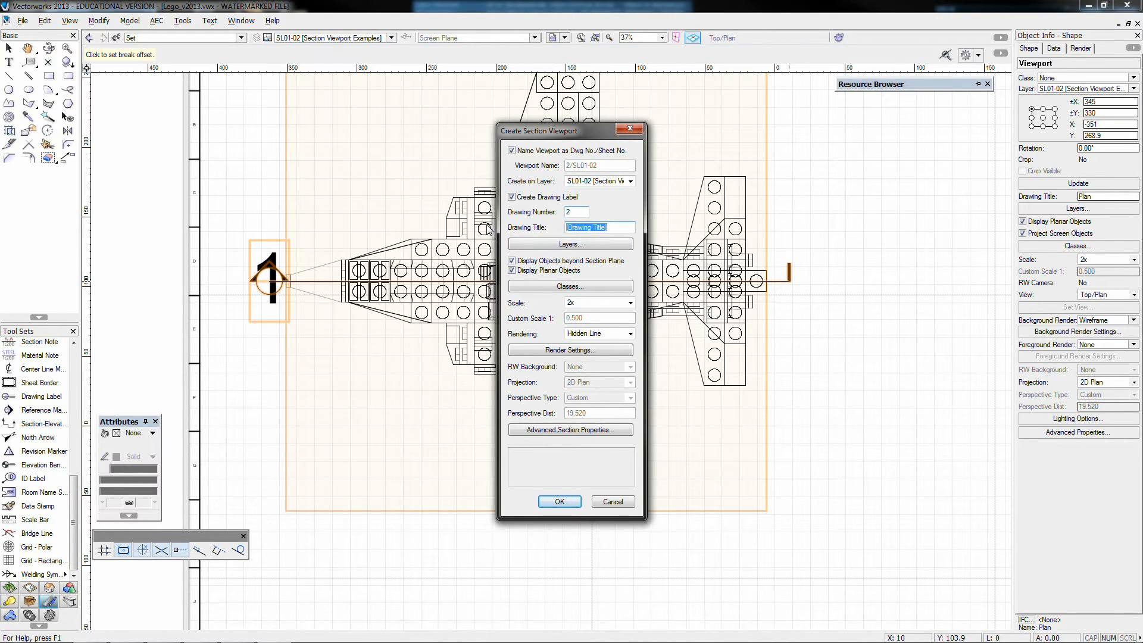
text(Front Section)
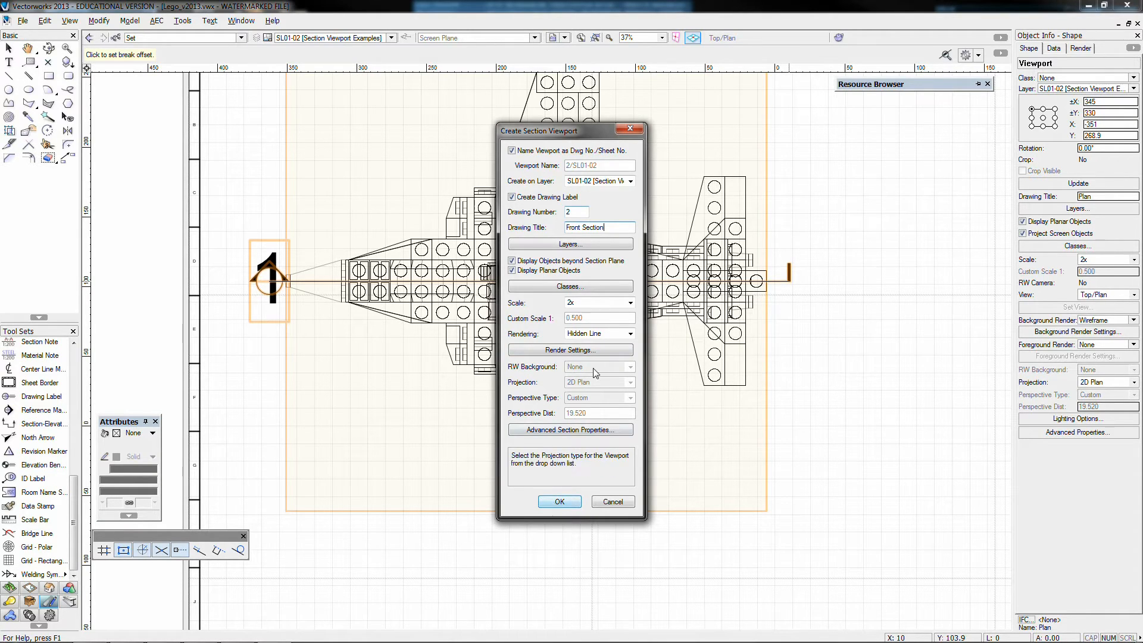
click(559, 502)
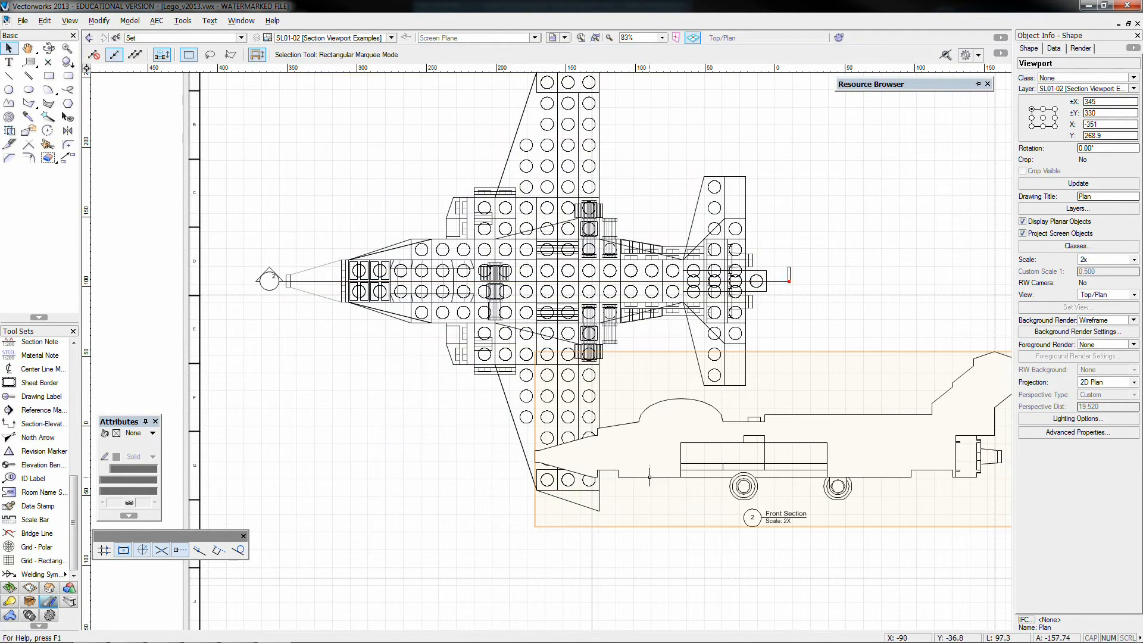
Move the Front Section viewport directly below the plan viewport, lined up with the plane, to about X -366, Y -85
scroll(664, 472, down, 2)
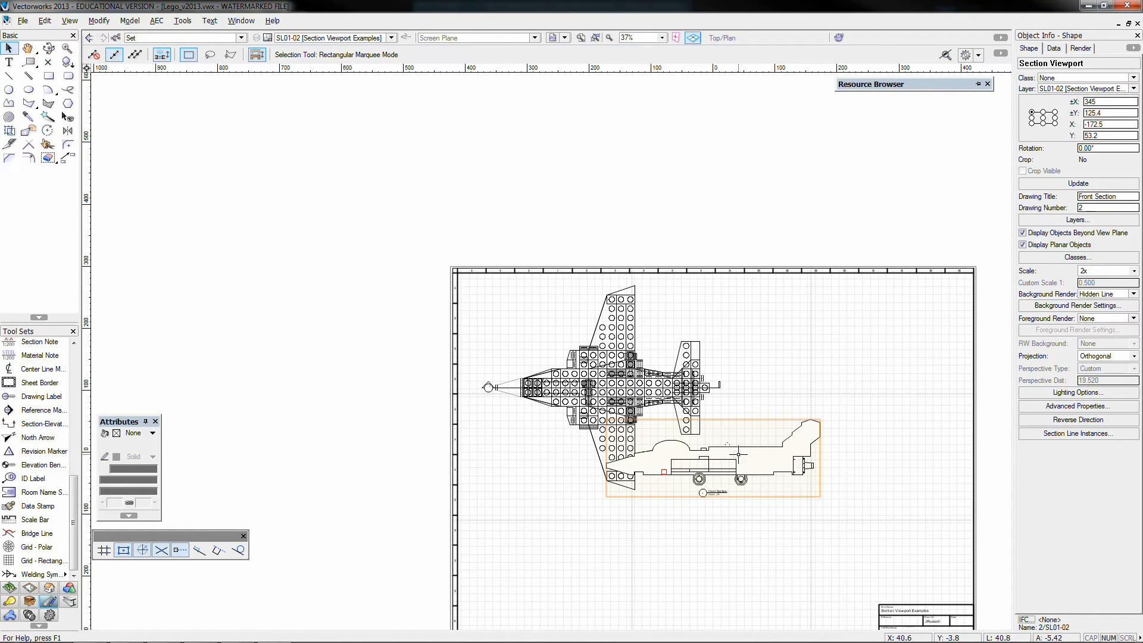
drag(739, 455, 738, 527)
middle_drag(754, 569, 693, 453)
click(807, 418)
drag(763, 385, 643, 386)
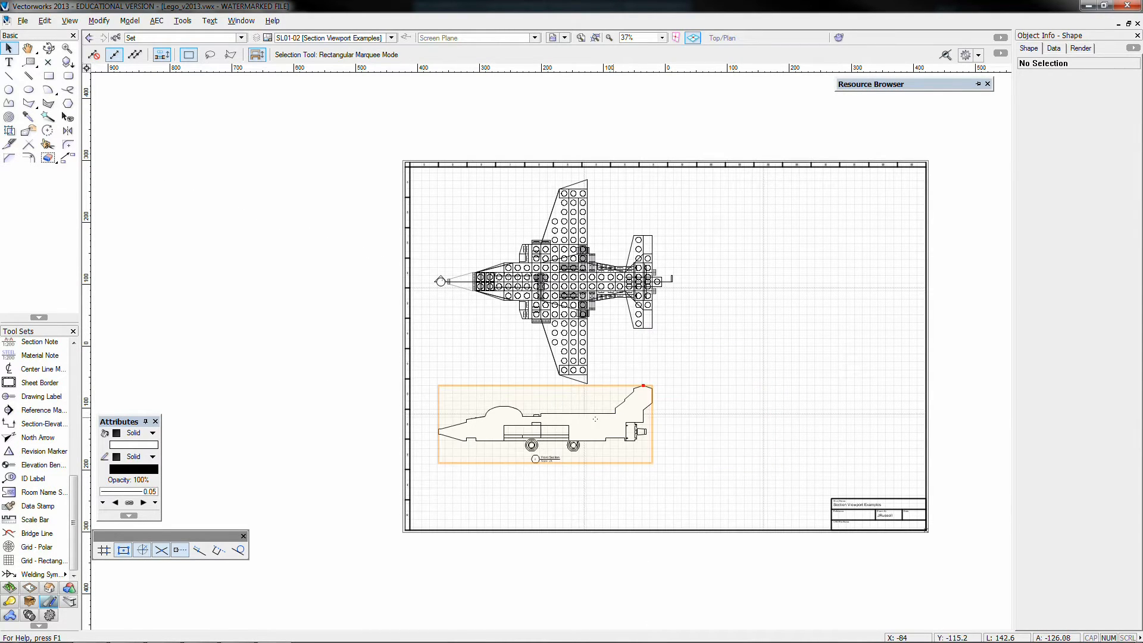
drag(585, 441, 585, 443)
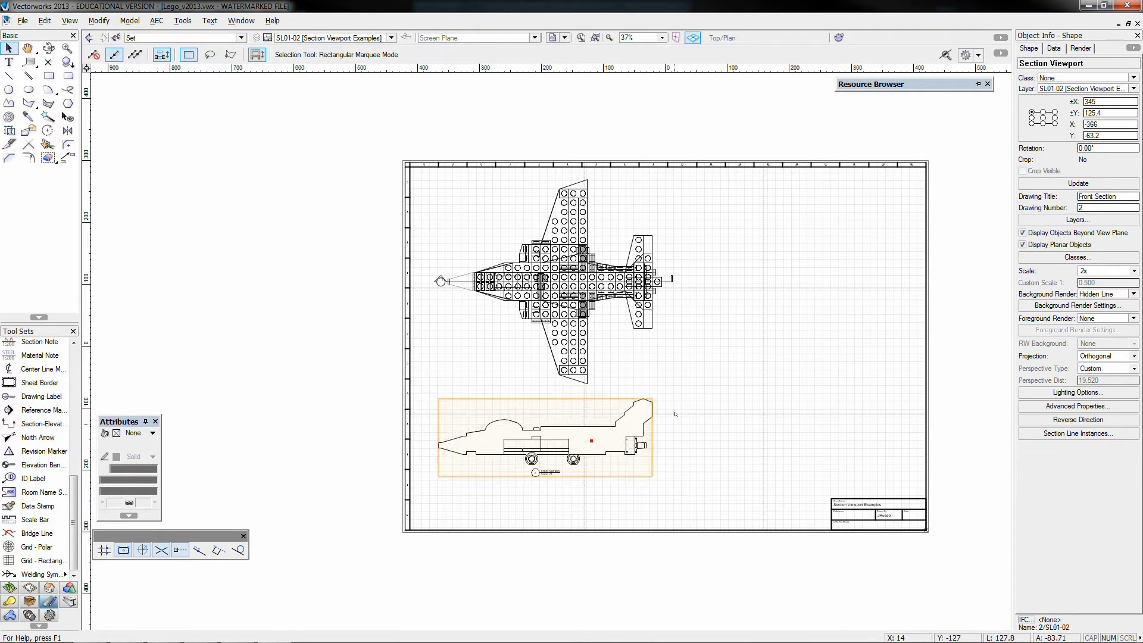
Inspect the section line and its numbered marker in the plan viewport's annotations, and exit the annotations
scroll(440, 280, up, 3)
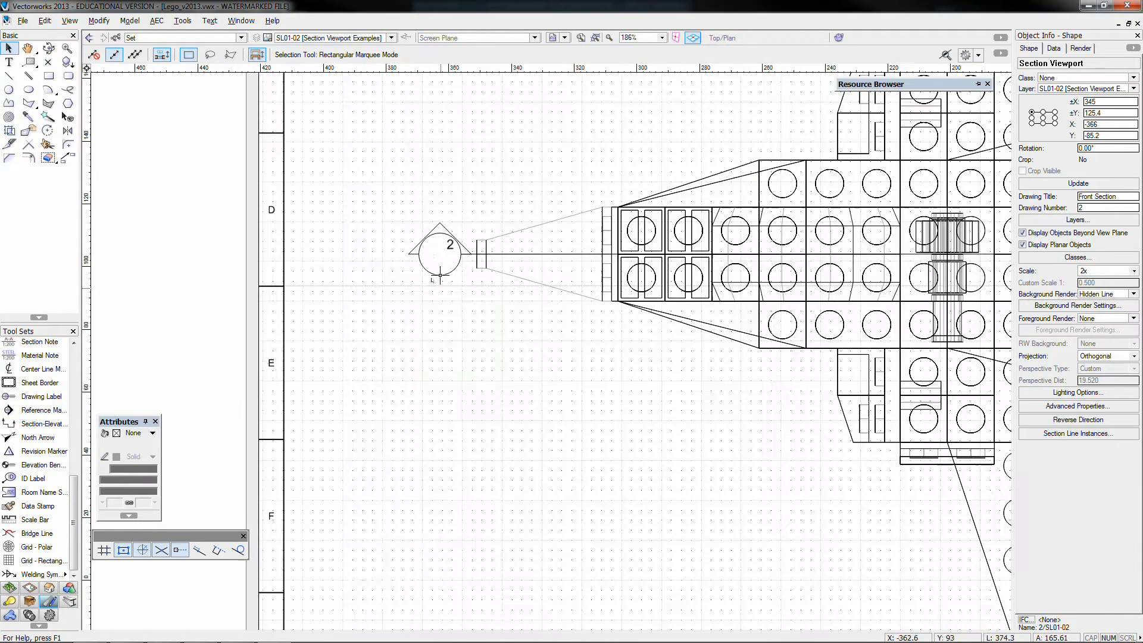
double_click(441, 277)
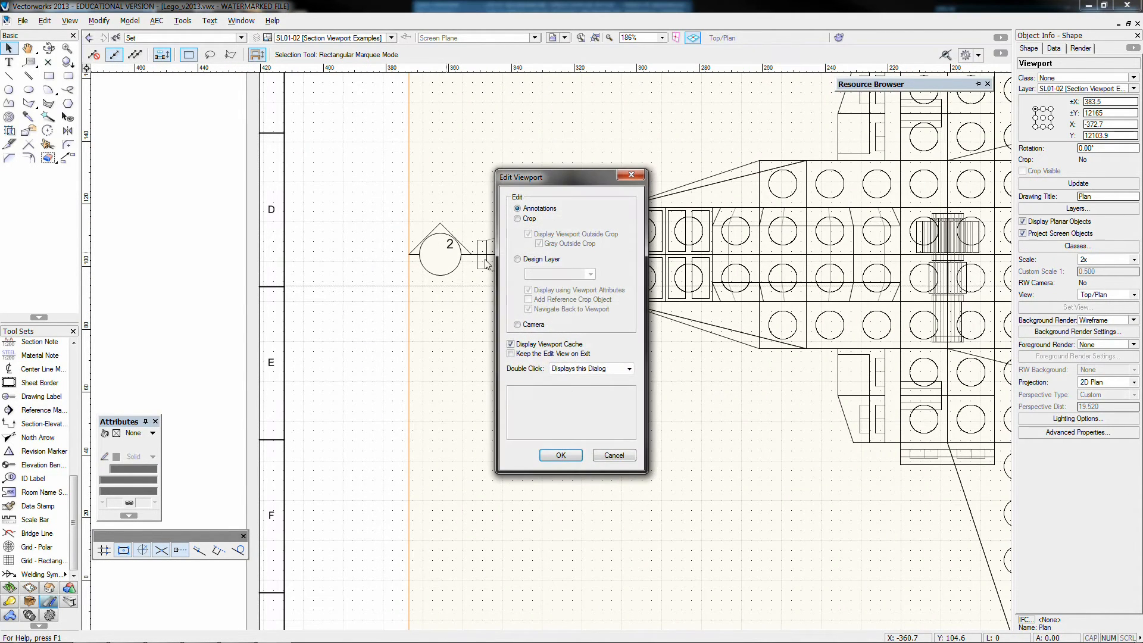
click(561, 455)
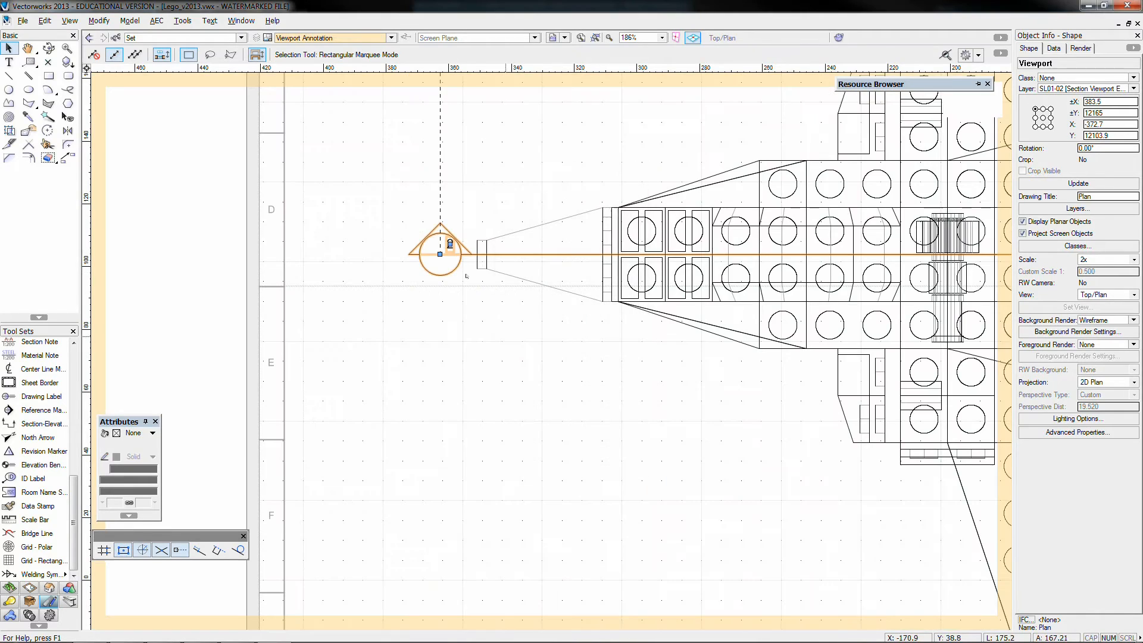
click(450, 244)
click(440, 255)
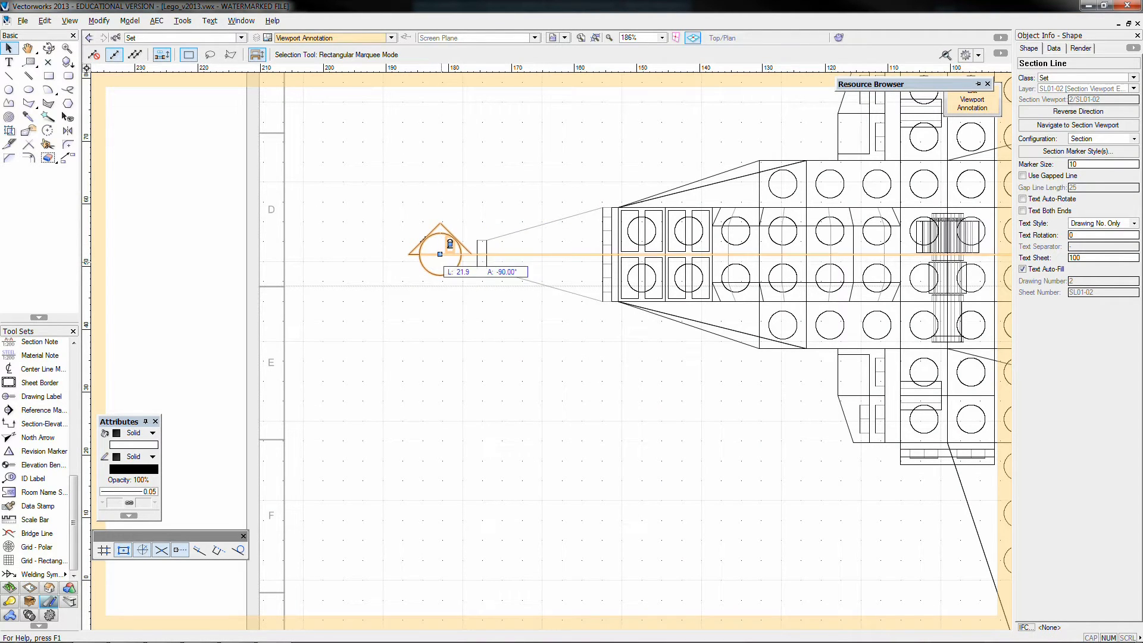
click(440, 254)
click(470, 194)
scroll(470, 195, down, 3)
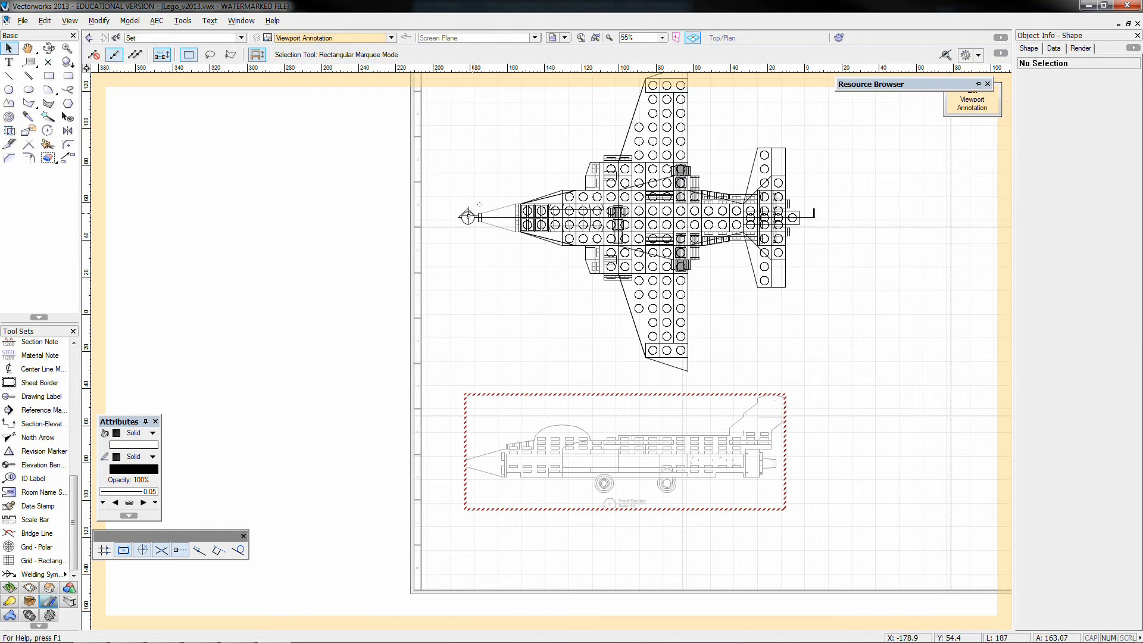
click(972, 104)
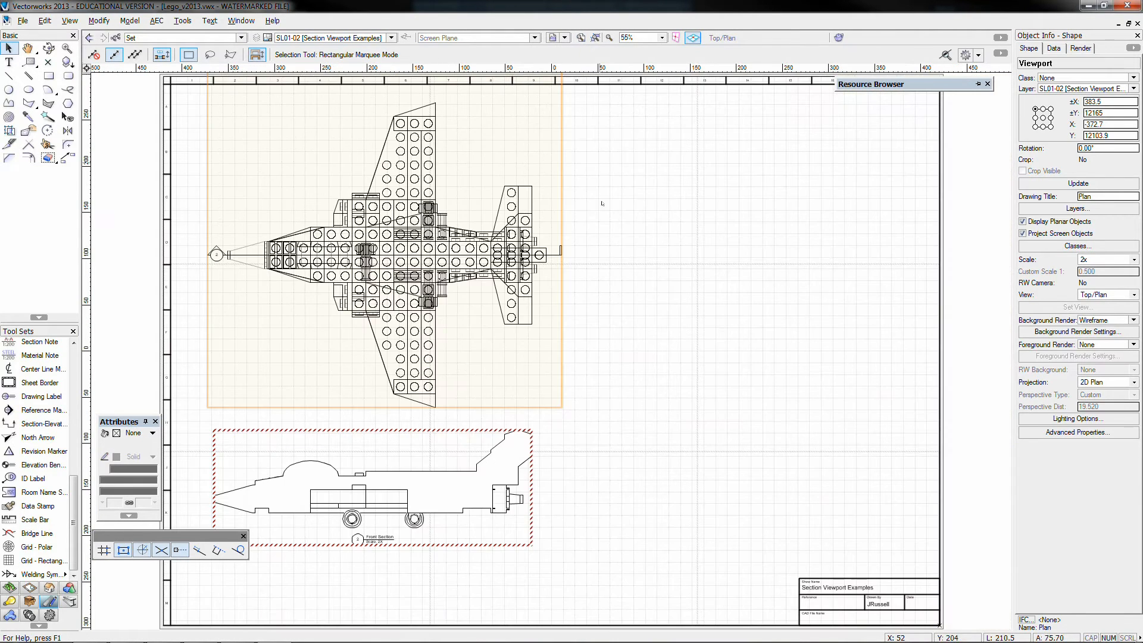
Update the outdated Front Section viewport and deselect it
click(587, 444)
click(512, 430)
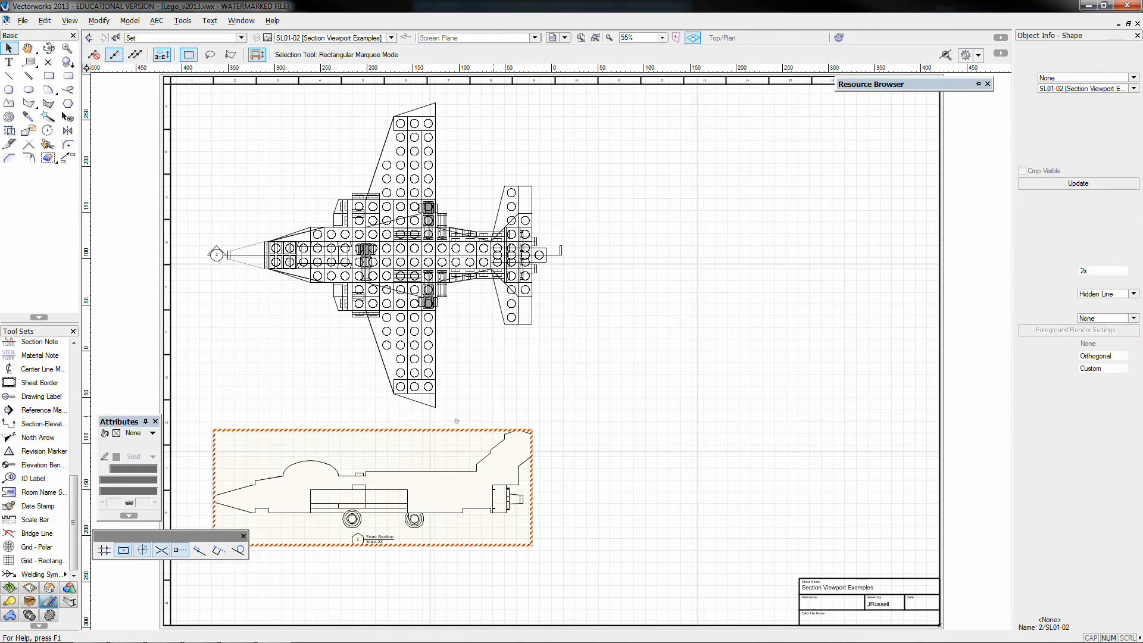
middle_drag(452, 421, 499, 395)
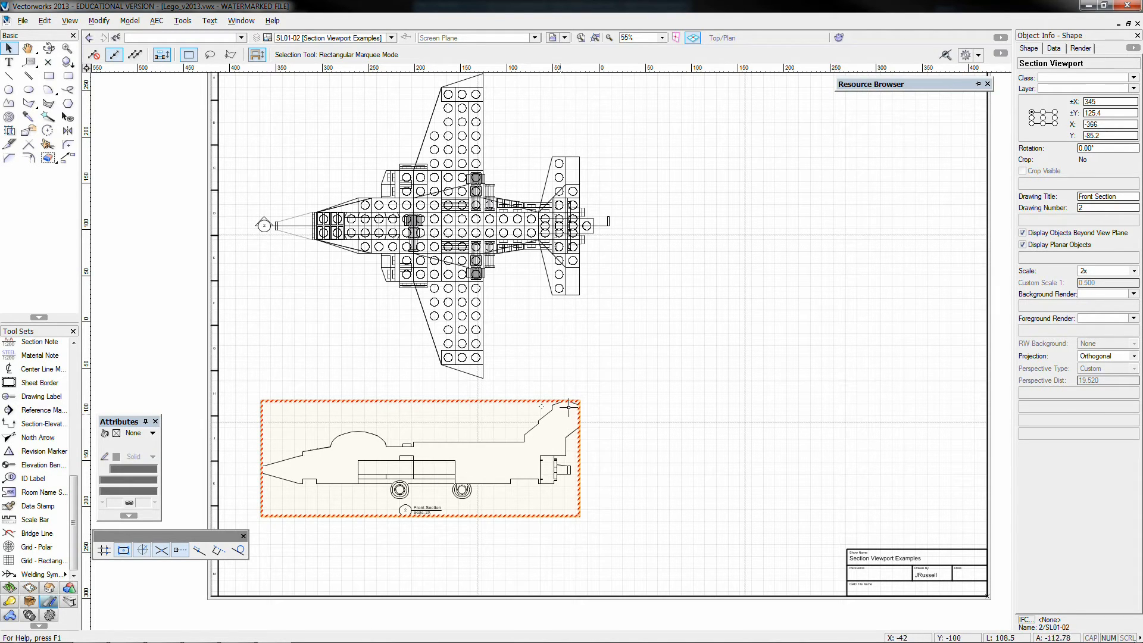
click(1074, 186)
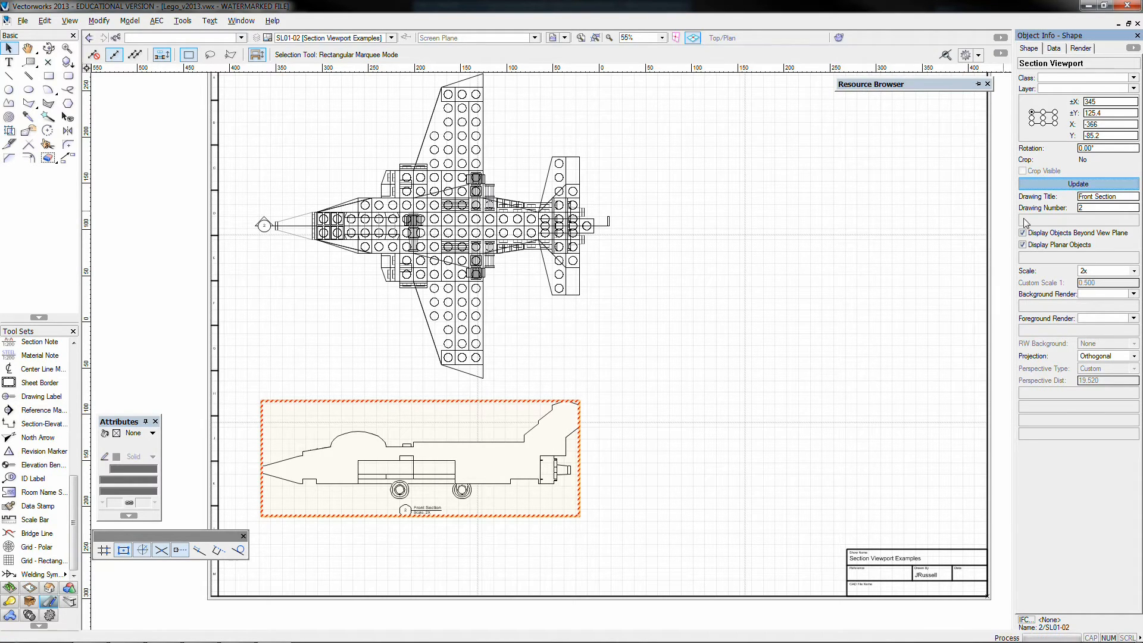
click(610, 470)
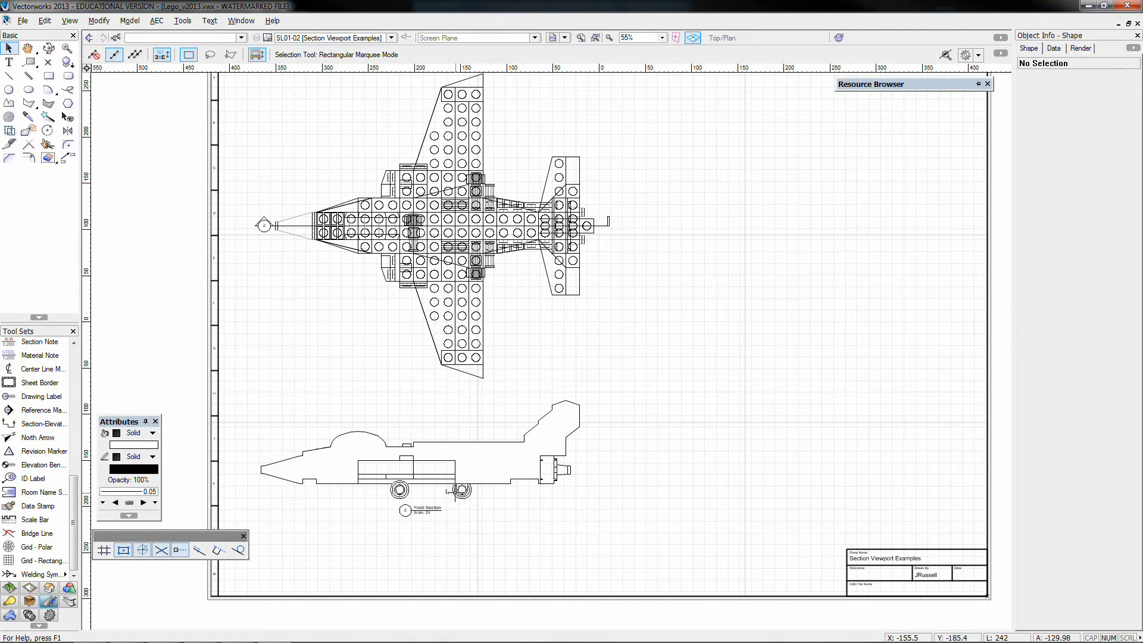
Set a finite depth range of 30 in the Front Section viewport's advanced section properties, keeping the length limited by the section line
click(486, 451)
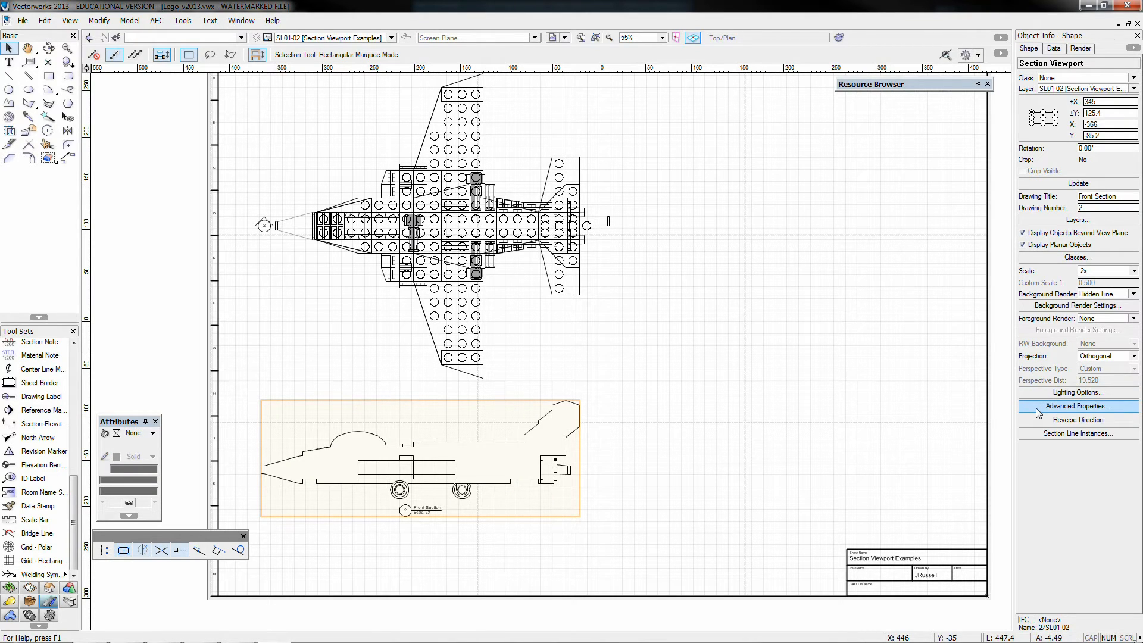
click(1039, 411)
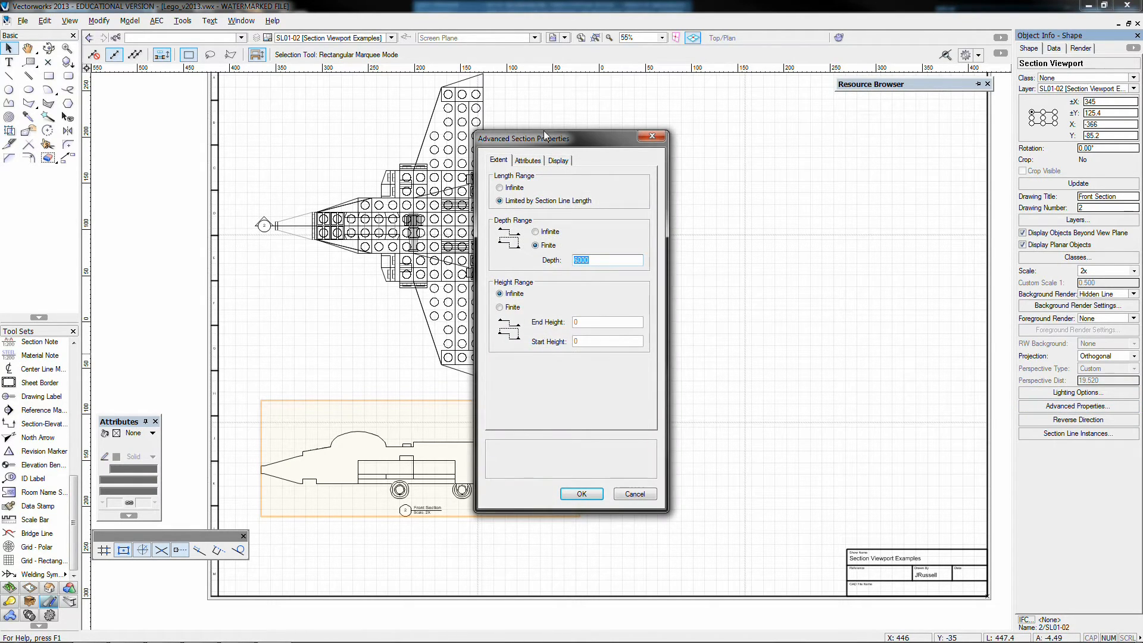
drag(569, 139, 737, 134)
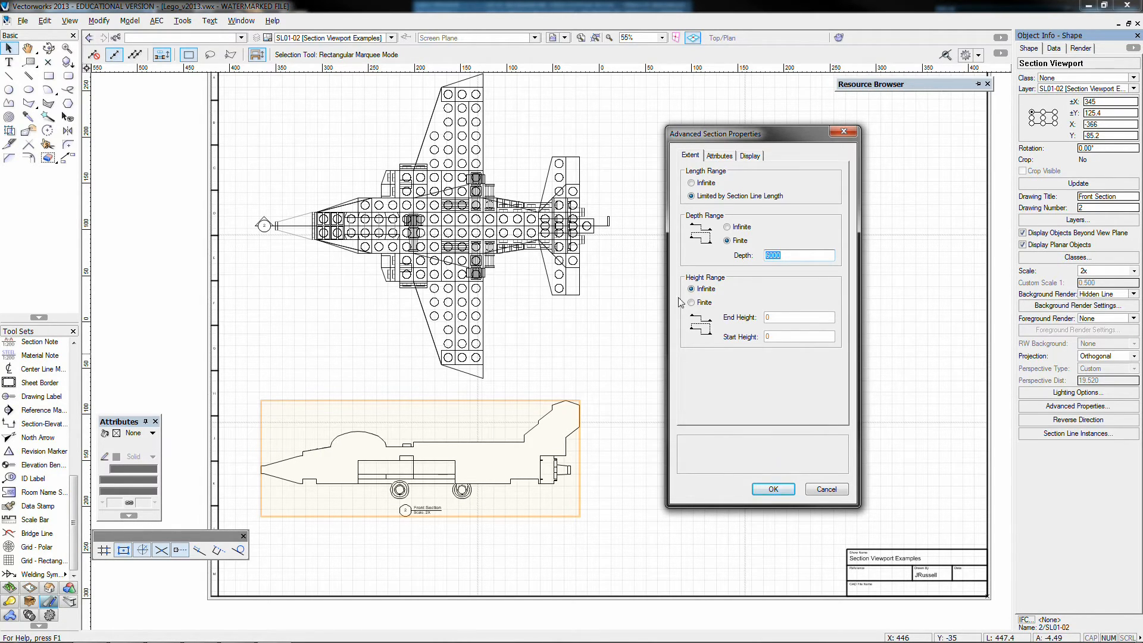
mouse_move(747, 199)
mouse_move(704, 203)
click(729, 225)
click(743, 241)
drag(783, 255, 744, 256)
text(30)
click(773, 488)
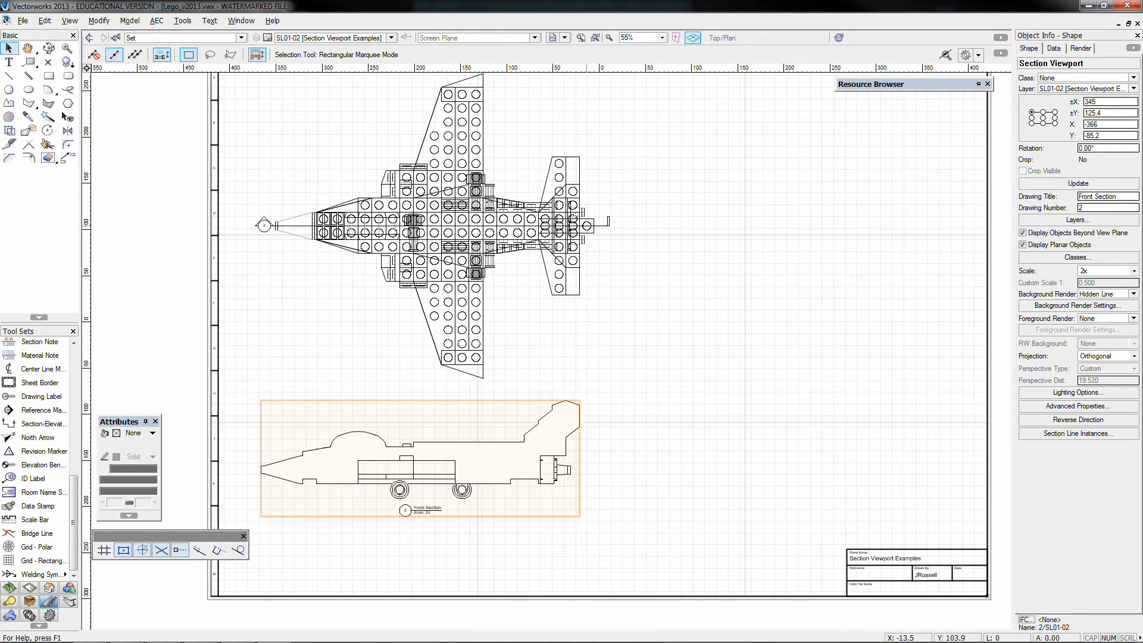
In the plan viewport's annotations, pull the section line's dashed depth limit in to a depth of 15, and exit the annotations
double_click(588, 222)
click(589, 456)
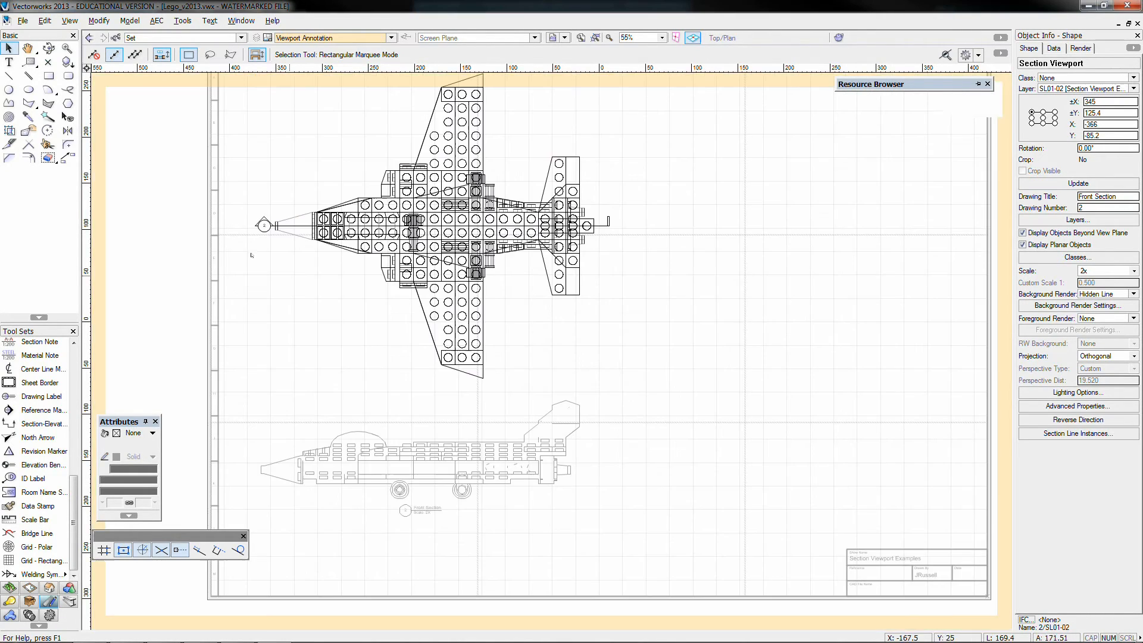
click(262, 224)
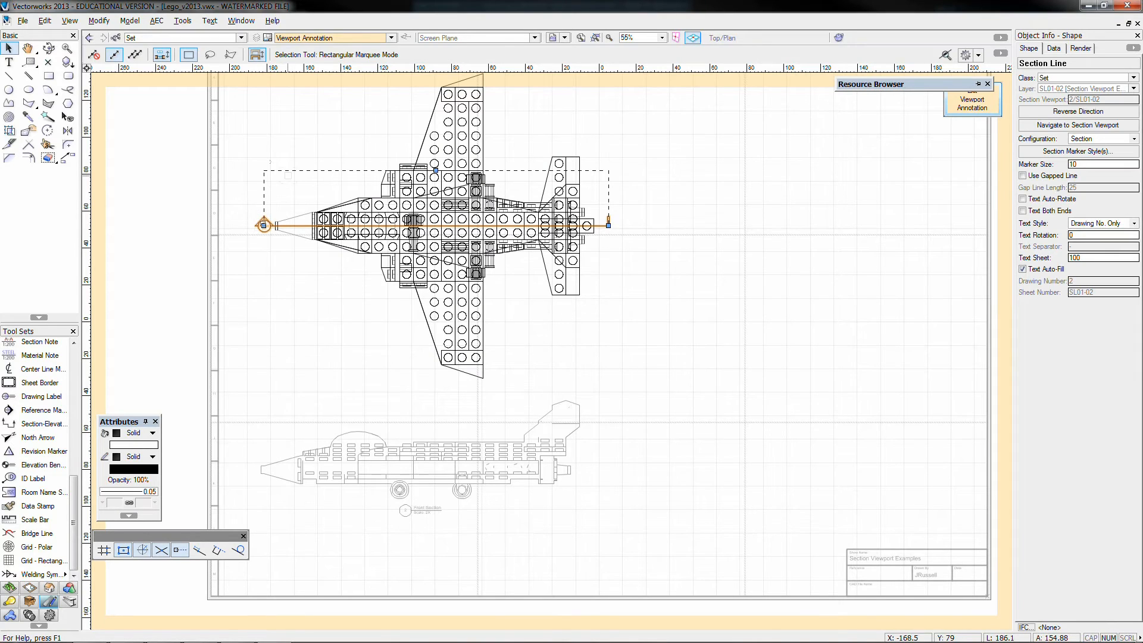
middle_drag(264, 225, 299, 276)
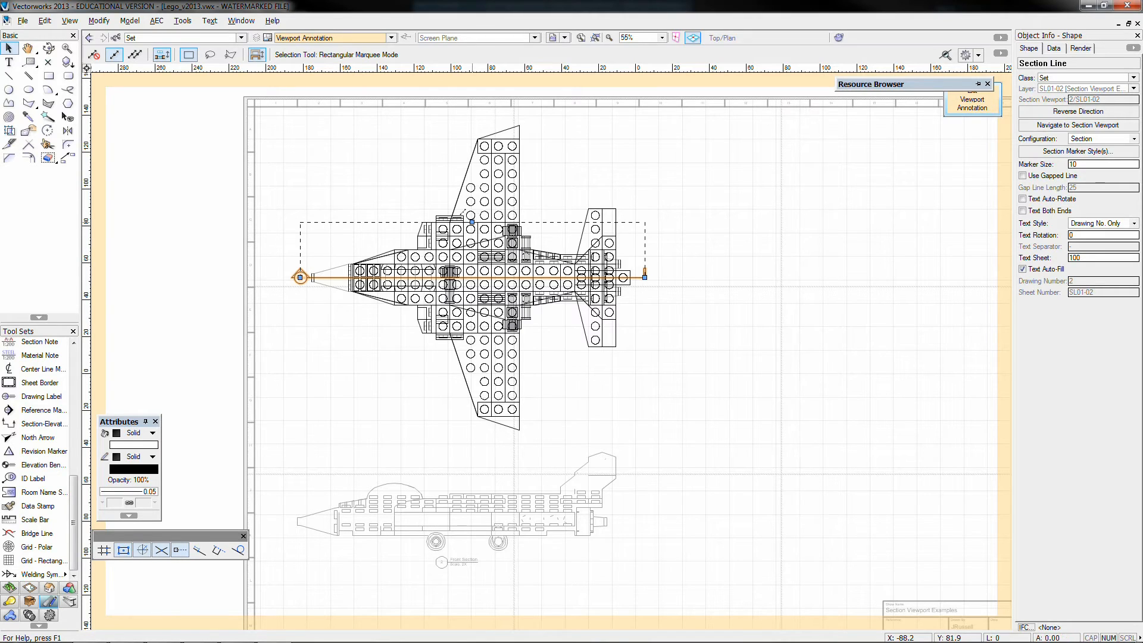
drag(471, 222, 470, 249)
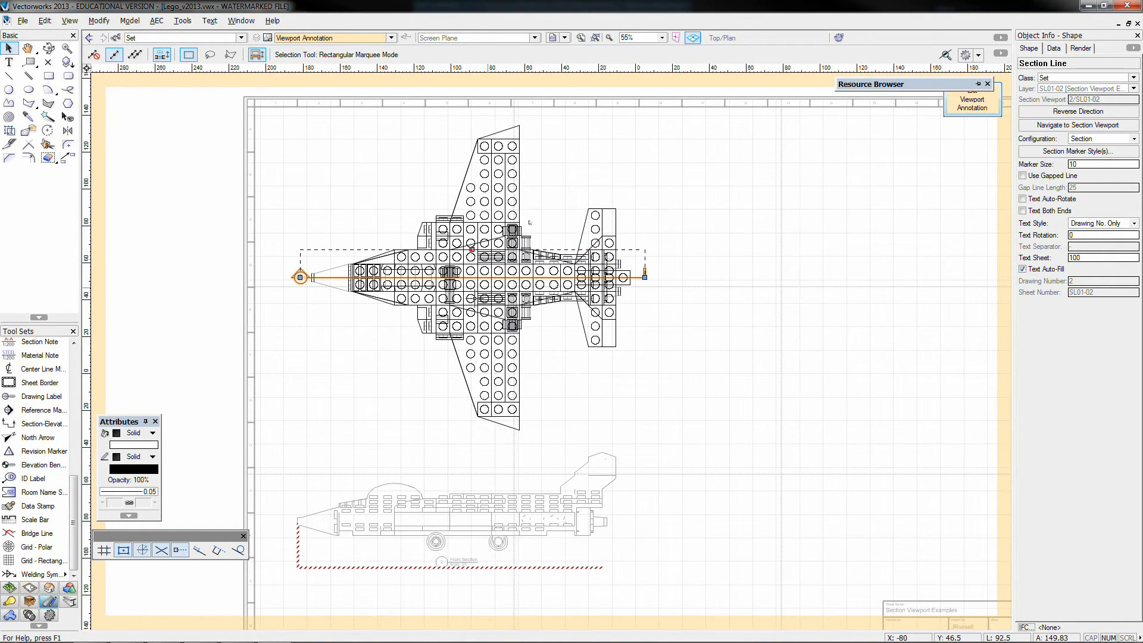
click(970, 105)
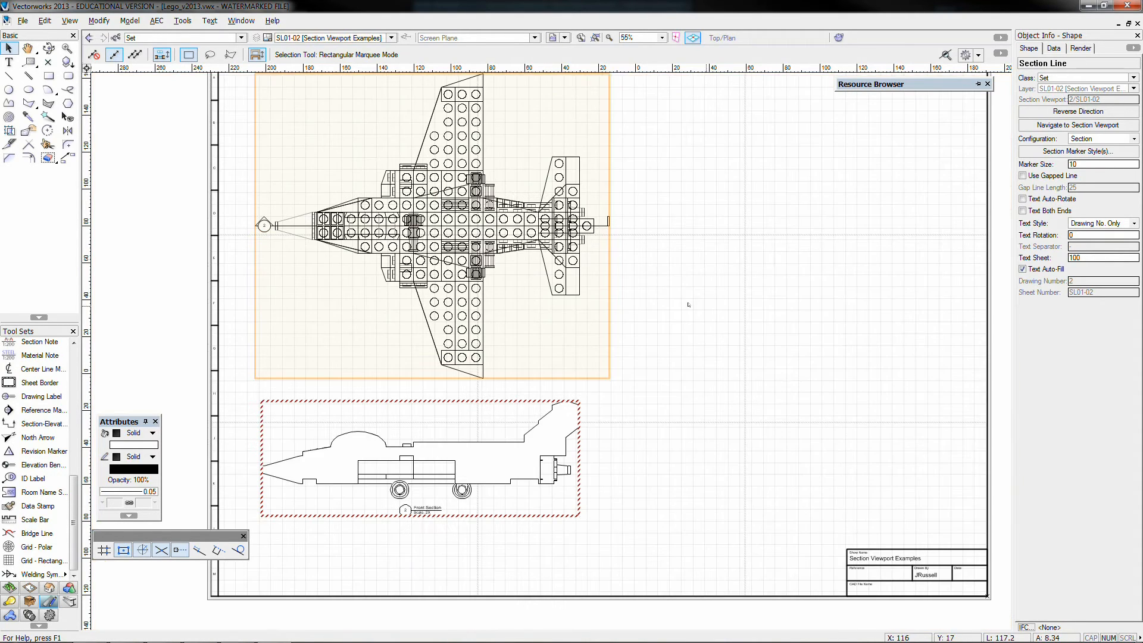
Update the Front Section viewport to the shortened section depth and deselect it
click(566, 402)
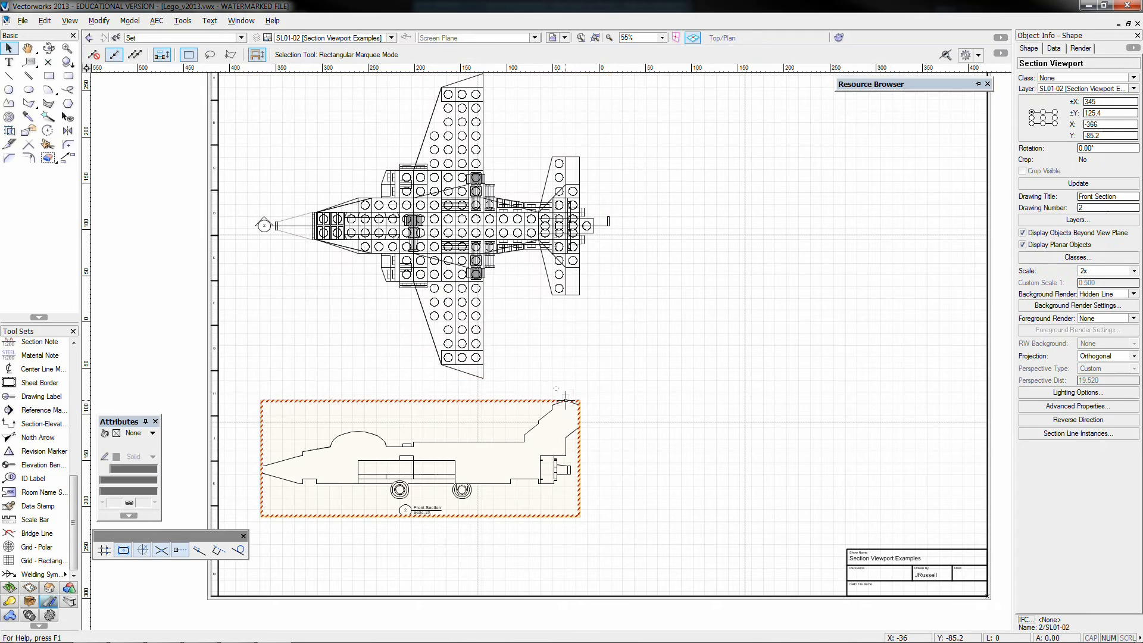
click(1064, 181)
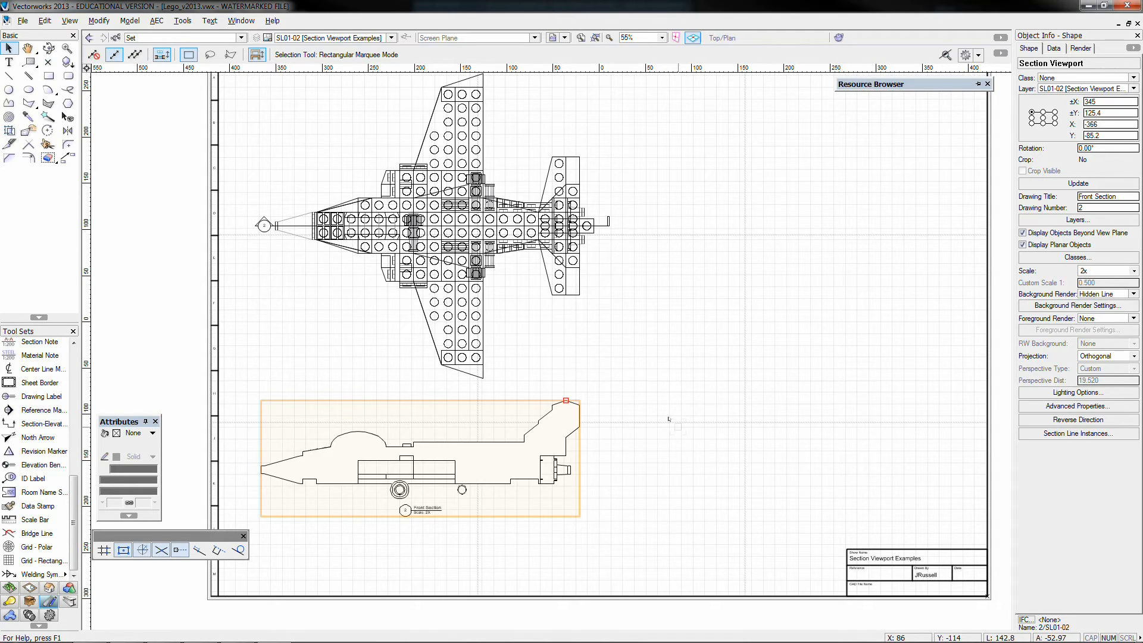
click(765, 395)
Open the Front Section viewport's advanced section properties and check the depth range
click(566, 423)
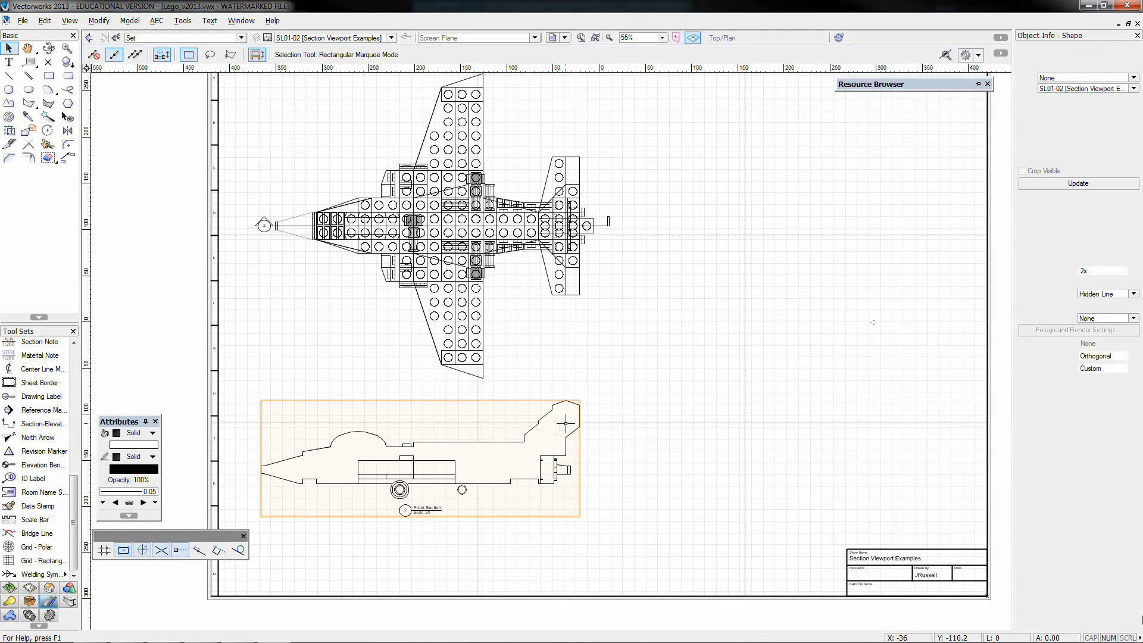
click(1060, 406)
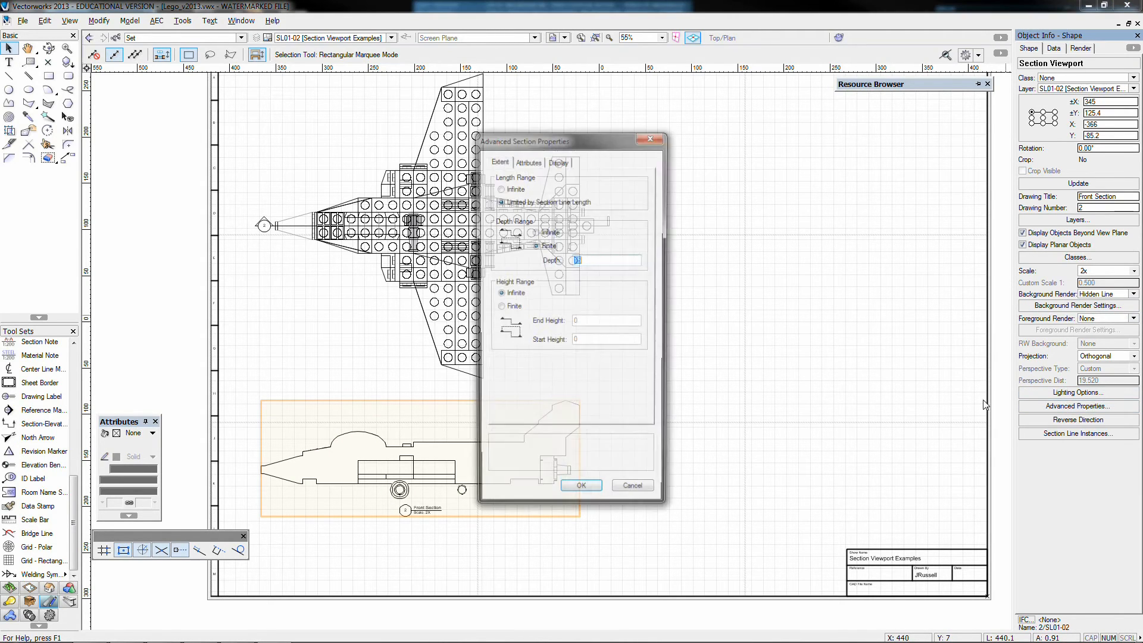
drag(589, 135, 769, 123)
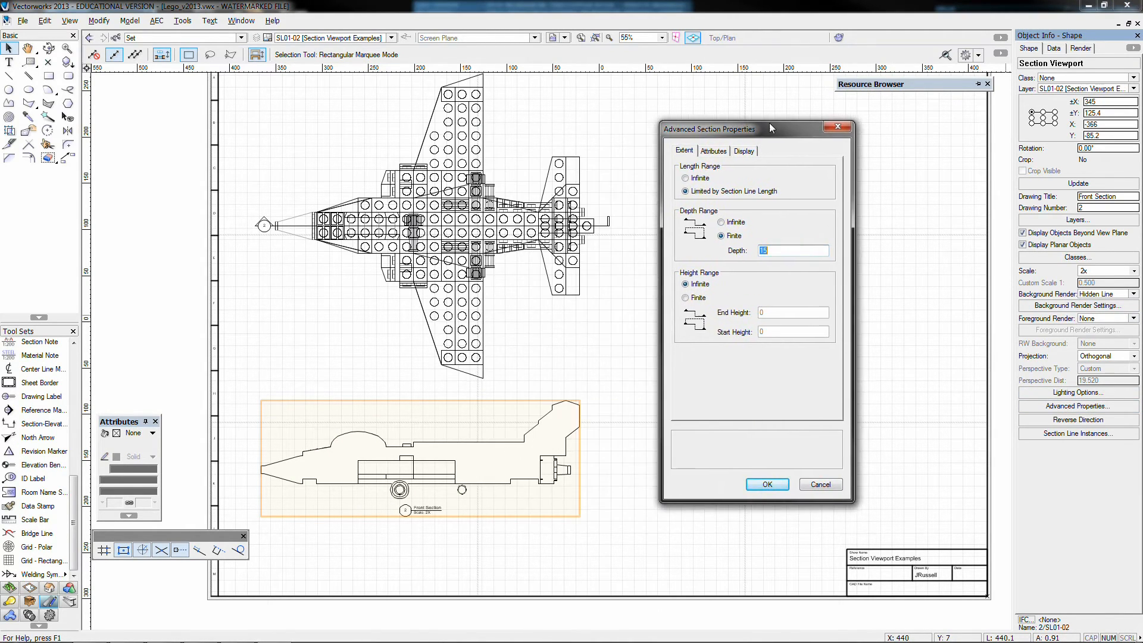
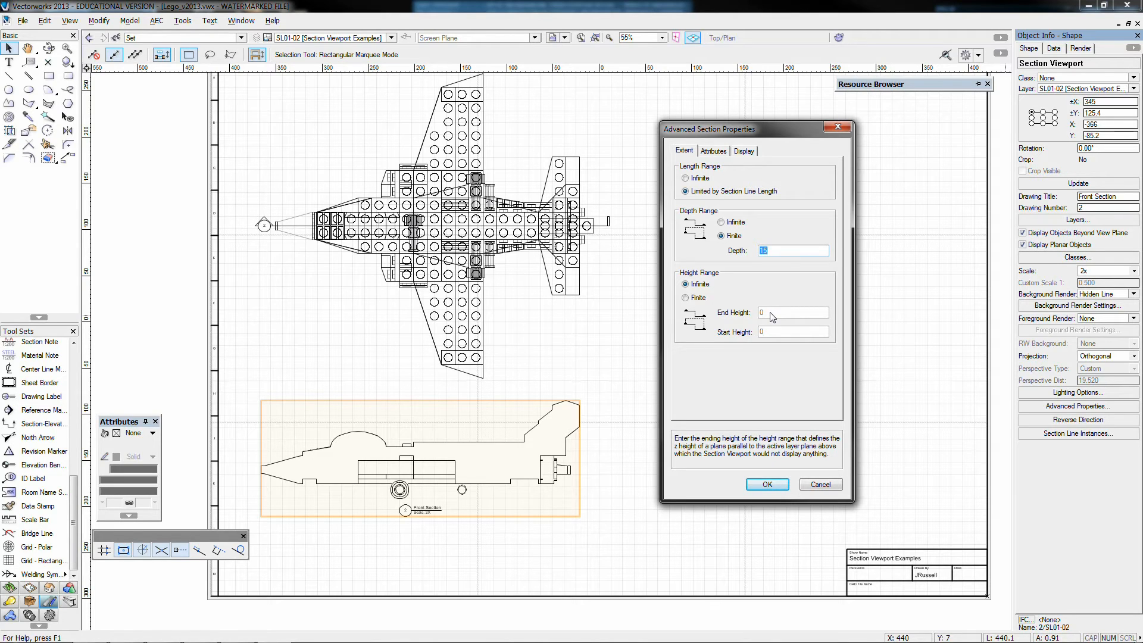
Set the Front Section viewport's section plane attributes to Separate Cross Sections, leaving its display options as they are
click(717, 152)
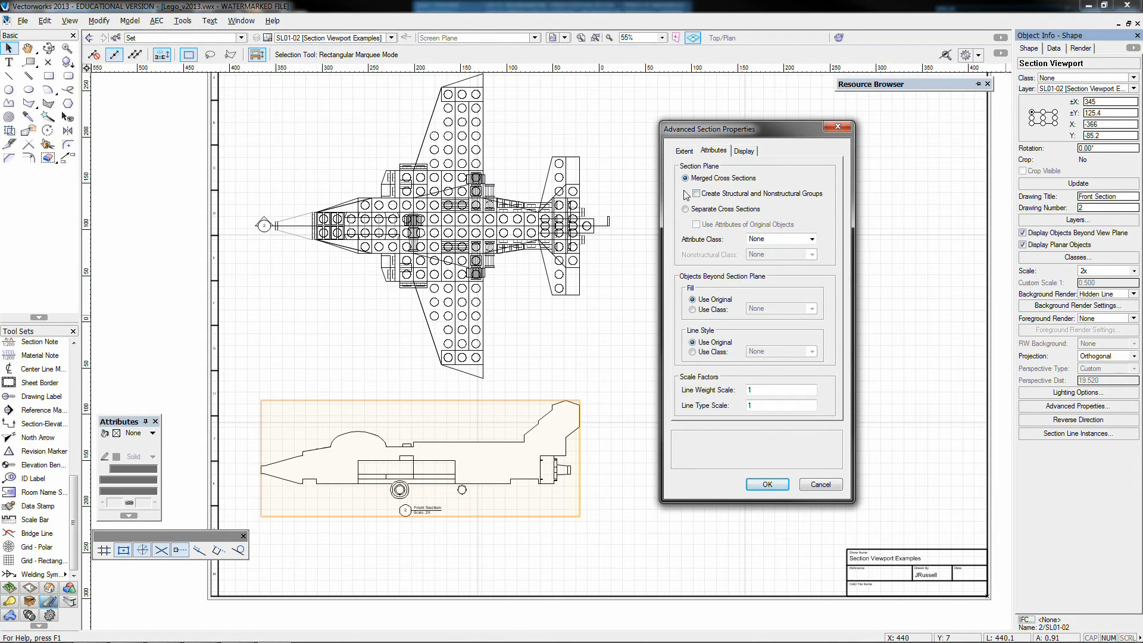
click(686, 209)
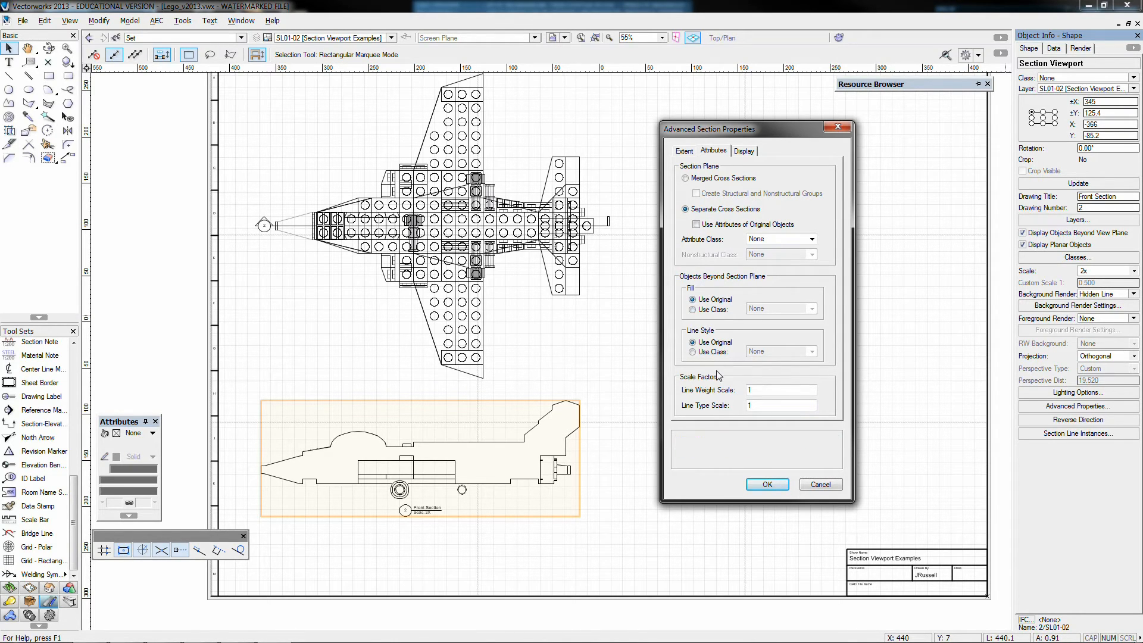
click(745, 151)
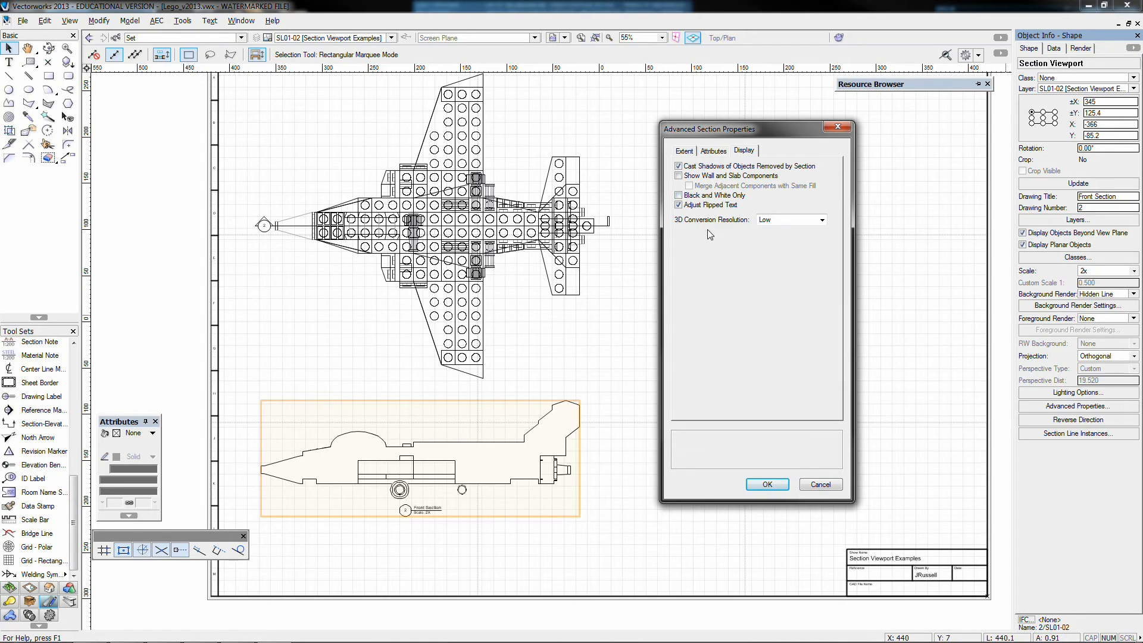
click(716, 151)
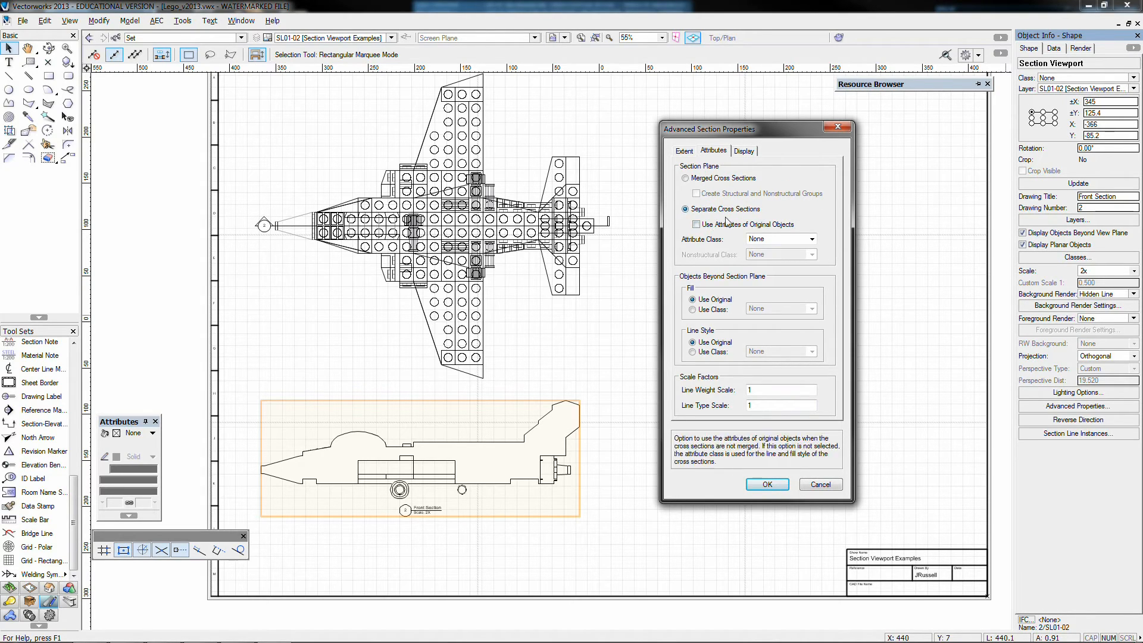
click(768, 484)
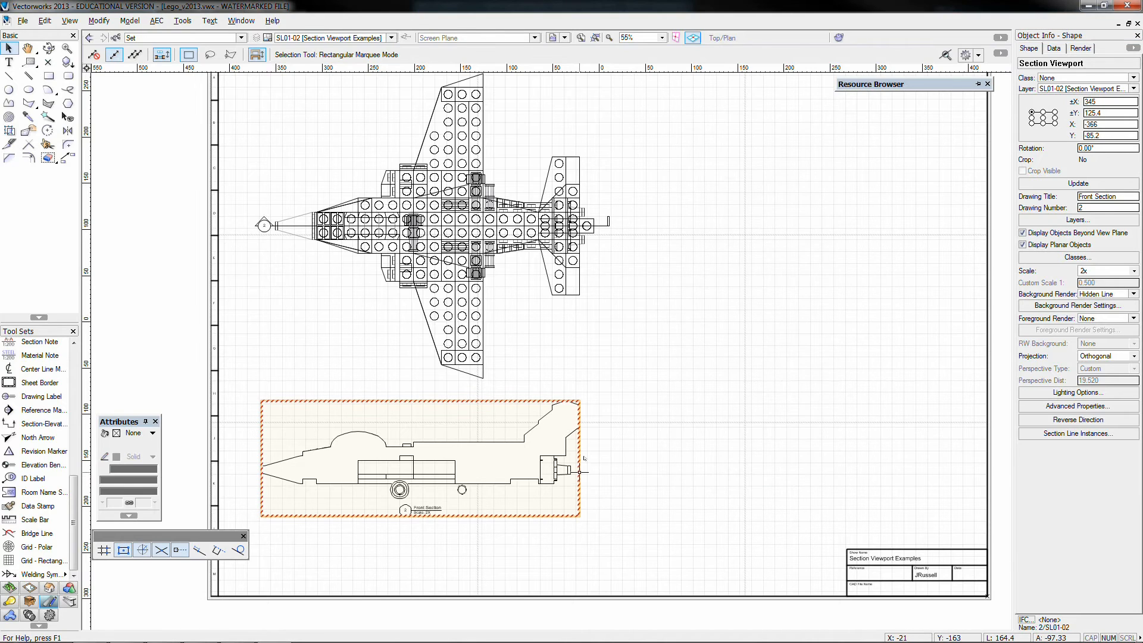
Accept the Front Section viewport's layer visibilities, update the viewport and deselect it
click(1044, 225)
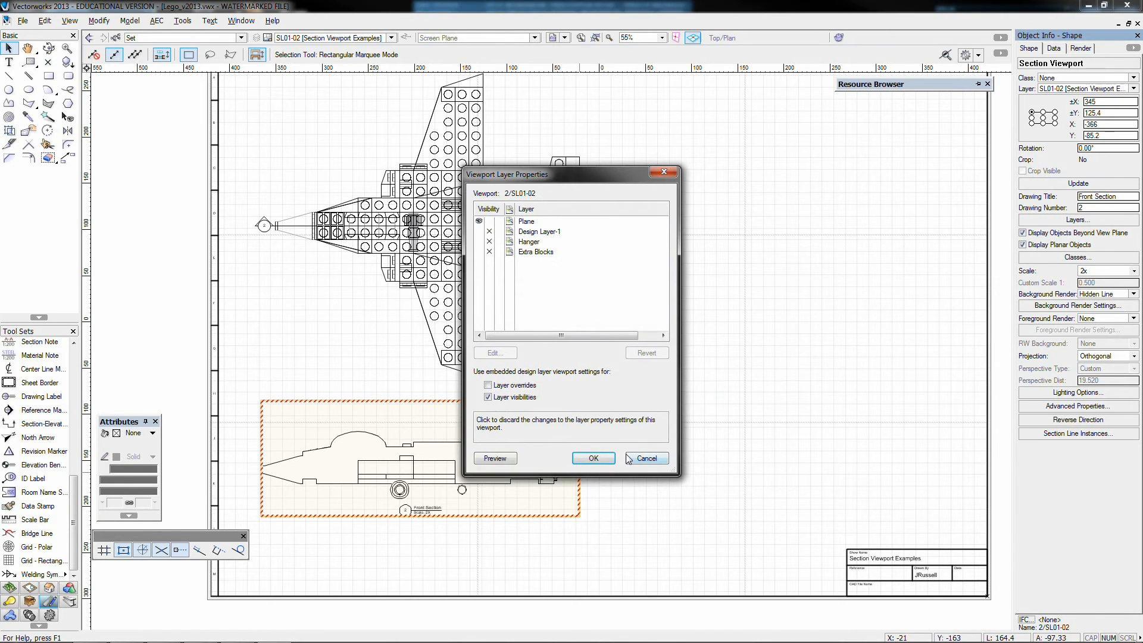
click(593, 456)
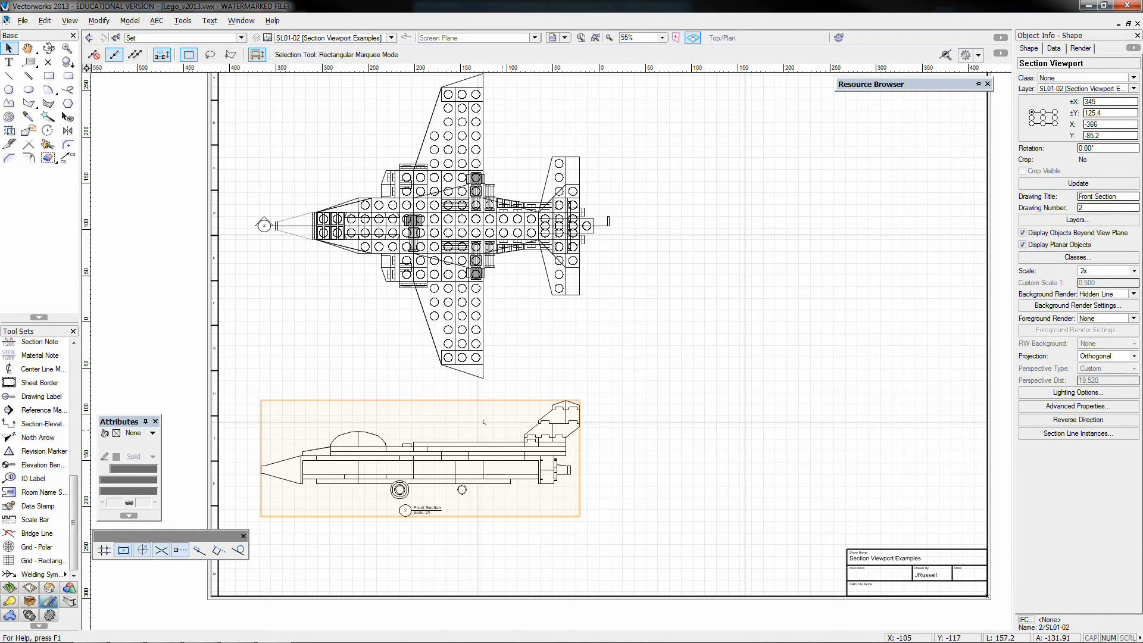
click(260, 344)
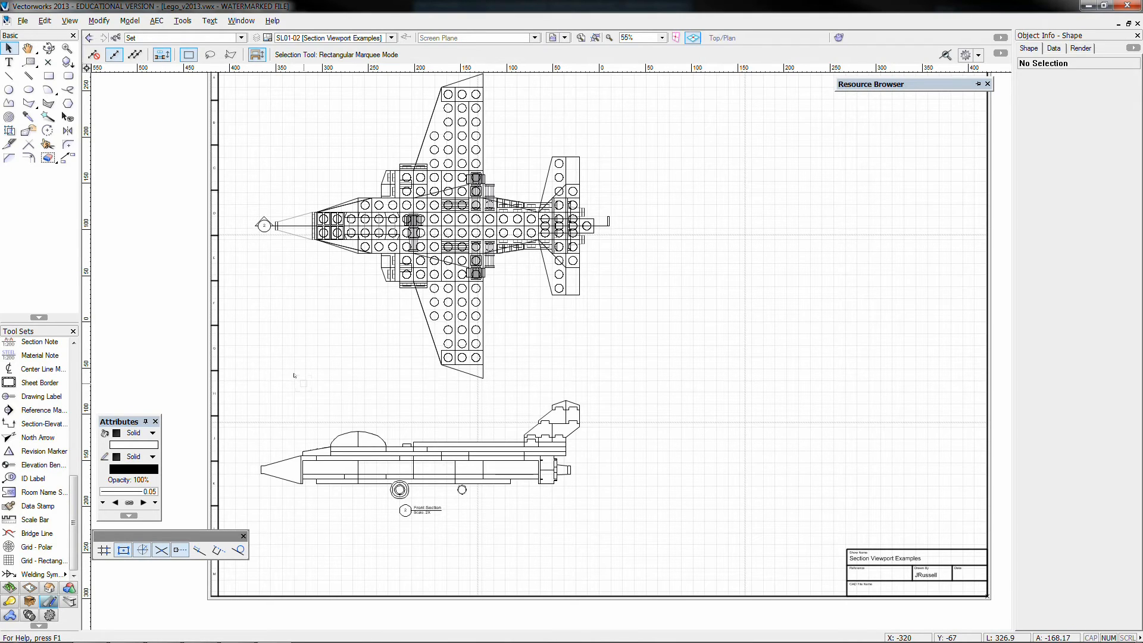
On the Plane layer, draw a section line about 75 mm long across the fuselage along the wings' trailing edge, looking toward the tail
click(306, 38)
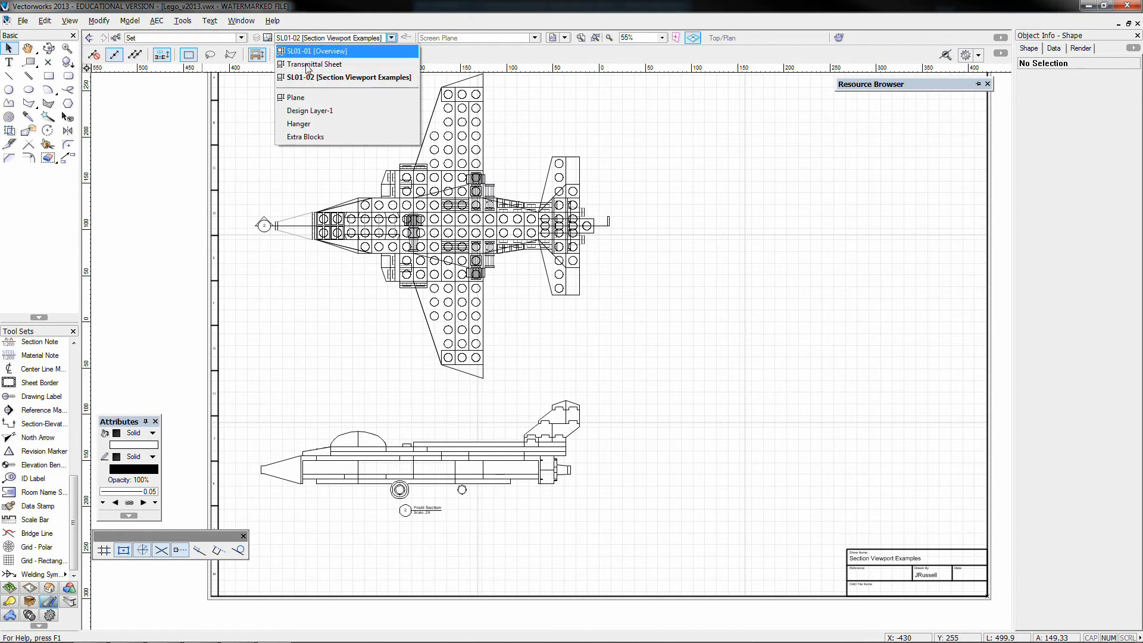
click(302, 95)
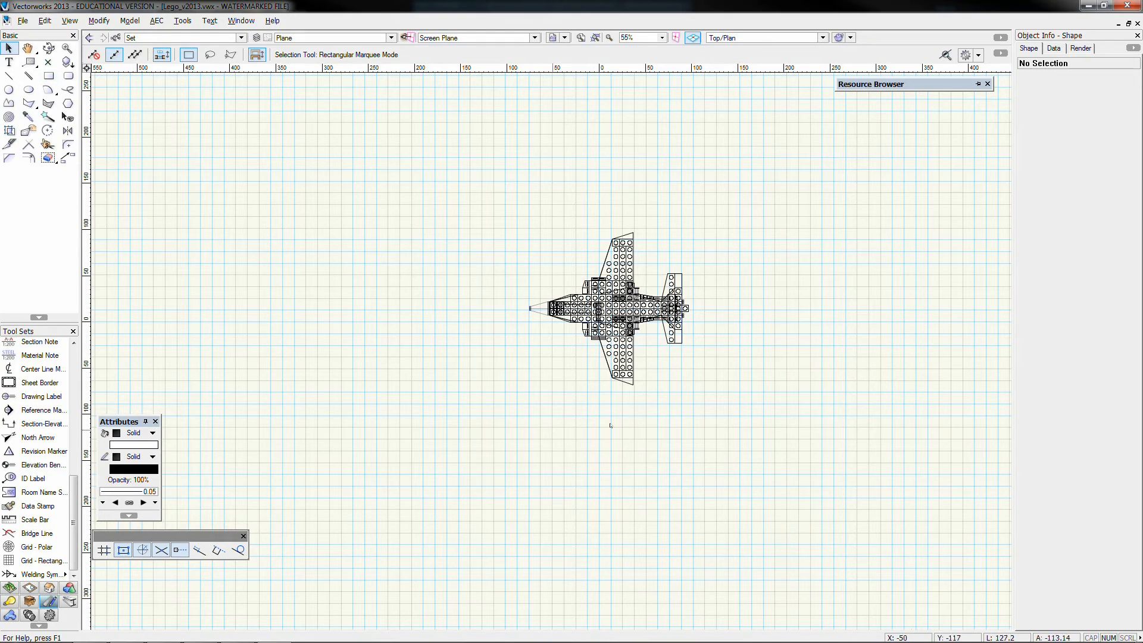
click(69, 21)
click(122, 354)
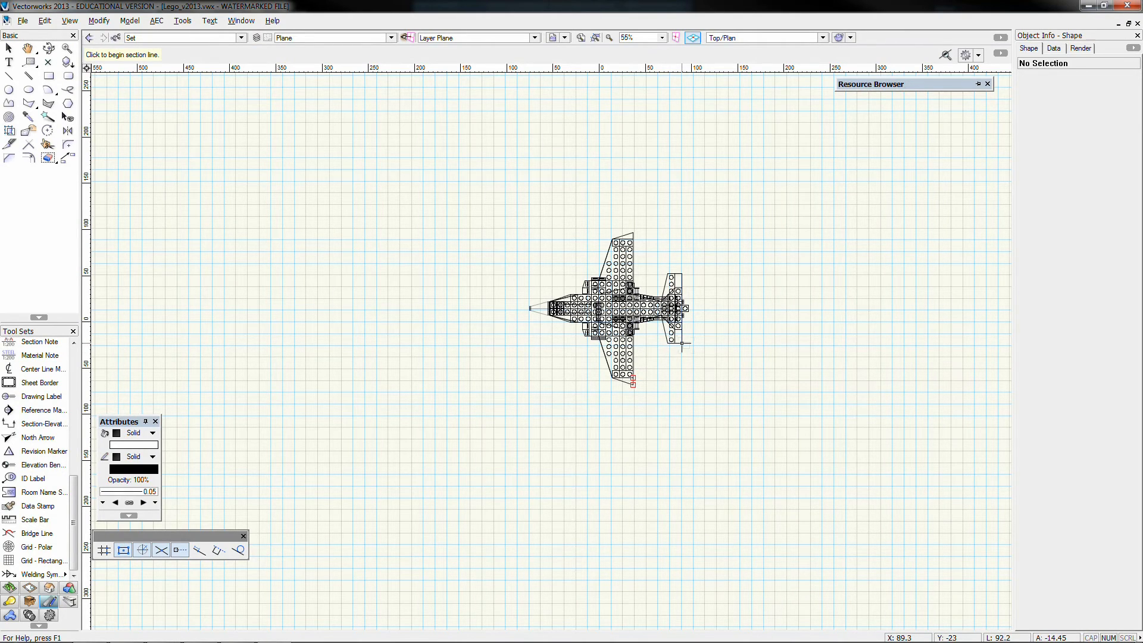
scroll(682, 343, up, 3)
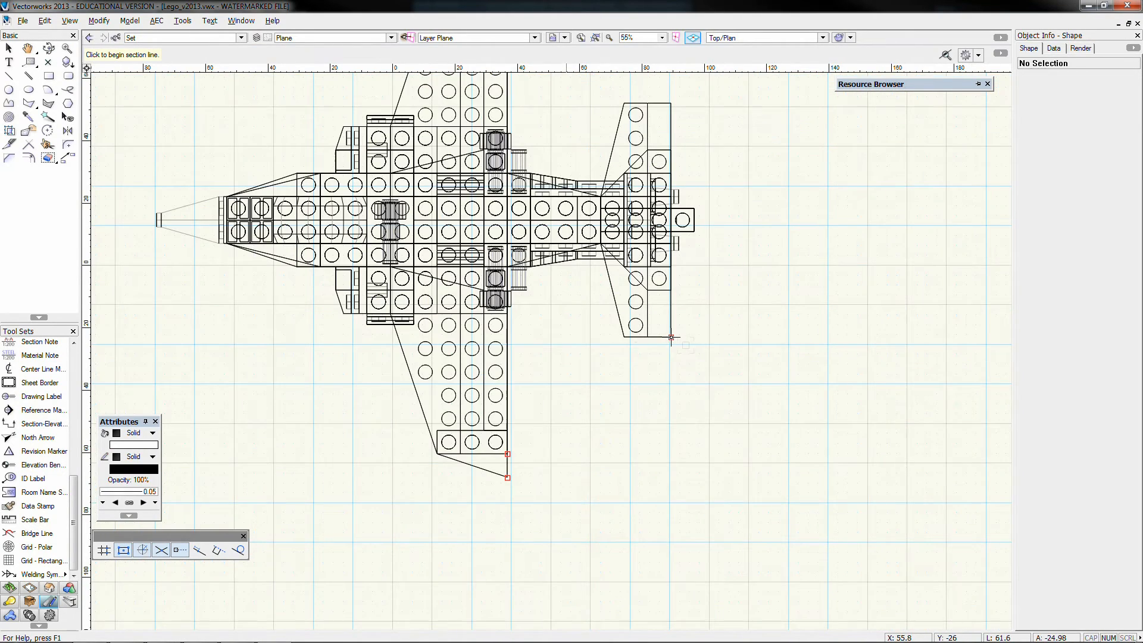
click(508, 337)
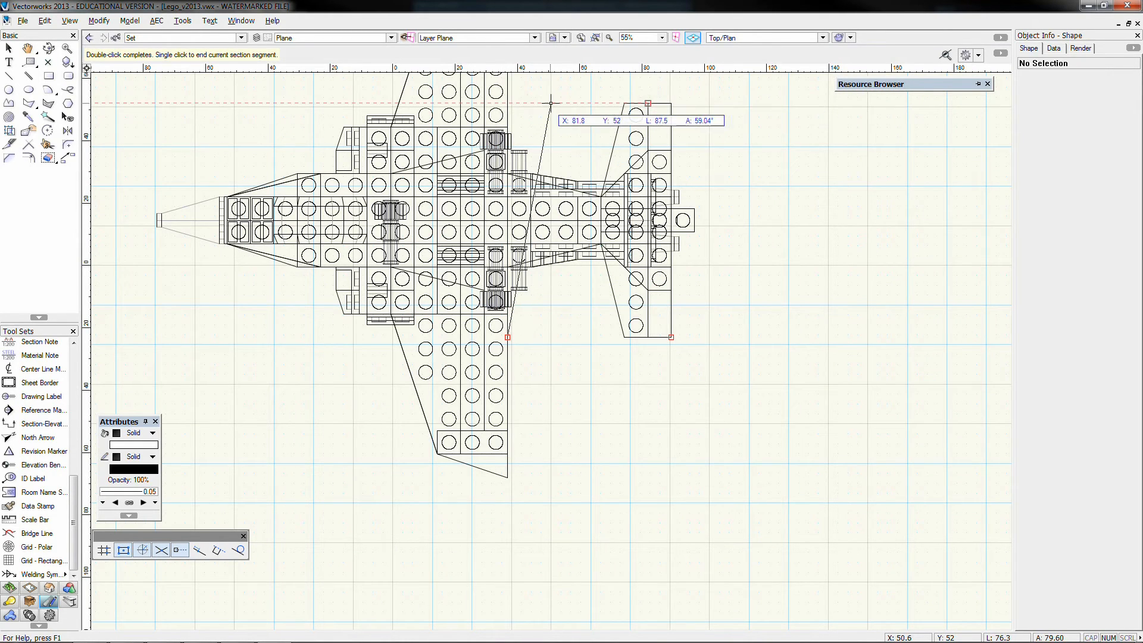
click(507, 103)
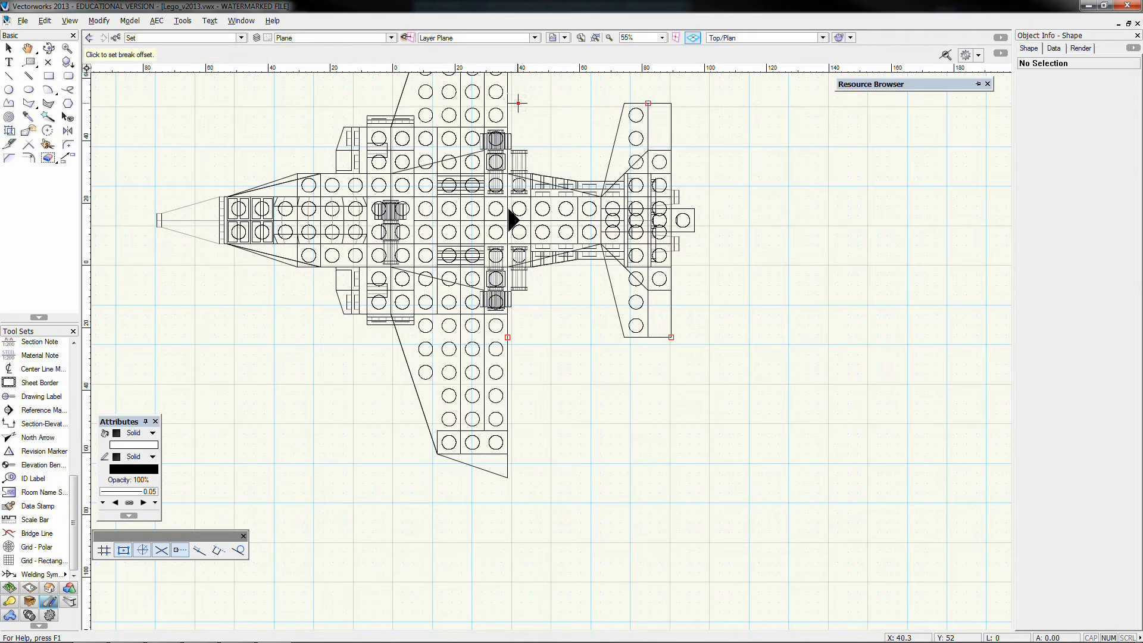
double_click(518, 103)
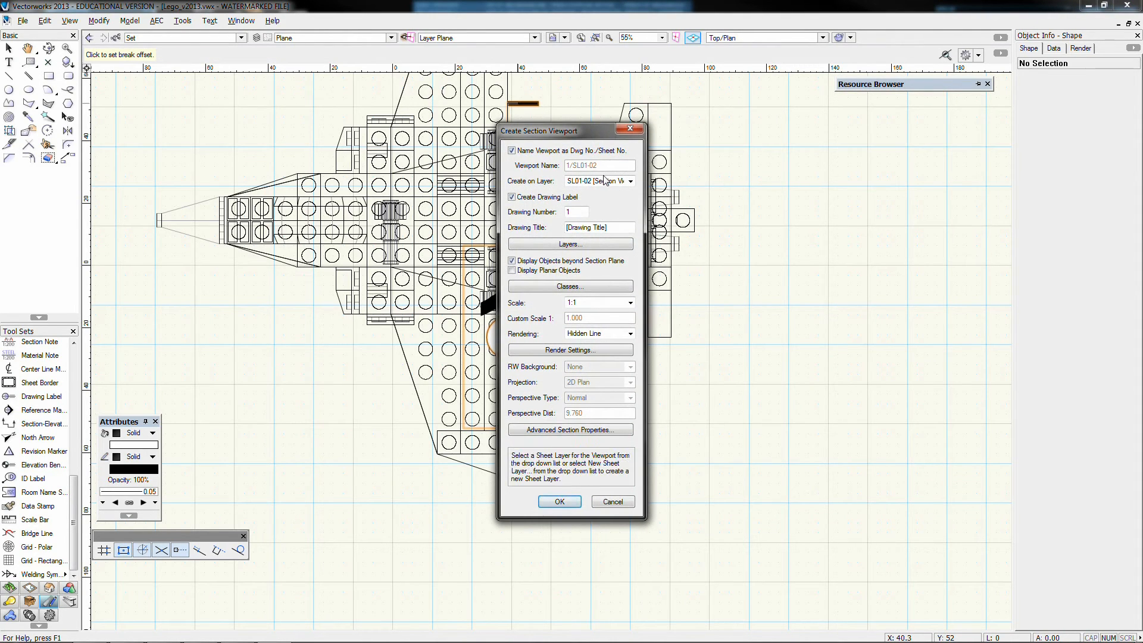
Create the section viewport on sheet SL01-02 with a drawing label, 1:1 scale and Hidden Line rendering
click(603, 182)
click(603, 183)
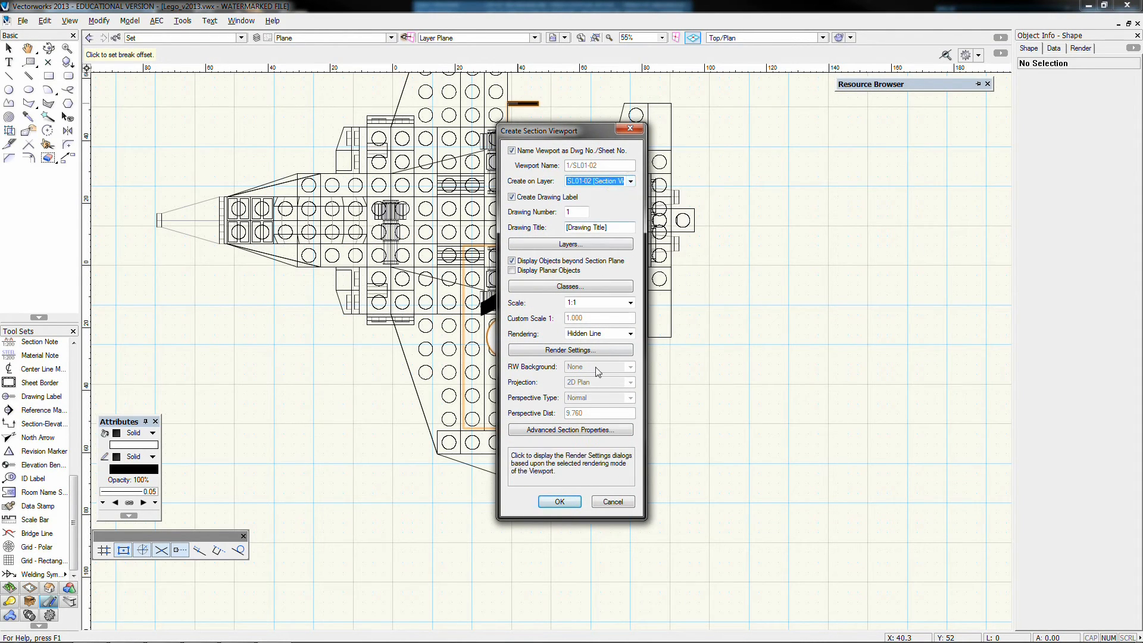
click(560, 502)
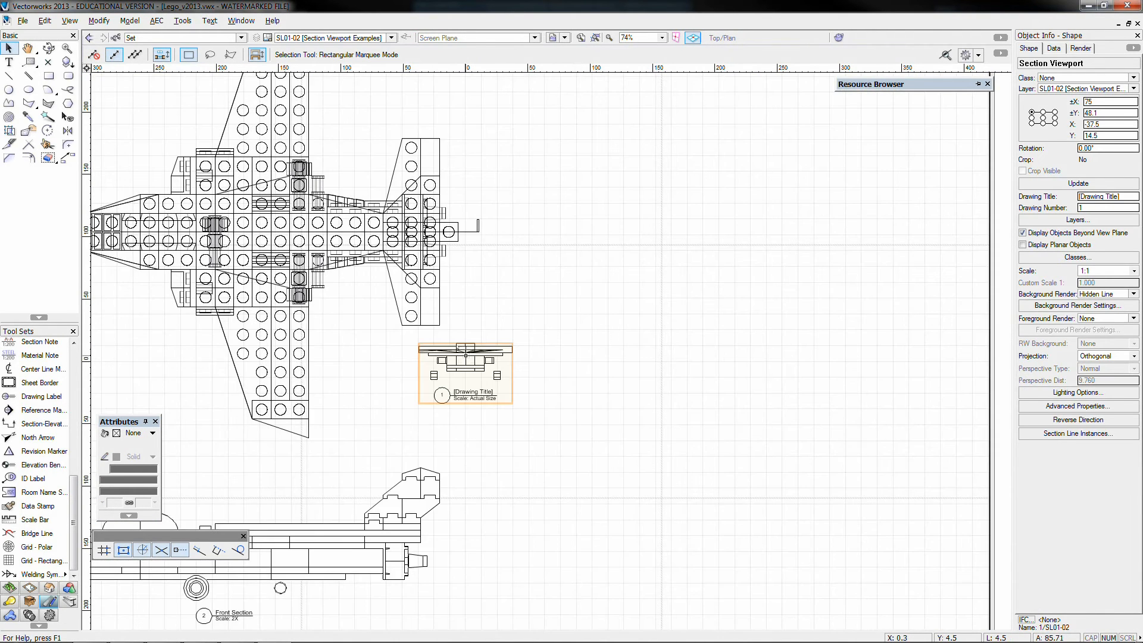
Rotate the new section viewport to 270 degrees and move it below the plane's tail in the plan
key(ctrl+l)
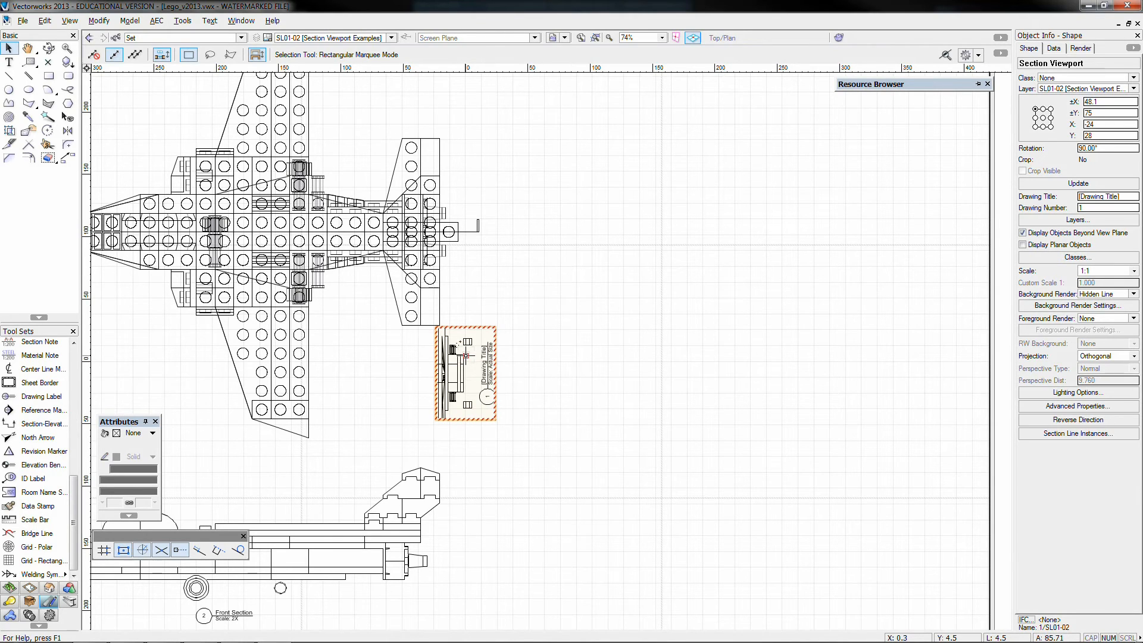
key(ctrl+l)
key(ctrl+l)
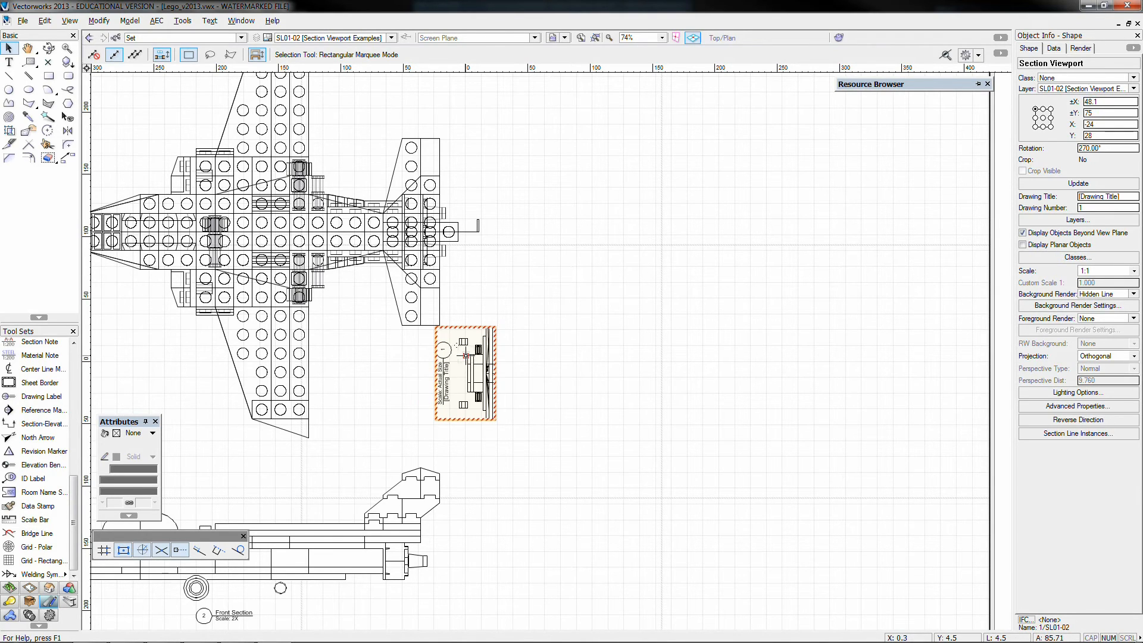
drag(466, 355, 388, 373)
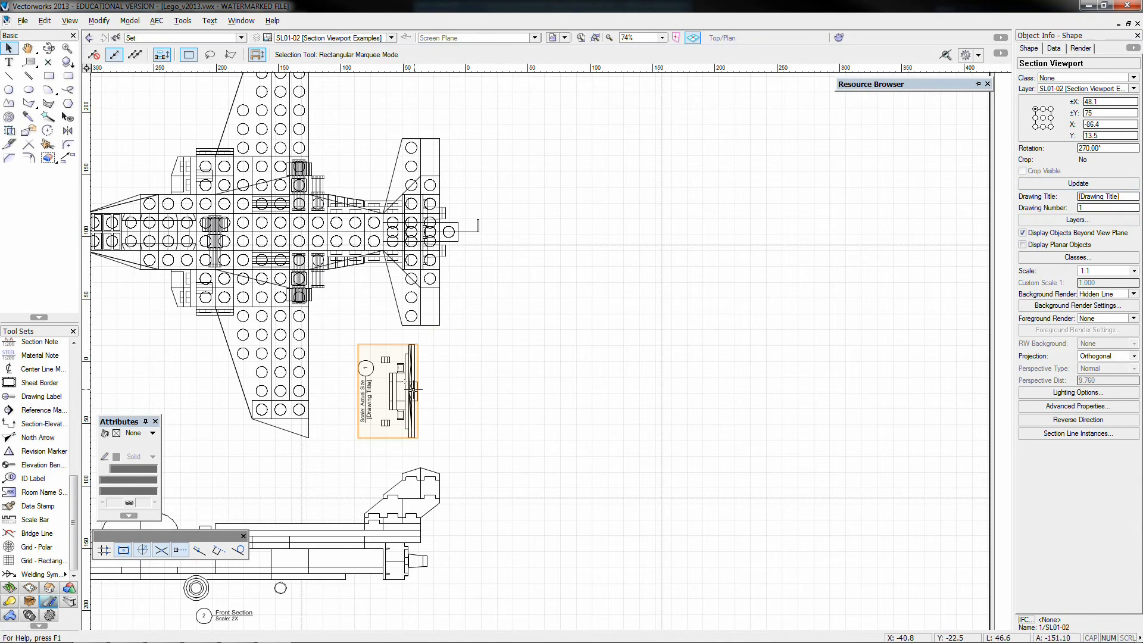
click(464, 360)
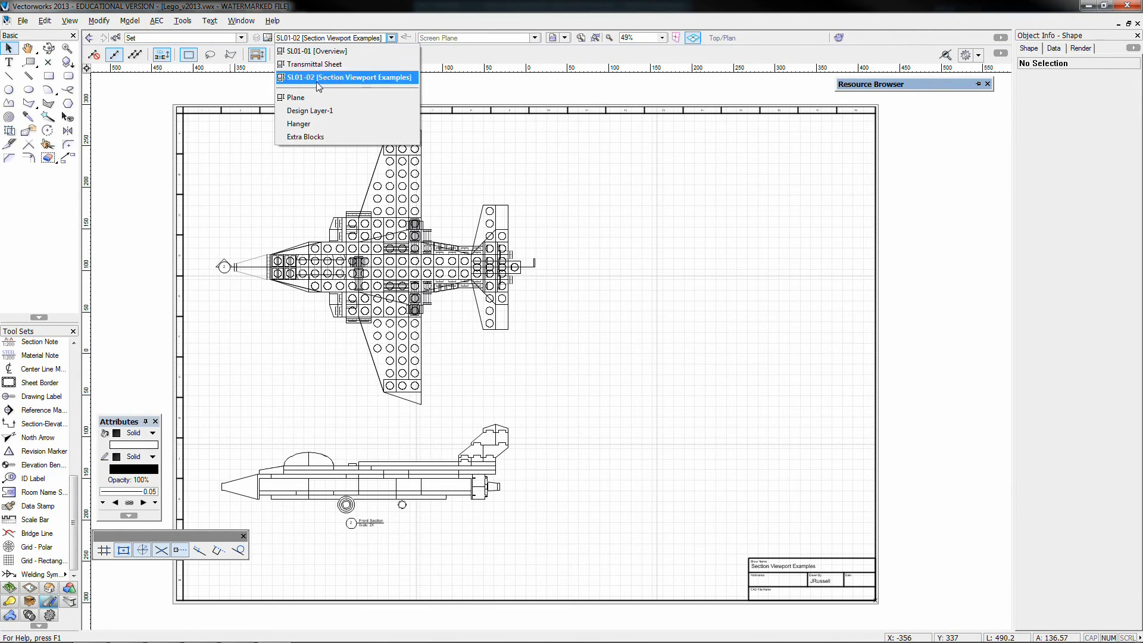
On the Plane layer, draw a circle with a radius of about 49 mm centred on the plane's tail
click(296, 97)
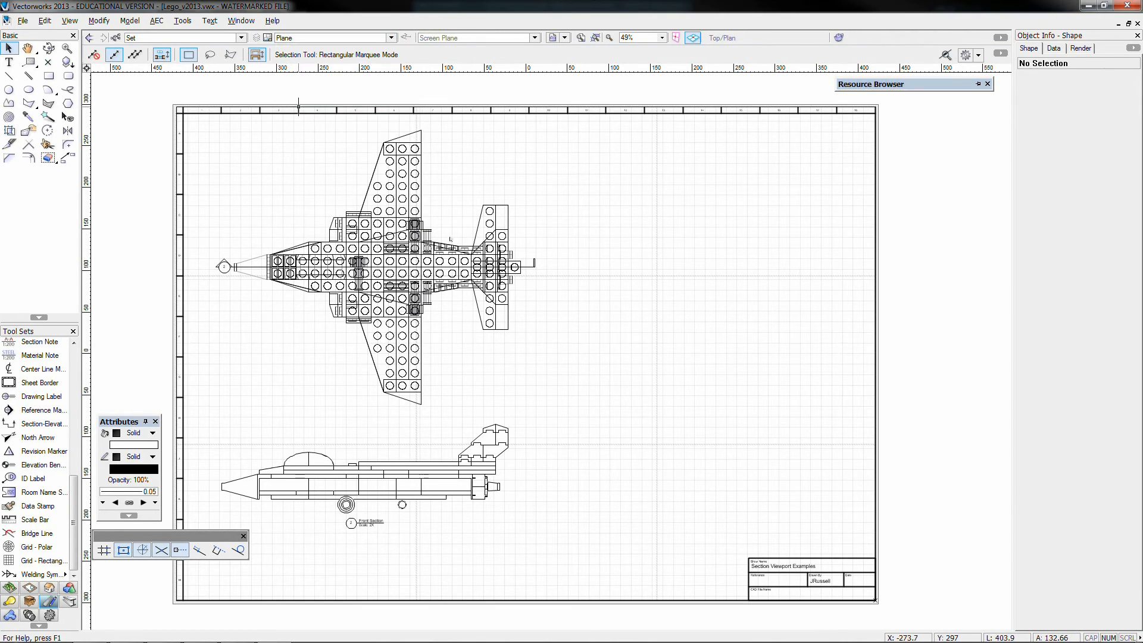
scroll(606, 357, up, 3)
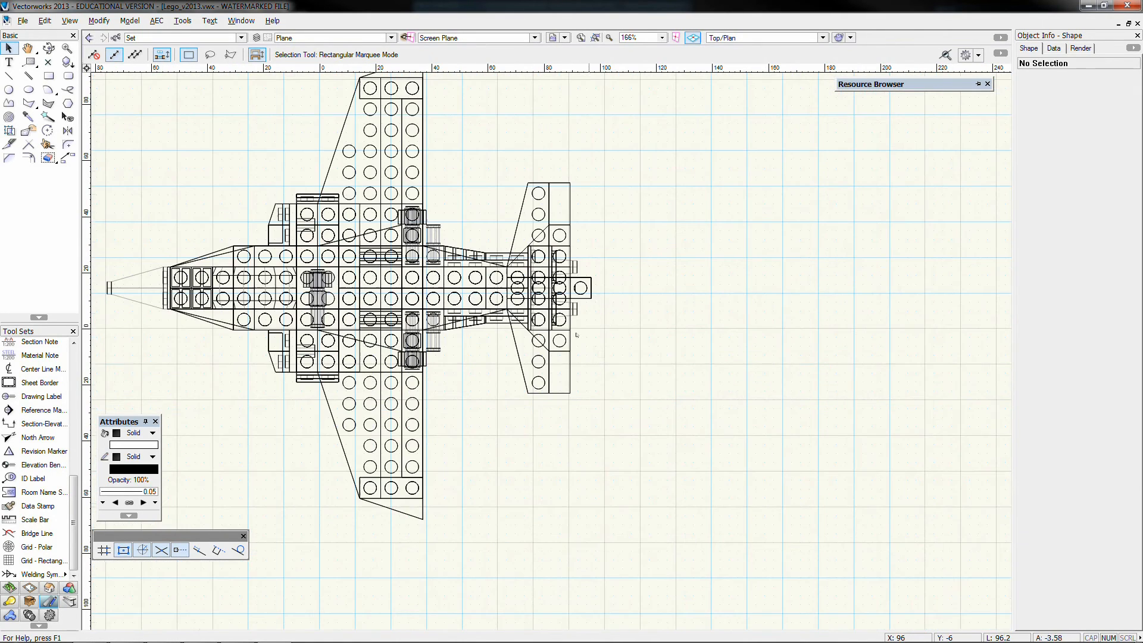
scroll(521, 288, down, 1)
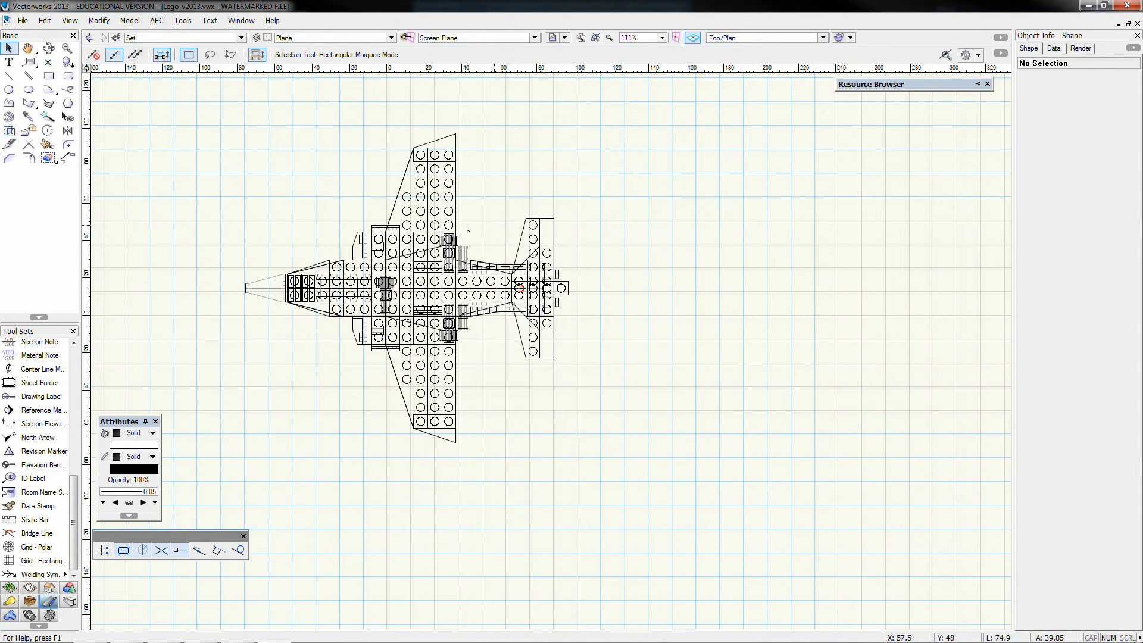
click(8, 90)
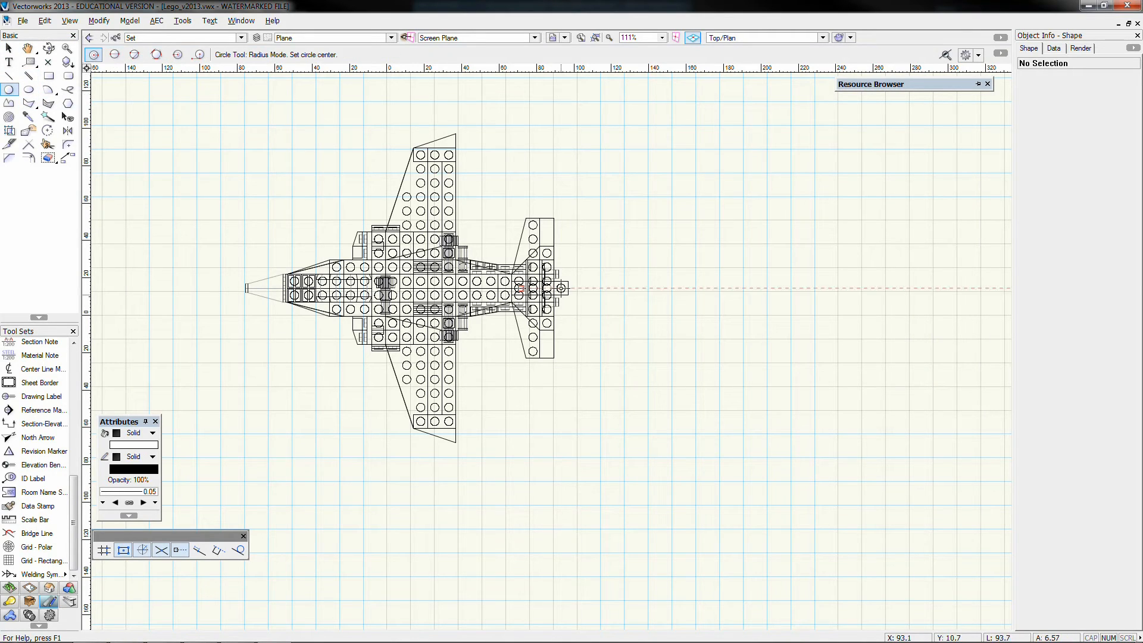
click(534, 288)
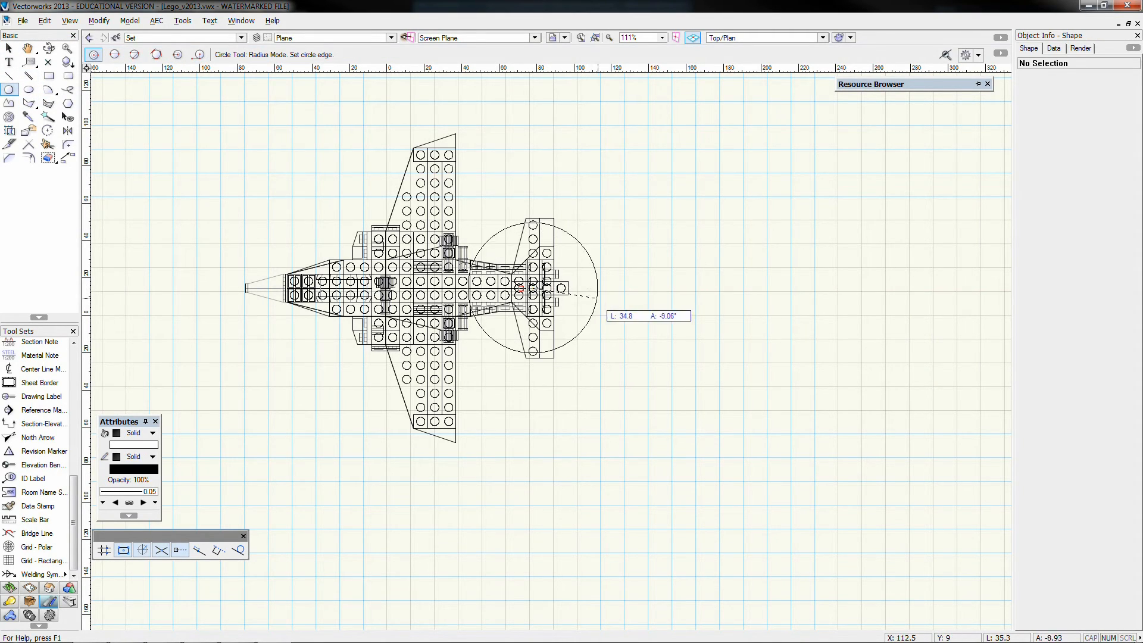
click(621, 305)
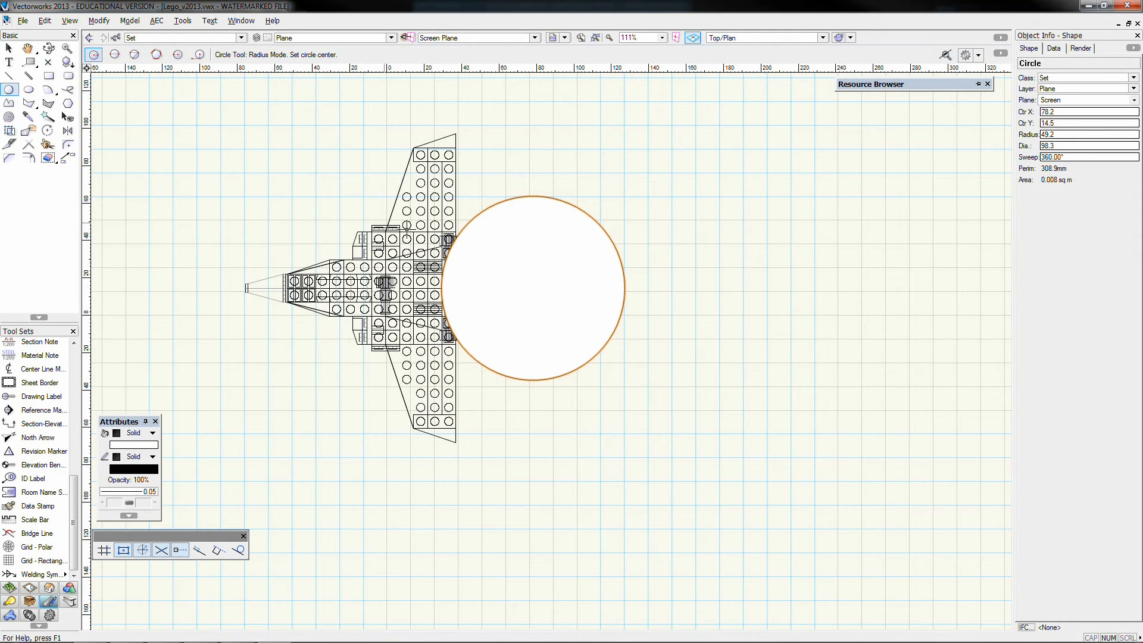
Create a detail viewport from the circle on sheet SL01-02 with drawing number 3 and the title "Tail Detail"
click(8, 47)
click(70, 21)
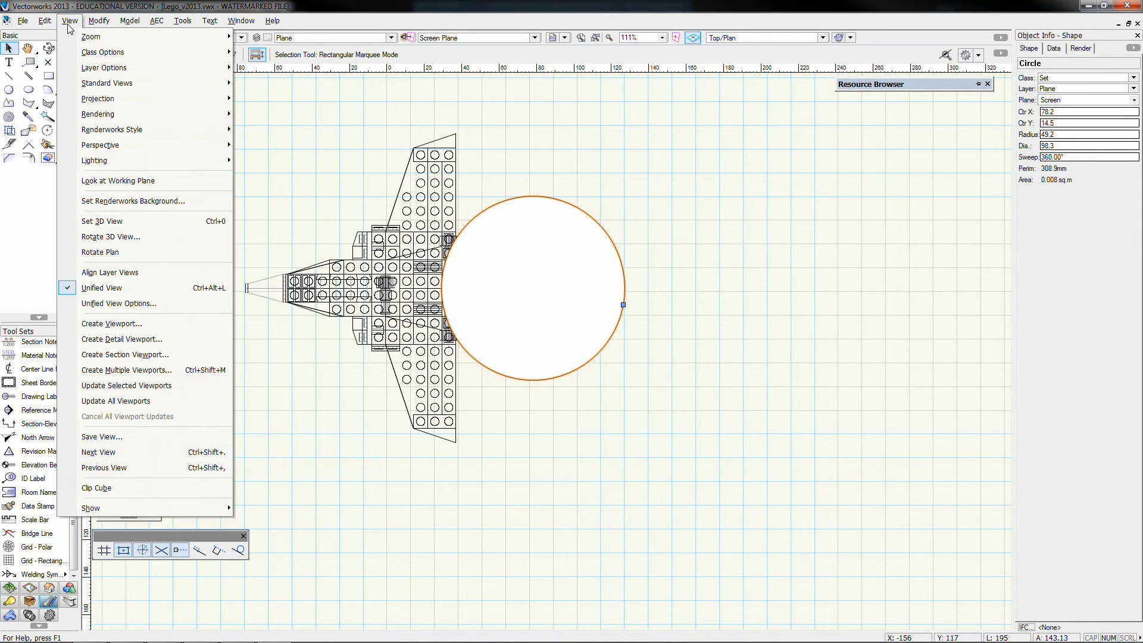
click(142, 340)
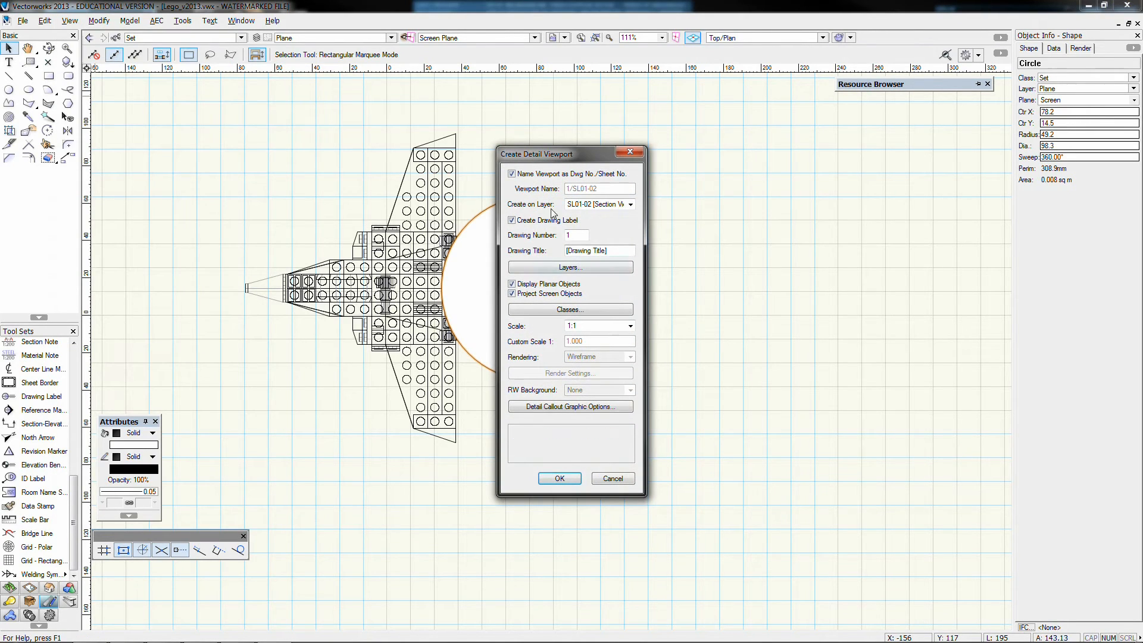
click(602, 204)
click(604, 206)
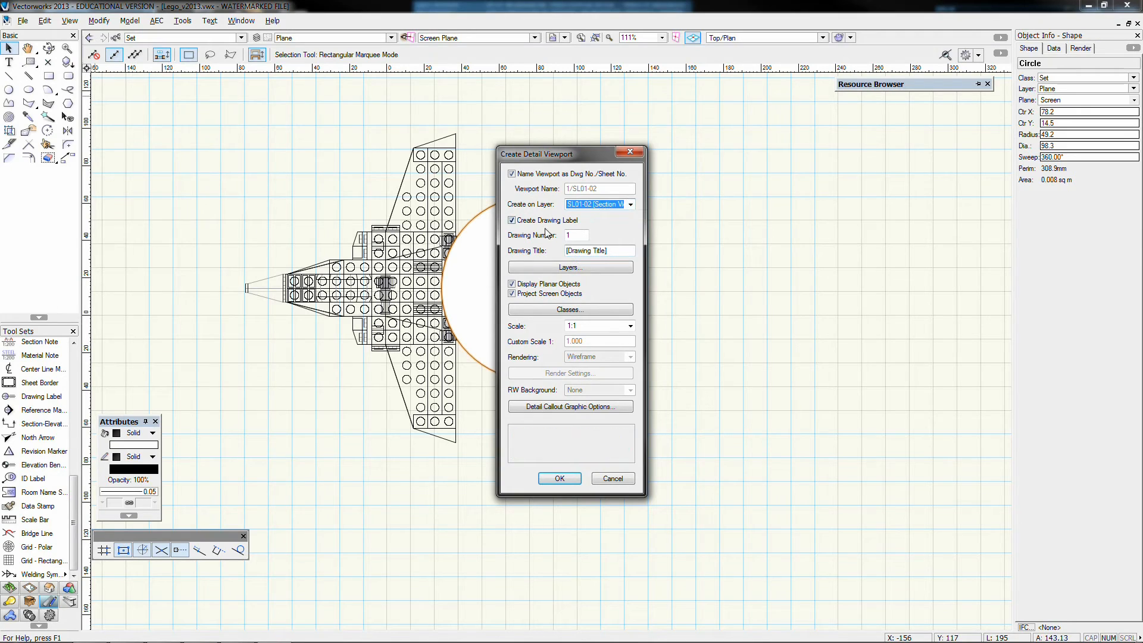
mouse_move(574, 235)
mouse_down()
mouse_move(548, 232)
mouse_move(517, 250)
mouse_up()
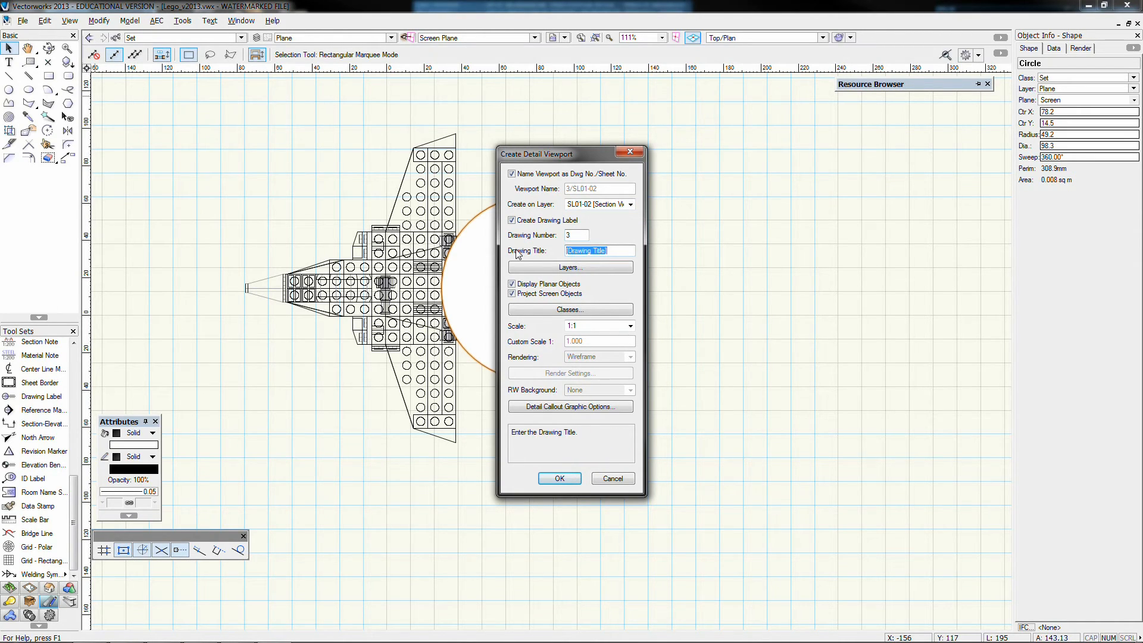
text(Tail Detail)
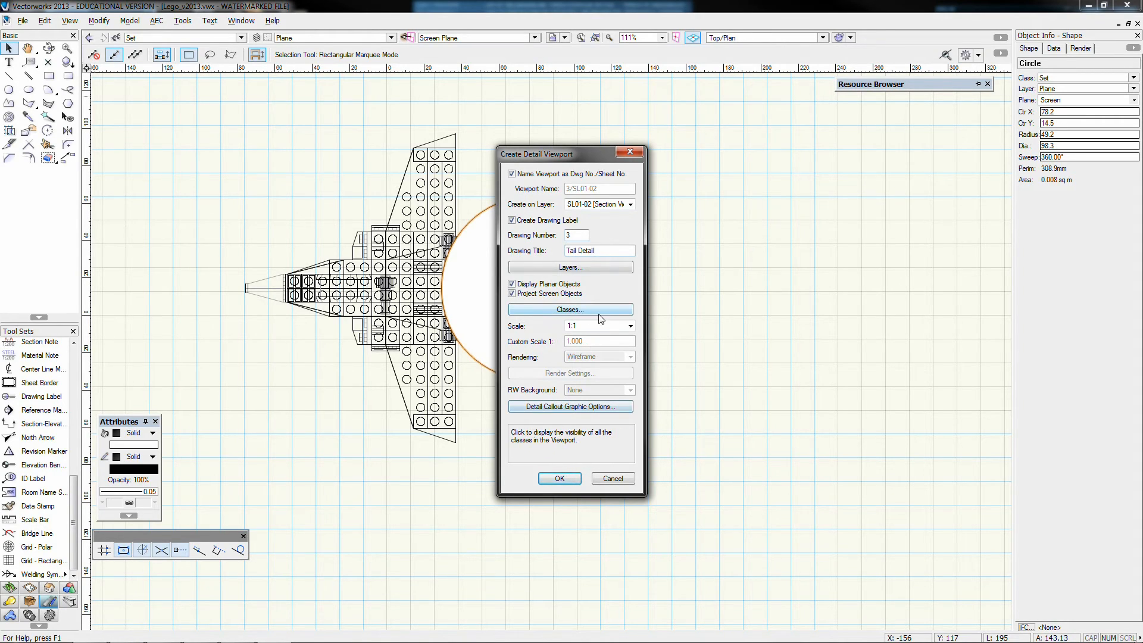
click(560, 480)
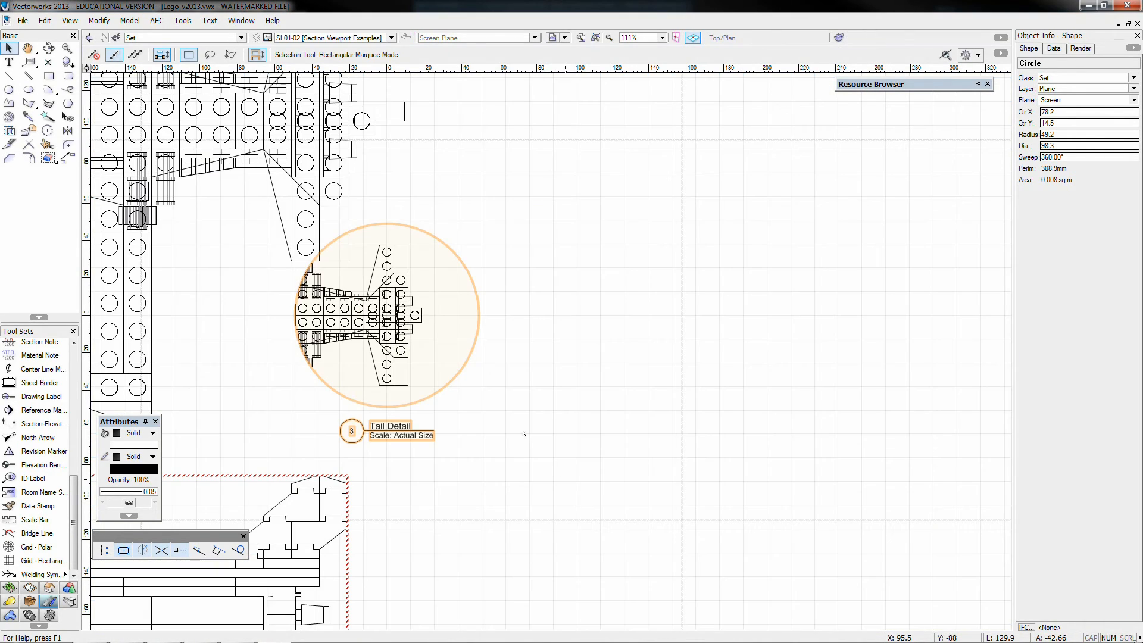
Move the Tail Detail viewport to the empty area of the sheet beyond the plane's tail, level with the plan
scroll(466, 367, down, 3)
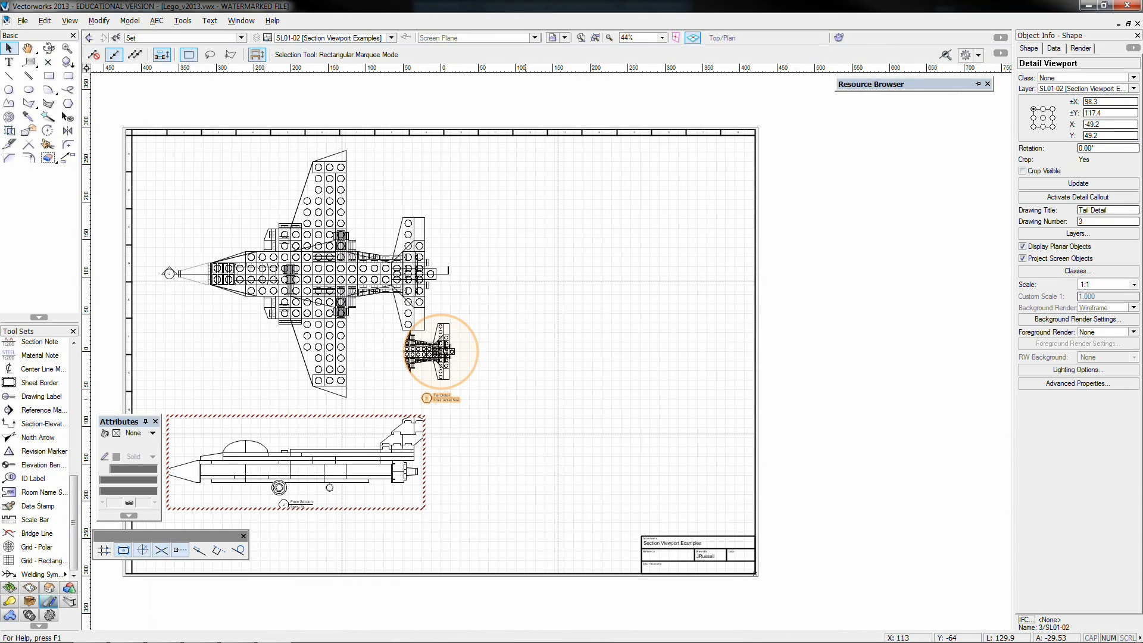
drag(467, 367, 632, 291)
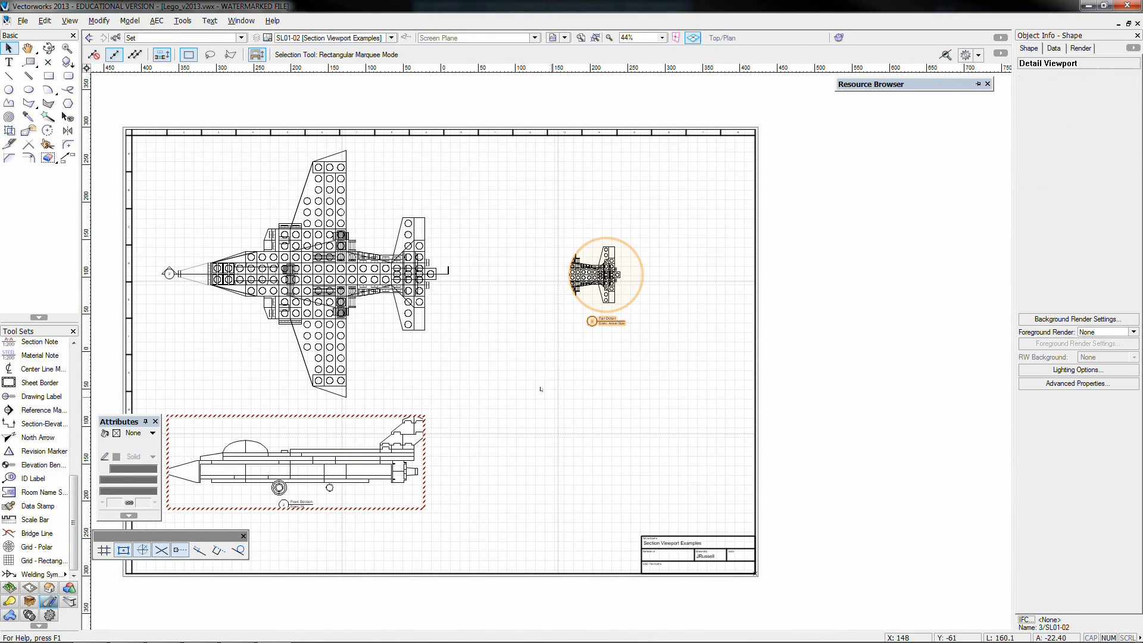
Set the scale of the Tail Detail viewport to 4x and move it slightly down and back towards the plan
click(624, 325)
scroll(607, 318, up, 4)
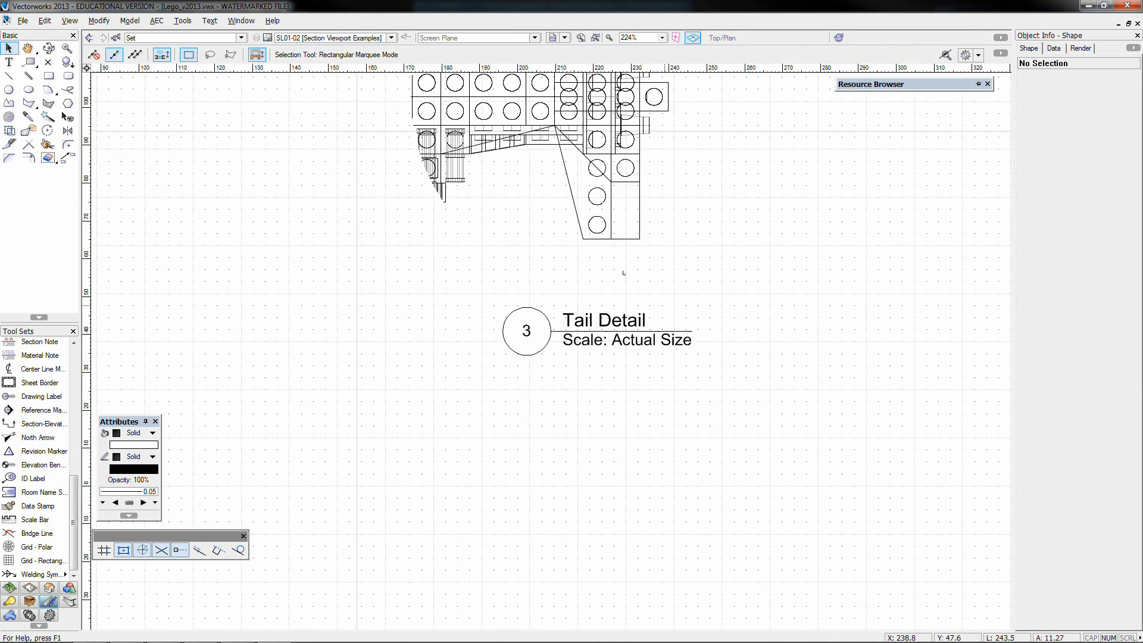
scroll(661, 320, down, 4)
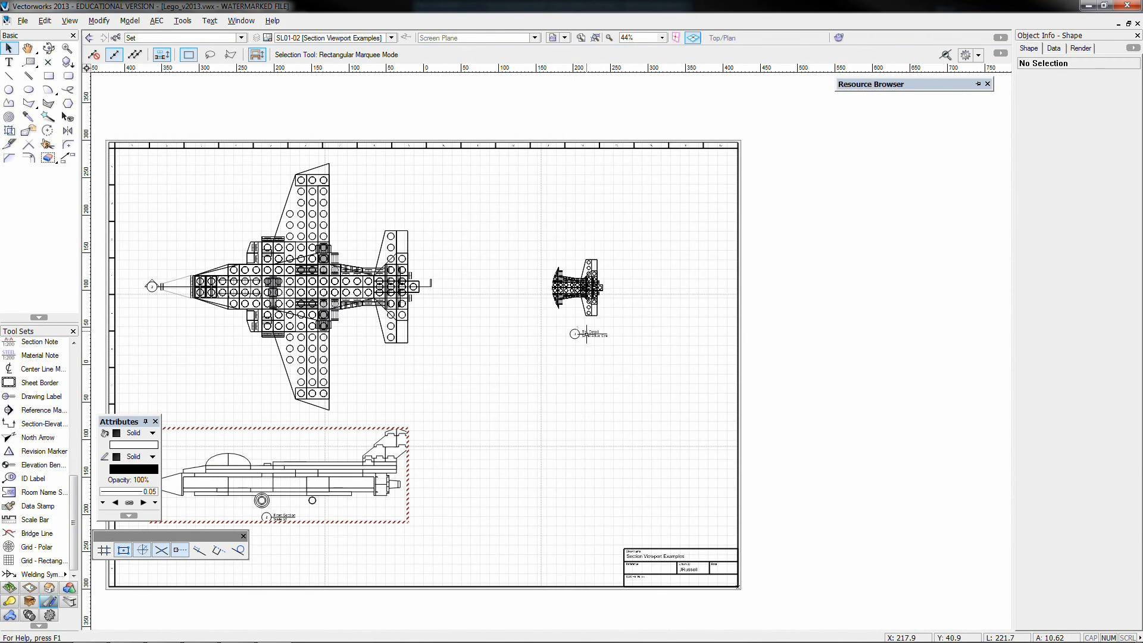
click(590, 285)
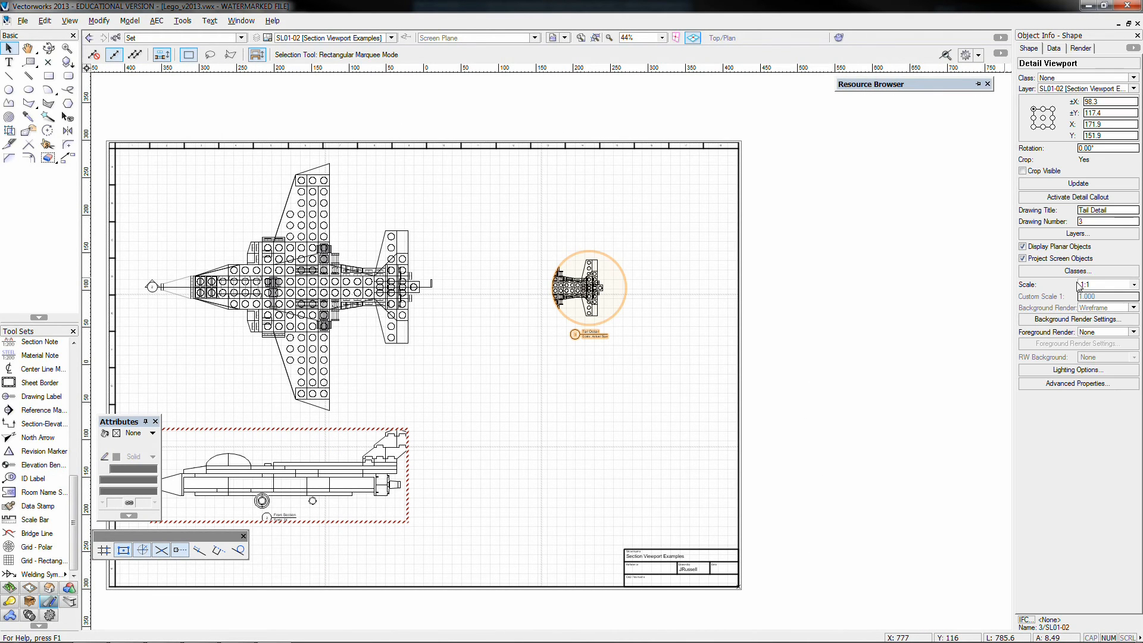
click(1101, 285)
click(1083, 370)
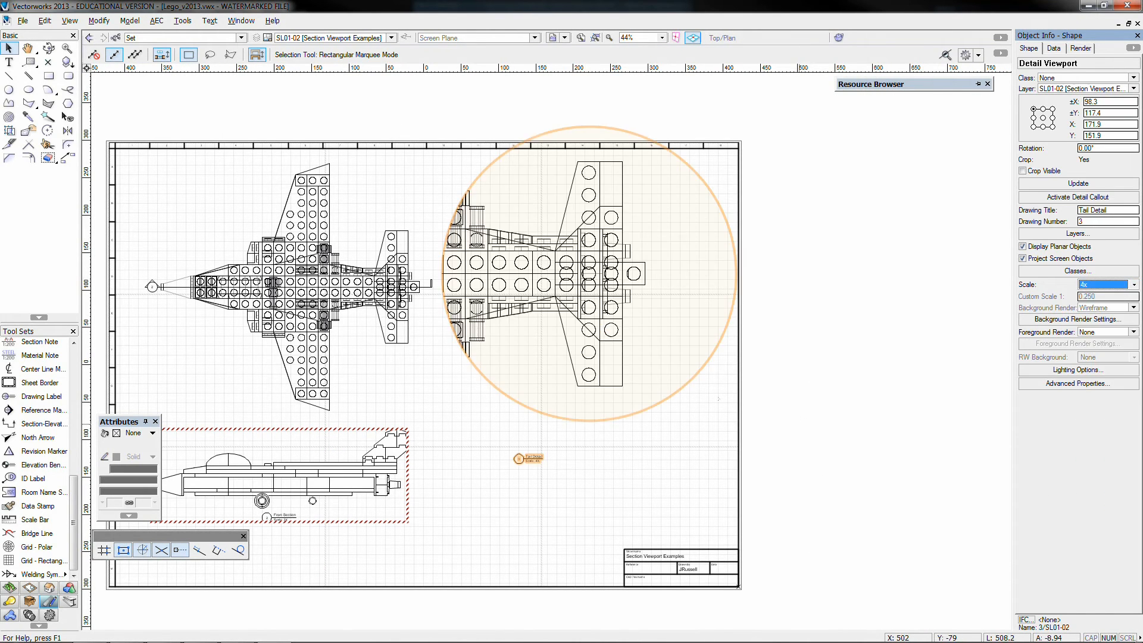
drag(567, 263, 553, 309)
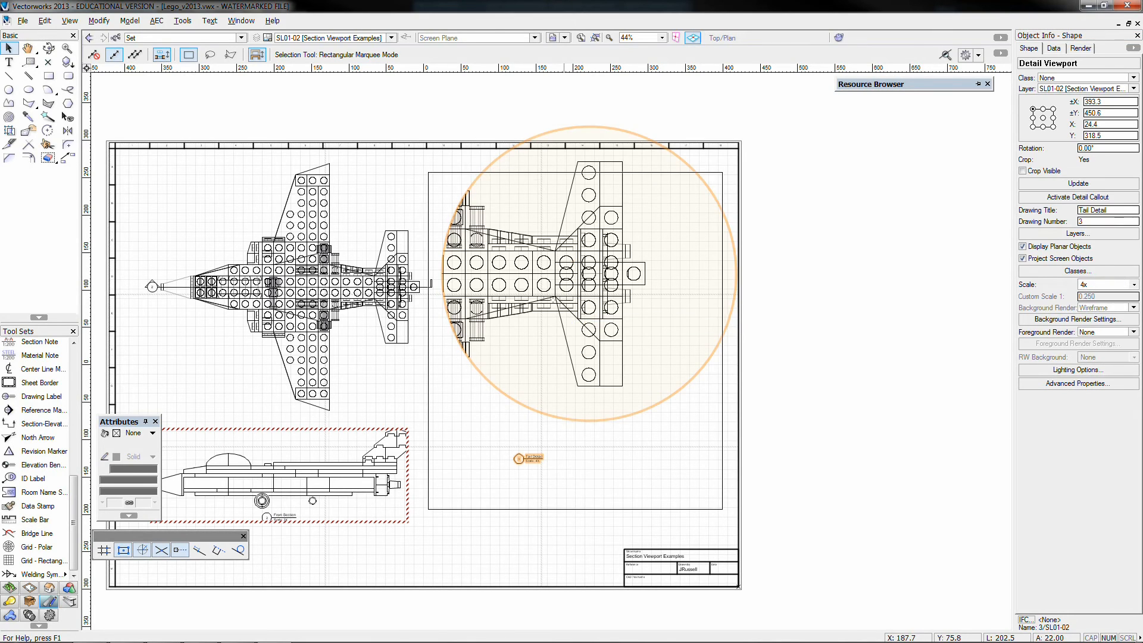
click(855, 314)
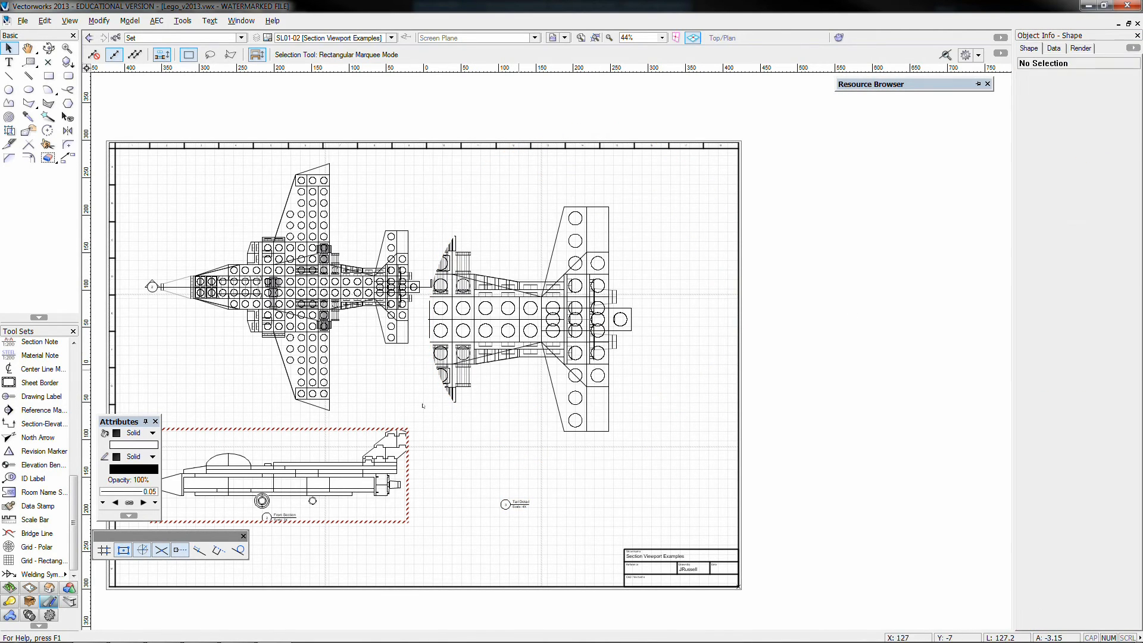
Update the Front Section viewport
click(380, 451)
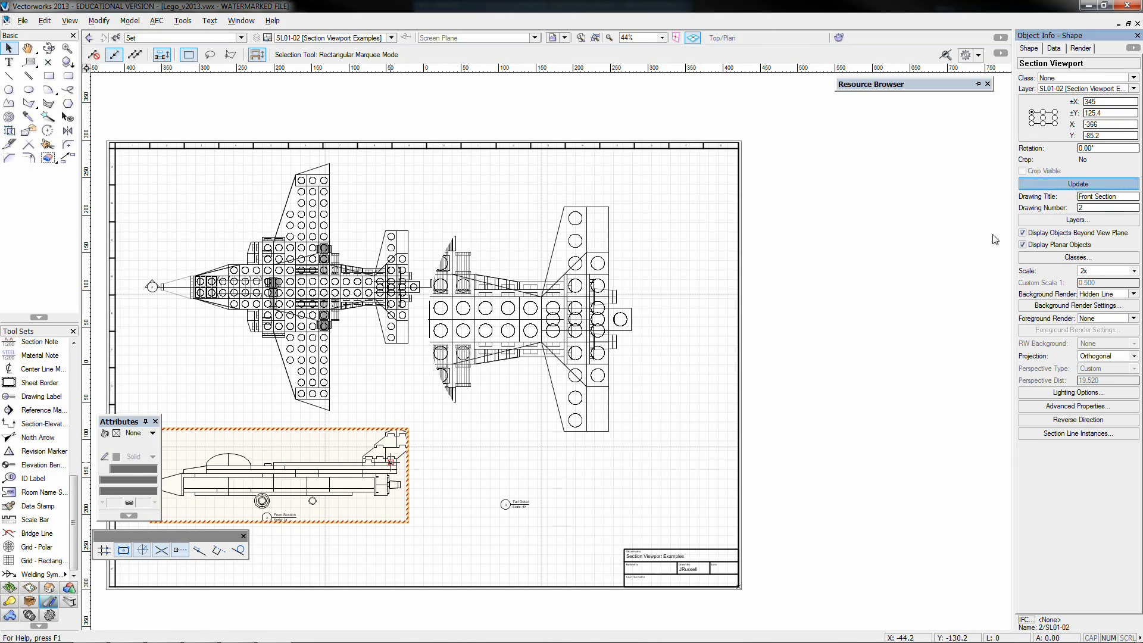
click(830, 384)
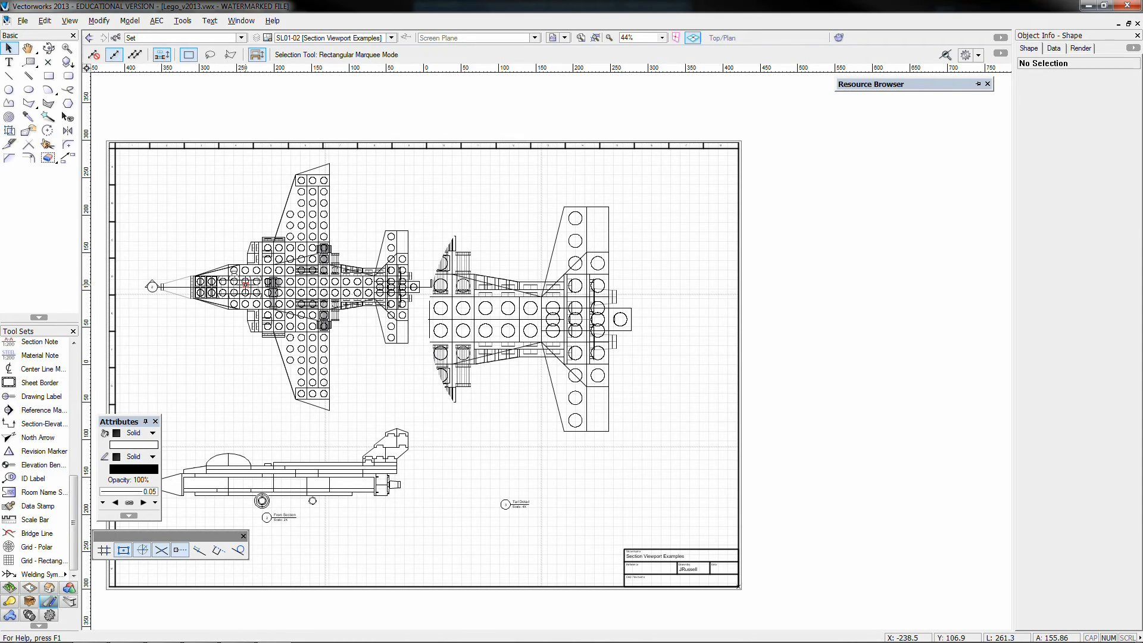
click(526, 506)
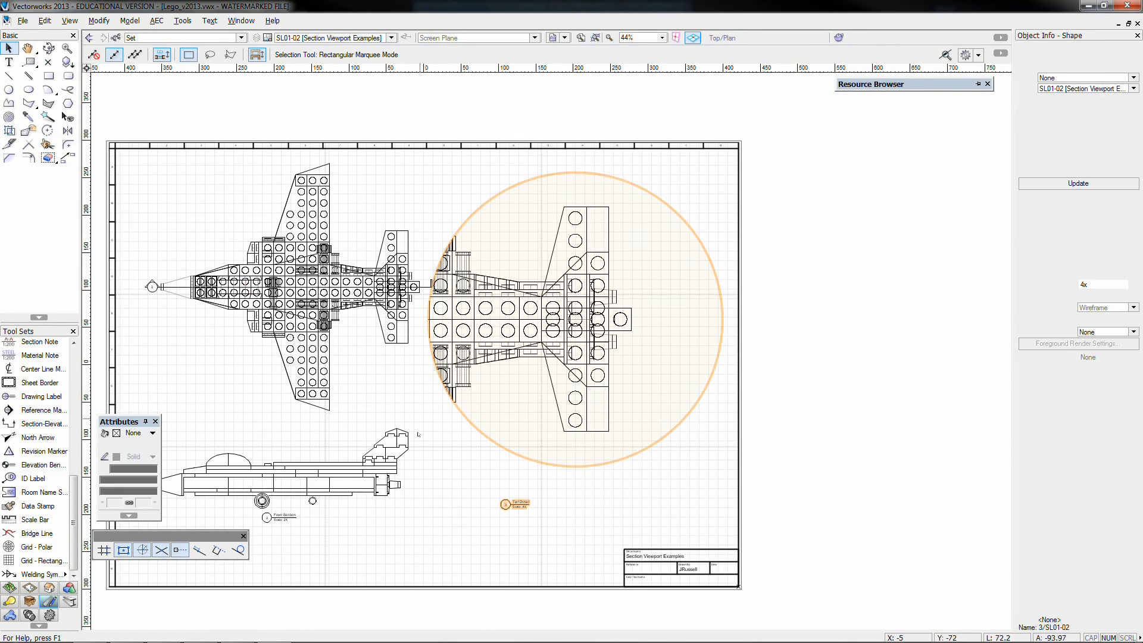
click(376, 176)
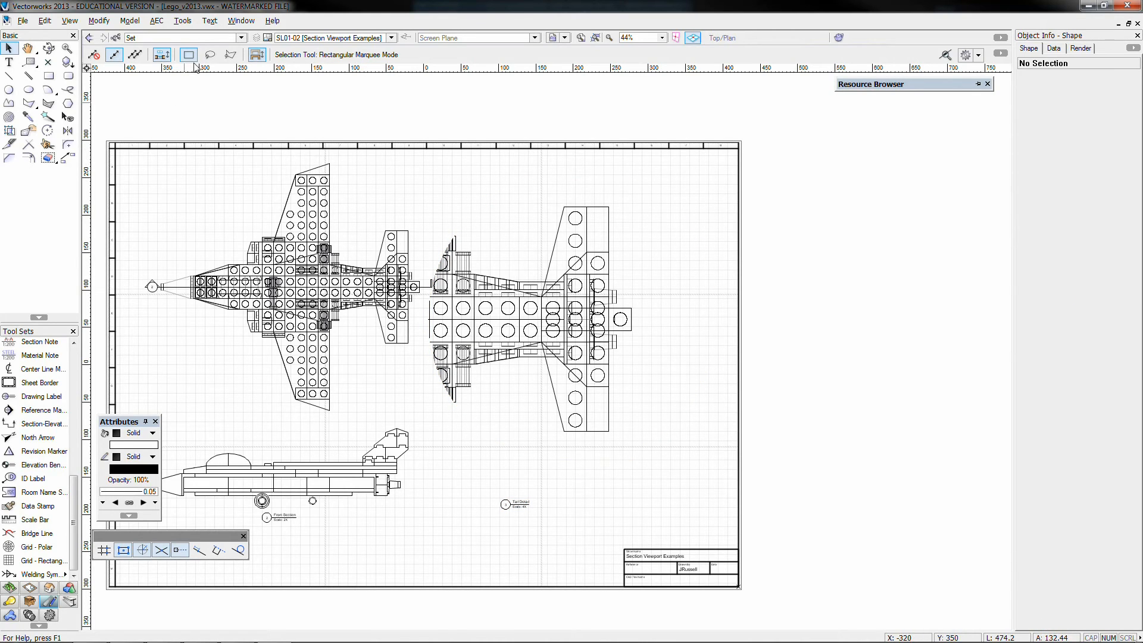
From the Plane layer, create multiple third angle projection viewports at 2x scale for the front, top, right, left and isometric views
click(297, 37)
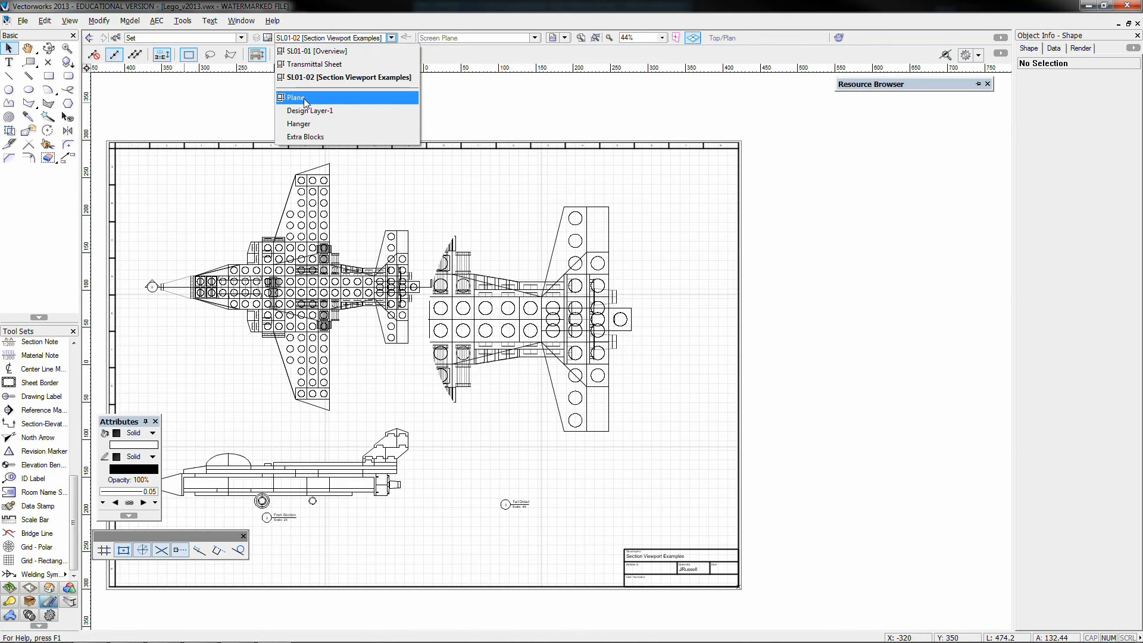
click(294, 94)
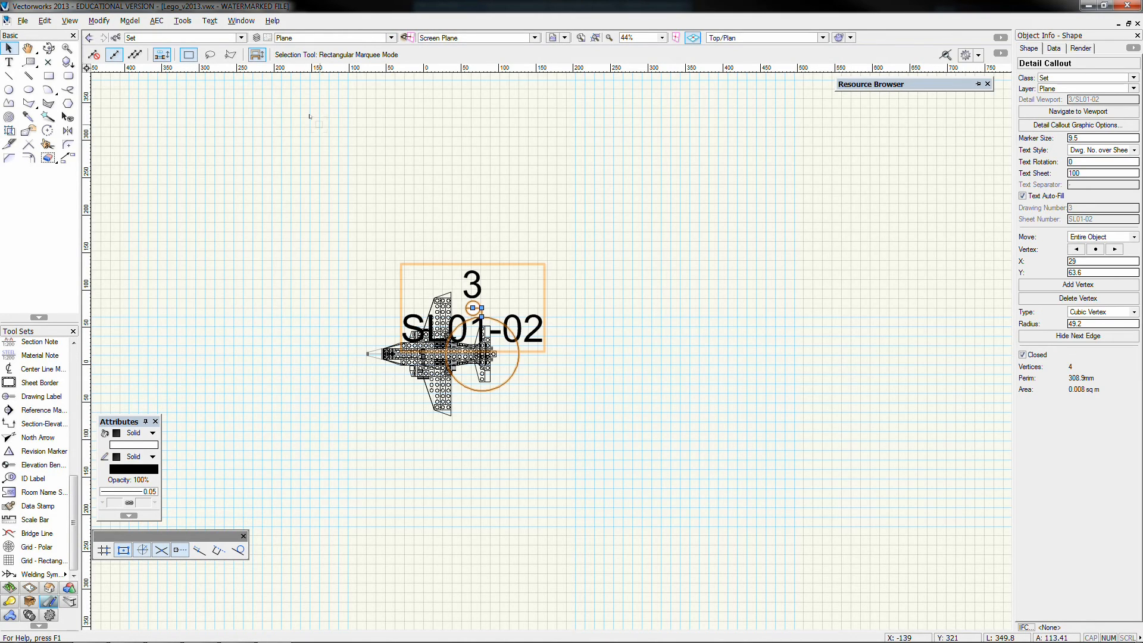
click(309, 115)
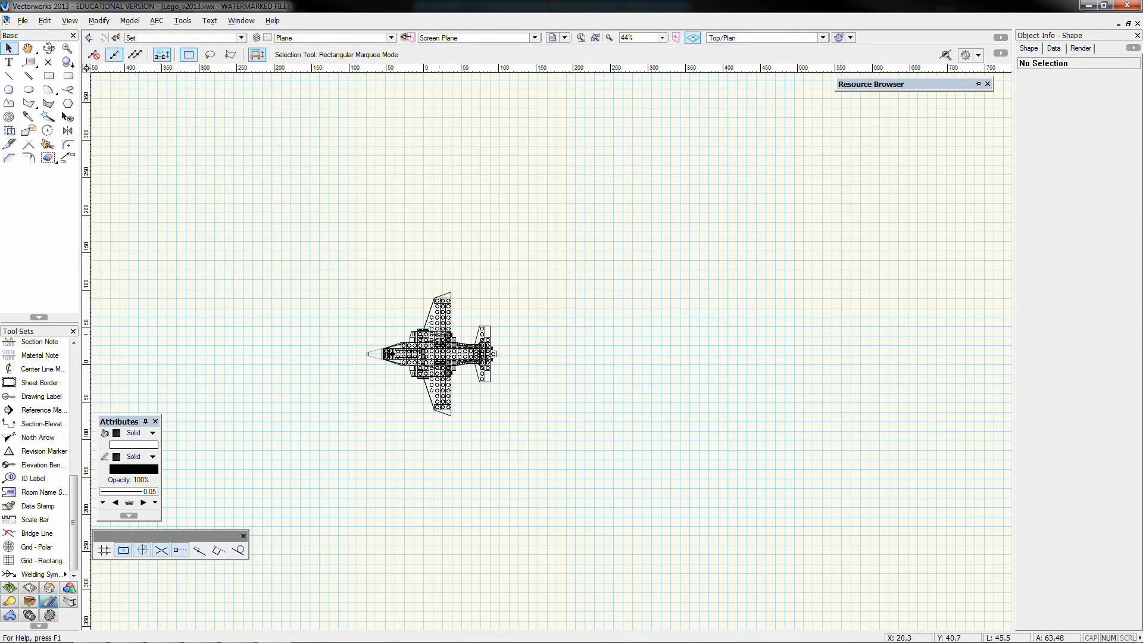
scroll(384, 381, up, 3)
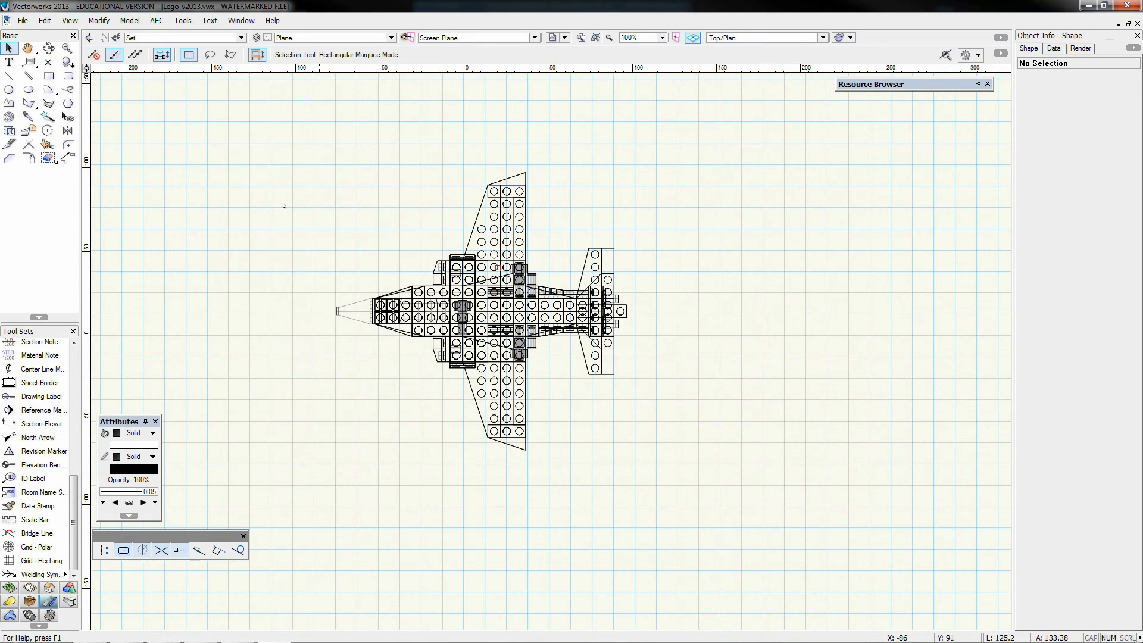
click(77, 21)
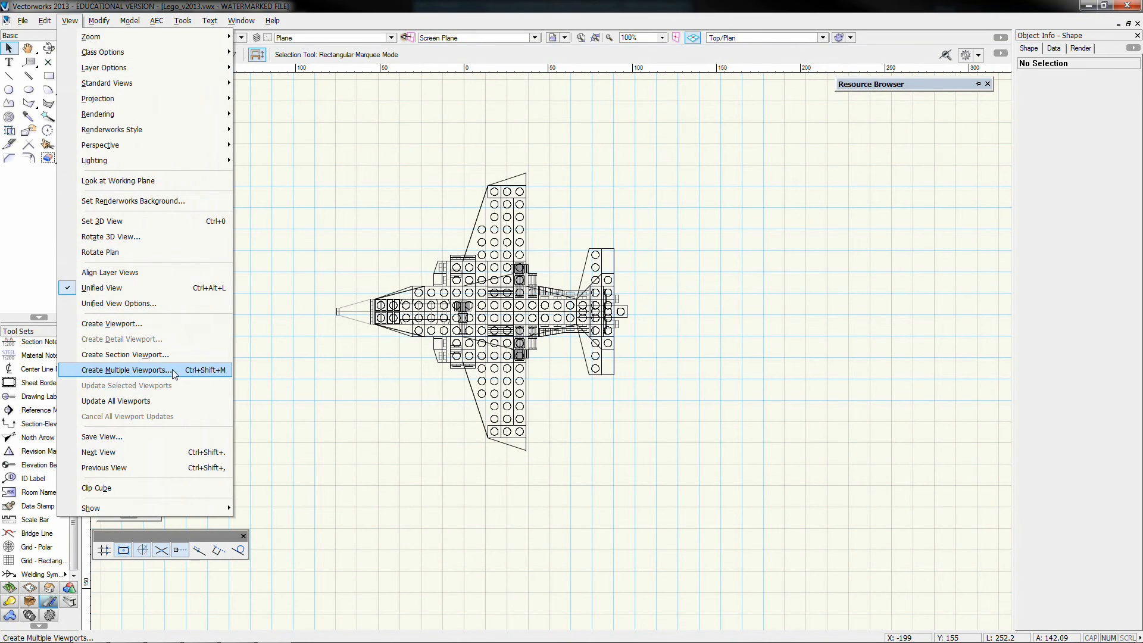
click(164, 370)
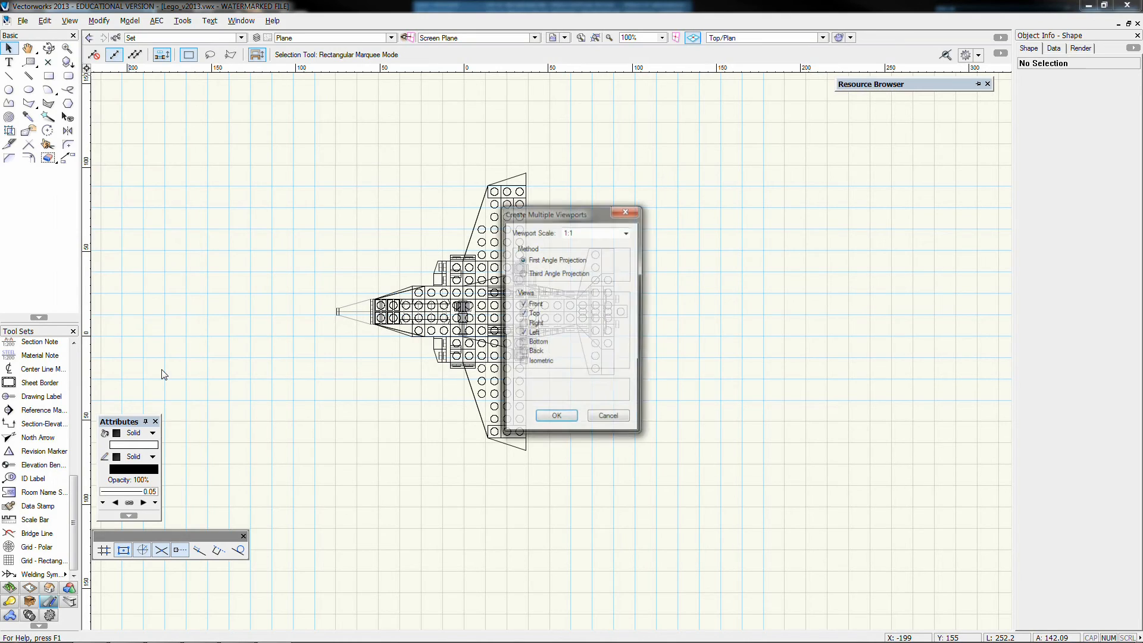
click(591, 234)
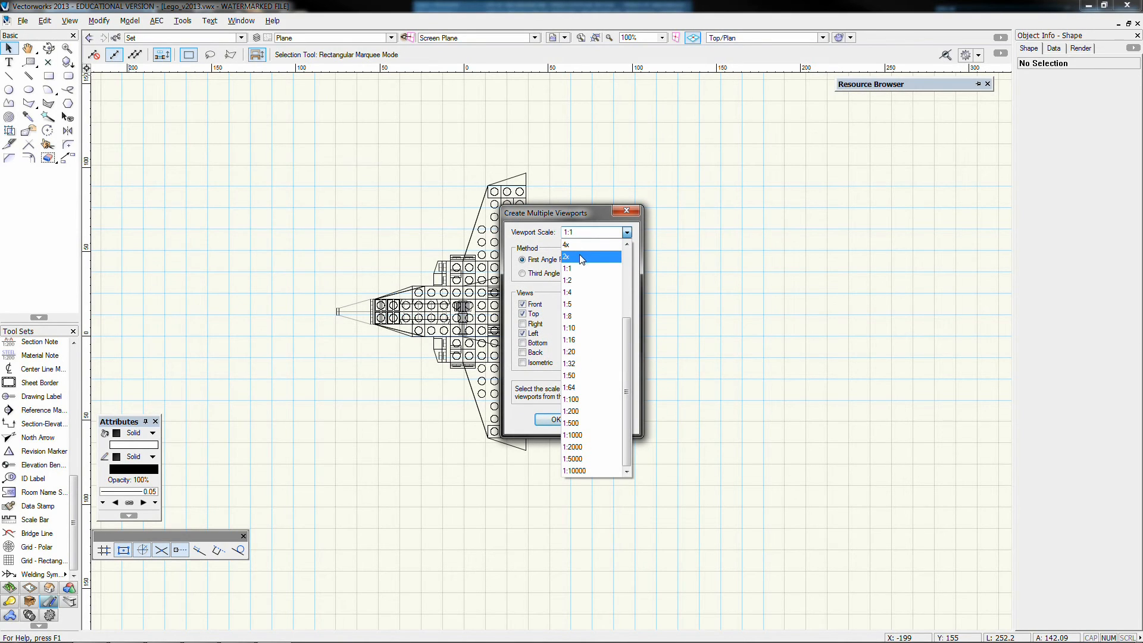
click(581, 256)
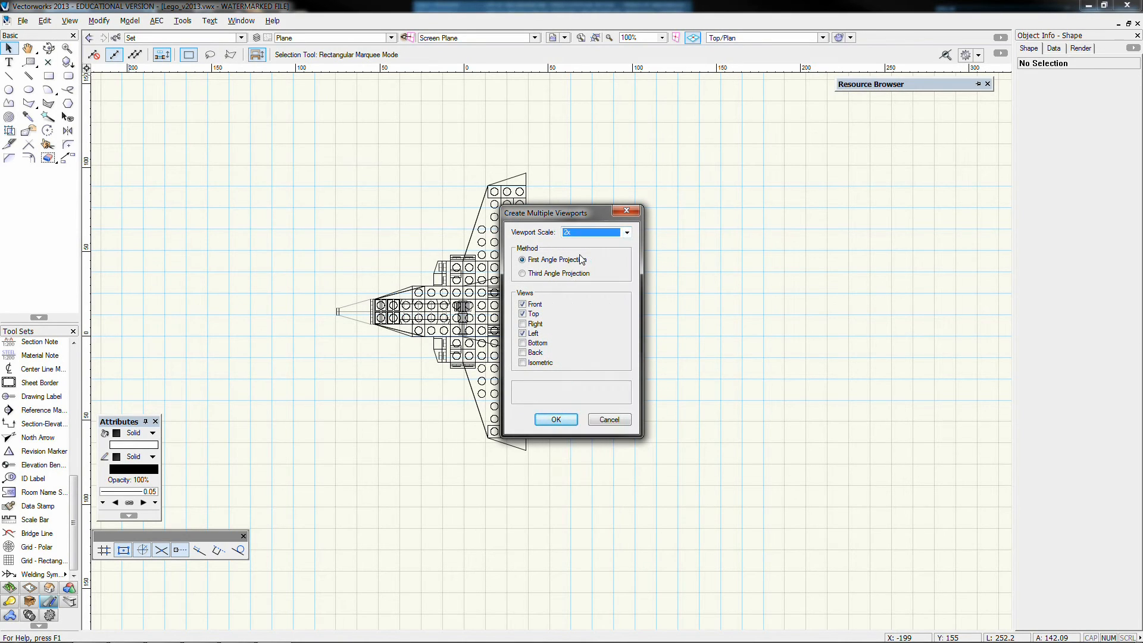
click(539, 273)
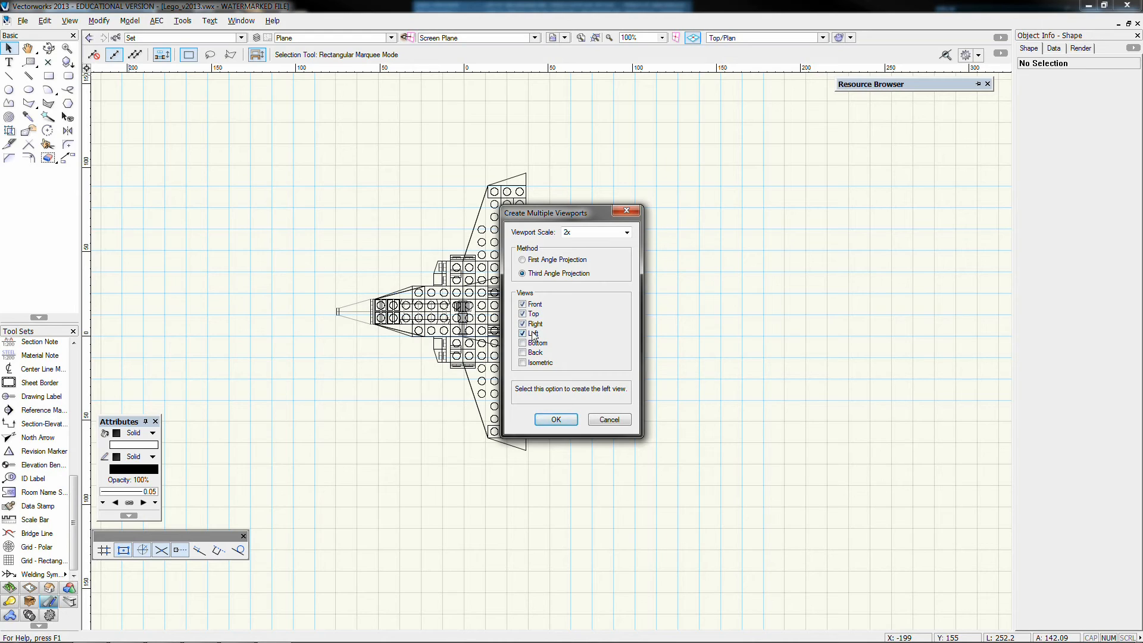
click(539, 364)
click(556, 420)
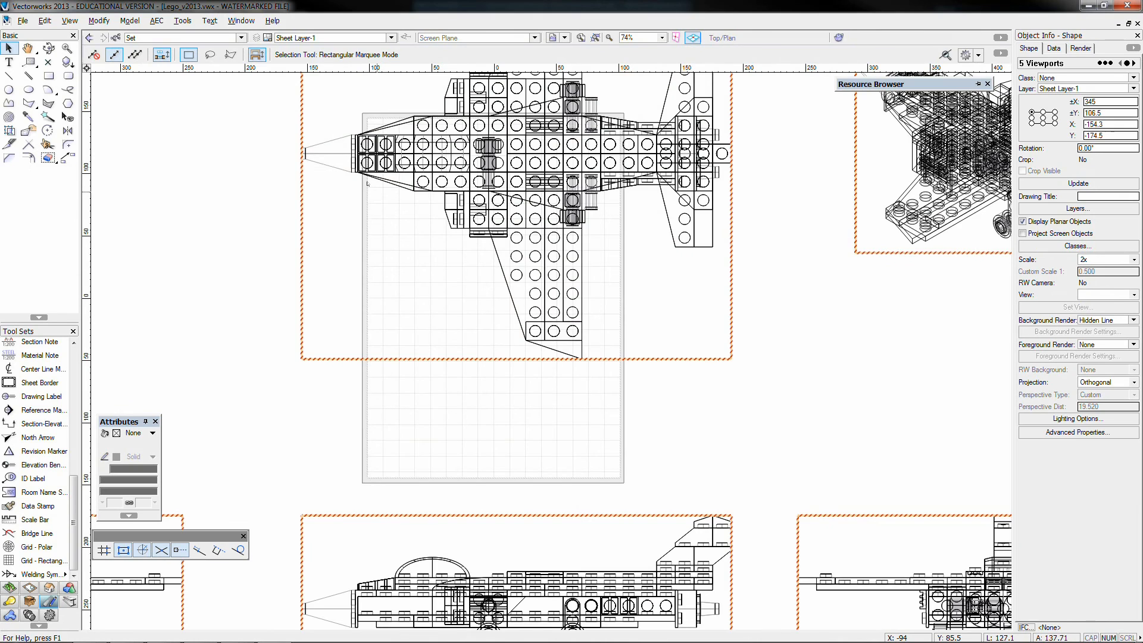
Update all the new viewports on Sheet Layer-1
scroll(377, 192, down, 3)
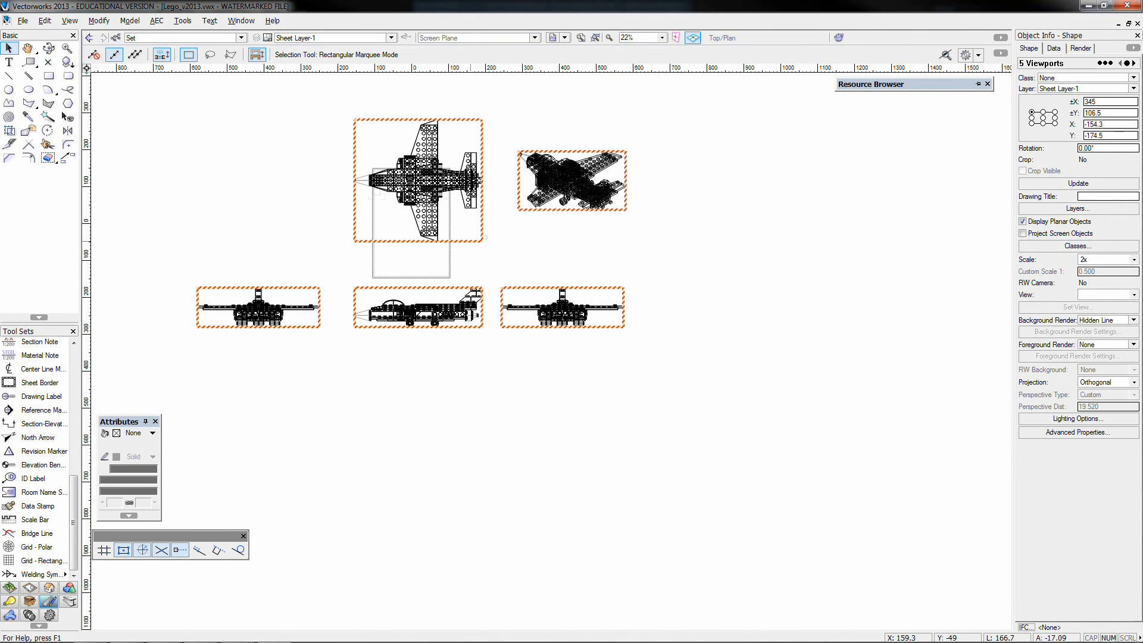
click(487, 237)
scroll(295, 97, up, 1)
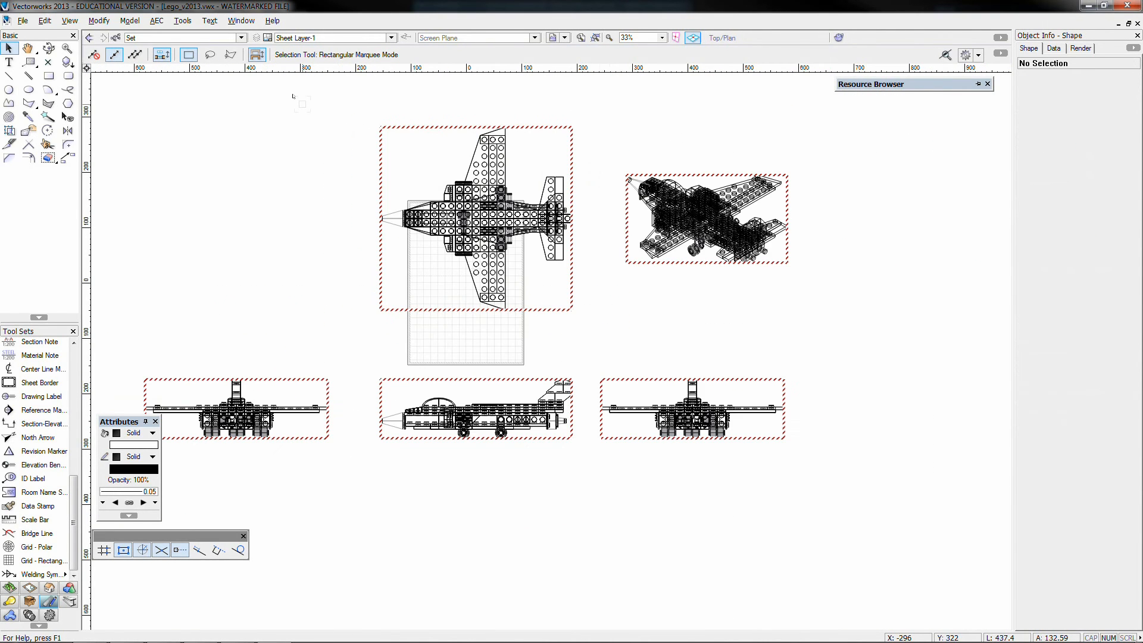
middle_drag(323, 275, 348, 273)
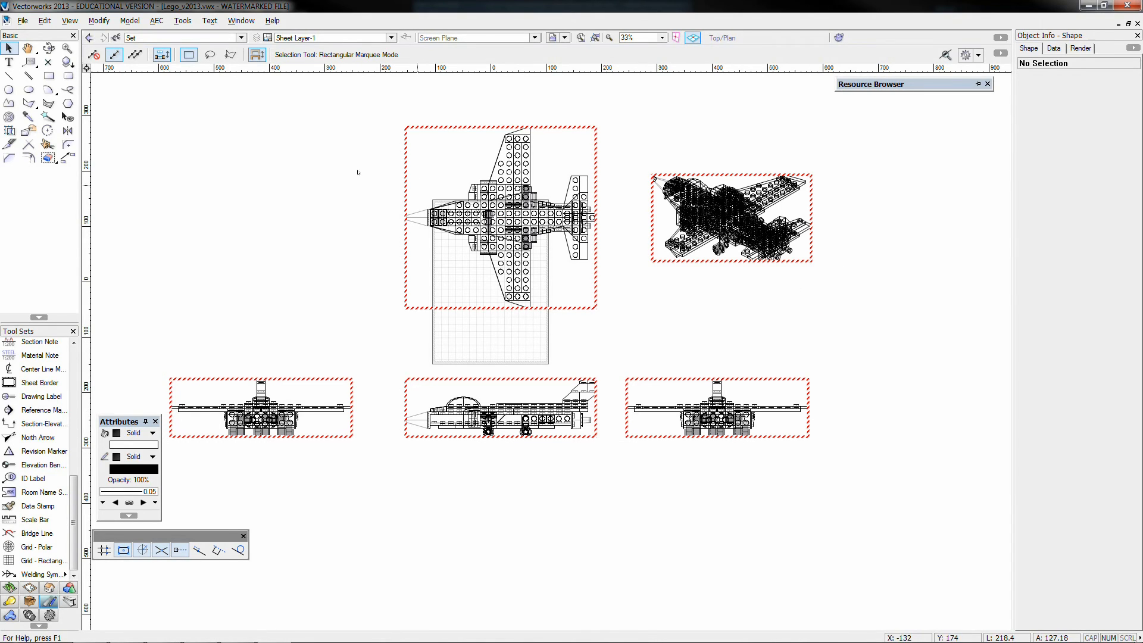
click(68, 21)
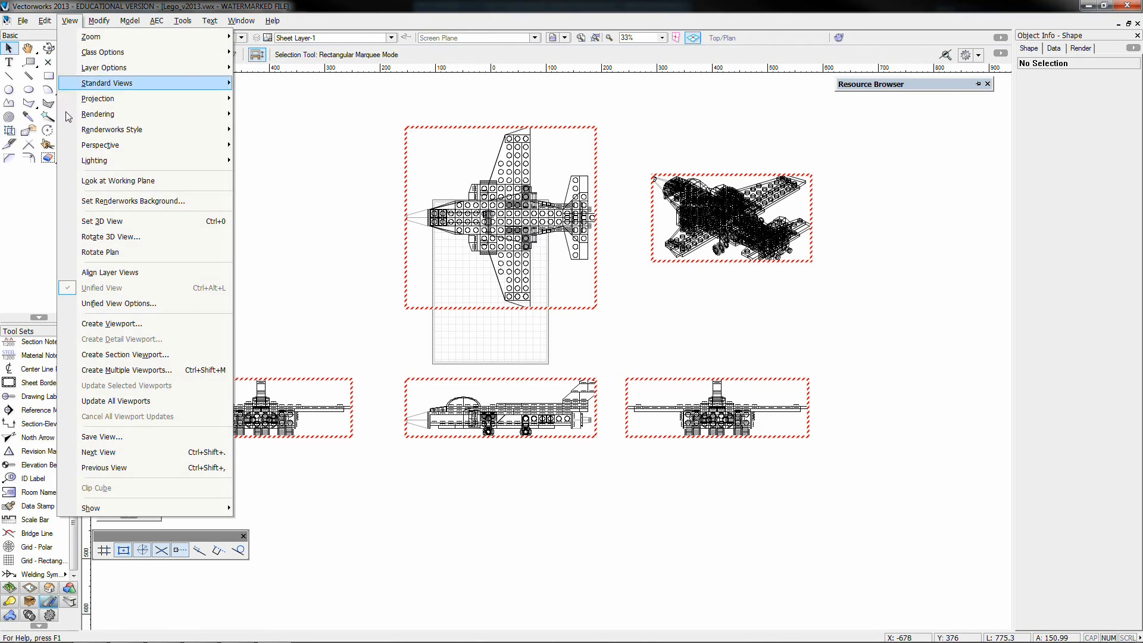
click(113, 403)
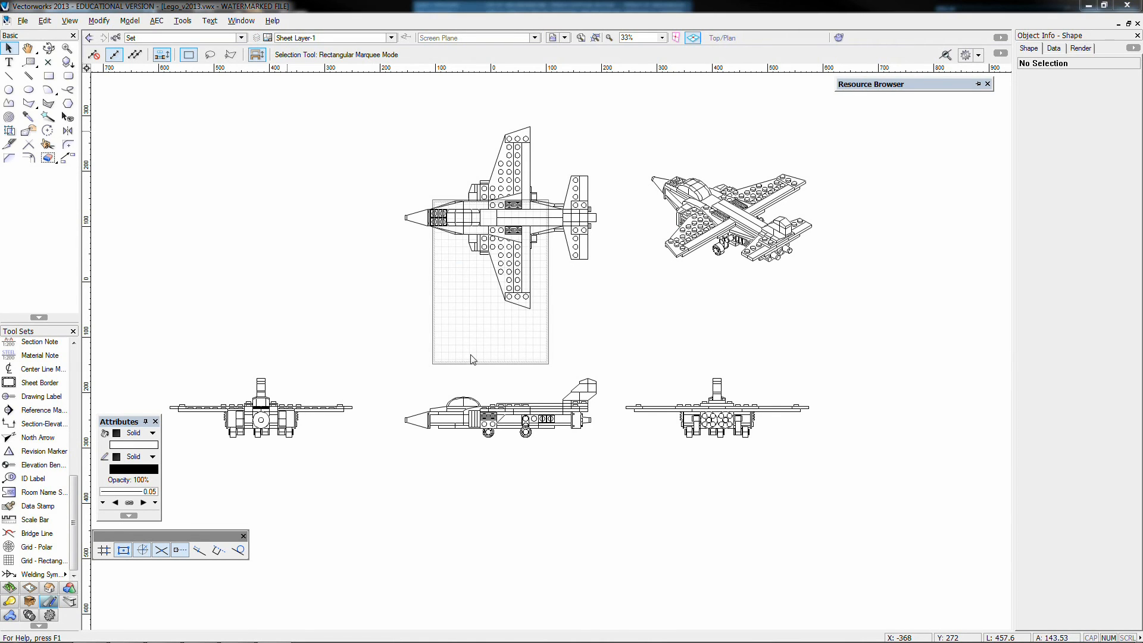
Change the page size of Sheet Layer-1 to ISO A1
key(ctrl+shift+o)
click(393, 286)
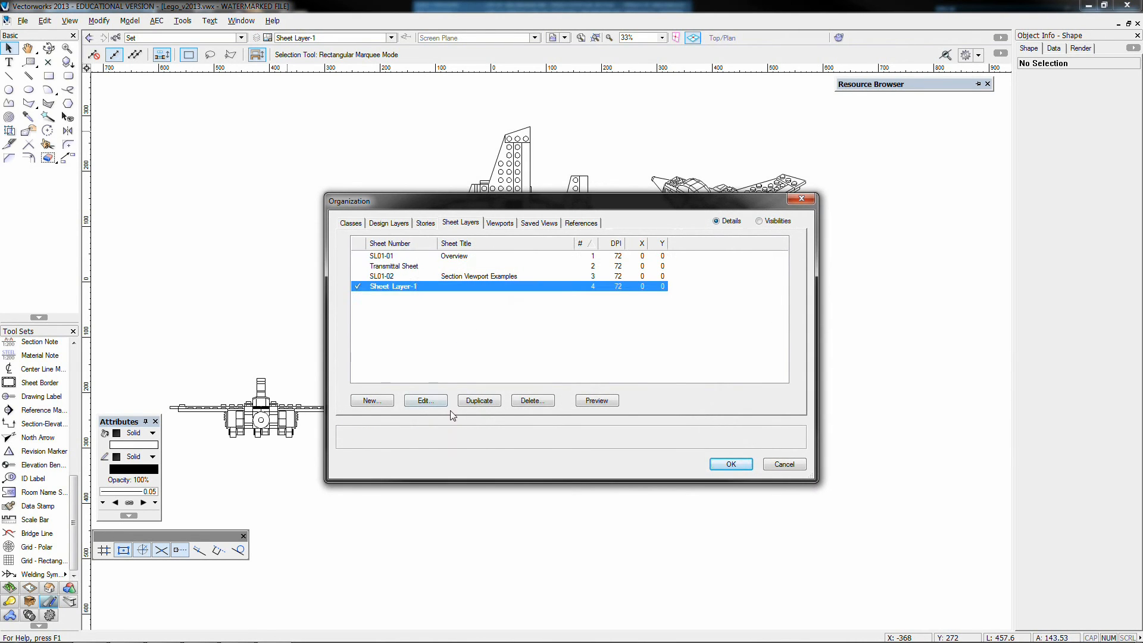
click(425, 400)
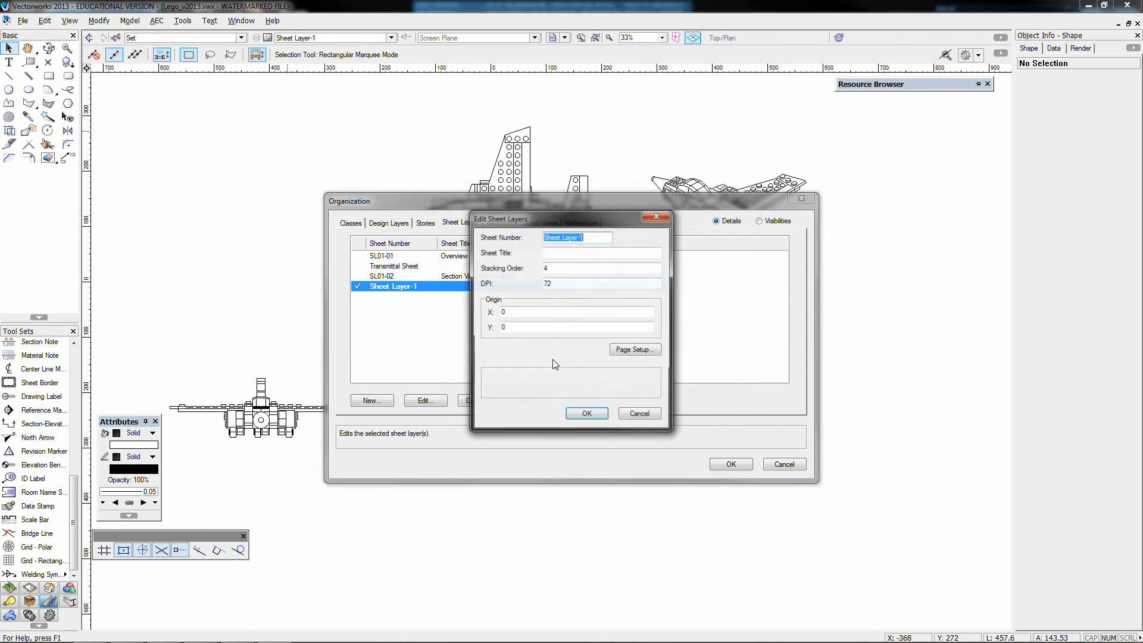
click(634, 350)
click(643, 273)
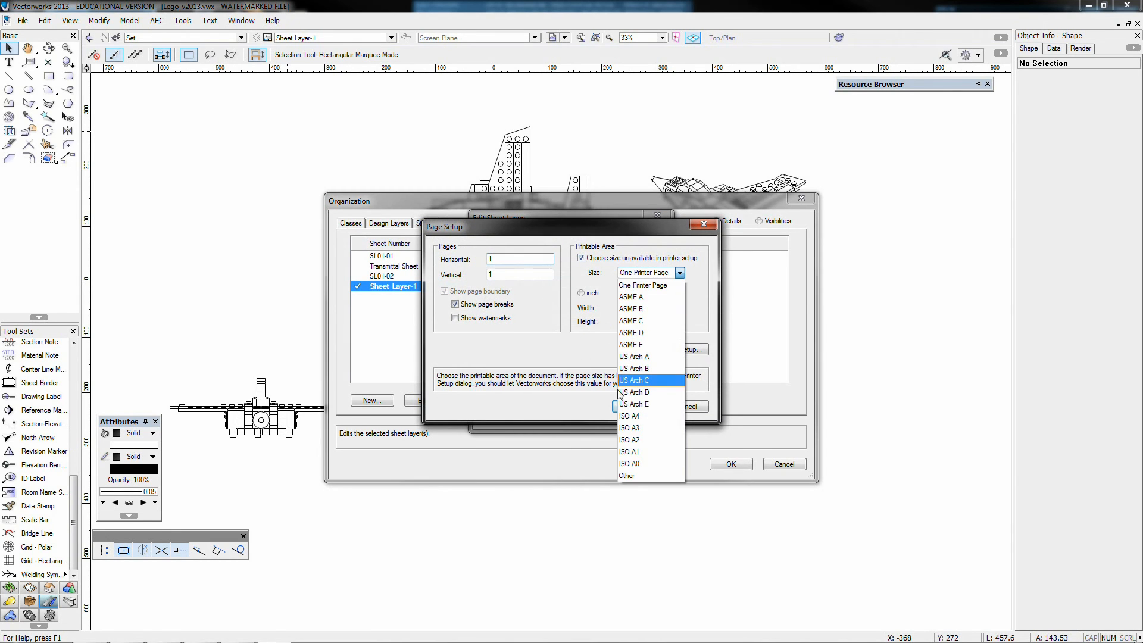
click(620, 440)
click(633, 406)
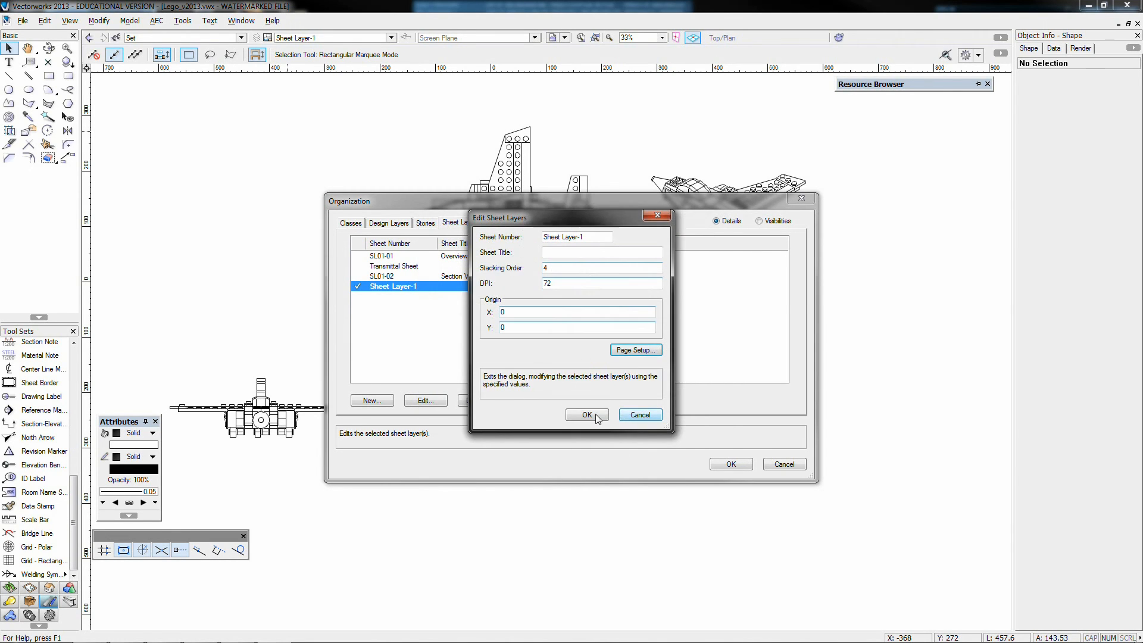
click(599, 414)
click(731, 464)
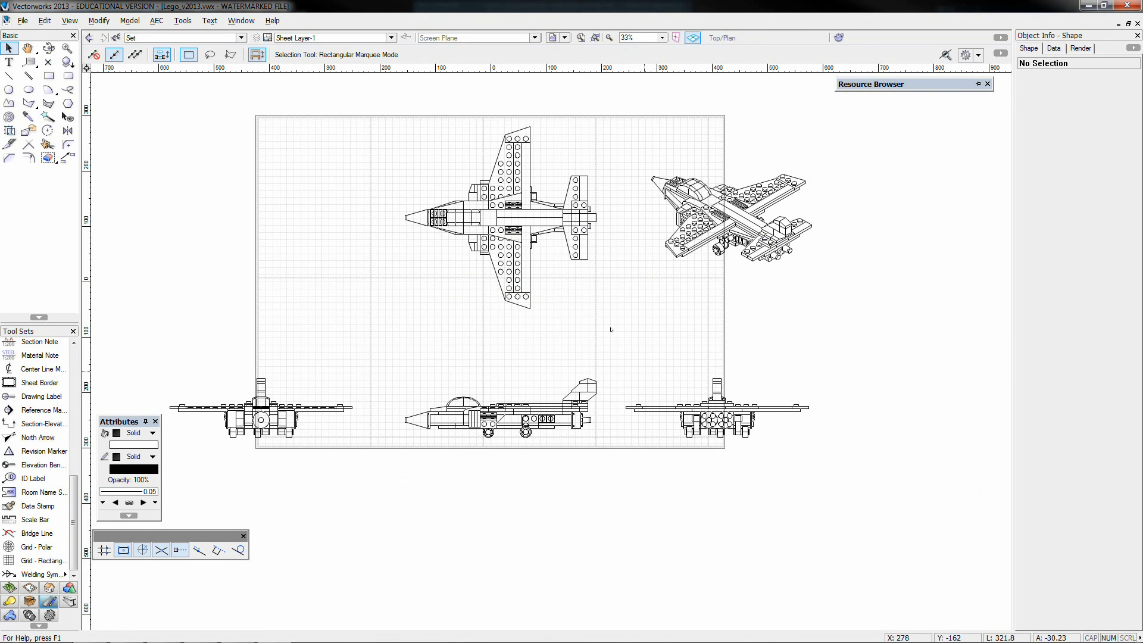
Delete the end view beside the plane's nose and move the other four viewports together onto the page
click(297, 394)
key(Delete)
drag(324, 114, 844, 497)
drag(678, 386, 552, 386)
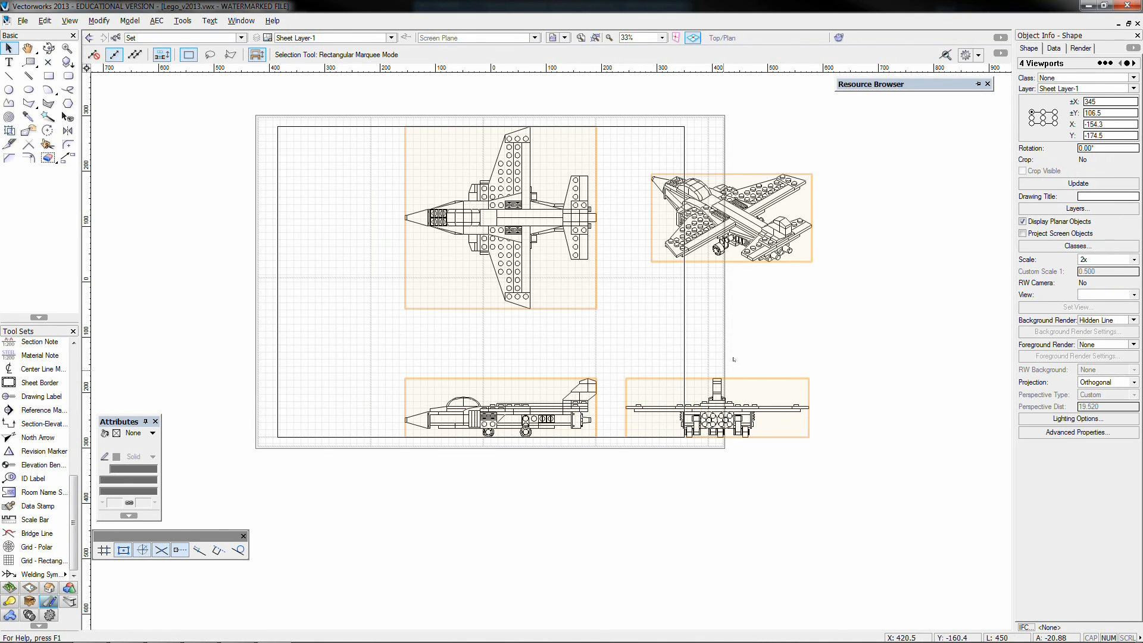
Move the side view and the remaining end view up together, closer to the top view
click(776, 341)
drag(241, 350, 723, 505)
drag(573, 407, 573, 357)
click(230, 274)
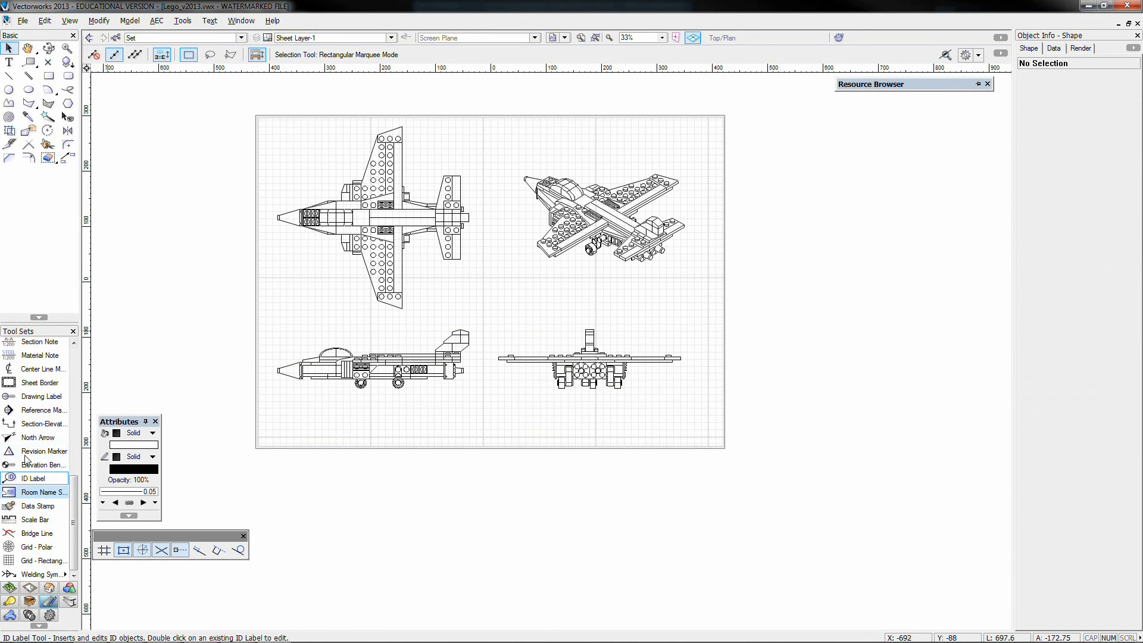
Insert a landscape ISO A1 sheet border centred on the page of Sheet Layer-1
click(32, 385)
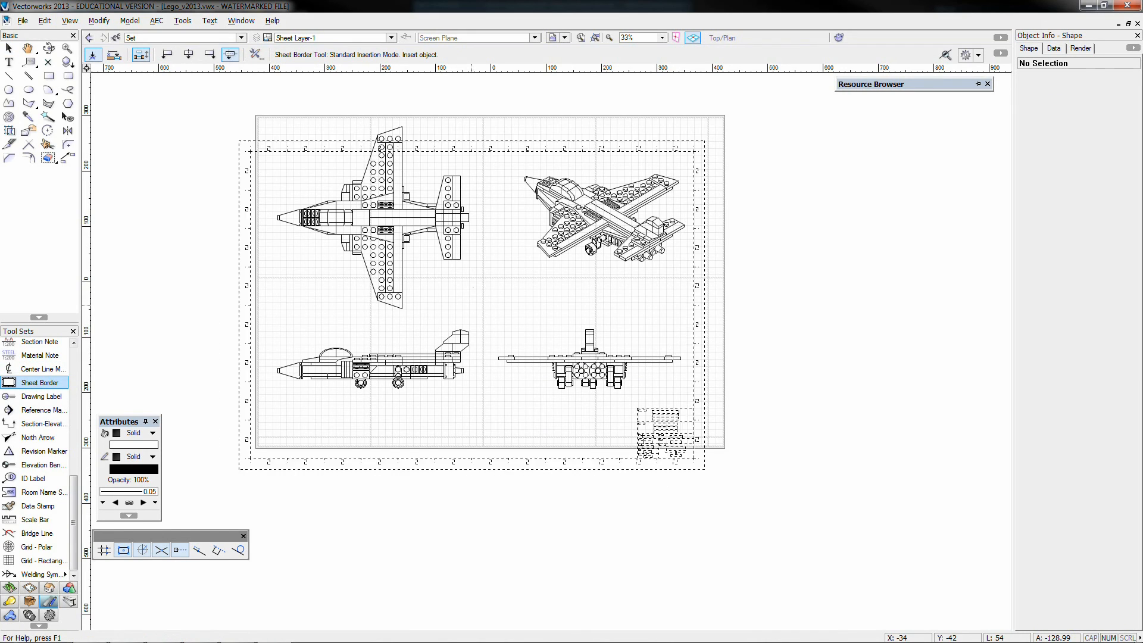
click(492, 282)
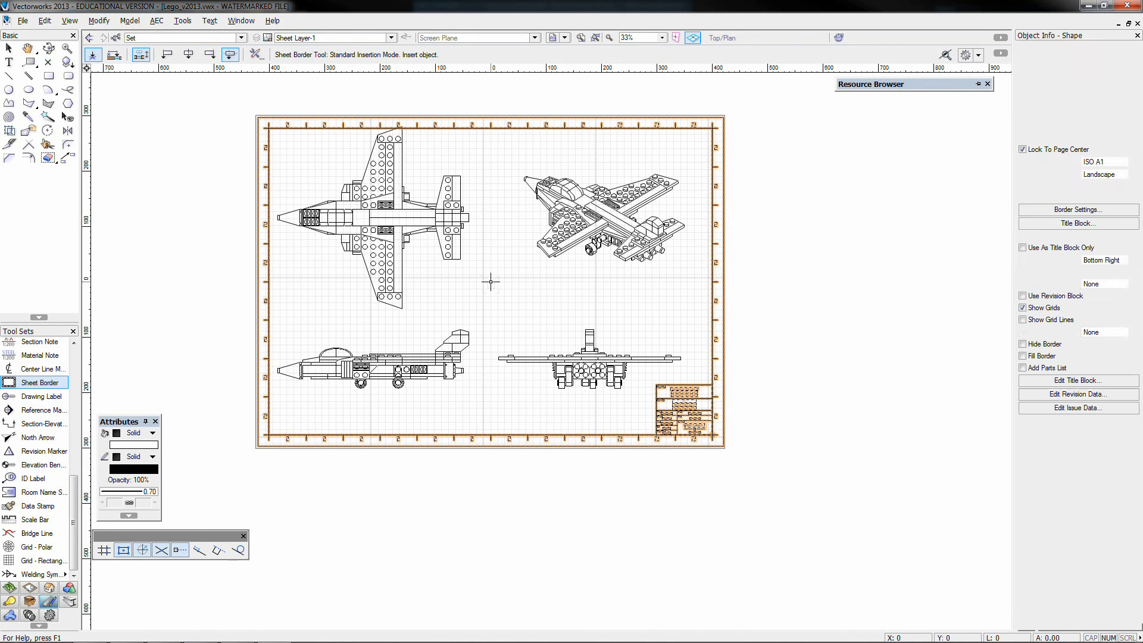
key(x)
Set the sheet border's left and top margins to 8 mm, right and bottom to 0, with 12 vertical and 18 horizontal zones
click(1099, 209)
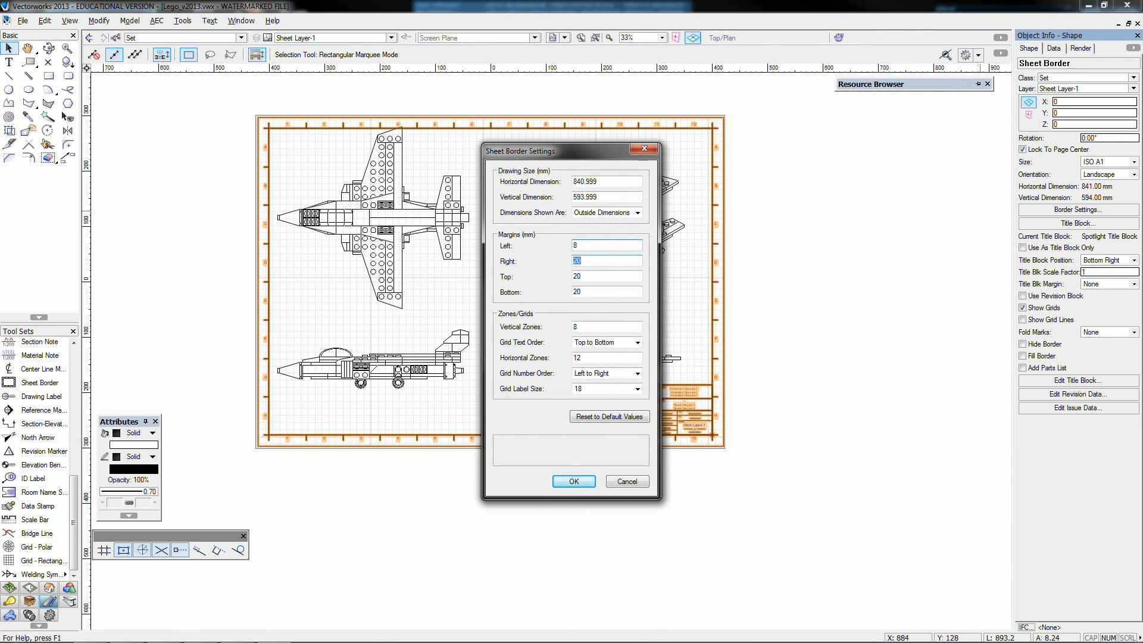
key(Tab)
text(8)
key(Tab)
text(0)
key(Tab)
text(12)
key(Tab)
key(Tab)
text(18)
key(Tab)
key(Tab)
key(Return)
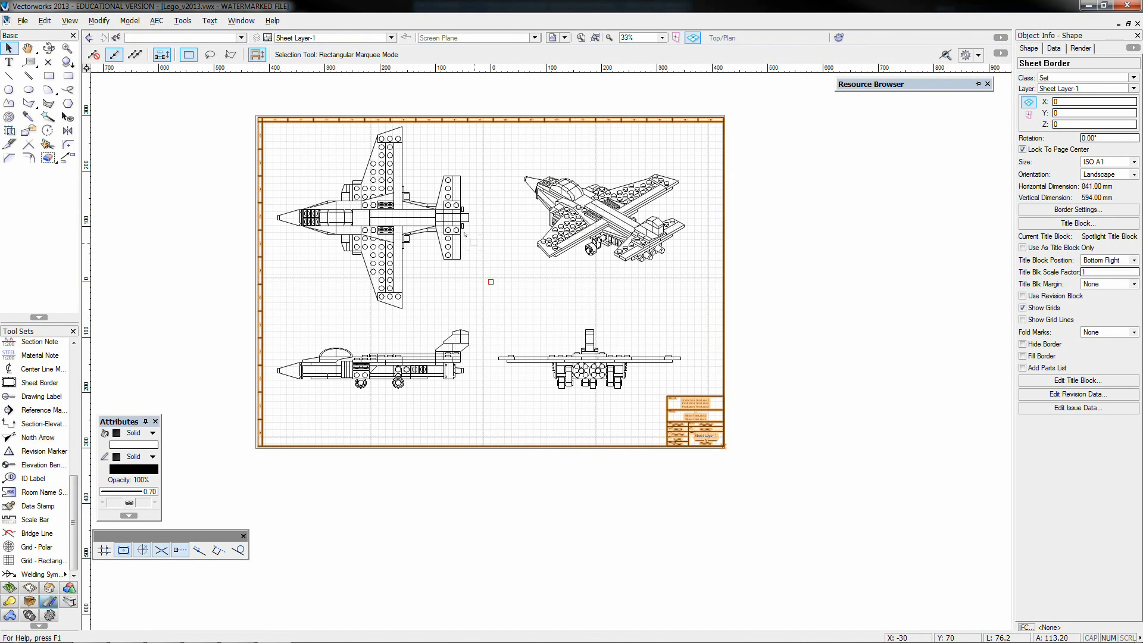
click(743, 410)
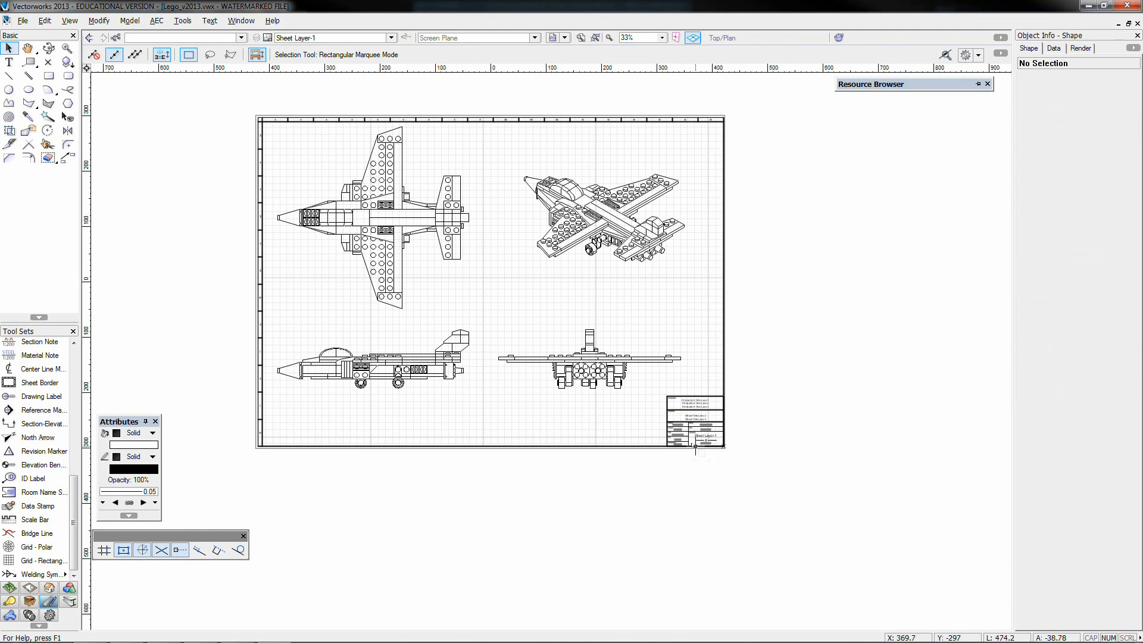